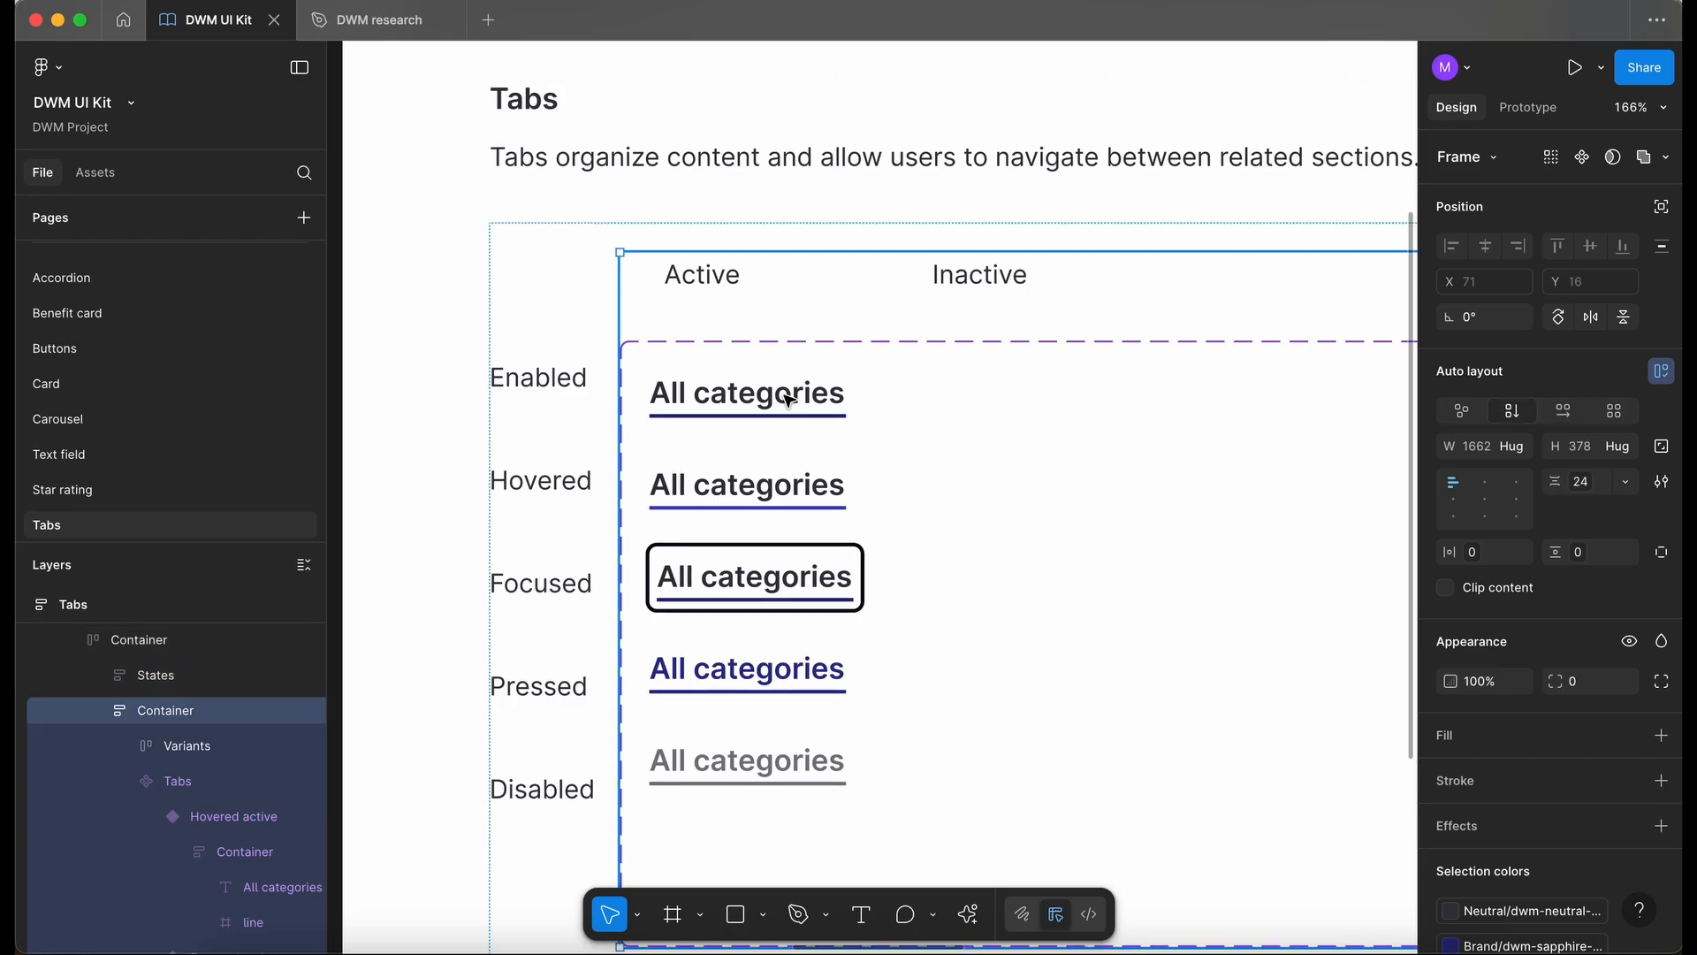
# Duplicate the Enabled active tab variant and place the copy in the Inactive column of the Enabled row.
pyautogui.click(789, 399)
pyautogui.click(789, 399)
pyautogui.click(747, 458)
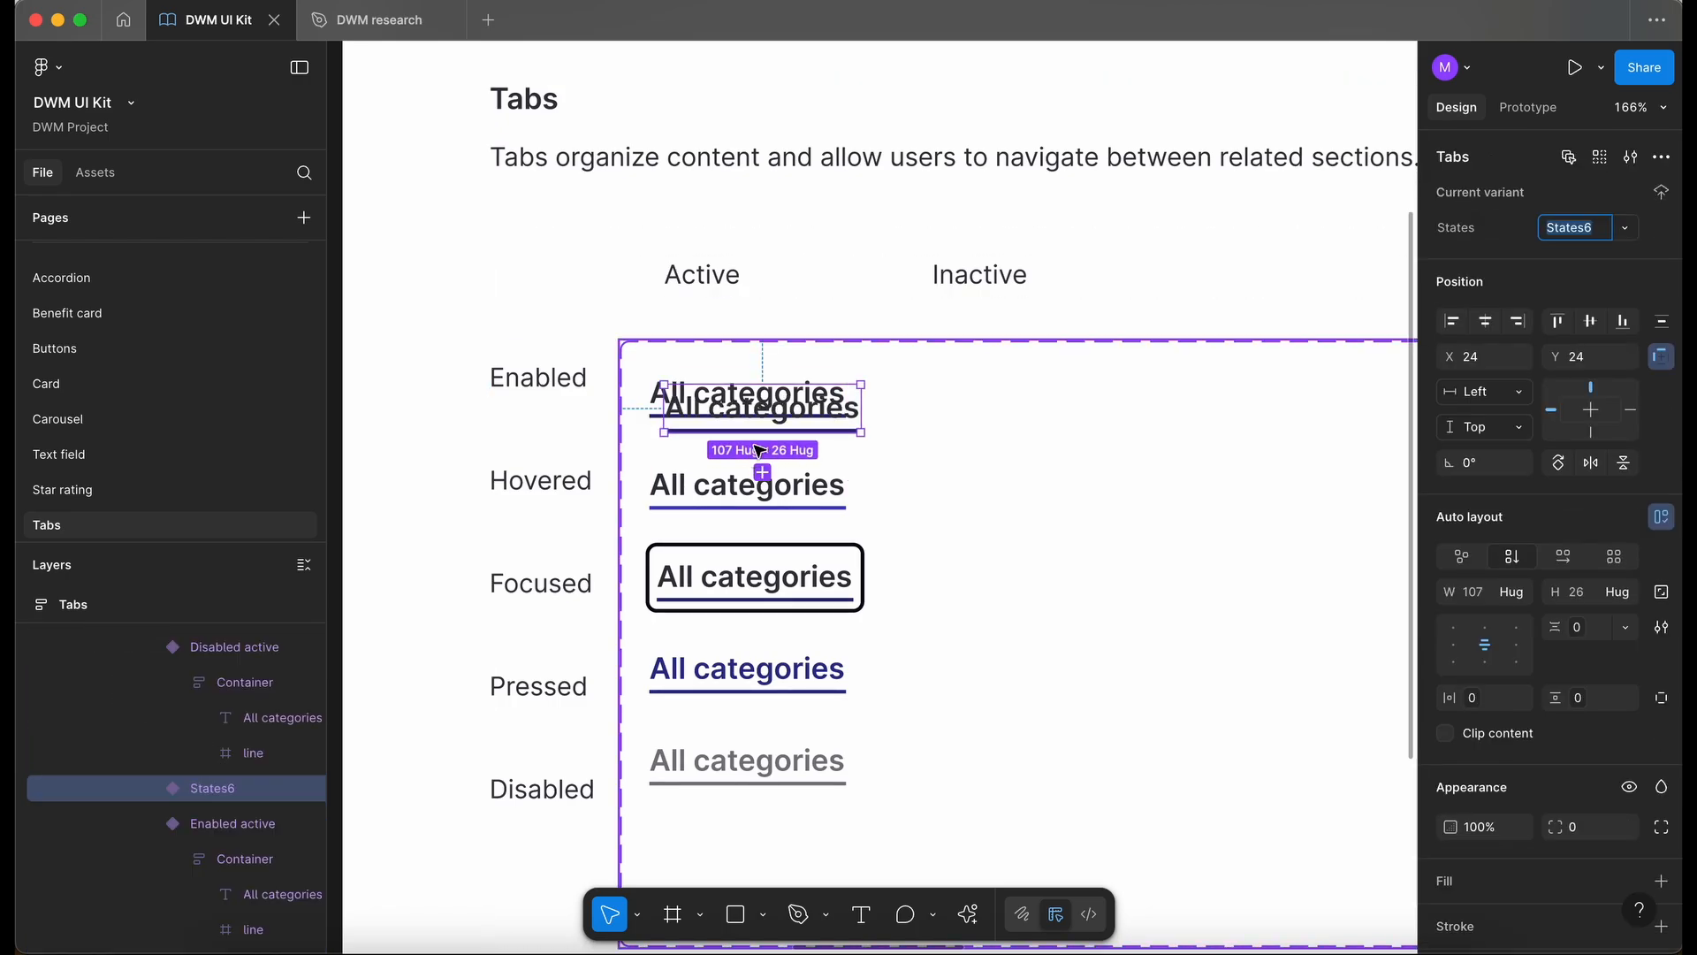
pyautogui.moveTo(757, 398); pyautogui.dragTo(1022, 403)
# Set the copied variant's States value to "Enabled inactive".
pyautogui.click(1593, 232)
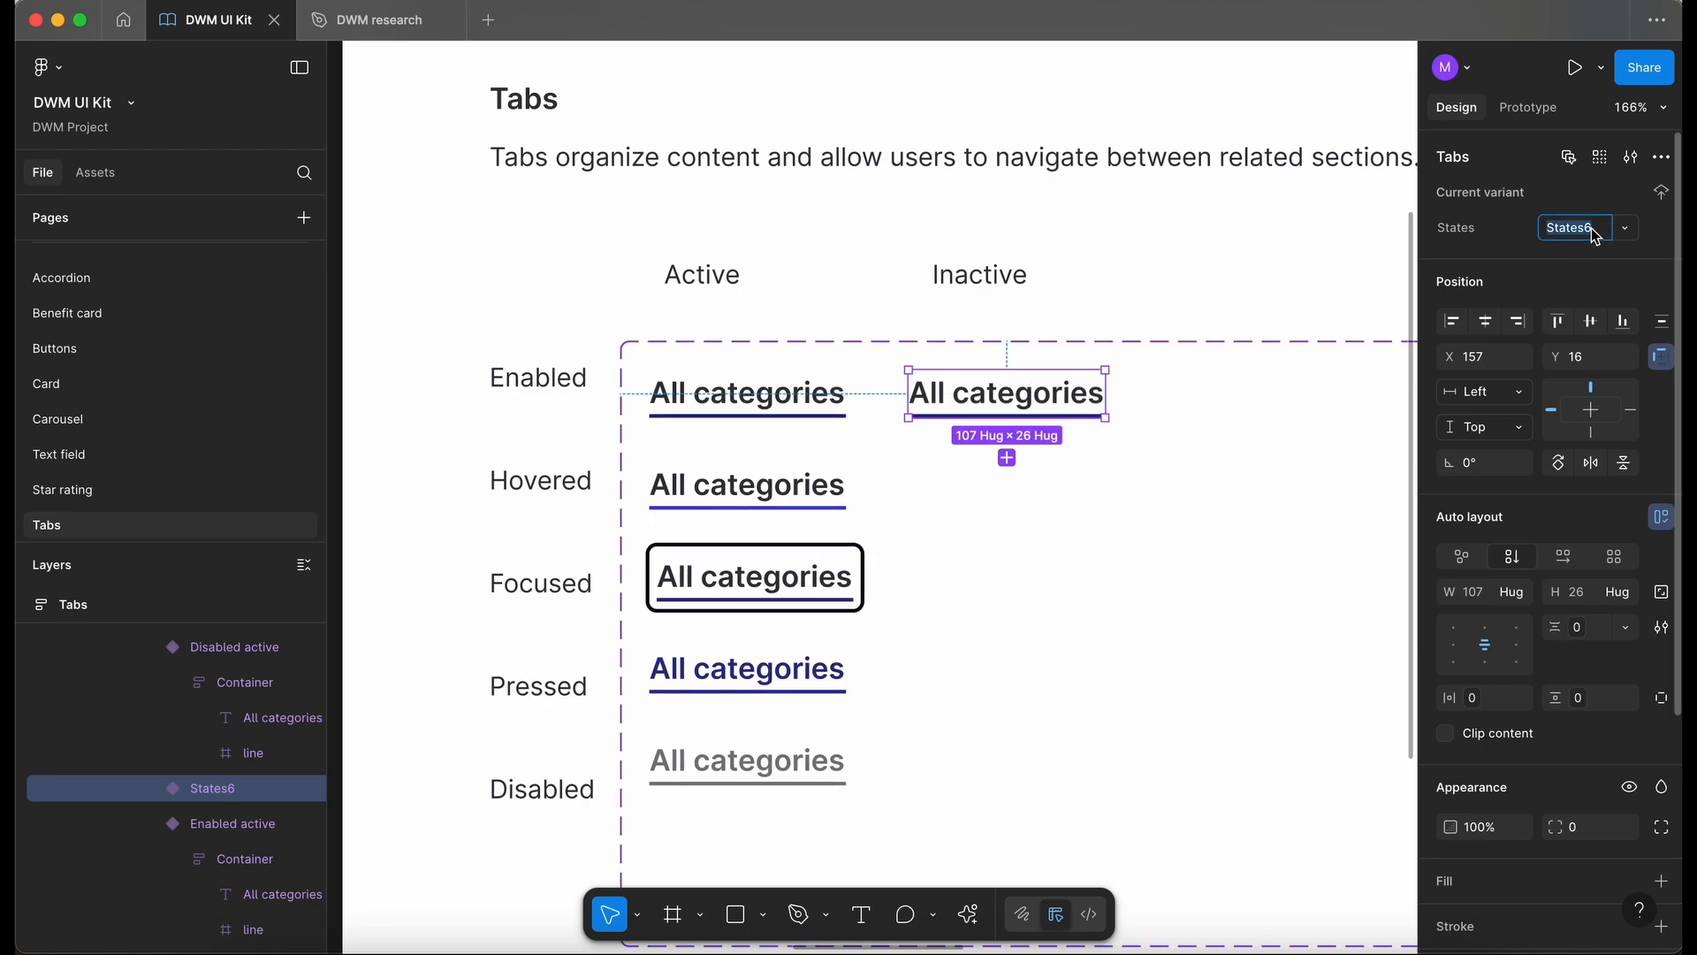
pyautogui.write('Enabled active')
pyautogui.press('BackSpace')
pyautogui.press('BackSpace')
pyautogui.press('BackSpace')
pyautogui.press('BackSpace')
pyautogui.write('inactiv')
pyautogui.press('Return')
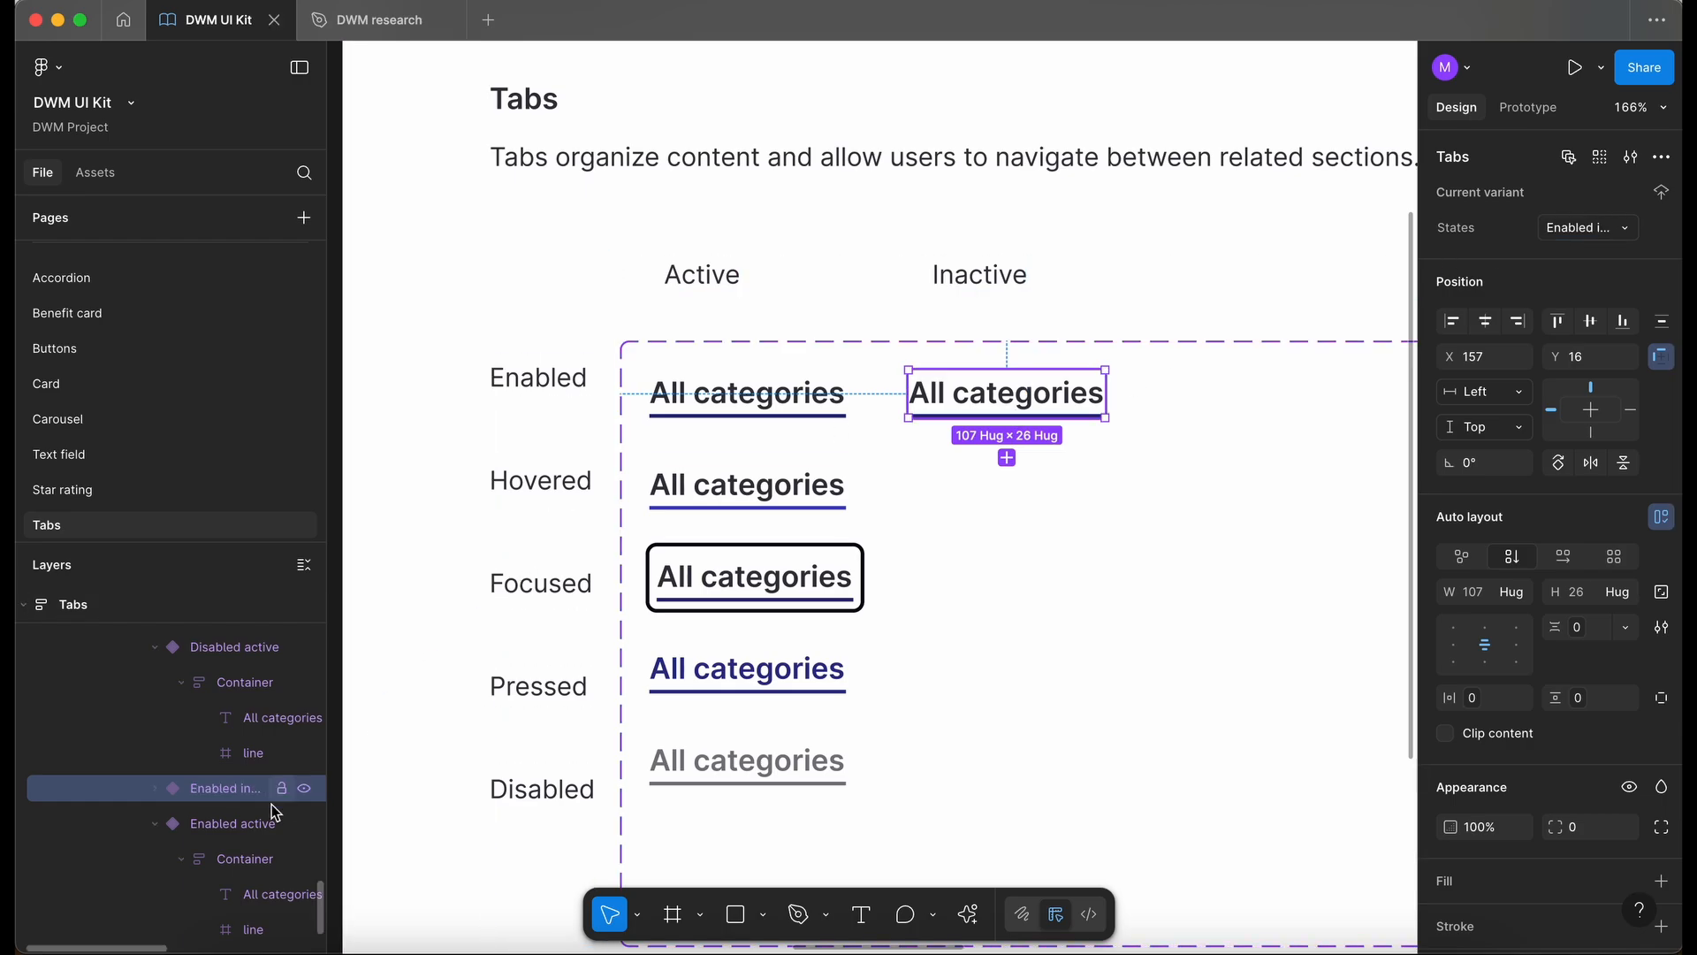
# Hide the line layer inside the Enabled inactive variant.
pyautogui.click(156, 787)
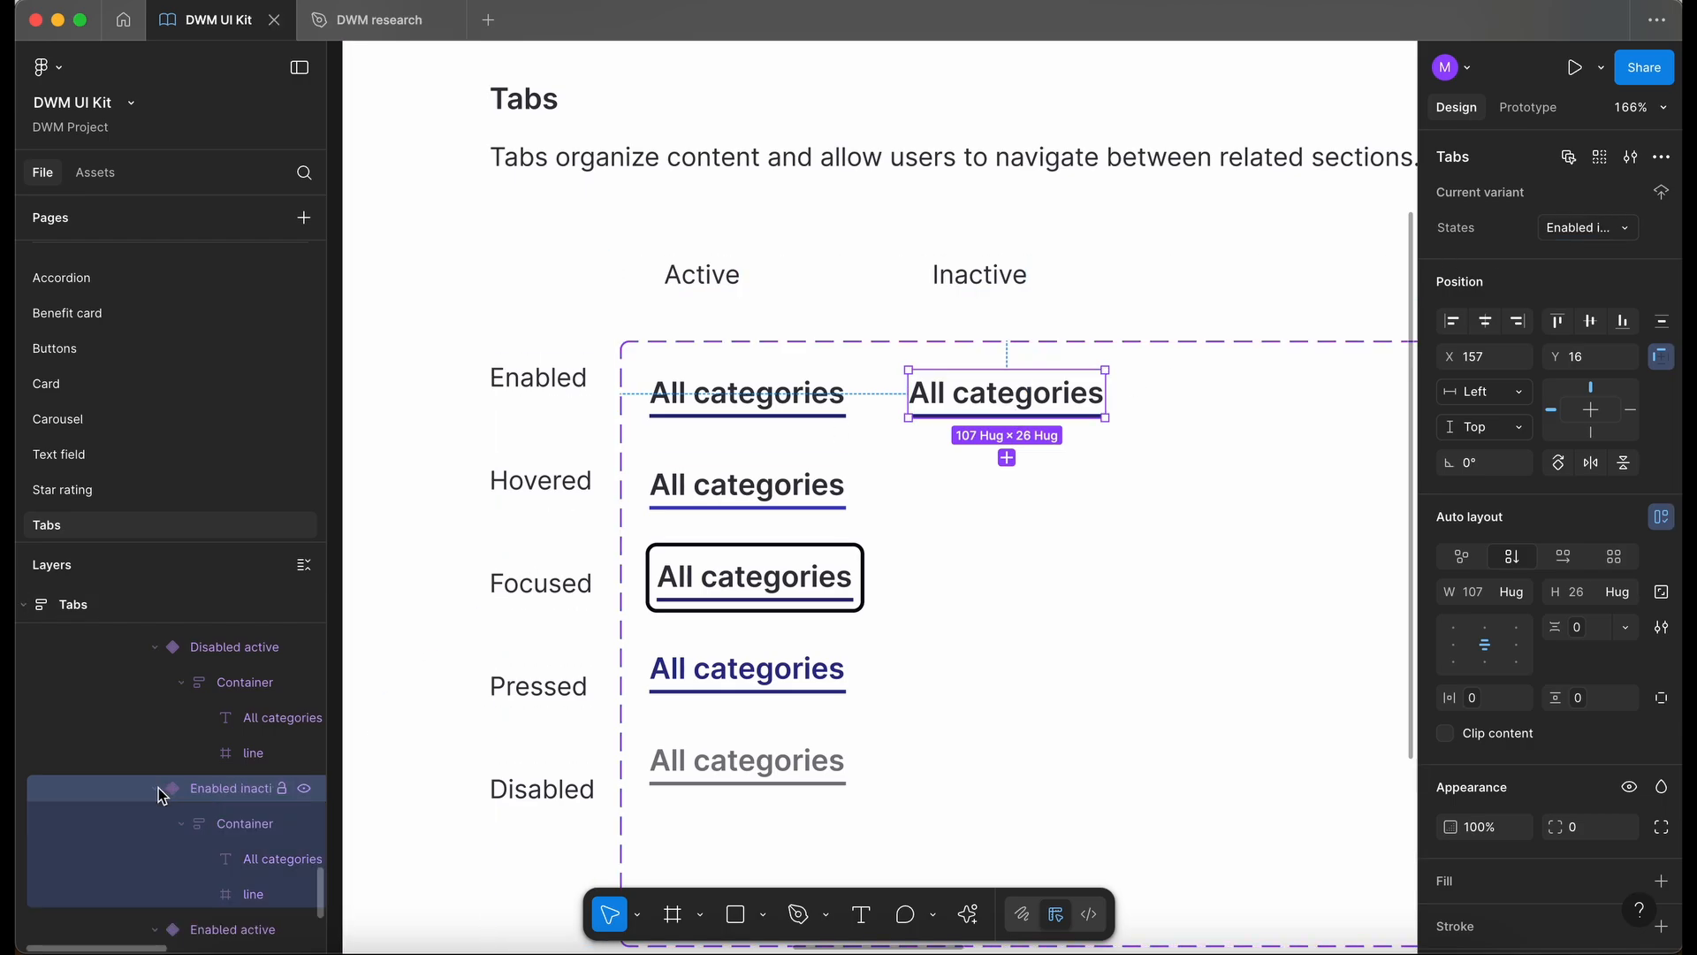
pyautogui.click(303, 896)
pyautogui.hotkey('shift', '0')
# Duplicate the Hovered active variant and place the copy in the Inactive column of the Hovered row.
pyautogui.click(820, 414)
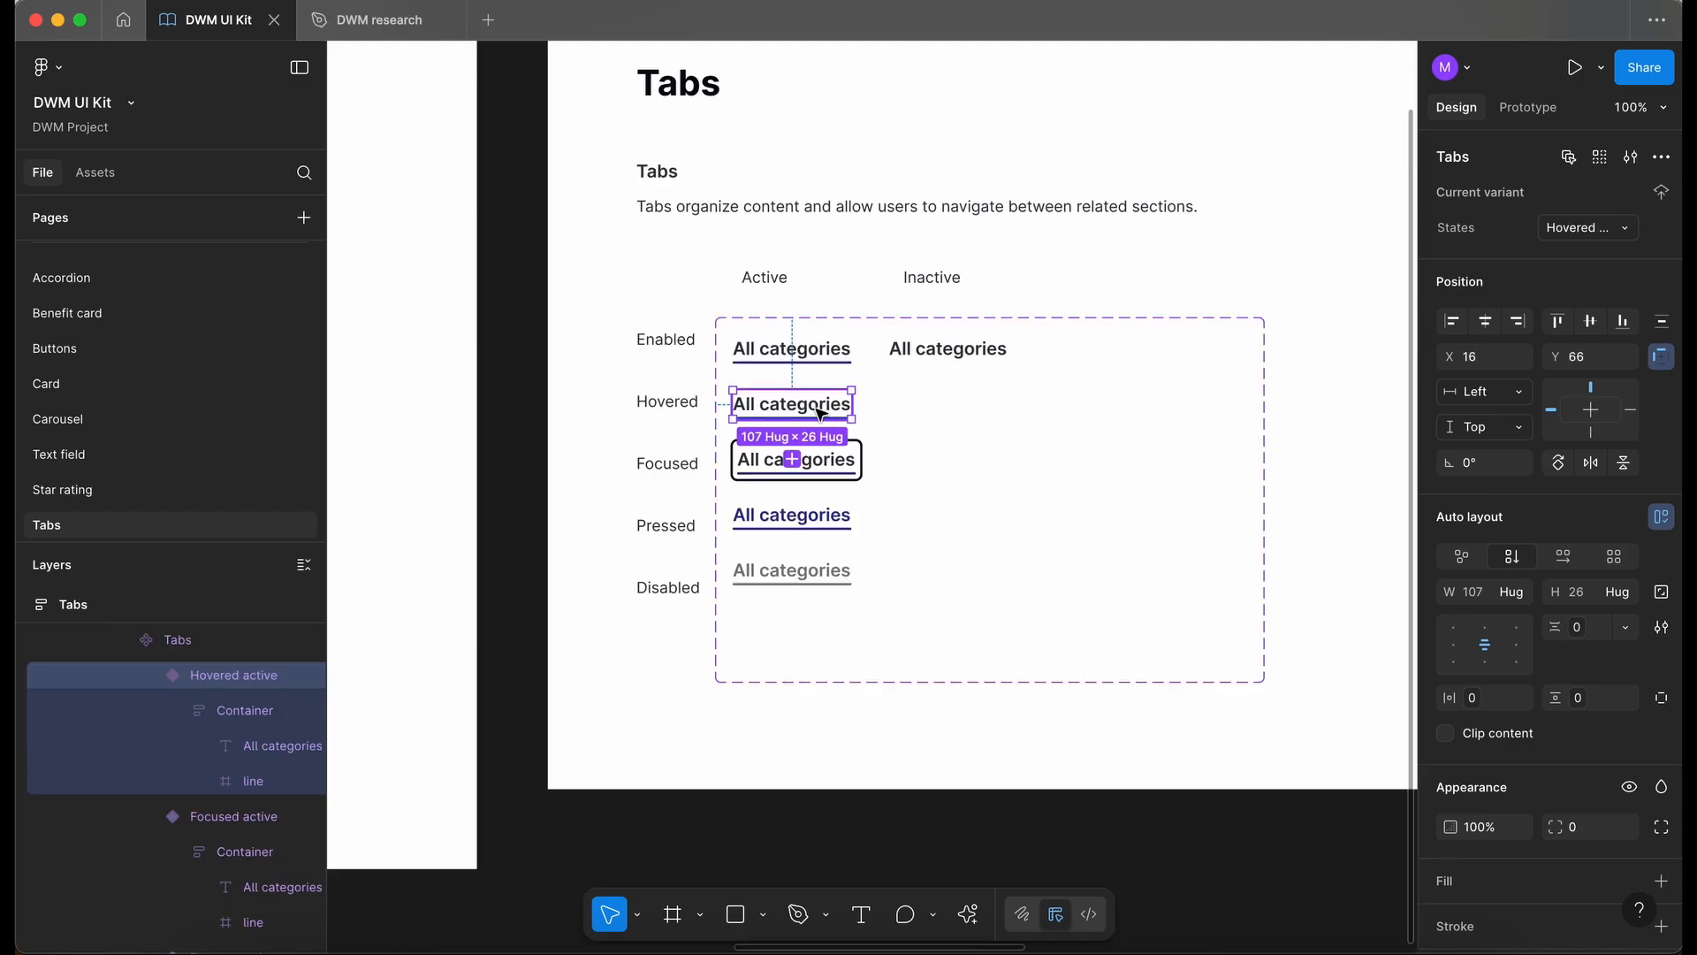
pyautogui.scroll(5, 820, 414)
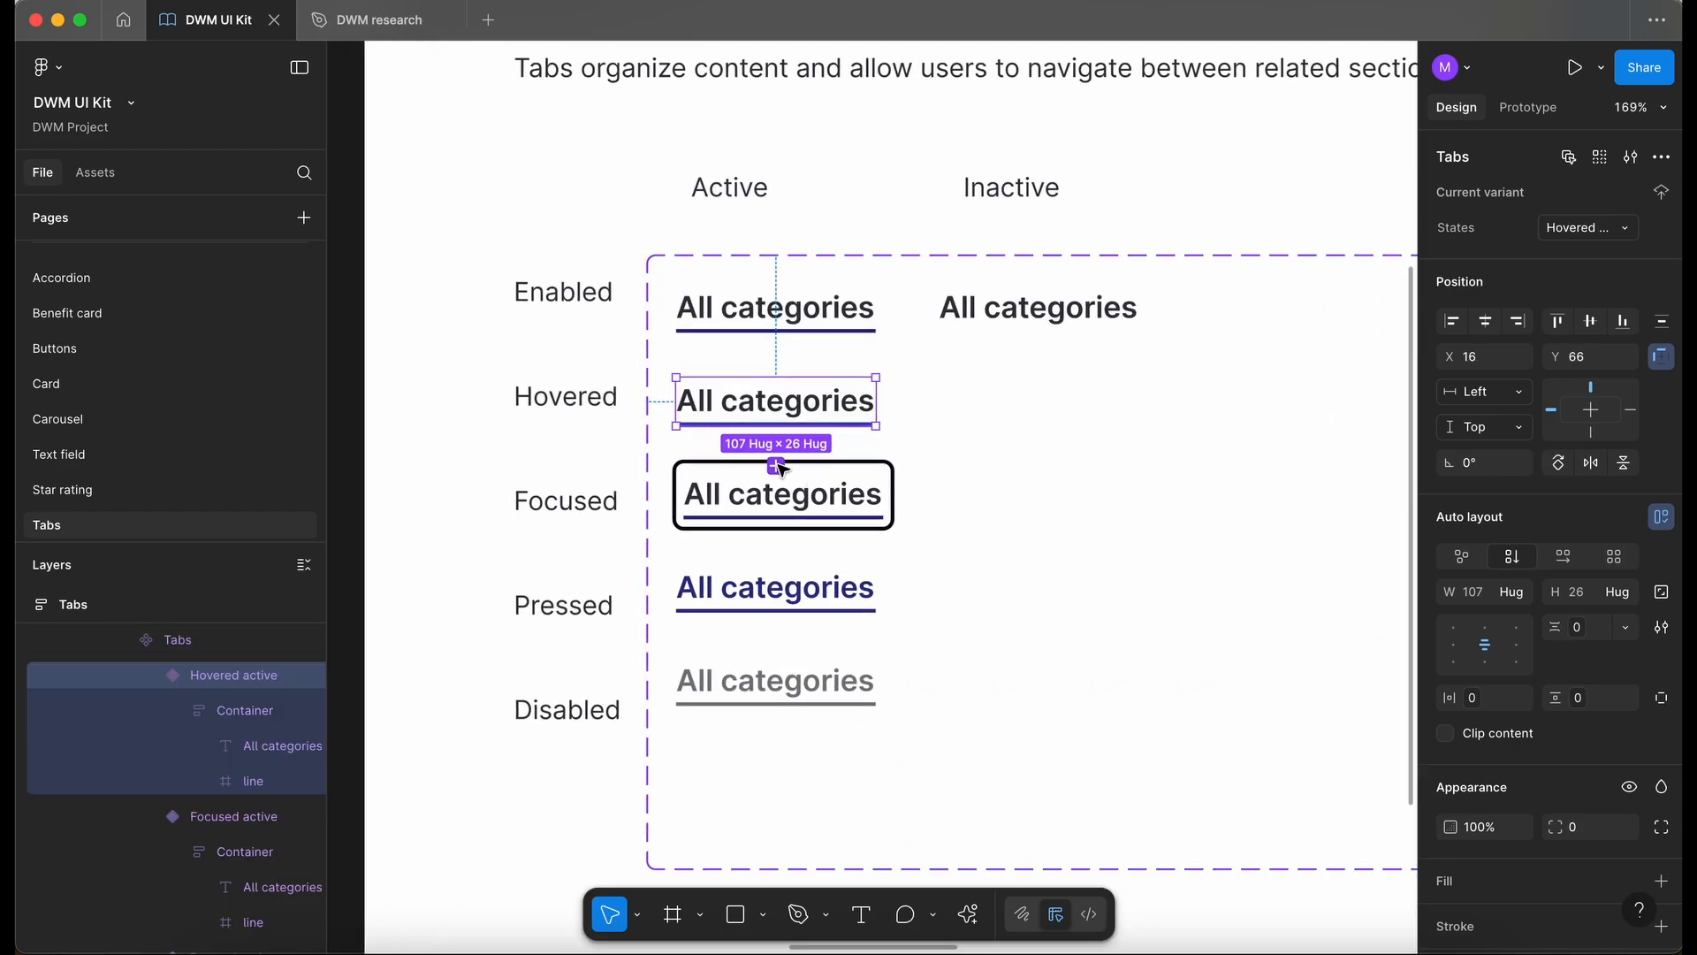
pyautogui.press('super+d')
pyautogui.moveTo(822, 431); pyautogui.dragTo(1076, 414)
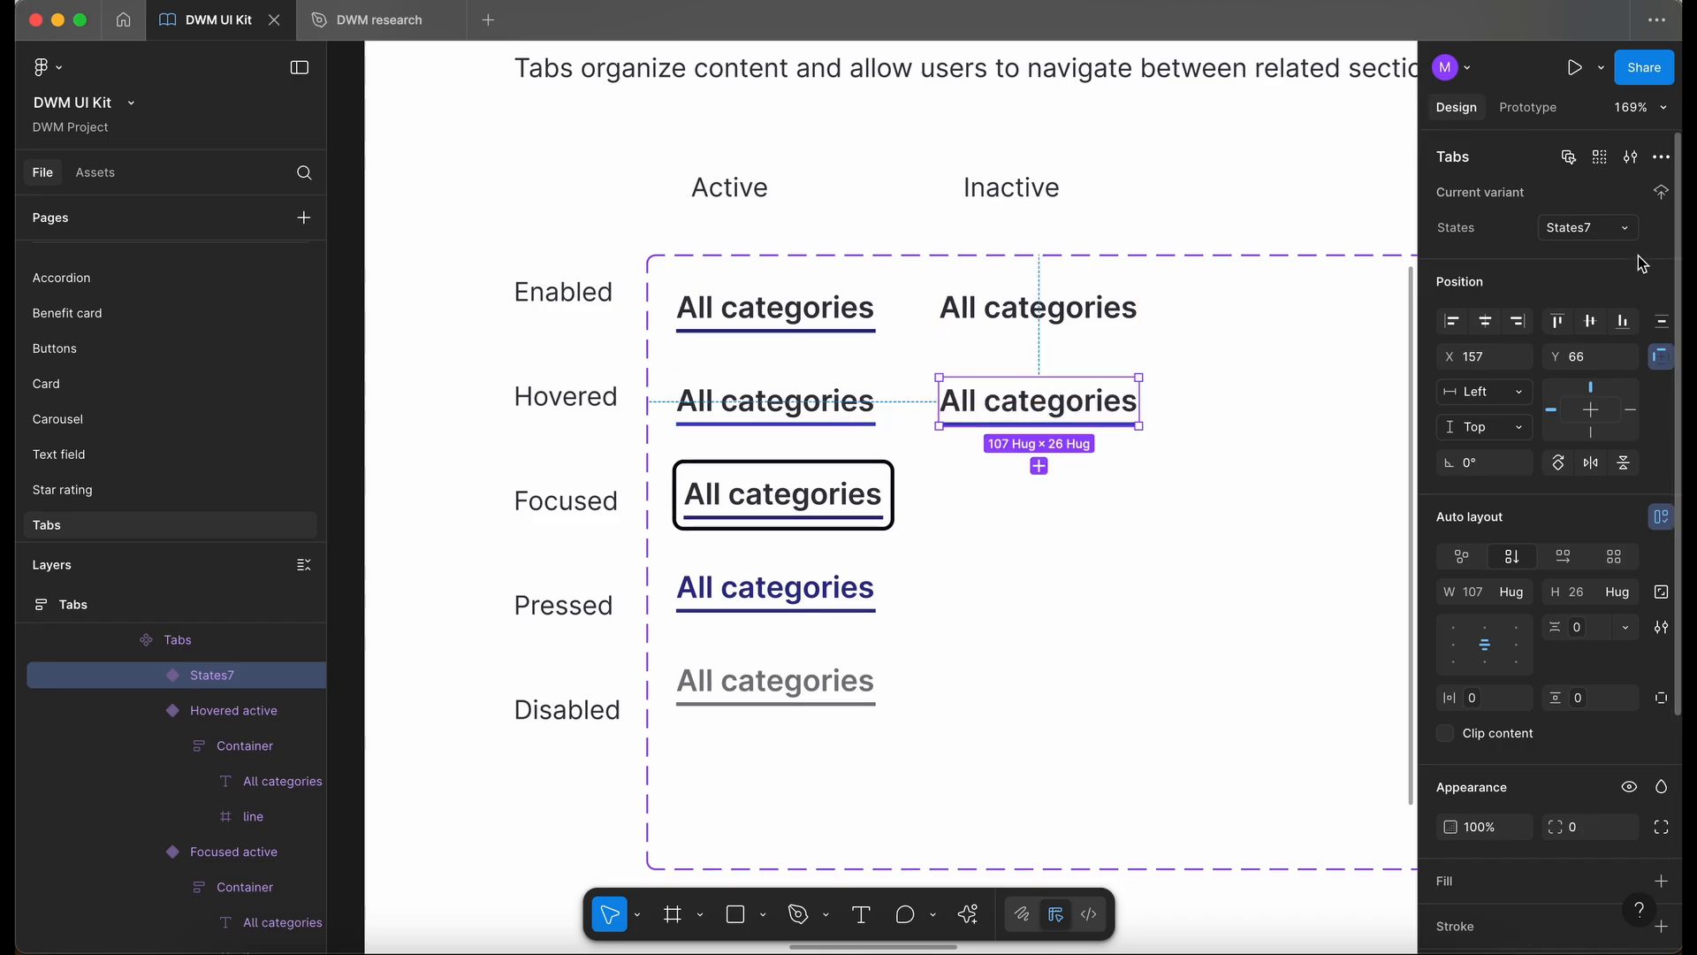
# Set the hovered copy's States value to "Hovered inactive" and hide its line layer.
pyautogui.click(1582, 230)
pyautogui.write('h')
pyautogui.write('overed')
pyautogui.write(' inactive')
pyautogui.press('Return')
pyautogui.click(155, 675)
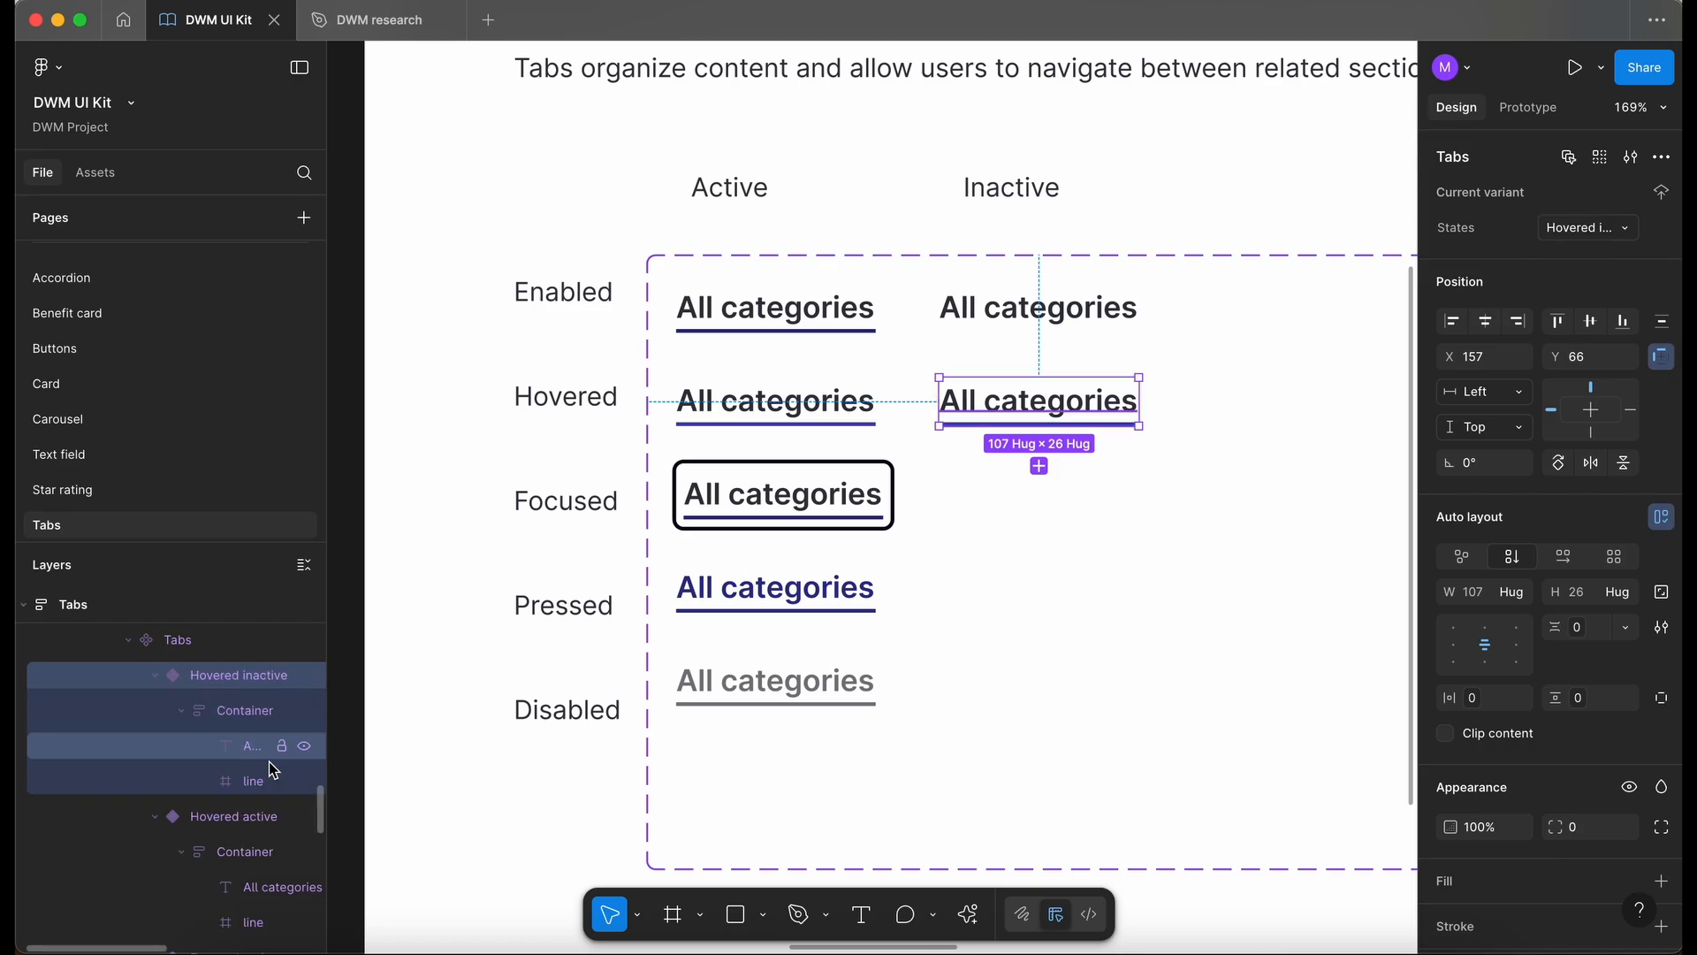
pyautogui.click(301, 783)
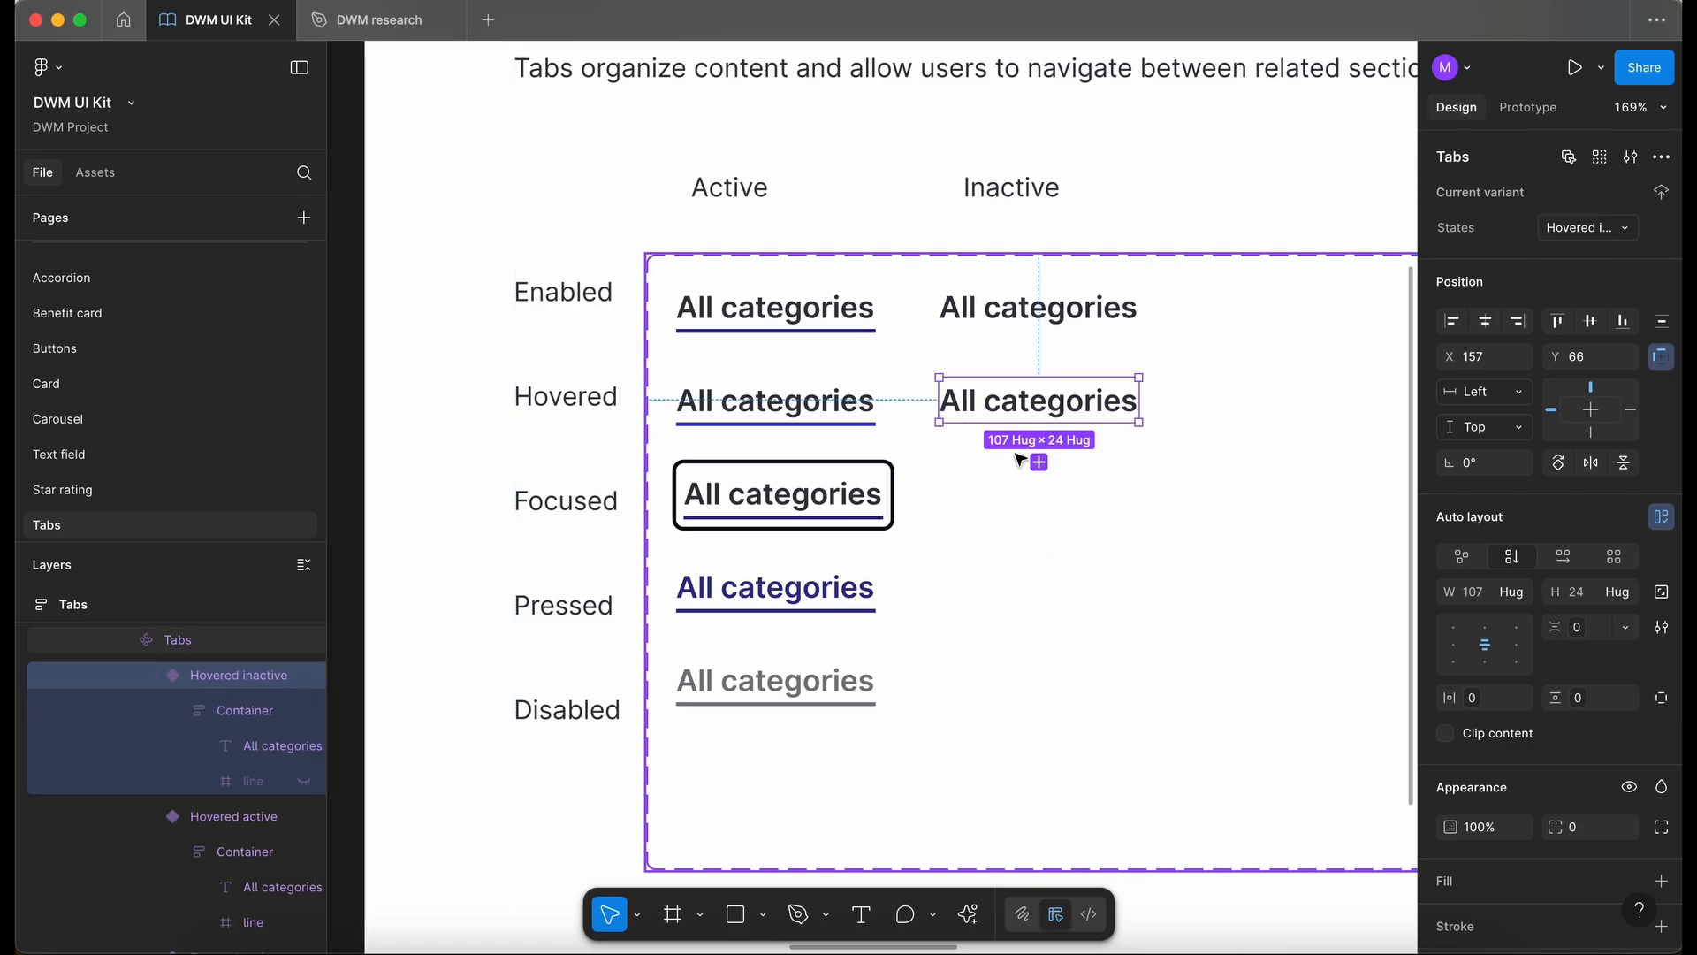
# Check the Hovered active underline's color style and apply the same dwm-sapphire-300 fill to the Hovered inactive text.
pyautogui.scroll(3, 1046, 422)
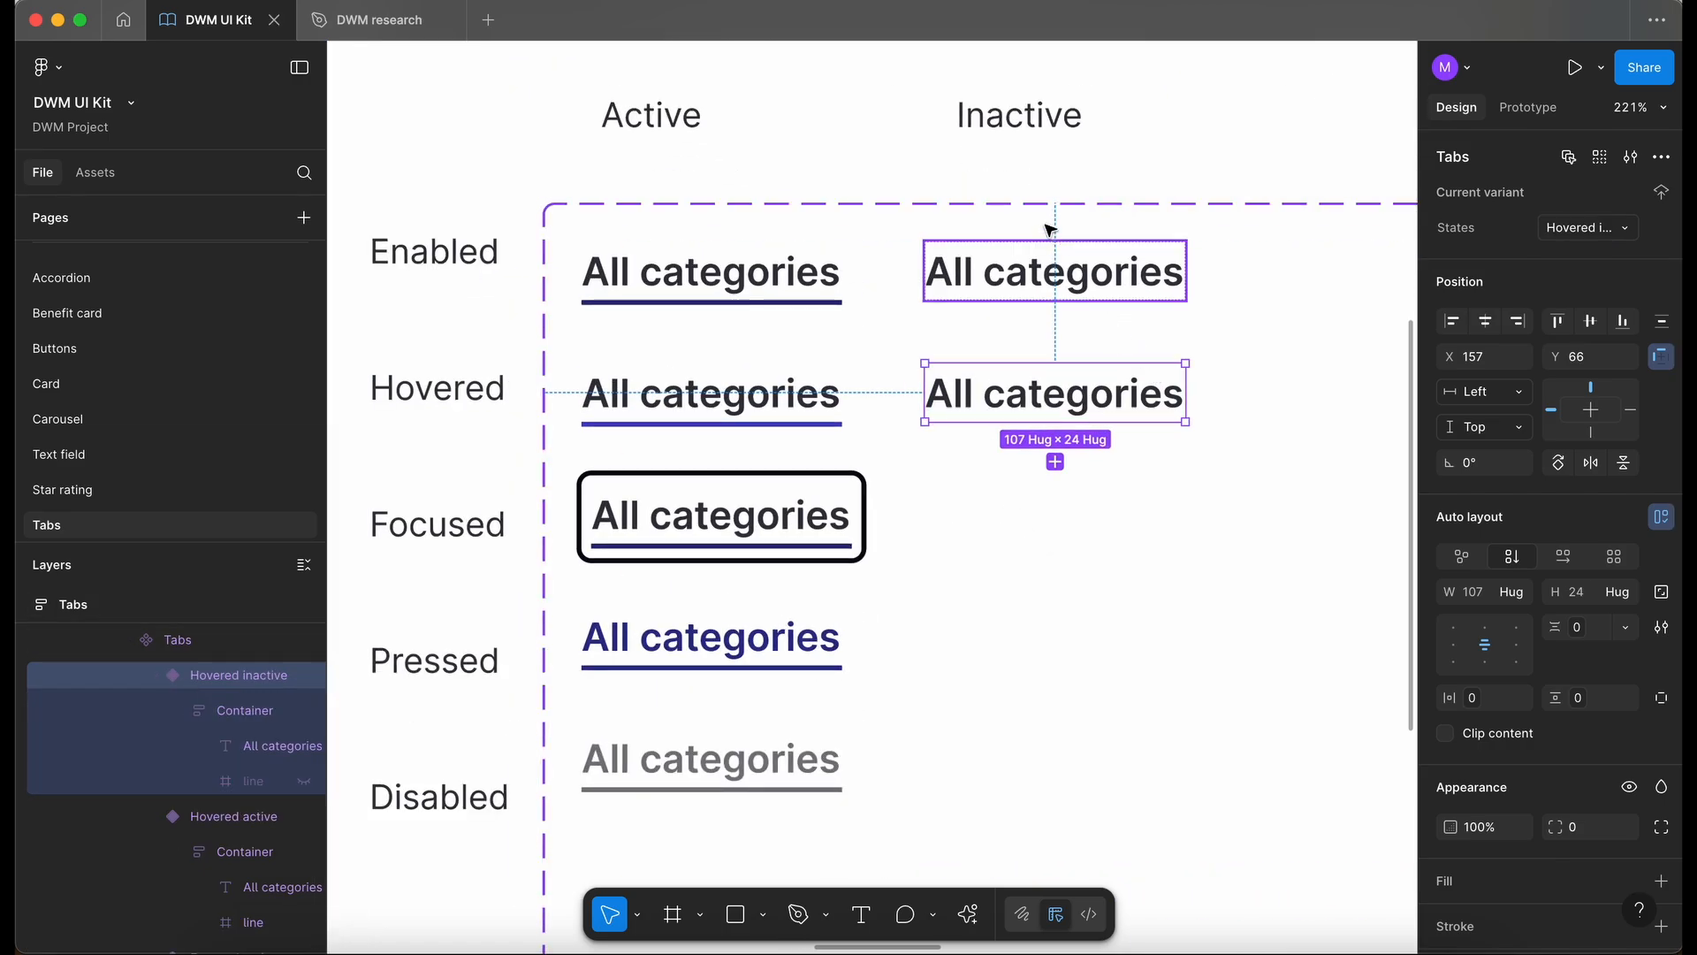
pyautogui.scroll(2, 1013, 365)
pyautogui.doubleClick(1027, 413)
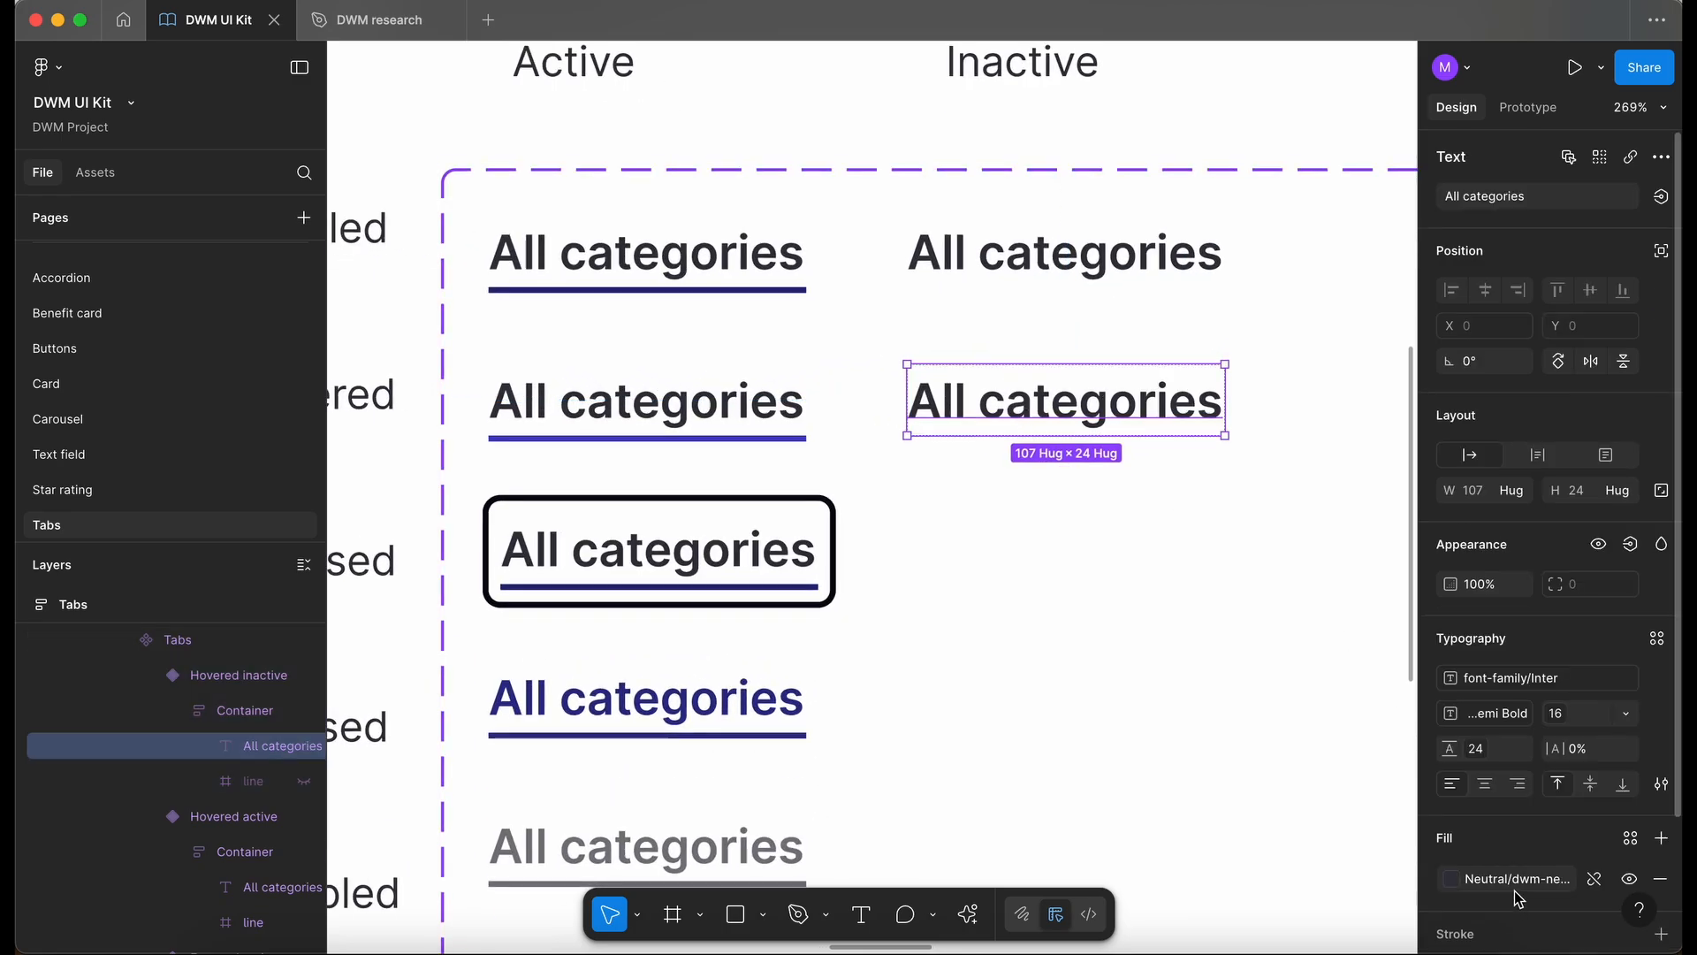
pyautogui.click(726, 436)
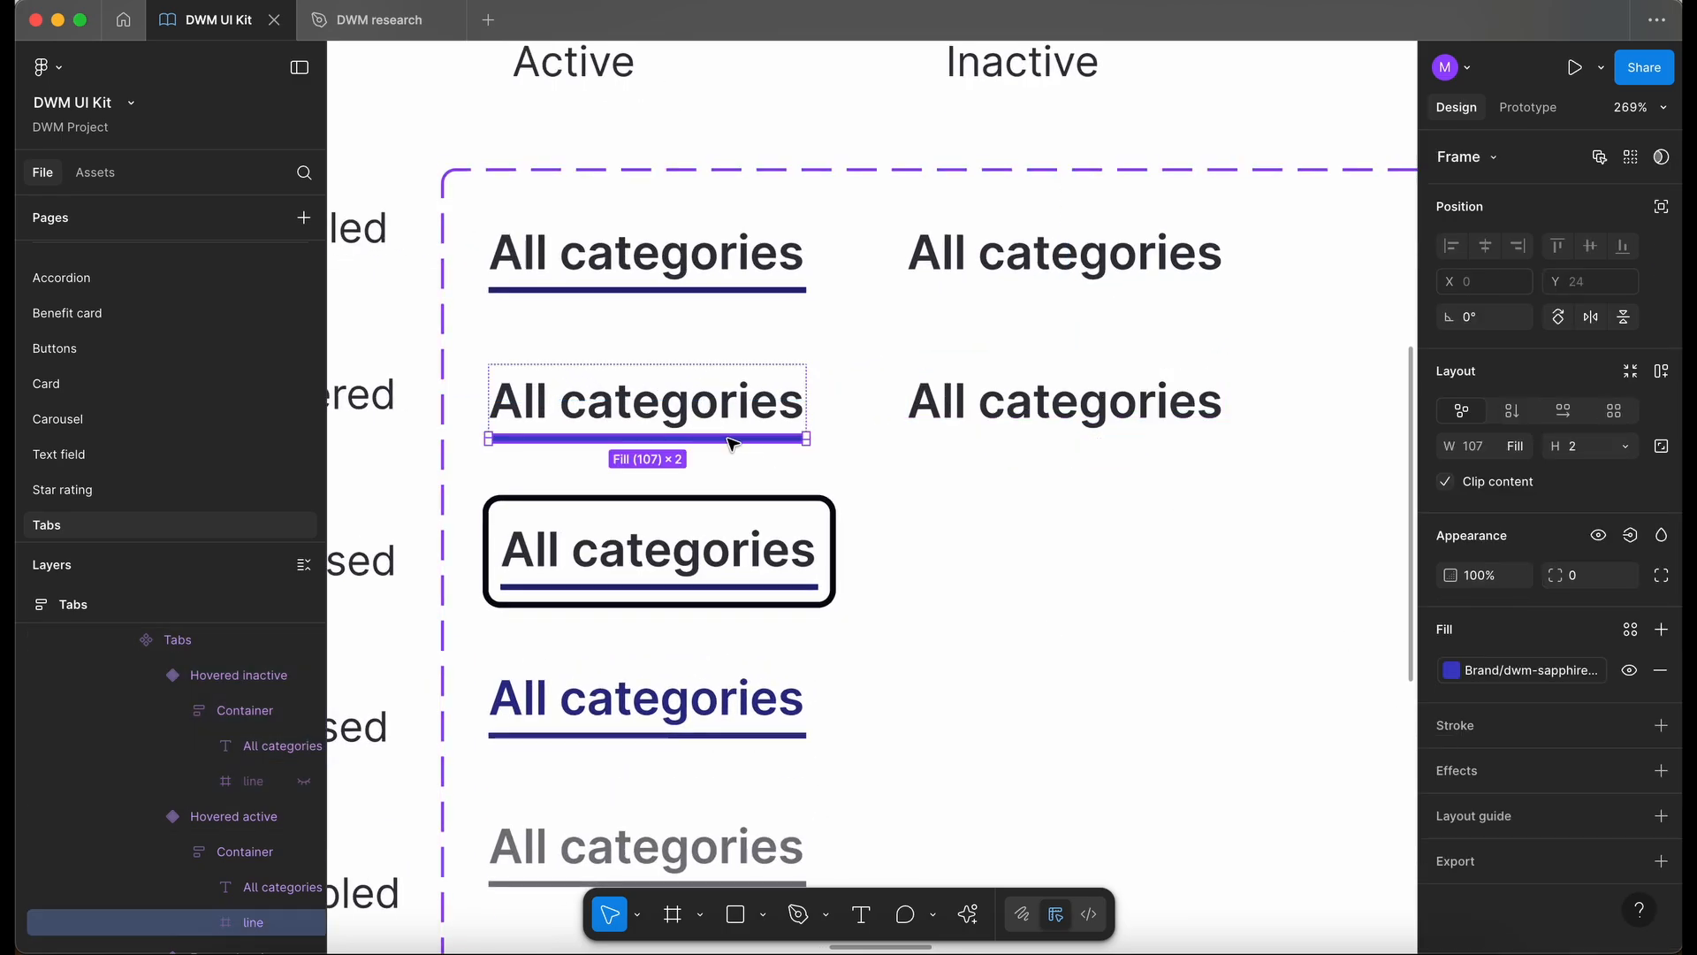
pyautogui.click(1526, 673)
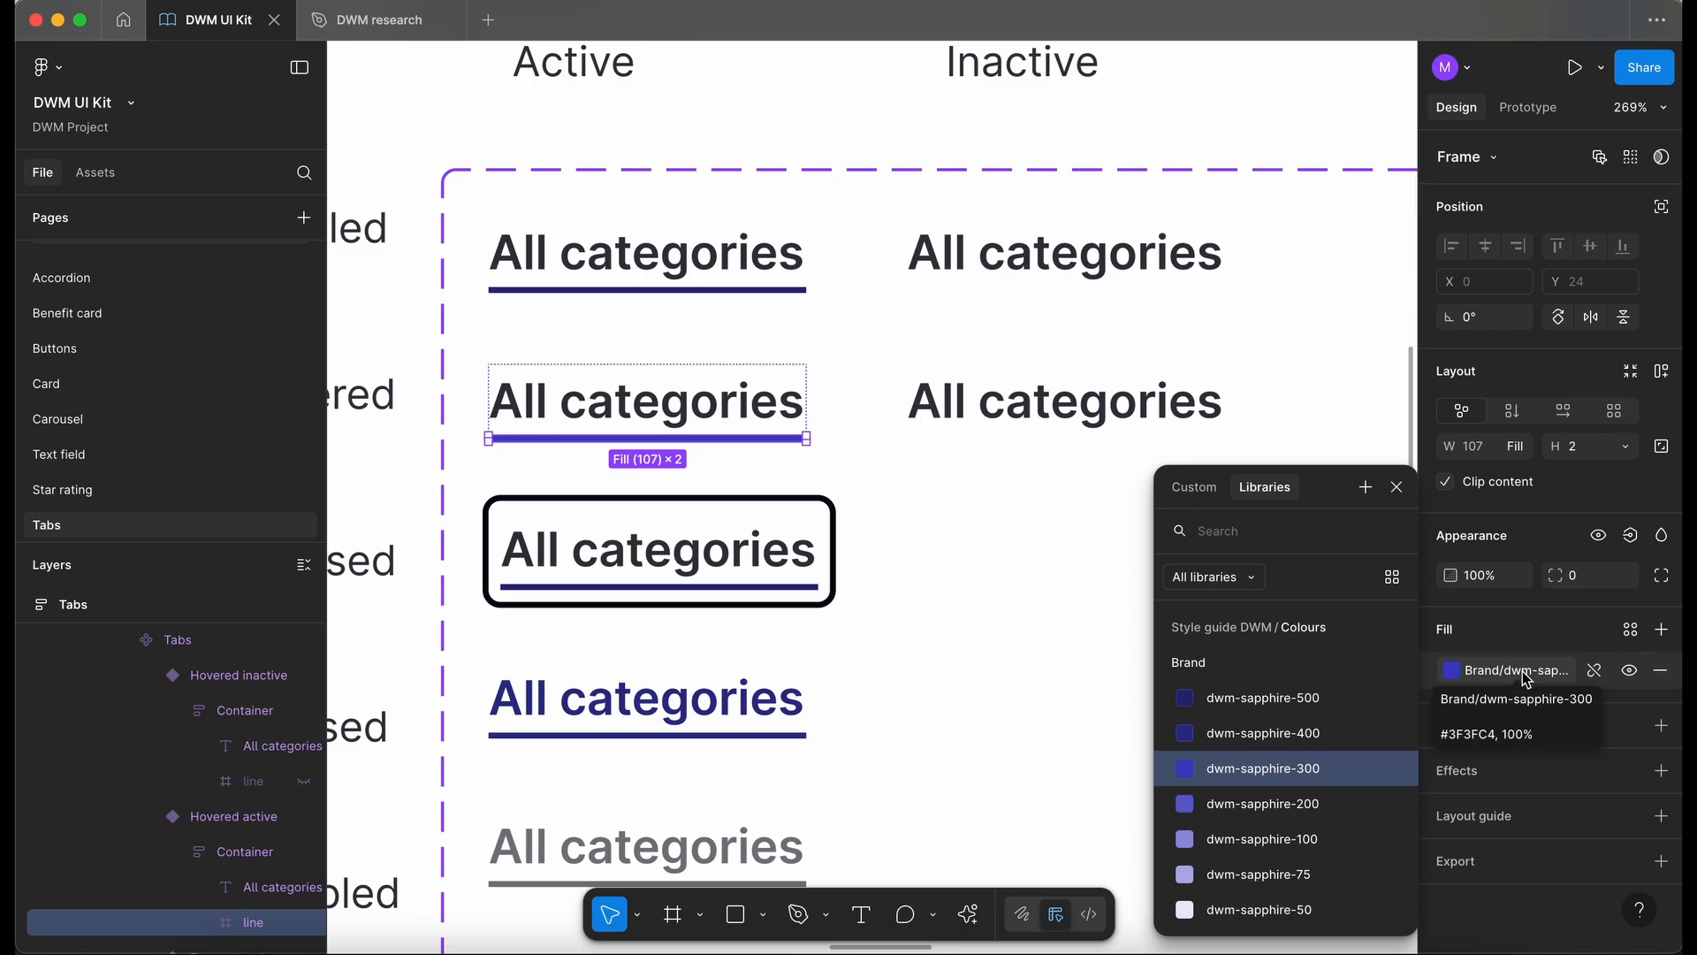
pyautogui.press('Escape')
pyautogui.click(973, 406)
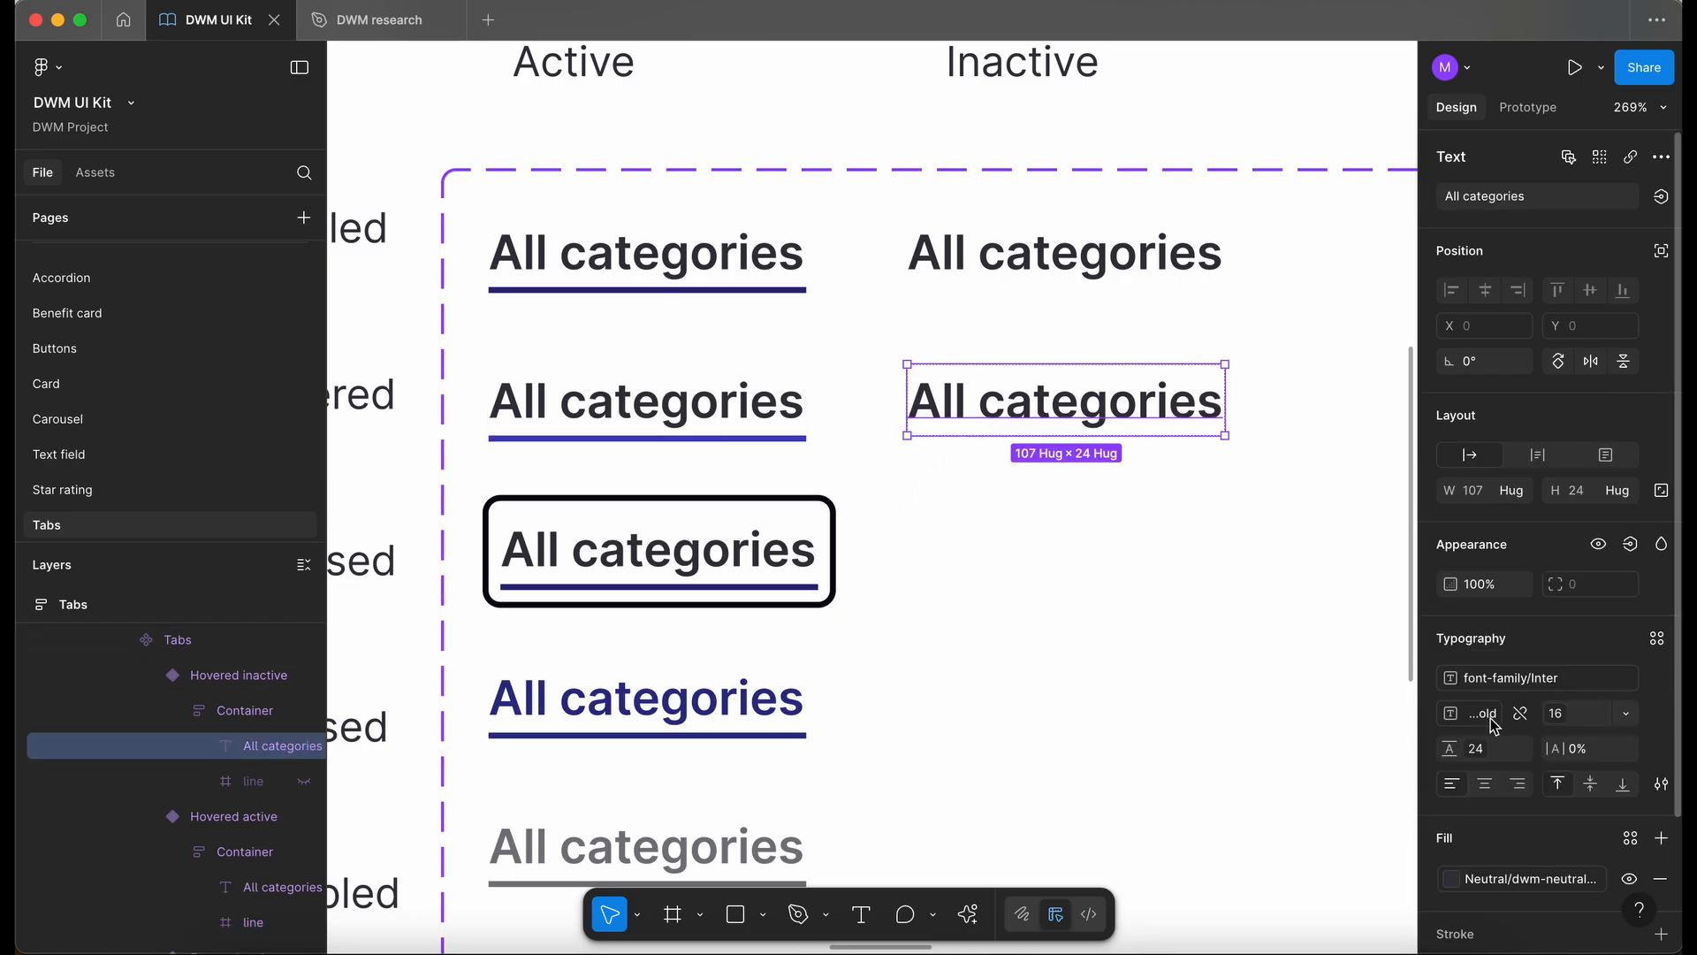
pyautogui.click(1518, 881)
pyautogui.write('sapp')
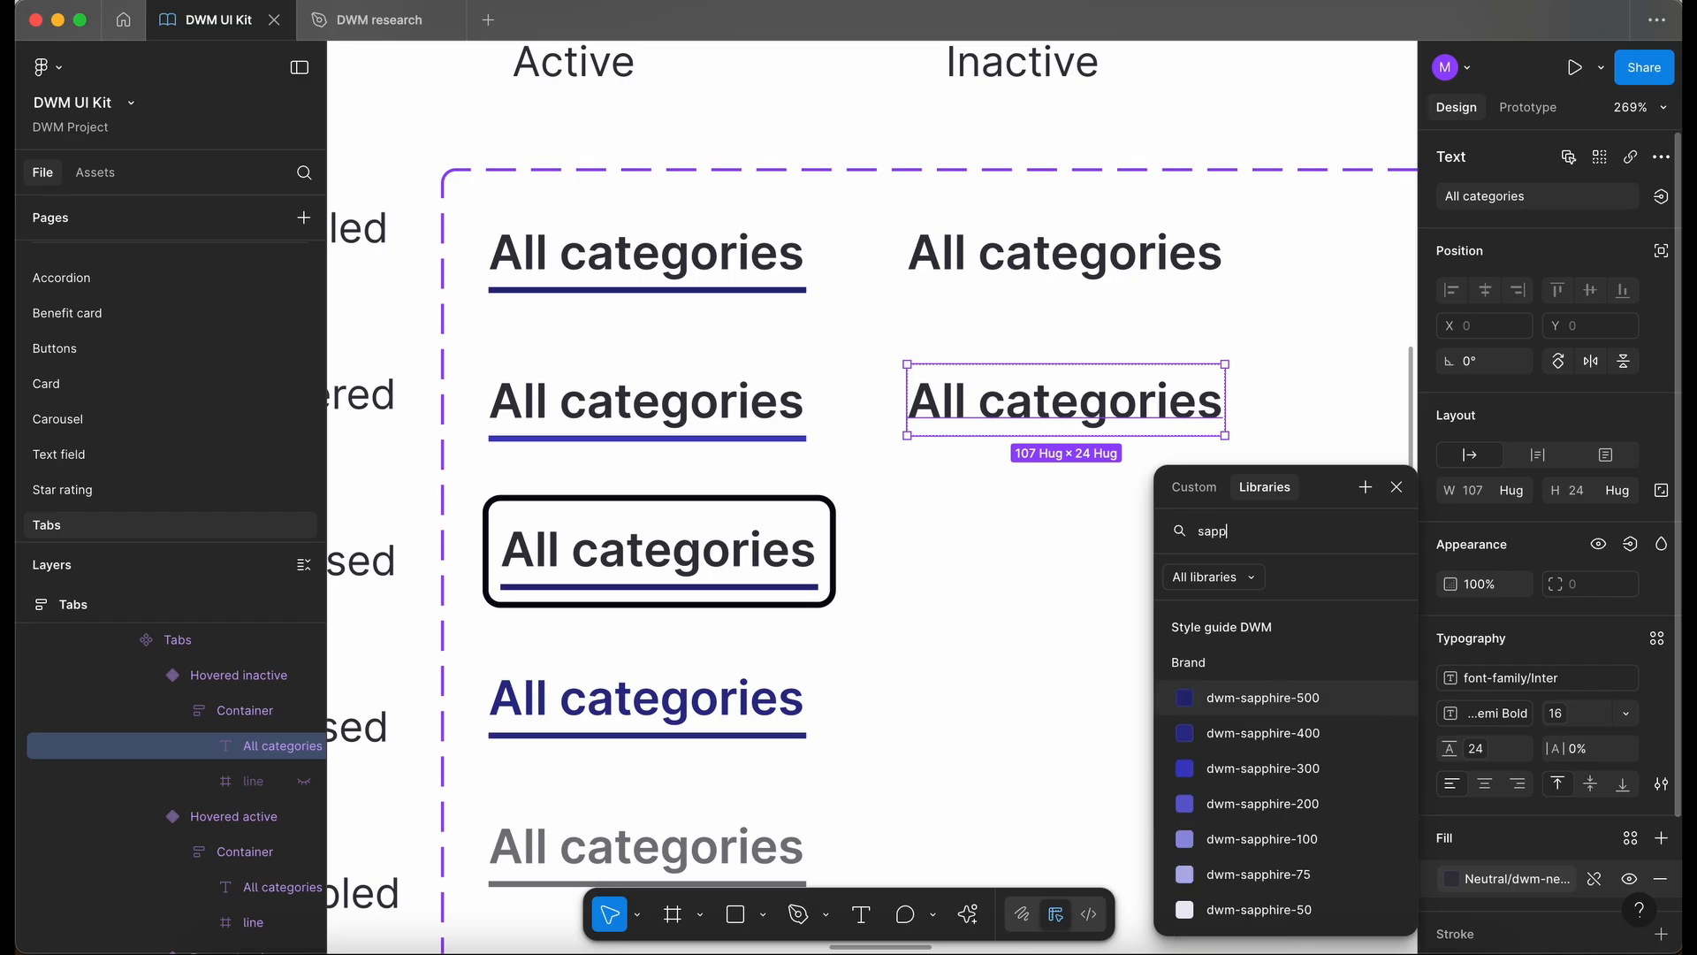
pyautogui.click(1322, 768)
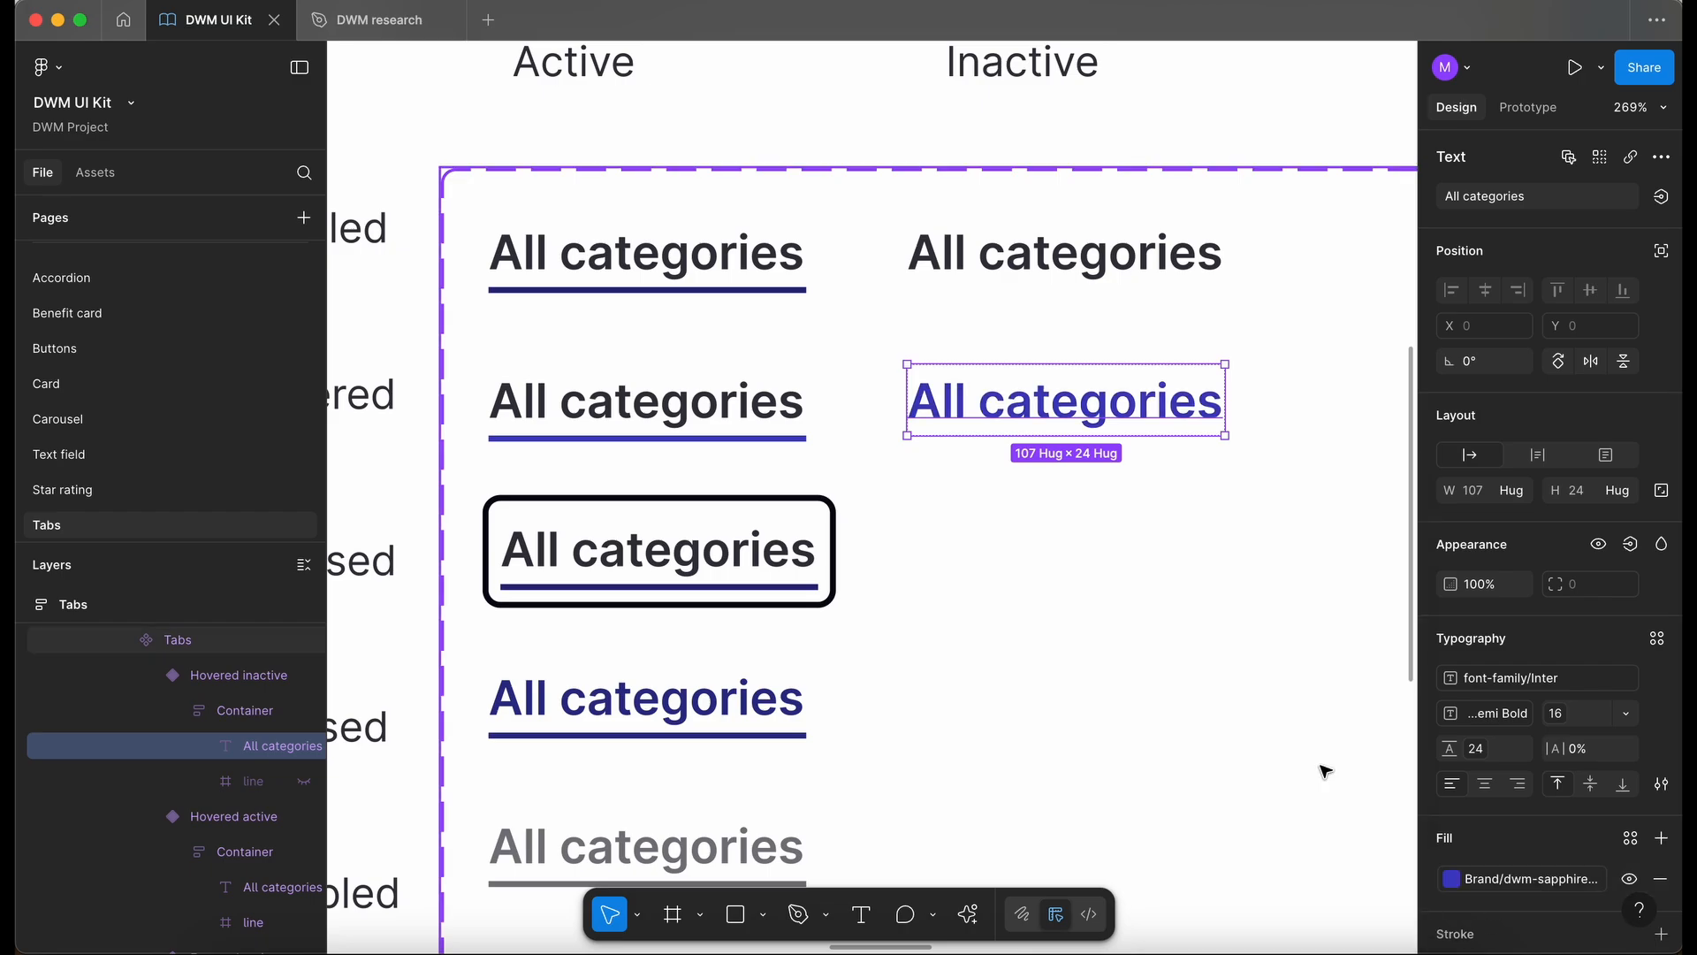
# Change the Hovered active text's fill to the dwm-sapphire-300 library color.
pyautogui.click(669, 408)
pyautogui.click(1509, 880)
pyautogui.write('sap')
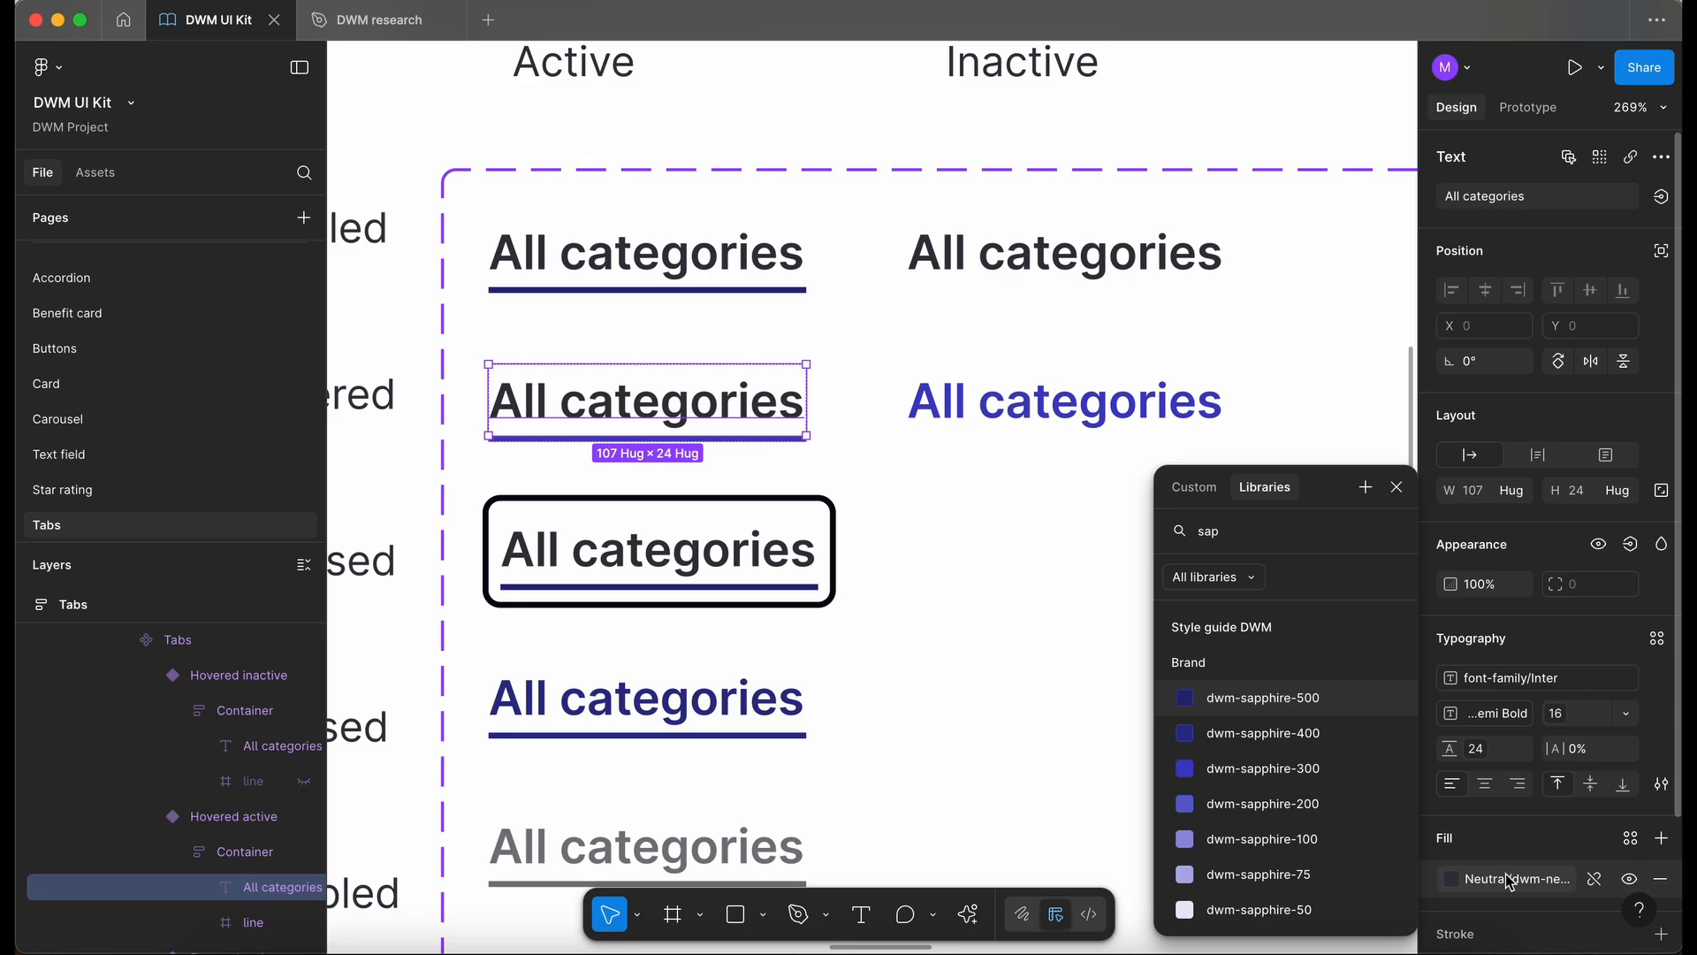
pyautogui.click(1302, 768)
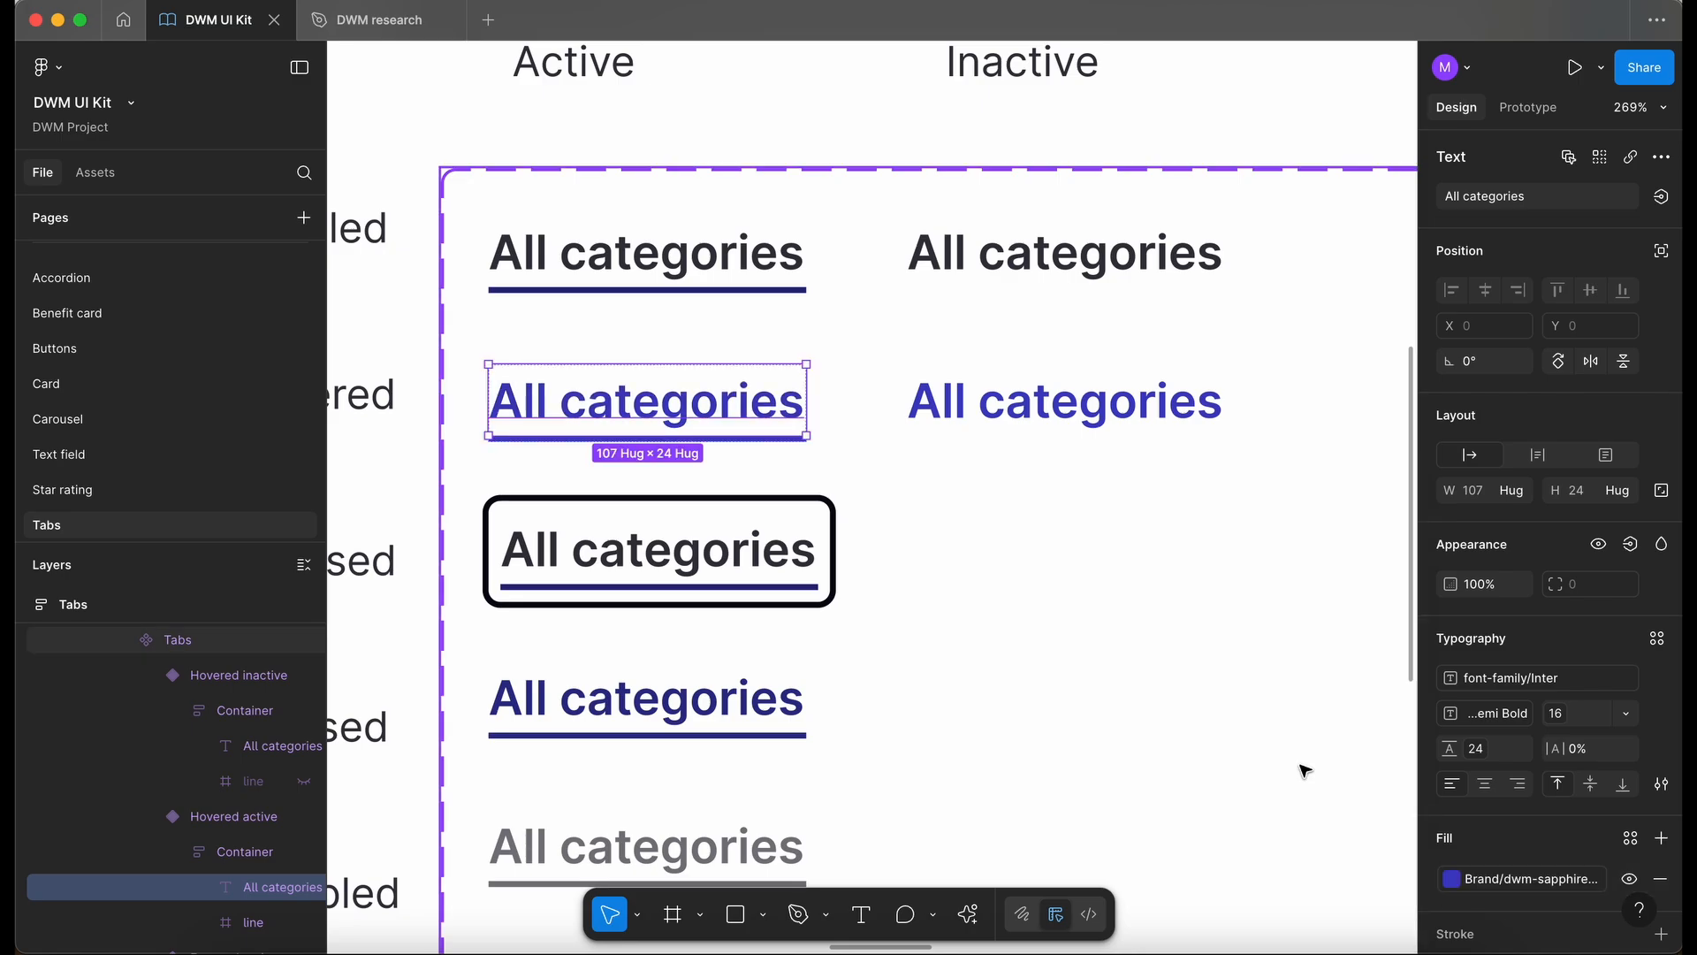
pyautogui.click(1112, 625)
# Duplicate the Focused active variant and place the copy in the Inactive column of the Focused row.
pyautogui.scroll(-5, 1037, 457)
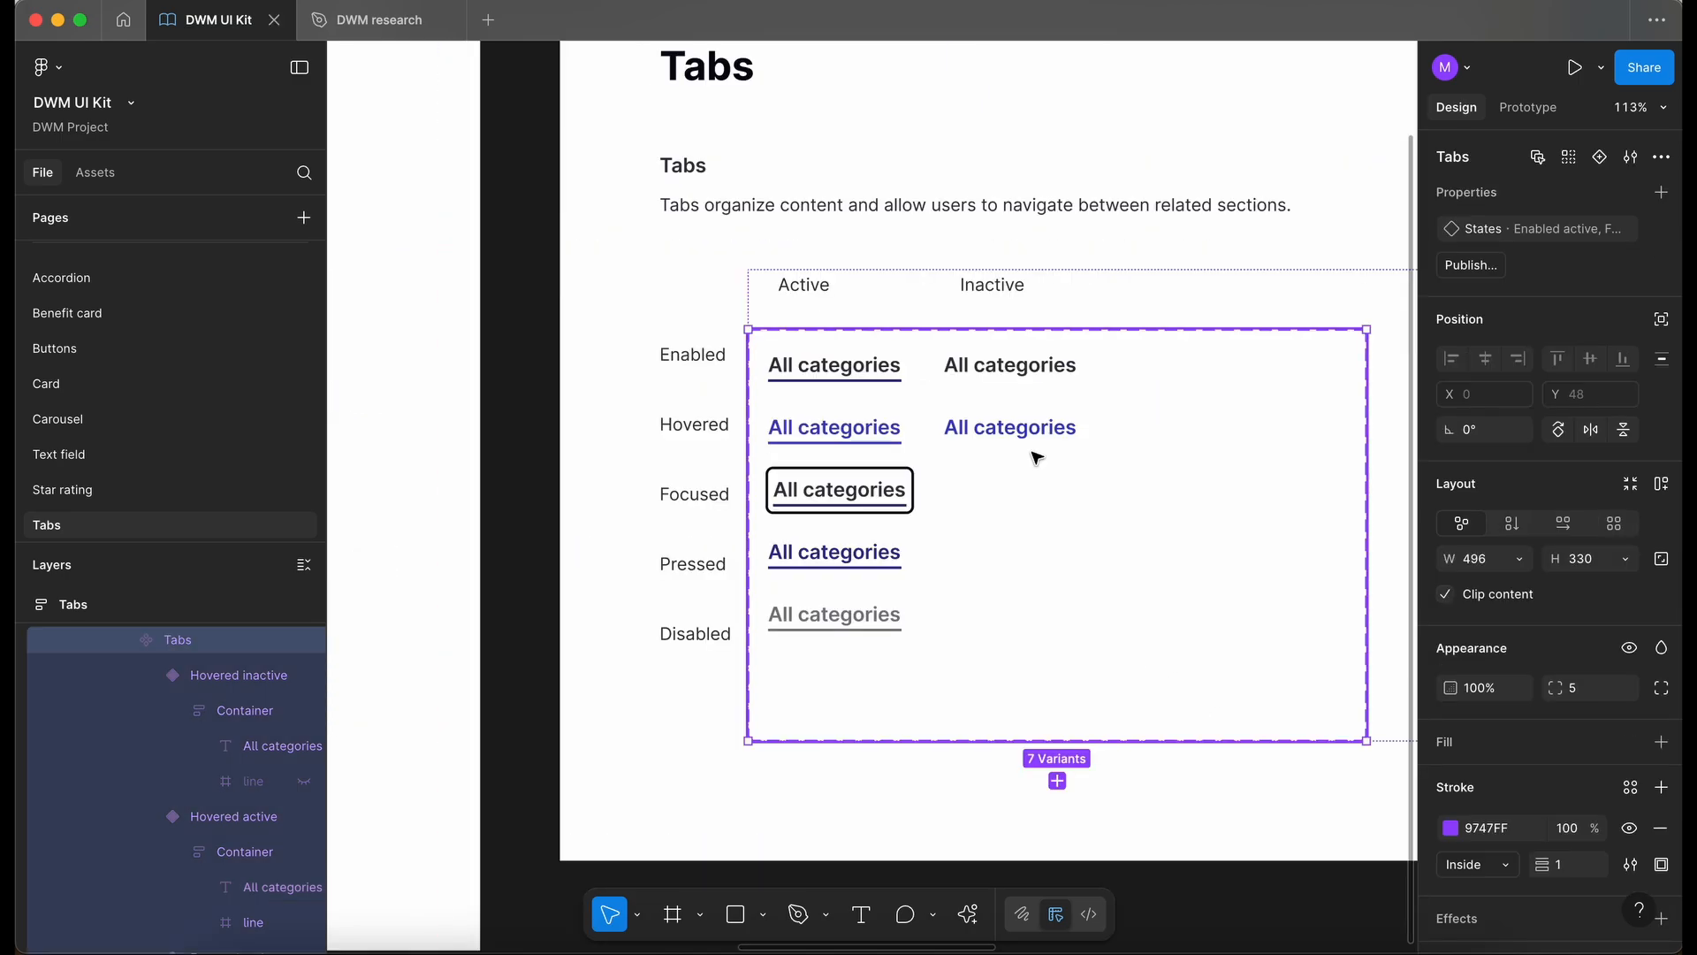
pyautogui.scroll(3, 1005, 440)
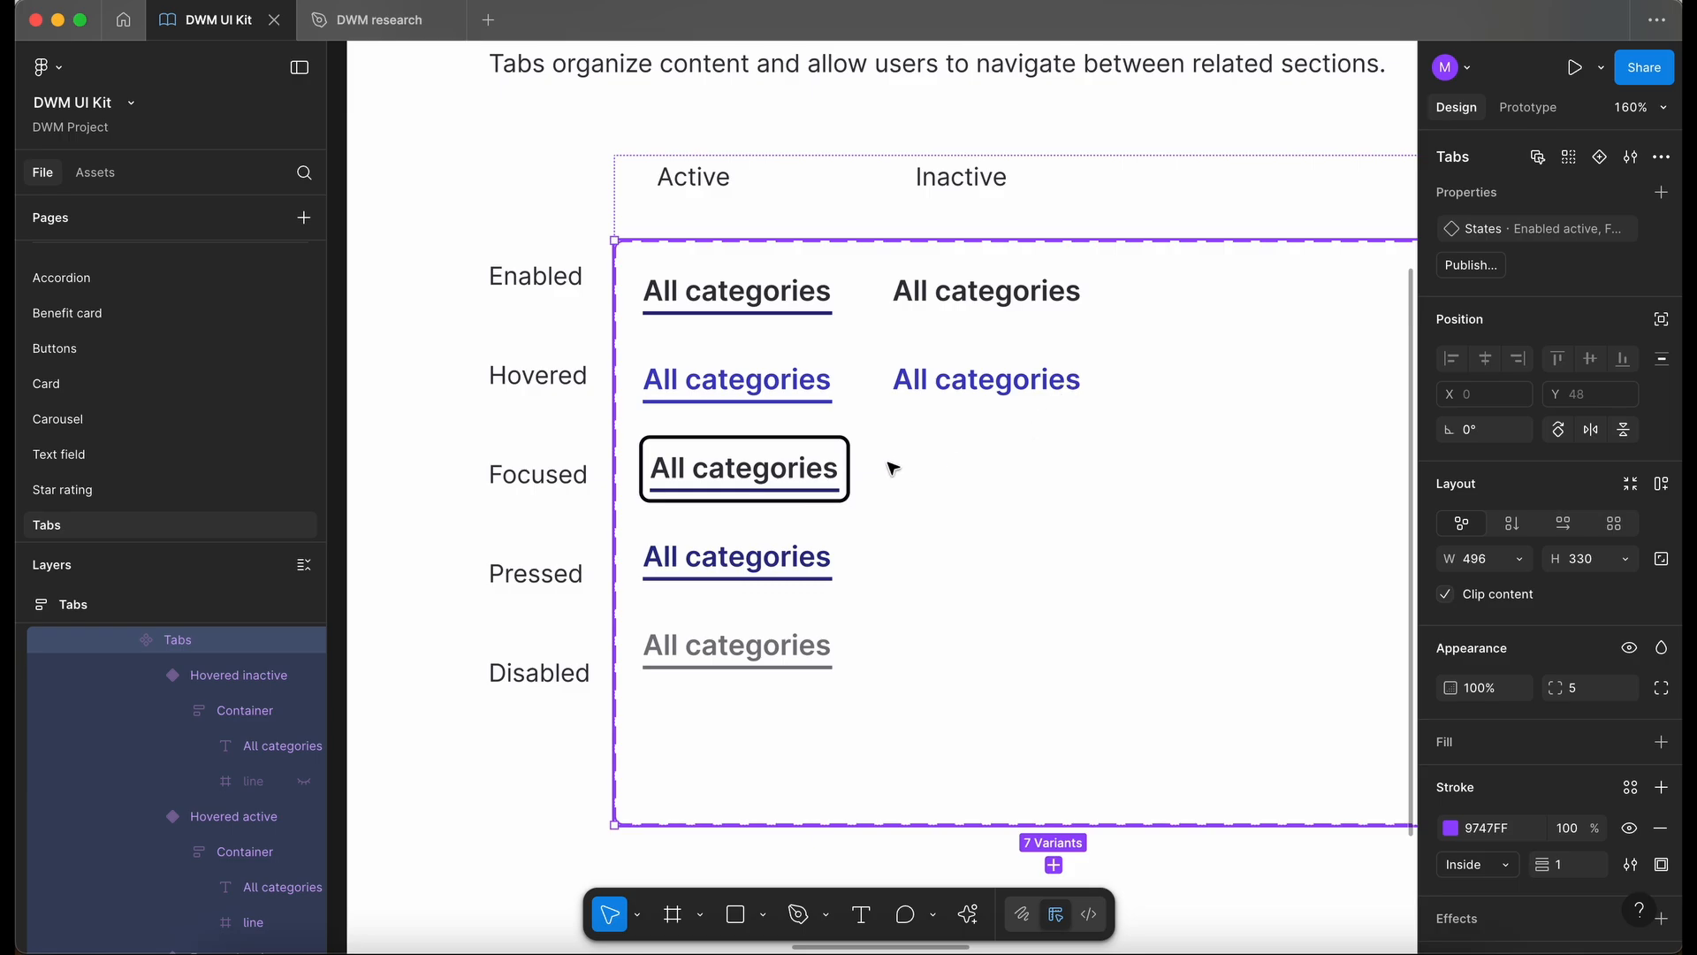
pyautogui.scroll(-2, 891, 467)
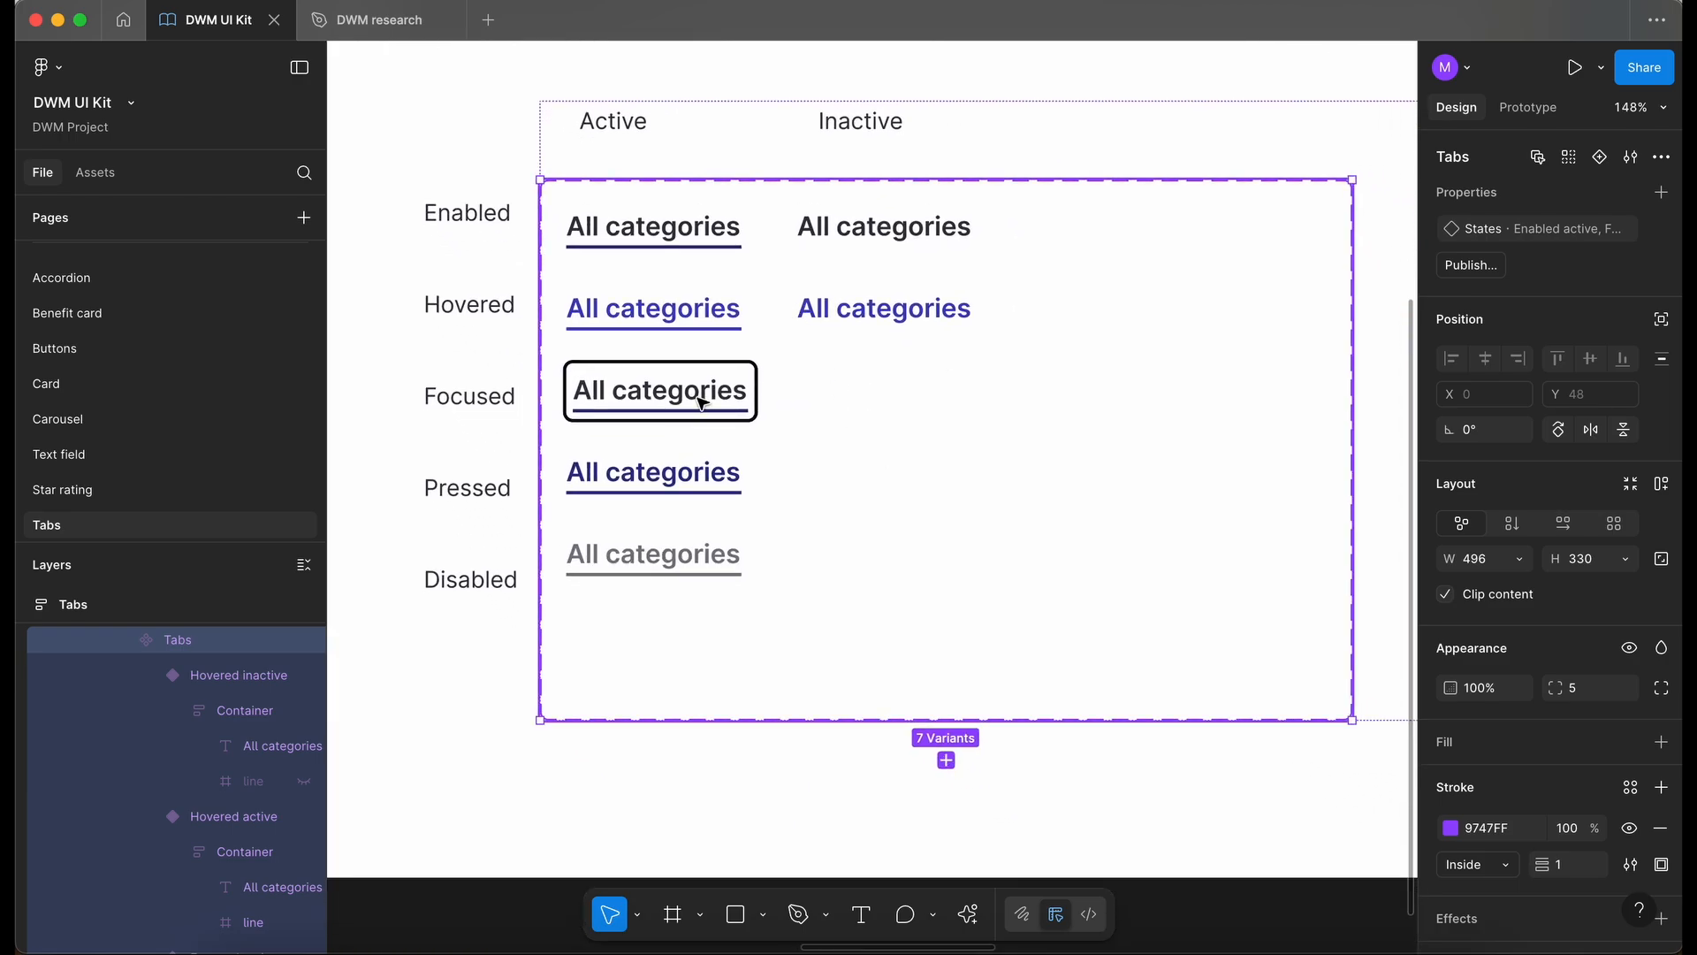
pyautogui.click(701, 402)
pyautogui.scroll(3, 700, 402)
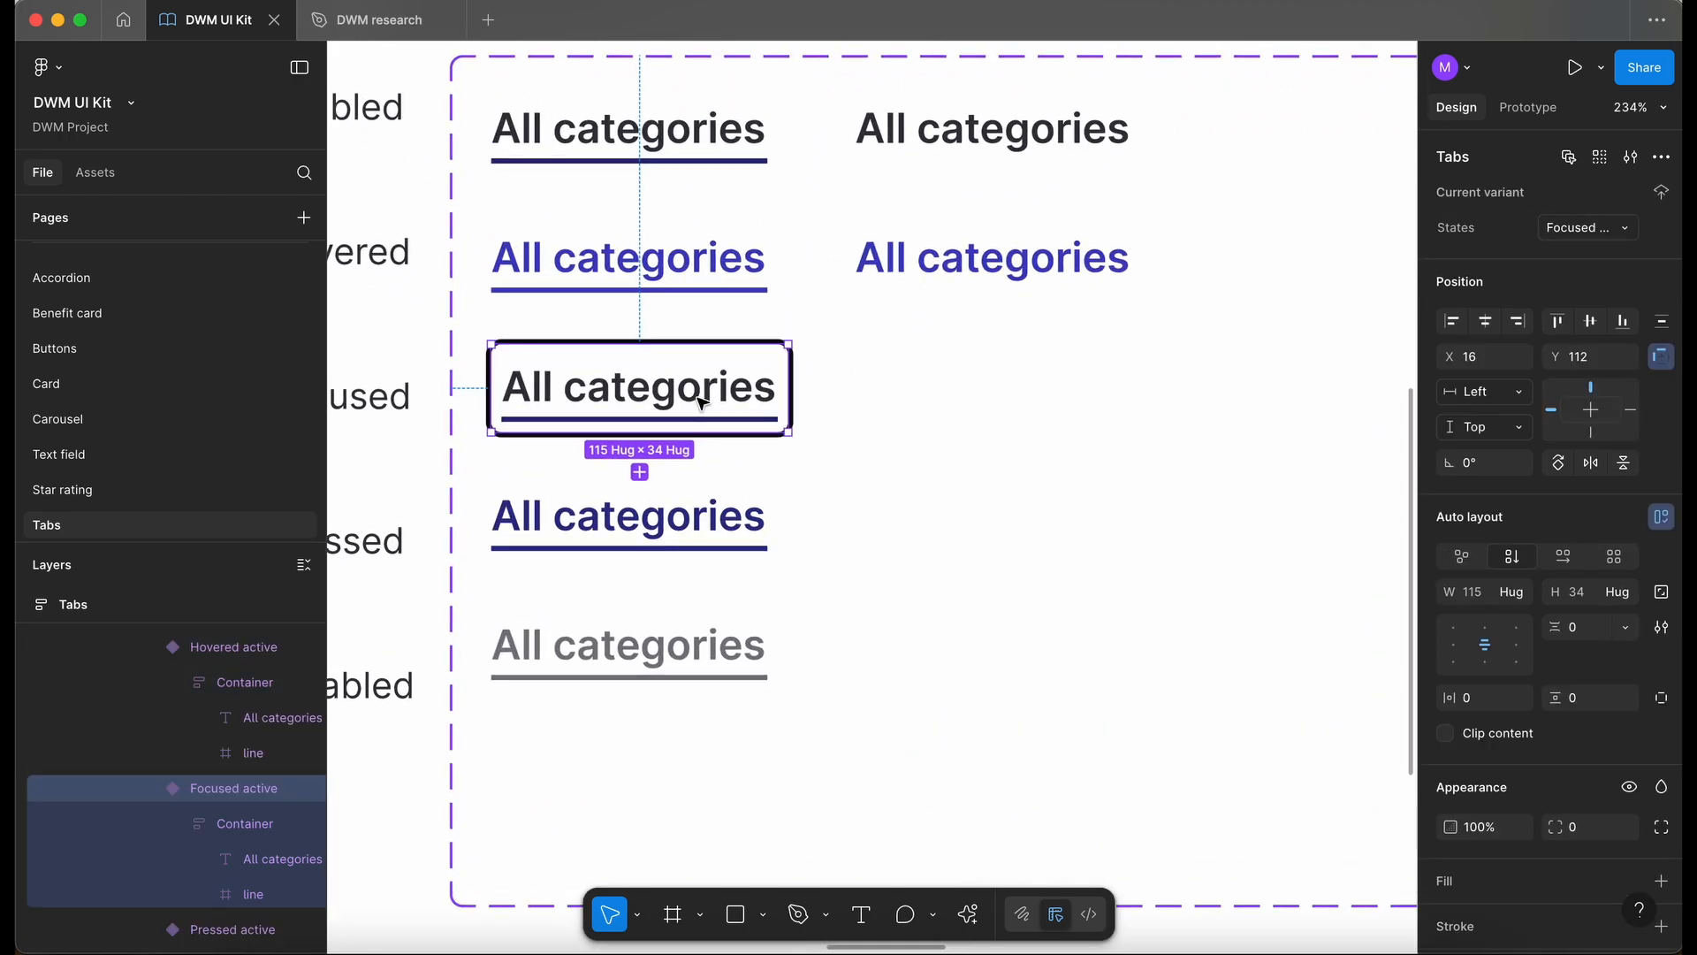
pyautogui.scroll(-2, 701, 402)
pyautogui.scroll(-2, 701, 402)
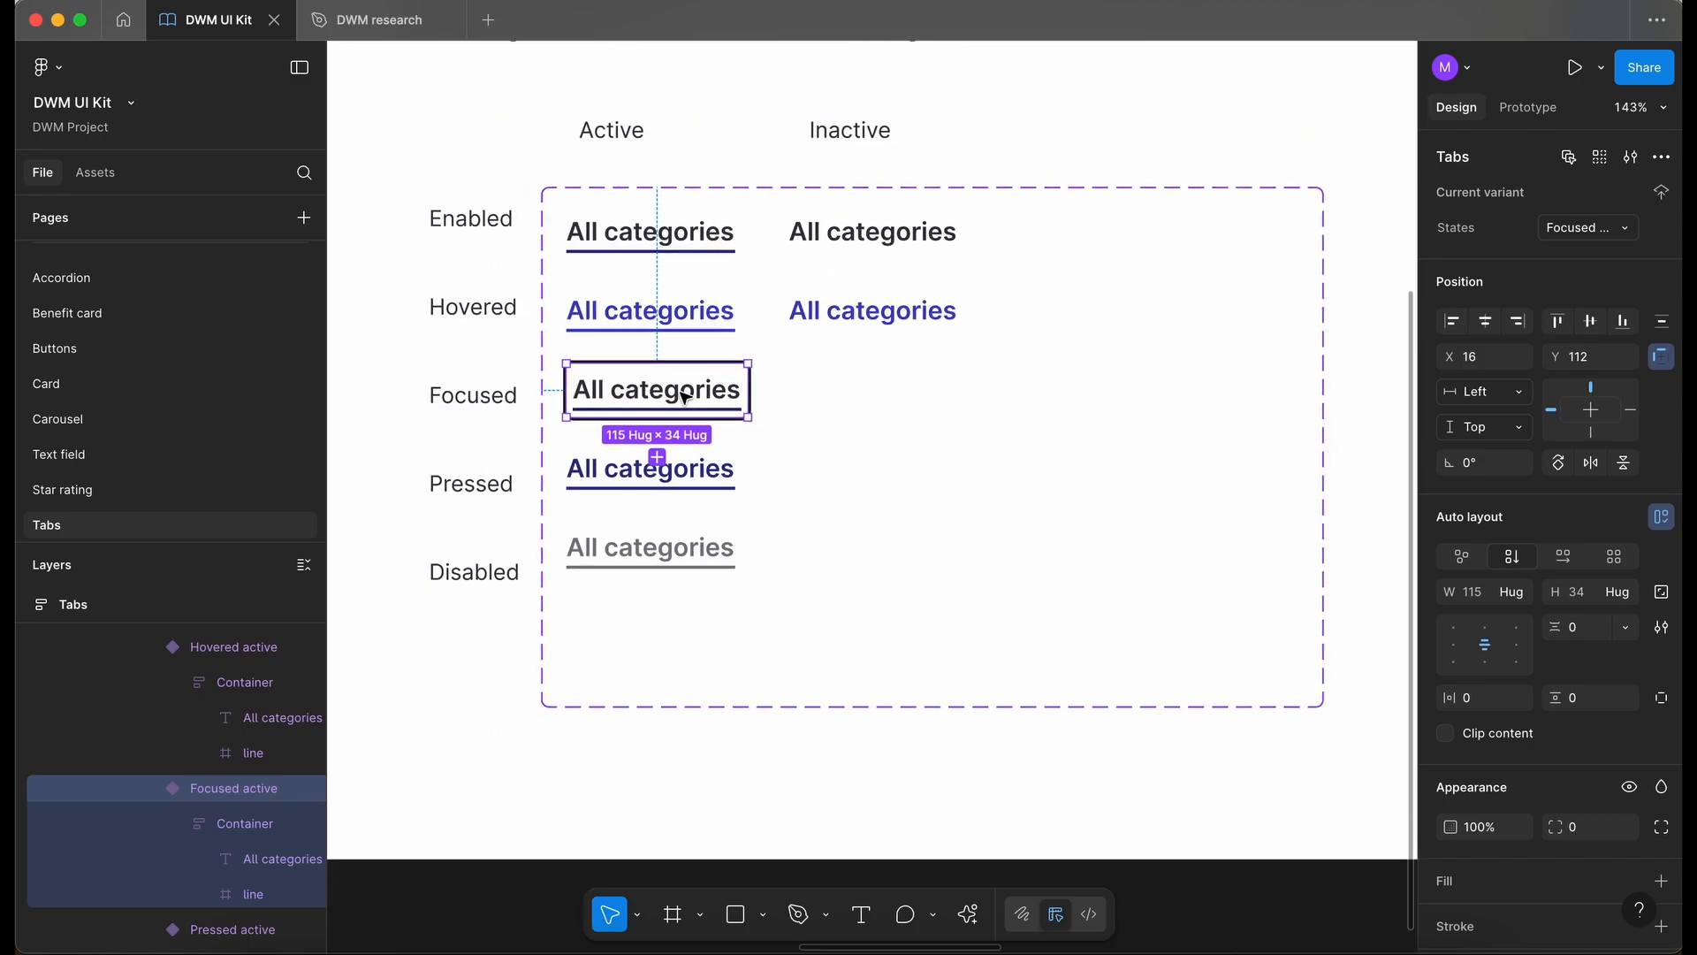
pyautogui.moveTo(662, 402); pyautogui.dragTo(869, 391)
# Hide the line layer inside the focused copy in the Inactive column.
pyautogui.scroll(3, 867, 394)
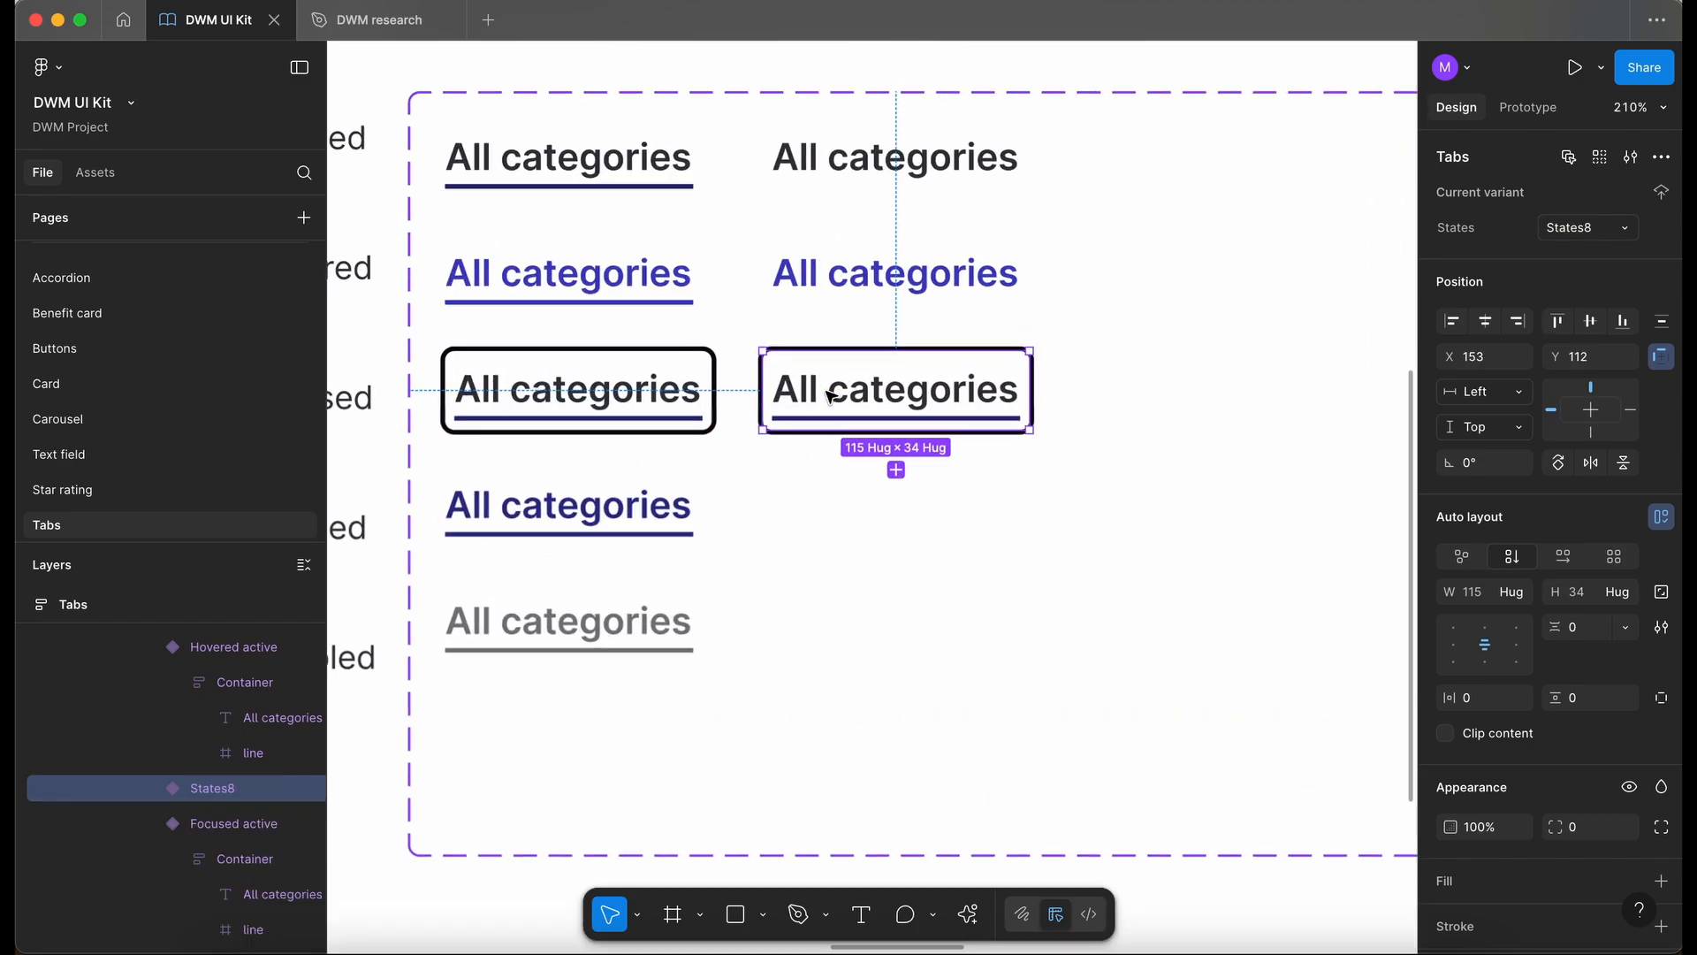
pyautogui.keyDown('super'); pyautogui.click(869, 423); pyautogui.keyUp('super')
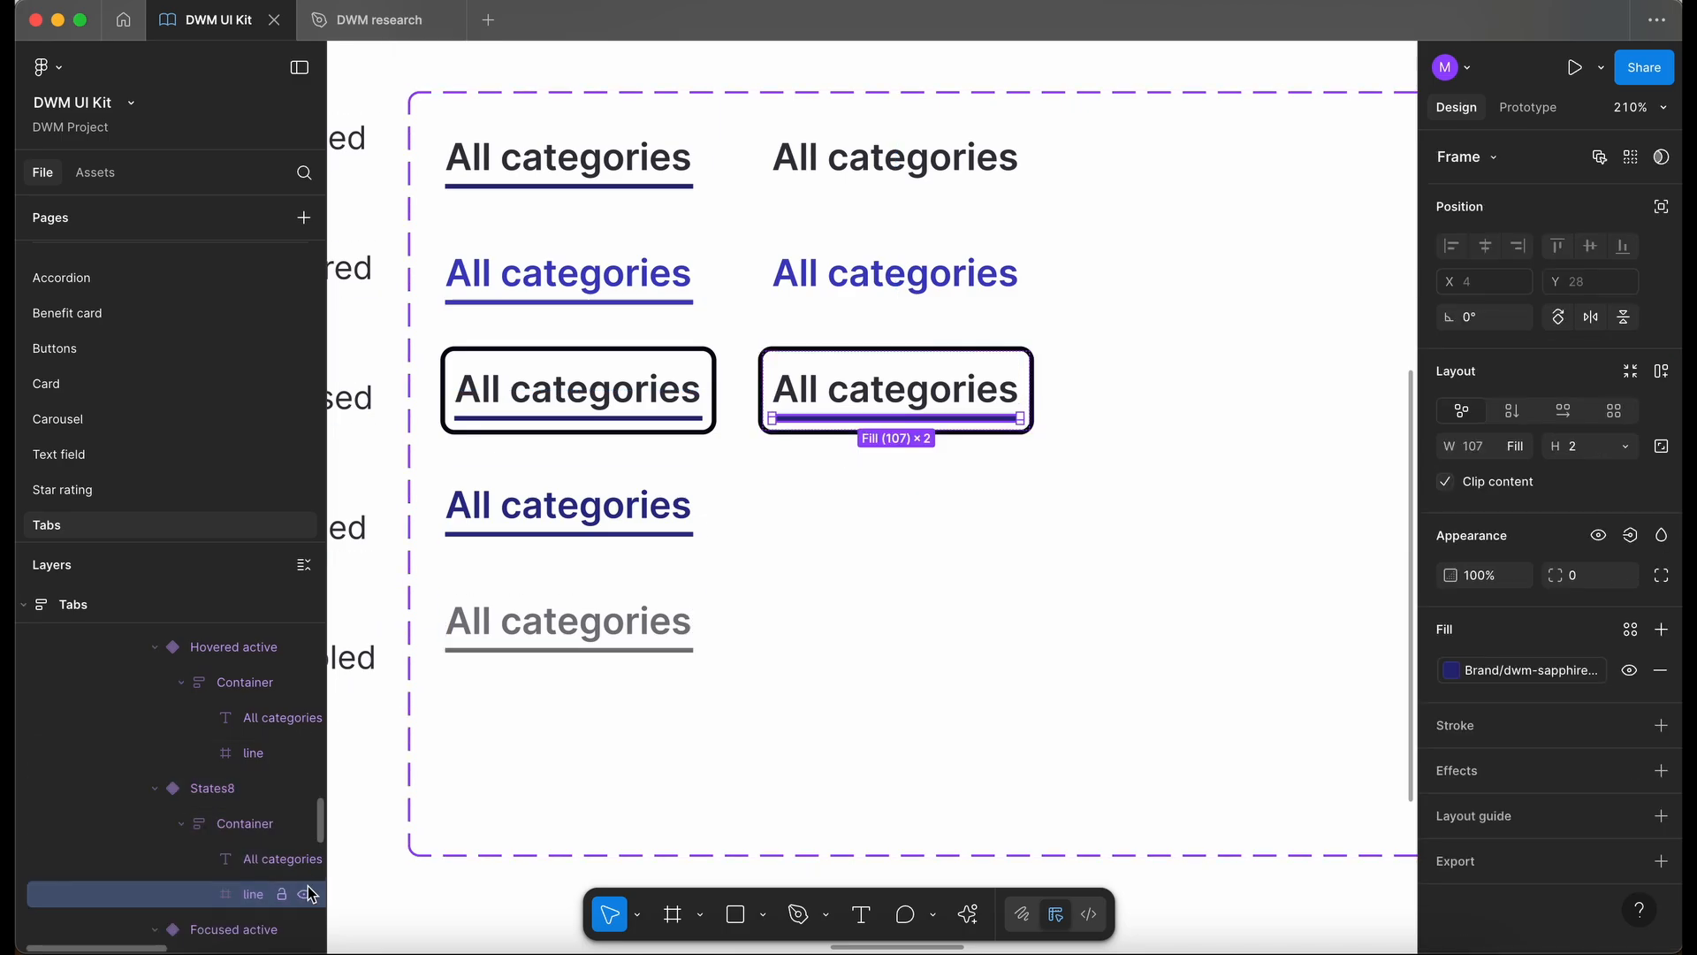
pyautogui.click(831, 579)
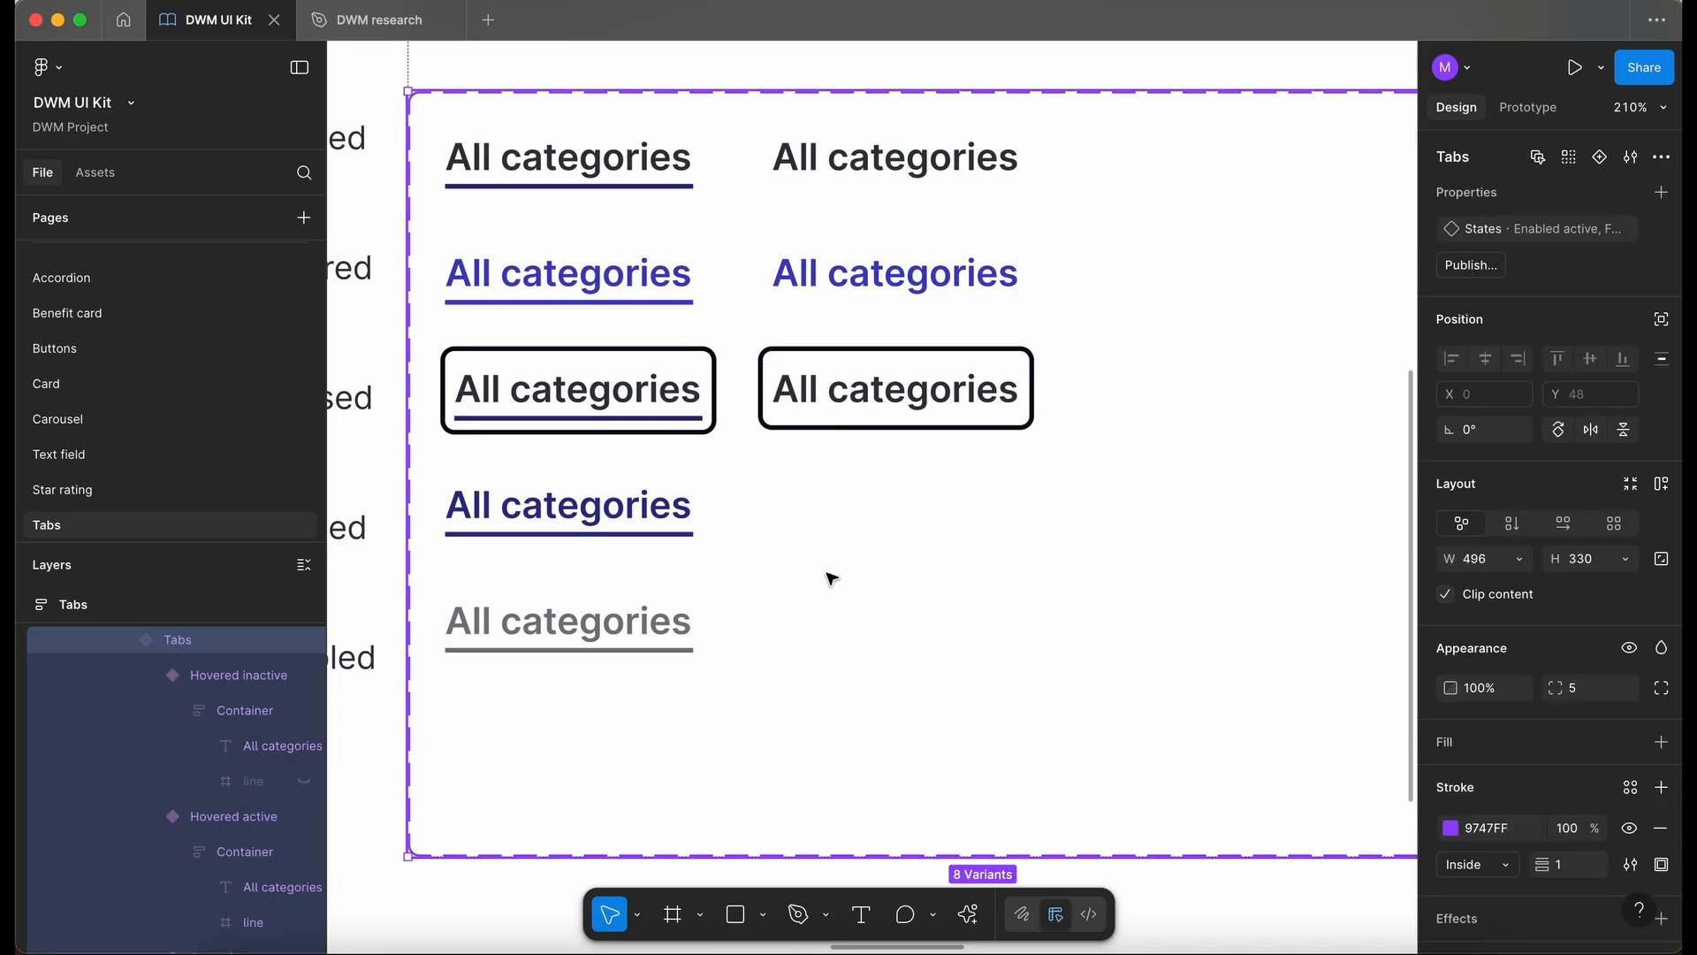
# Duplicate the Pressed active variant and place the copy in the Inactive column of the Pressed row.
pyautogui.scroll(-3, 831, 572)
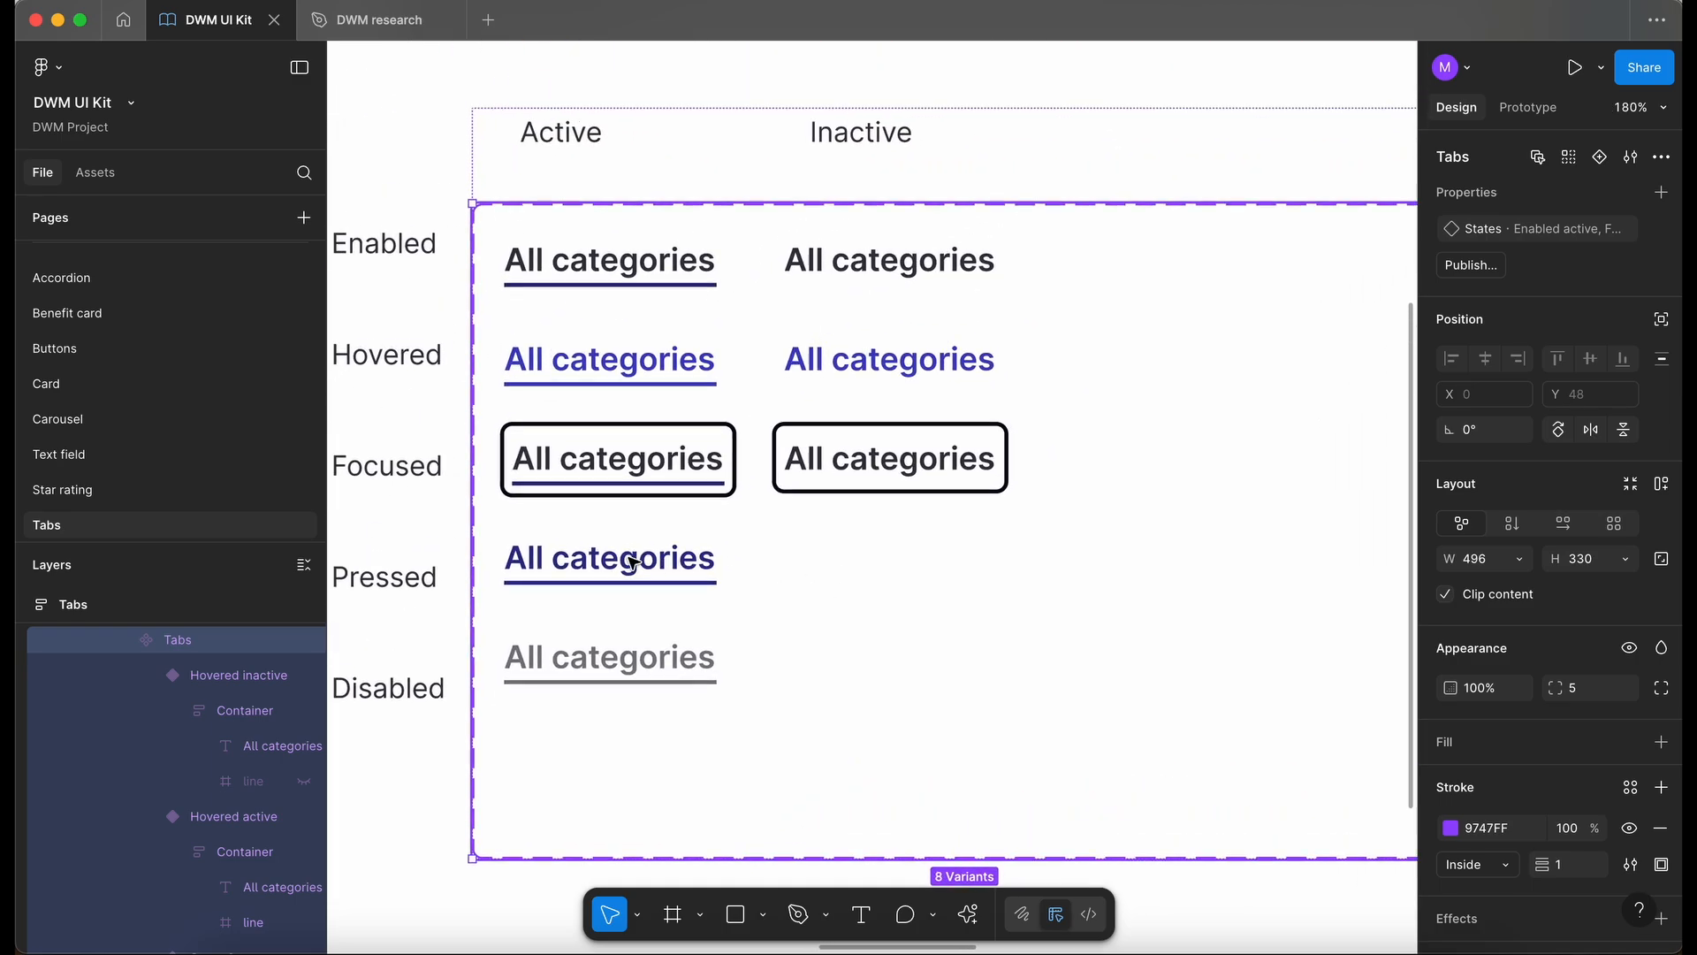
pyautogui.click(632, 561)
pyautogui.press('super+d')
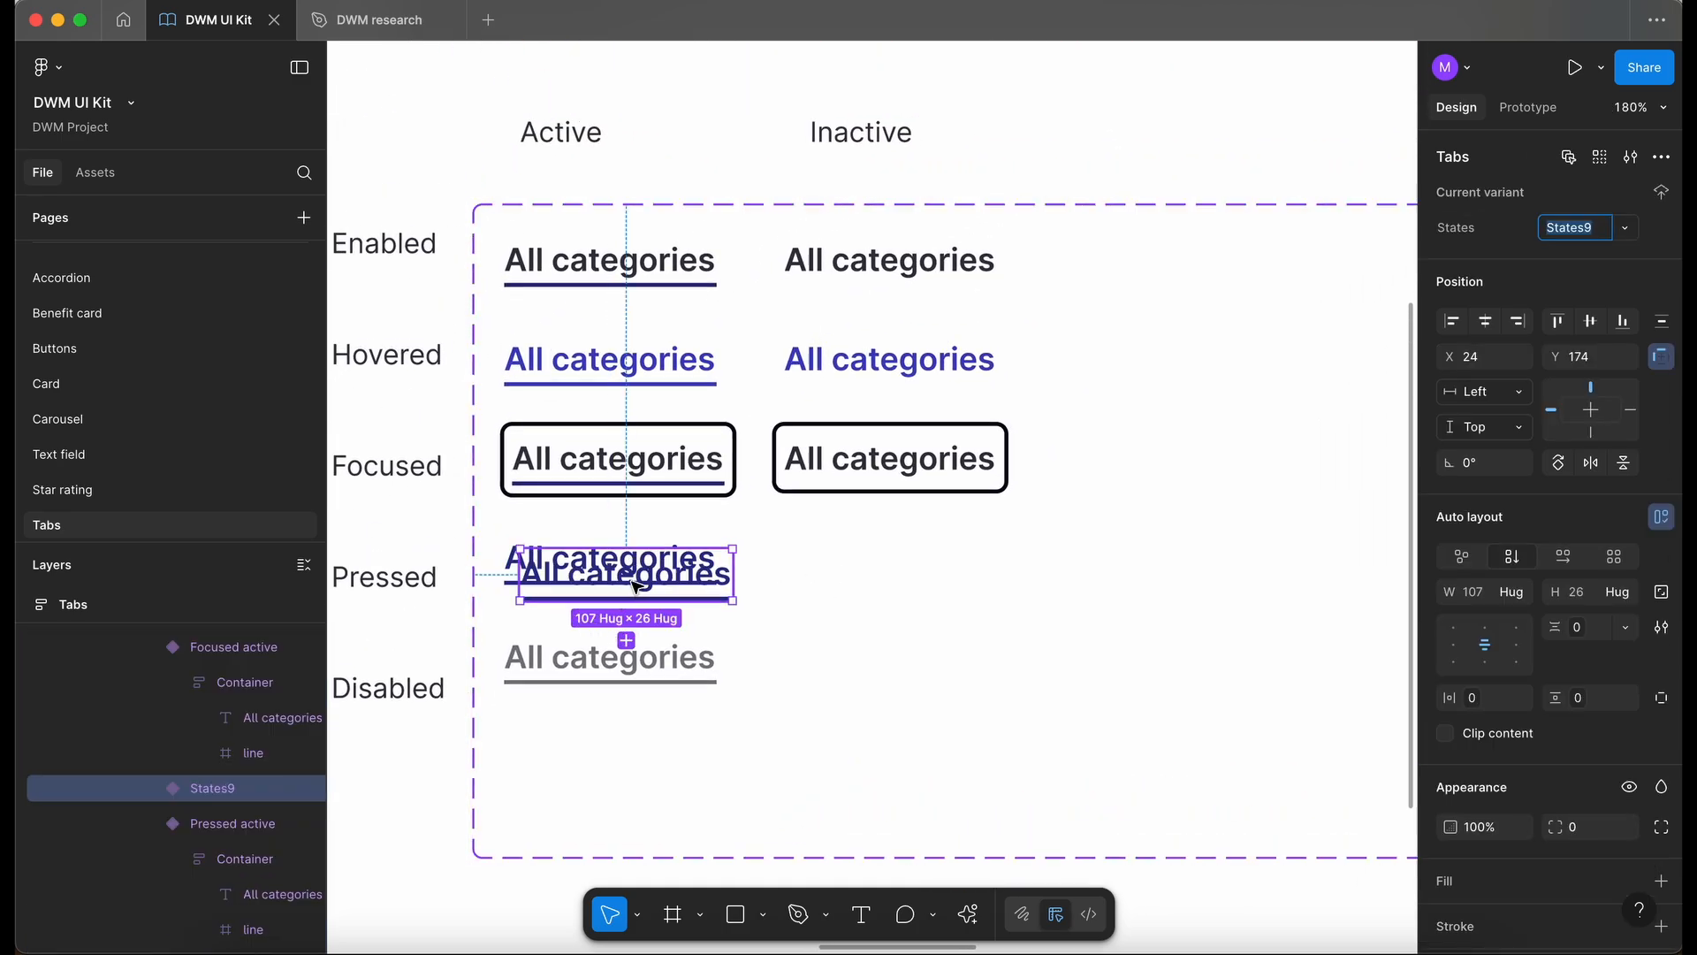
pyautogui.moveTo(743, 584); pyautogui.dragTo(998, 567)
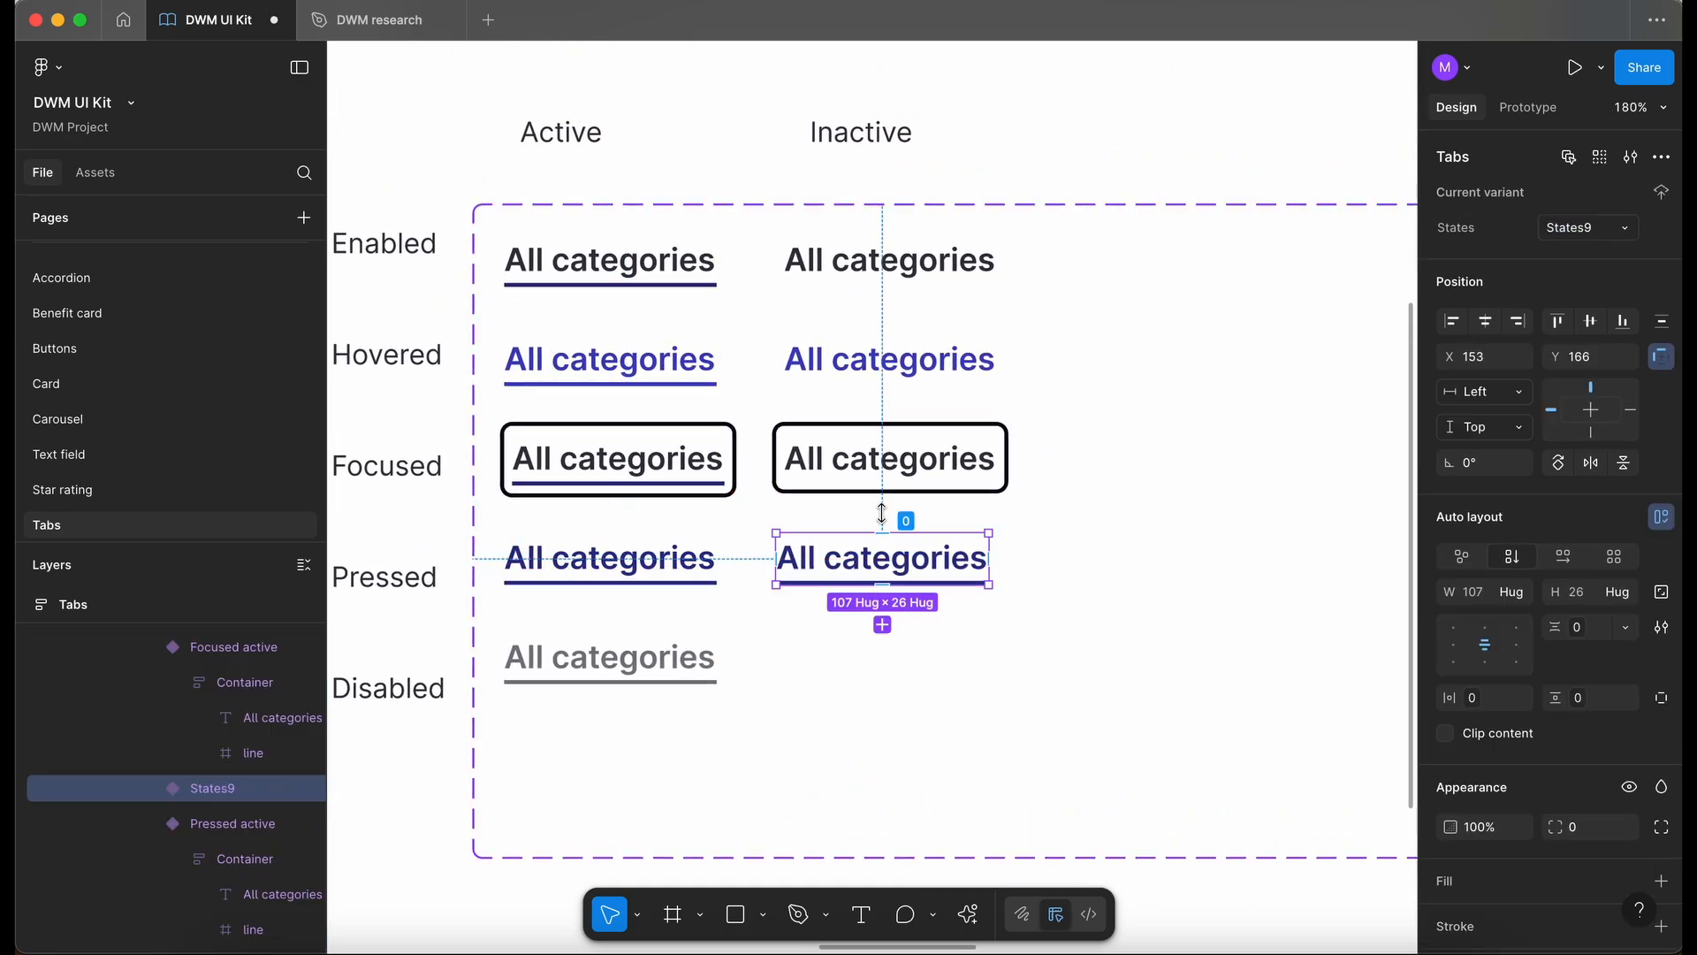
# Set the States value of the focused variant in the Inactive column to "Focused inactive".
pyautogui.click(881, 460)
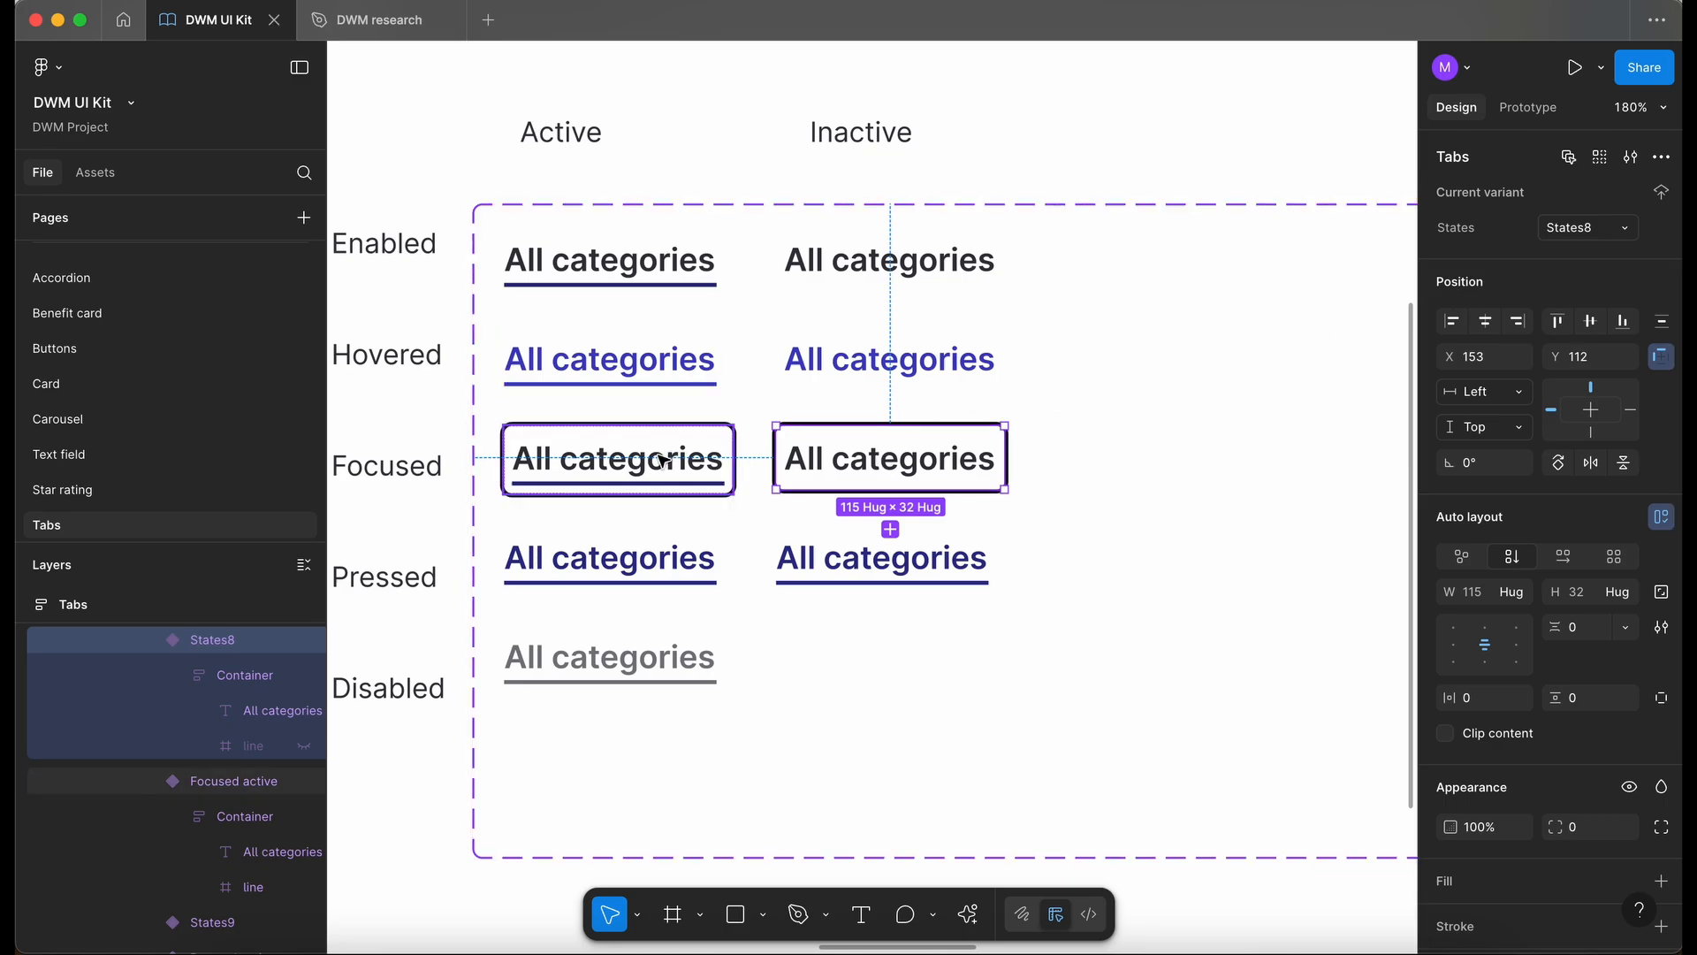
pyautogui.click(674, 454)
pyautogui.click(899, 476)
pyautogui.click(1591, 231)
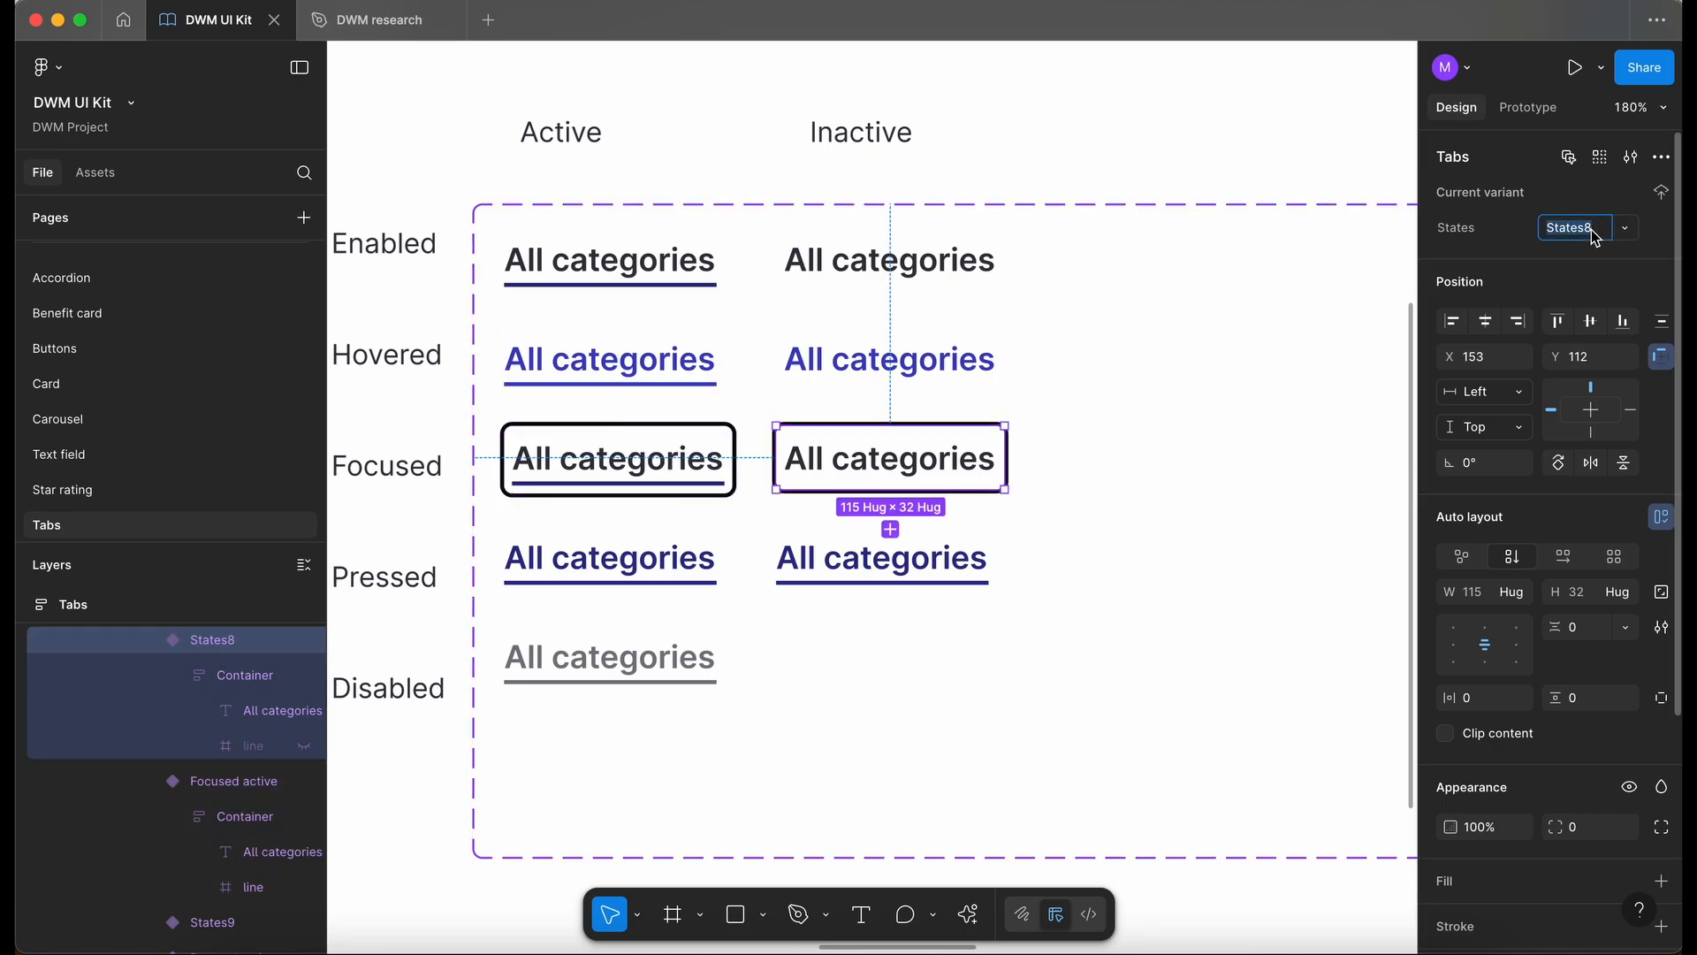
pyautogui.write('Focused inactive')
pyautogui.press('Right')
pyautogui.press('Return')
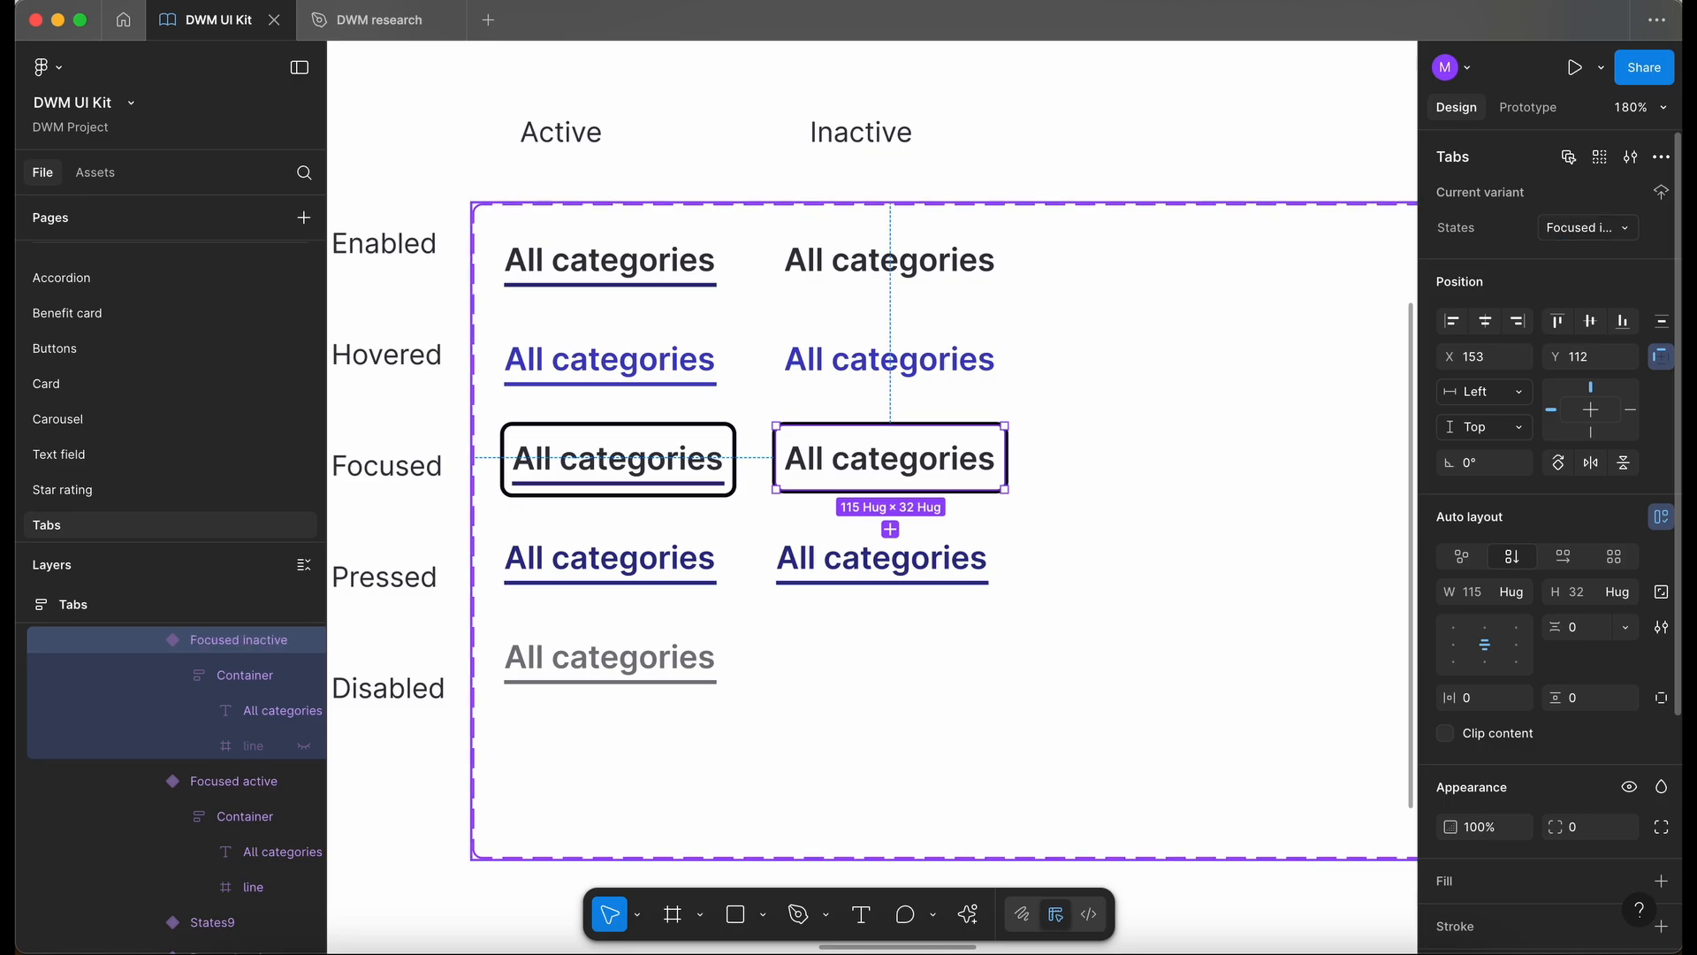
# Set the pressed copy's States value to "Pressed inactive" and hide its line layer.
pyautogui.click(664, 566)
pyautogui.click(856, 562)
pyautogui.click(1578, 232)
pyautogui.write('Pressed inac')
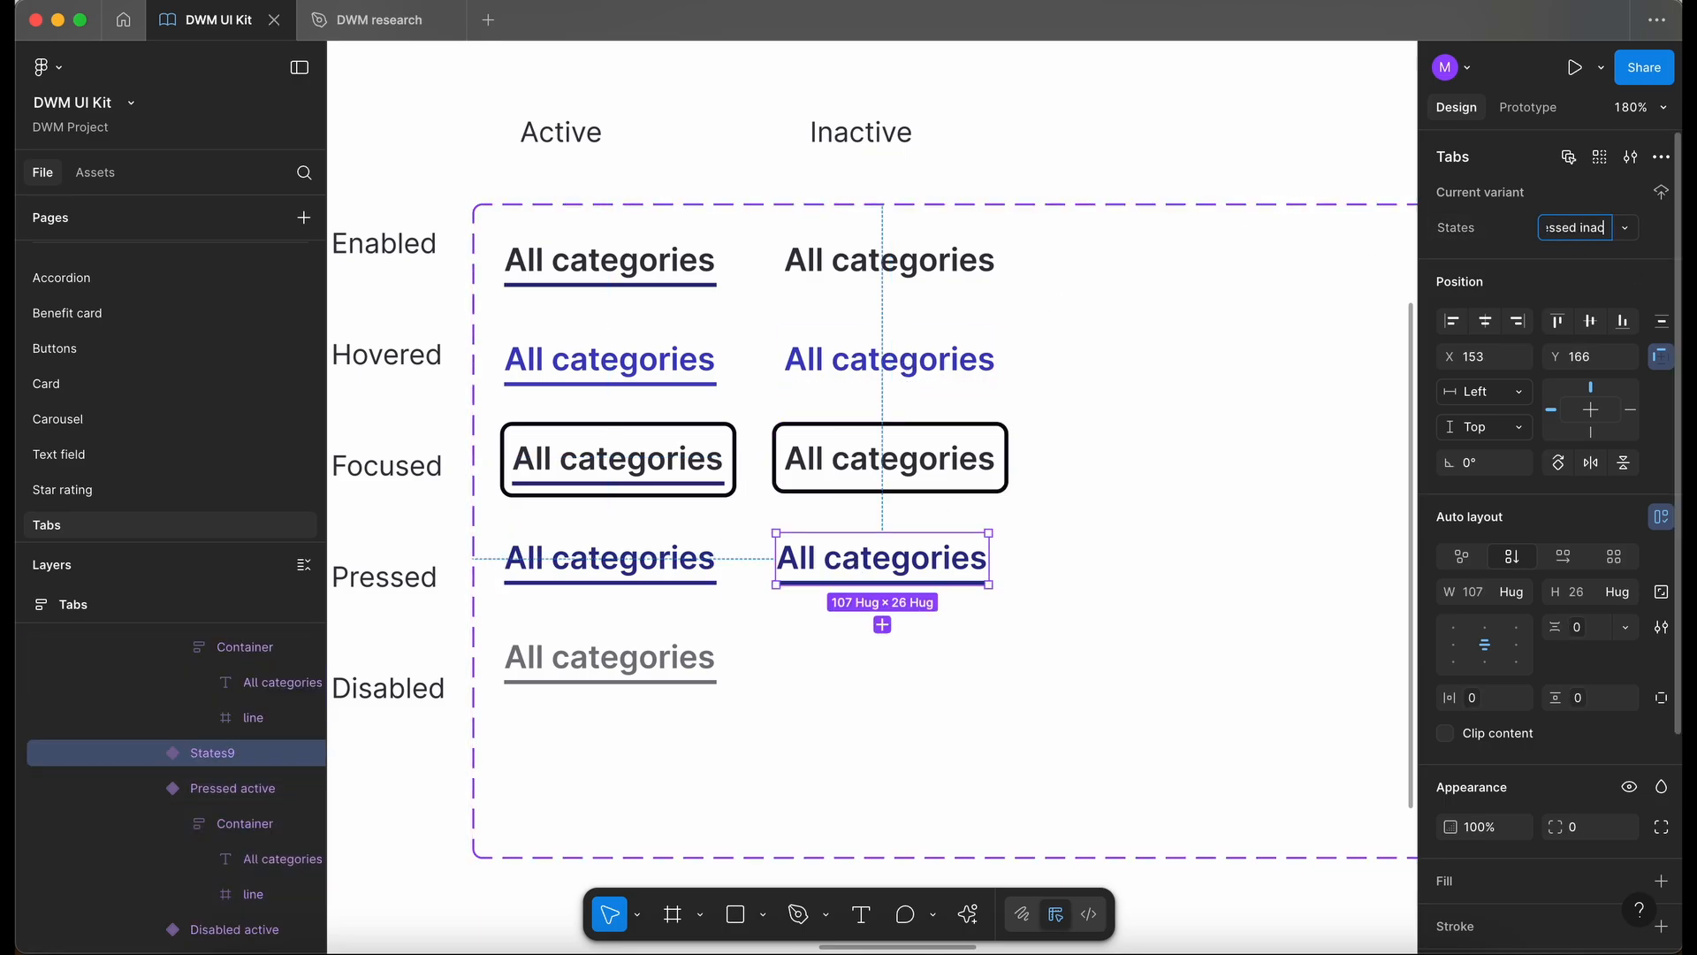
pyautogui.press('Return')
pyautogui.scroll(-2, 821, 642)
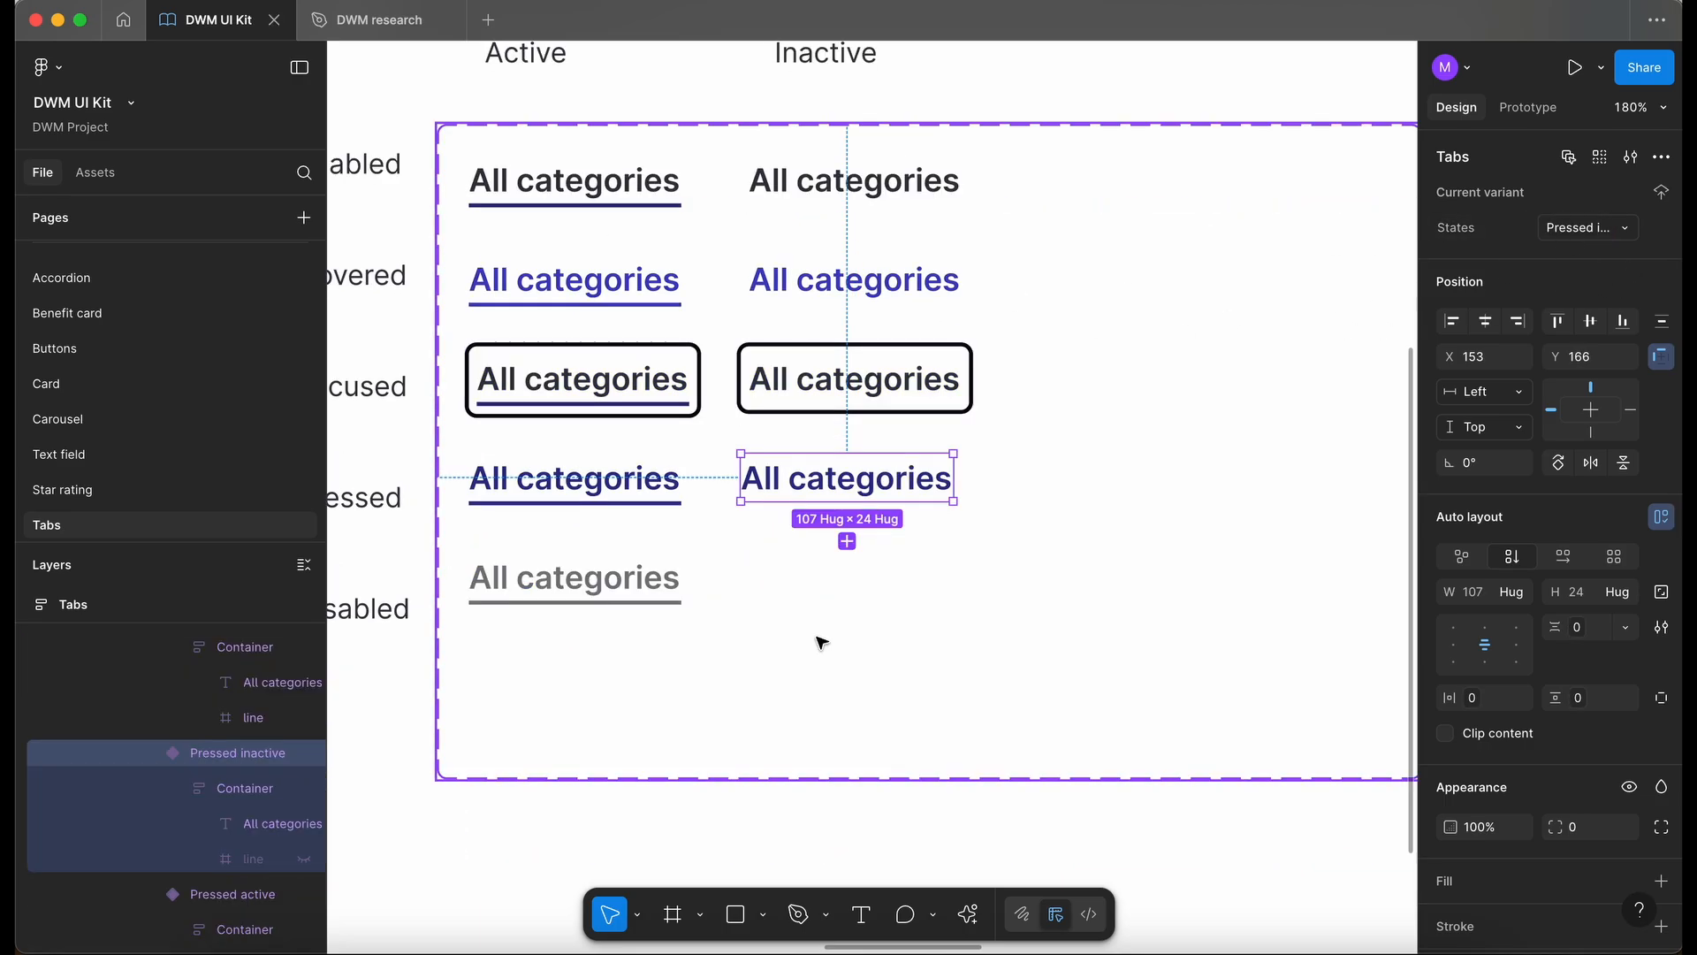
pyautogui.hscroll(-3, 770, 615)
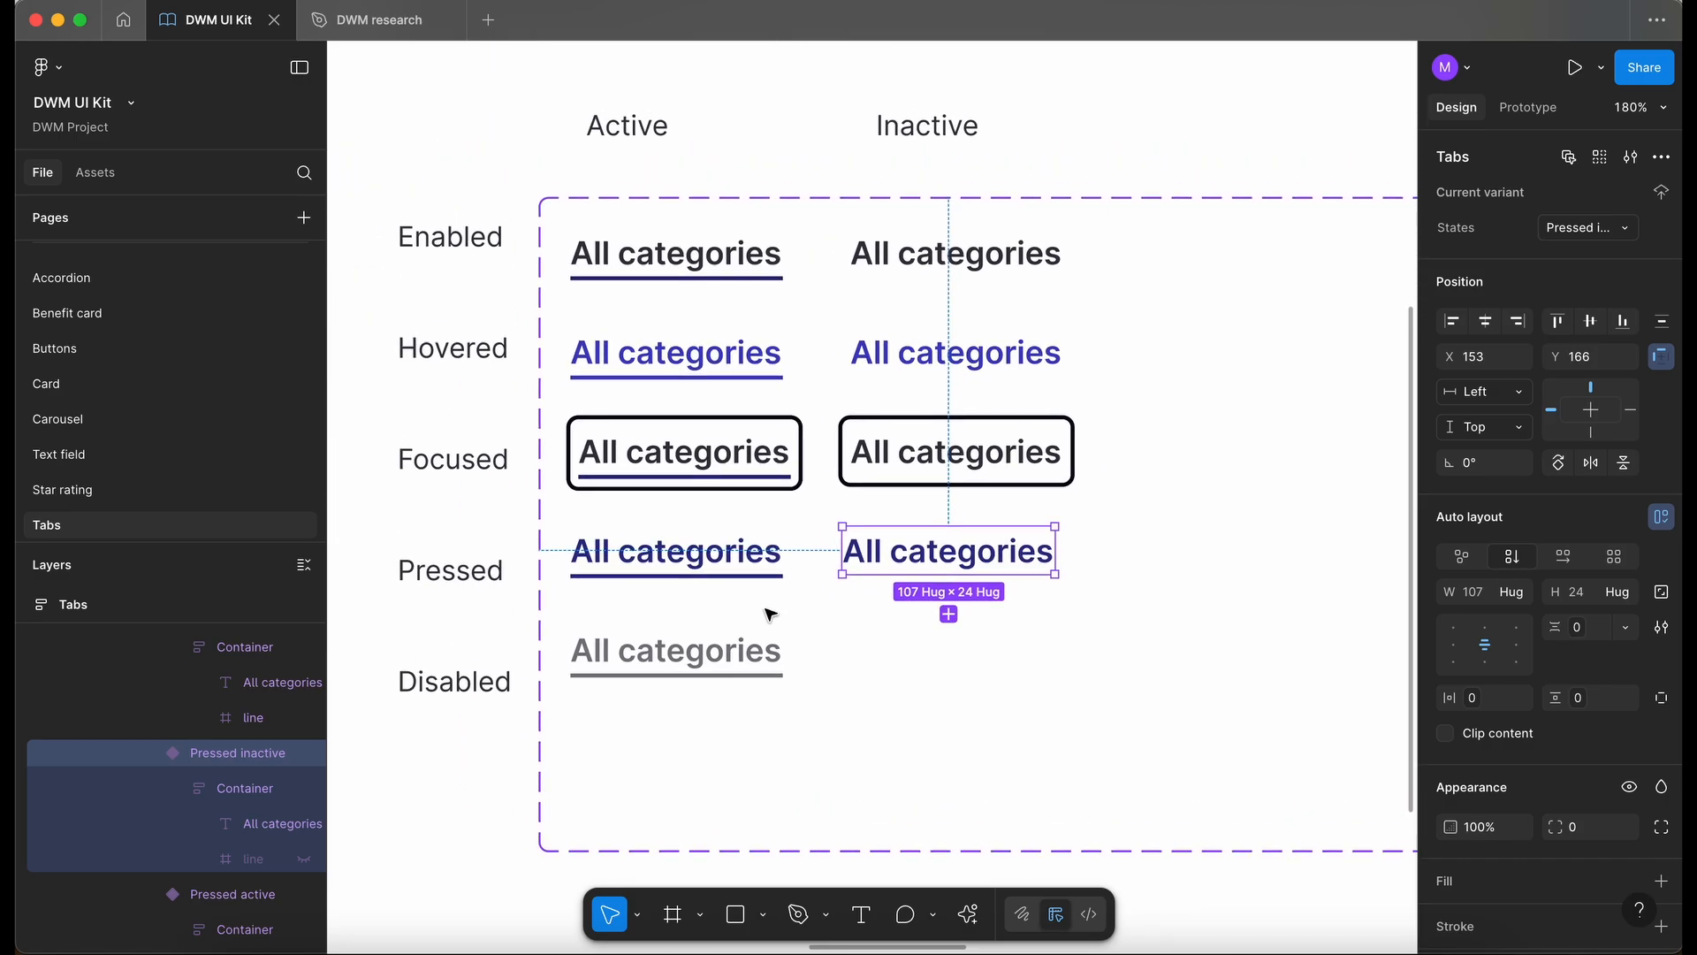
# Duplicate the Disabled active variant into the Inactive column of the Disabled row and set the copy's States value to "Disabled inactive".
pyautogui.click(747, 626)
pyautogui.scroll(-2, 747, 625)
pyautogui.hscroll(3, 747, 626)
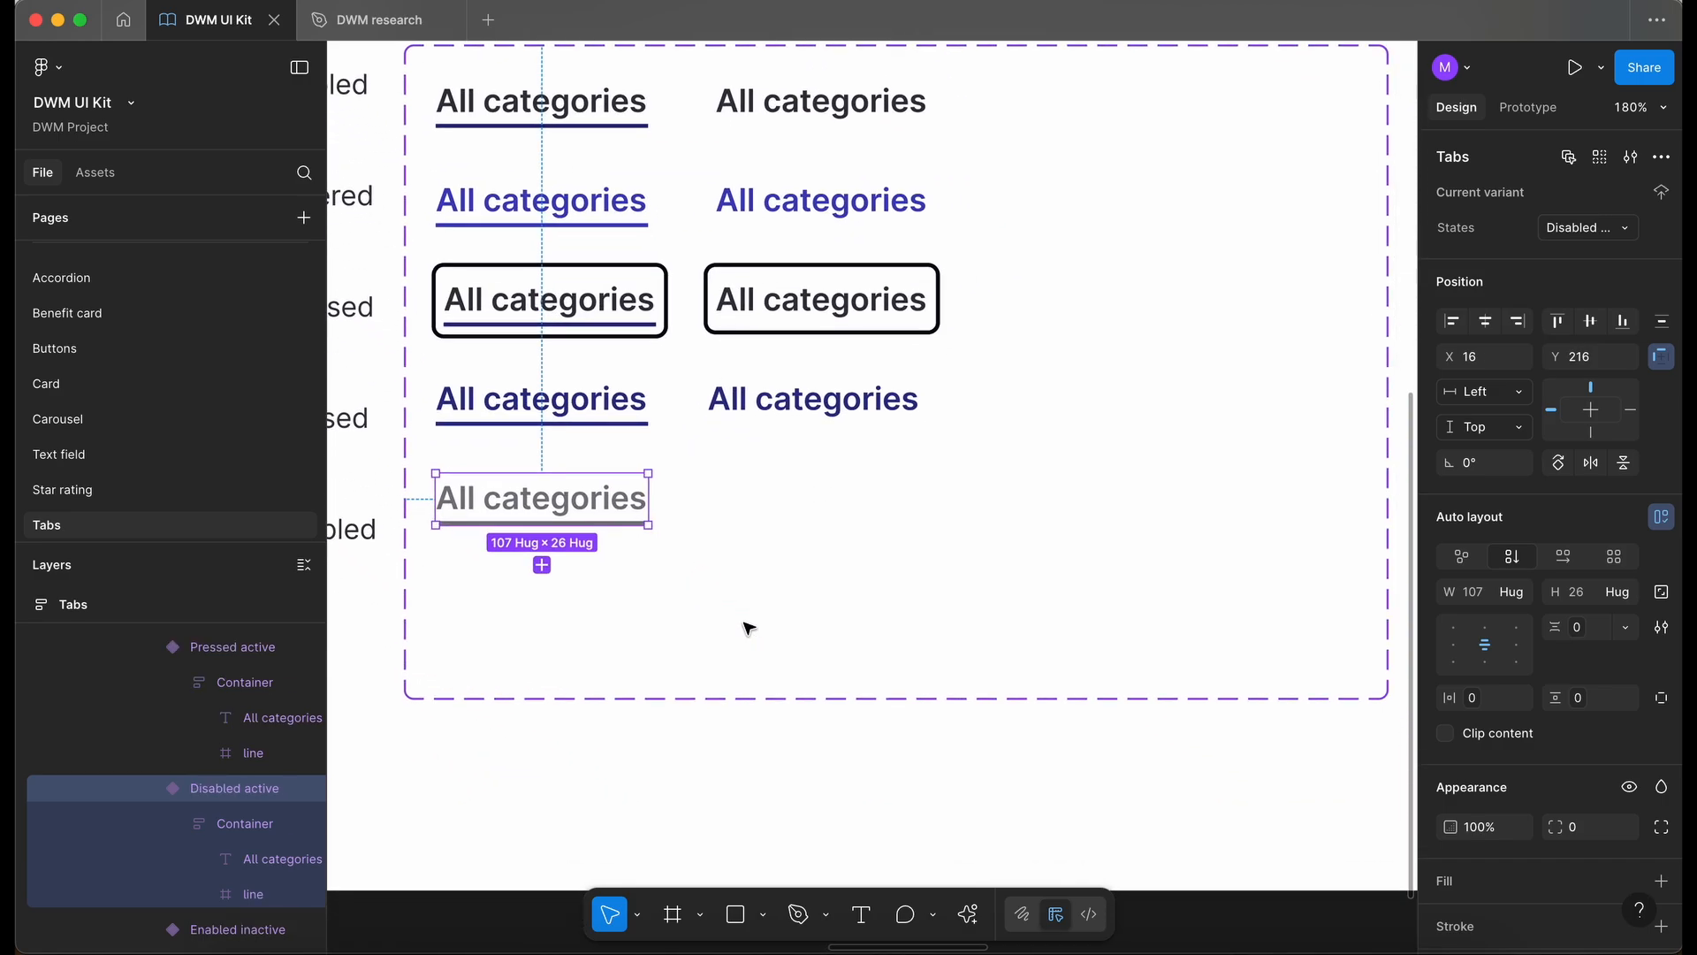
pyautogui.click(557, 580)
pyautogui.moveTo(570, 537); pyautogui.dragTo(778, 502)
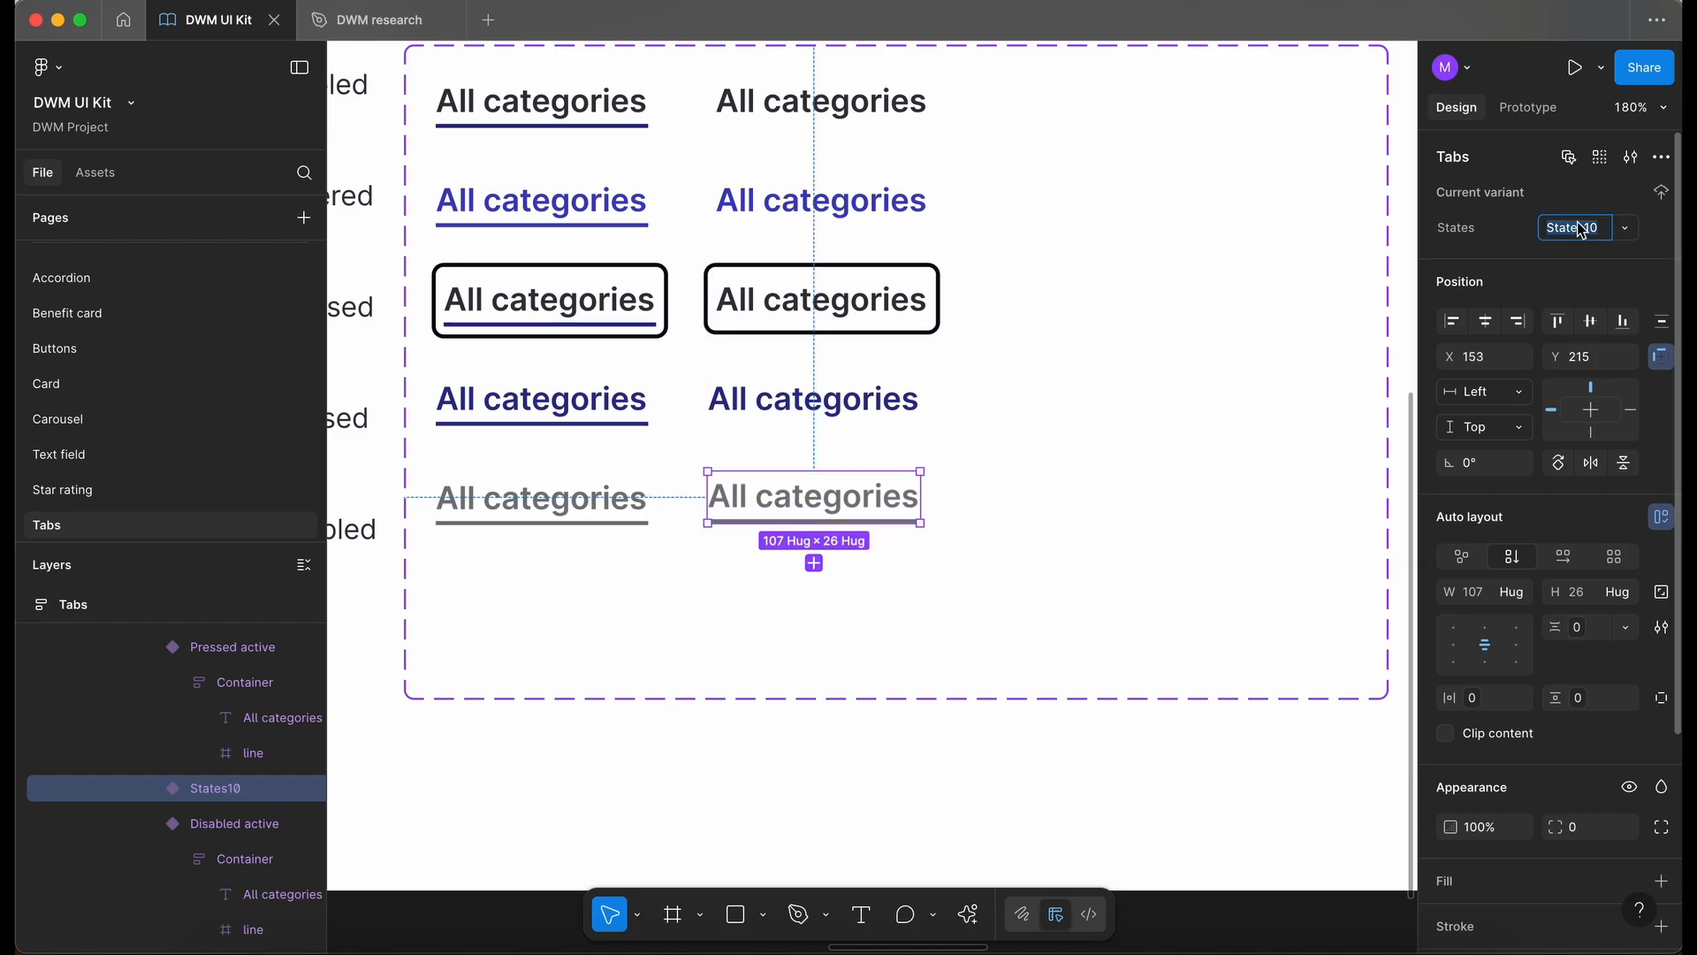
pyautogui.click(1573, 228)
pyautogui.write('dis')
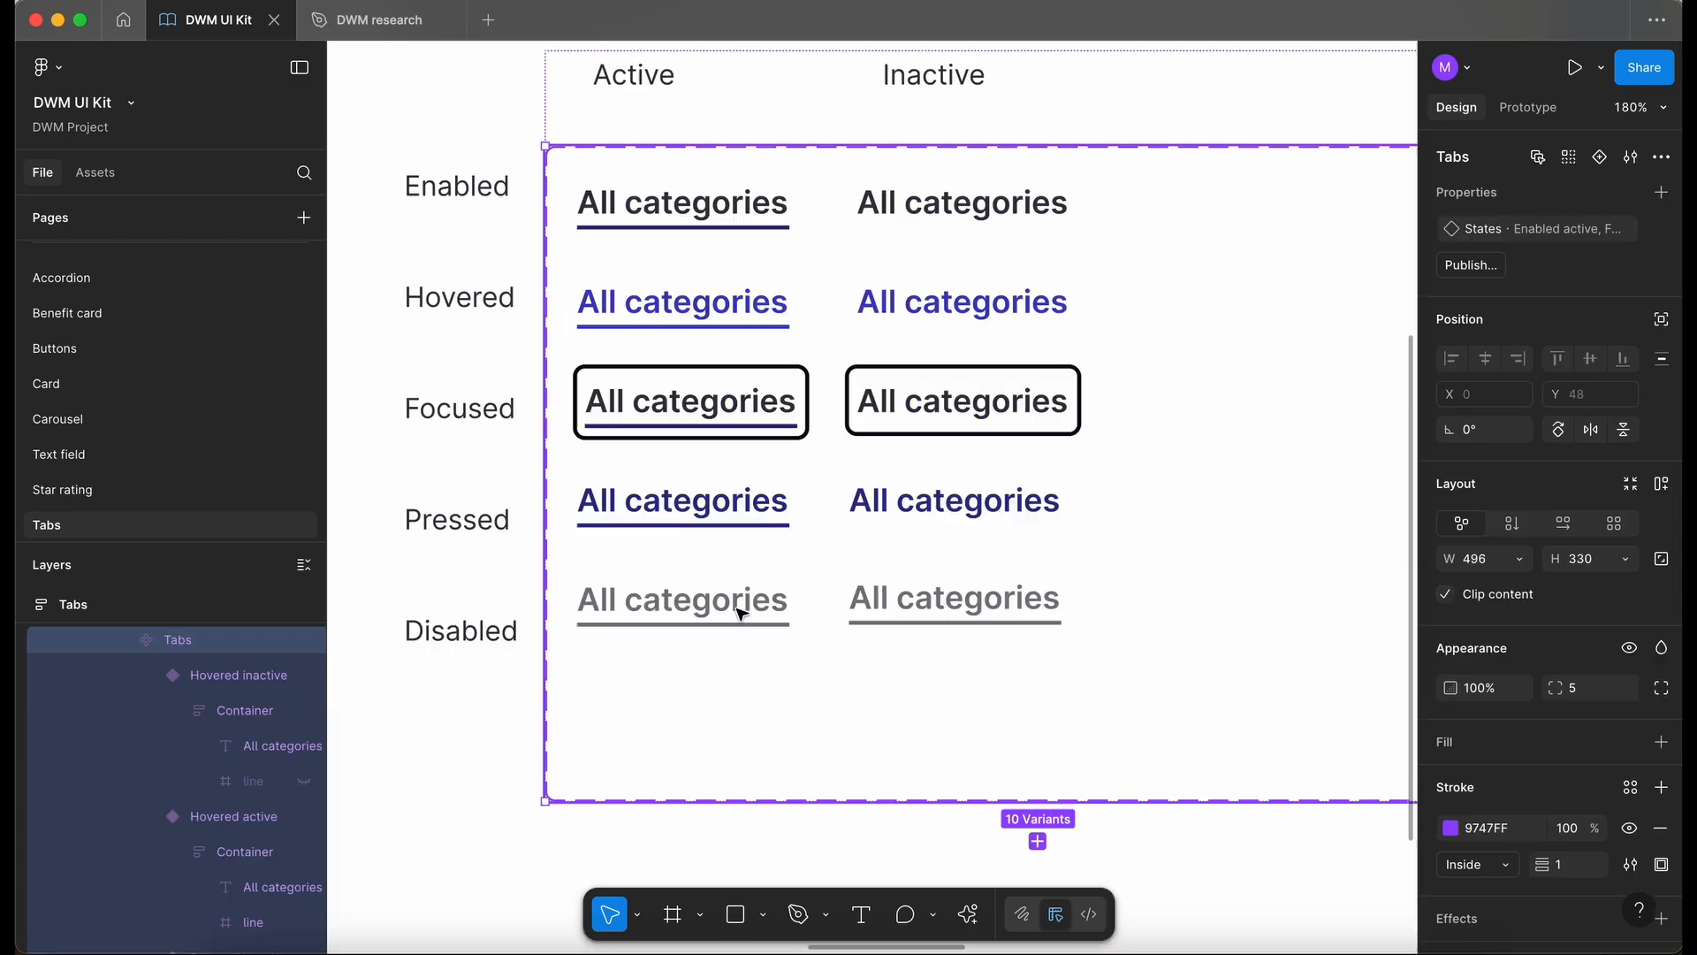
# Hide the line layer in both the Disabled active and Disabled inactive variants.
pyautogui.click(719, 621)
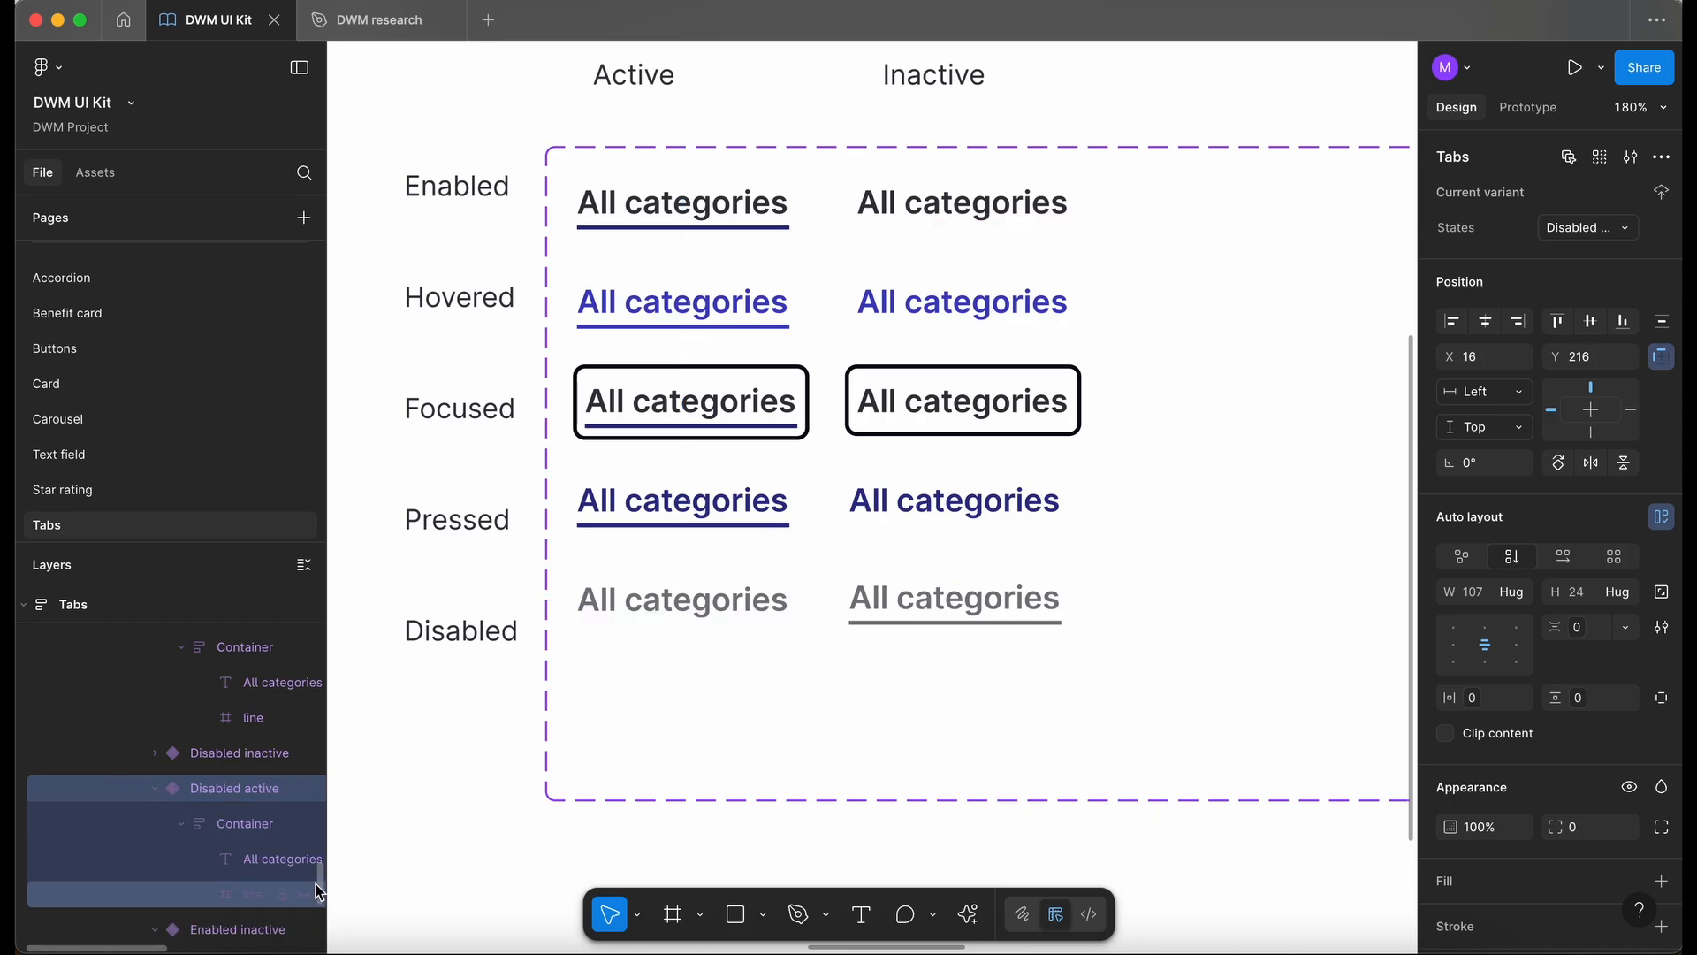
pyautogui.click(251, 752)
pyautogui.click(155, 752)
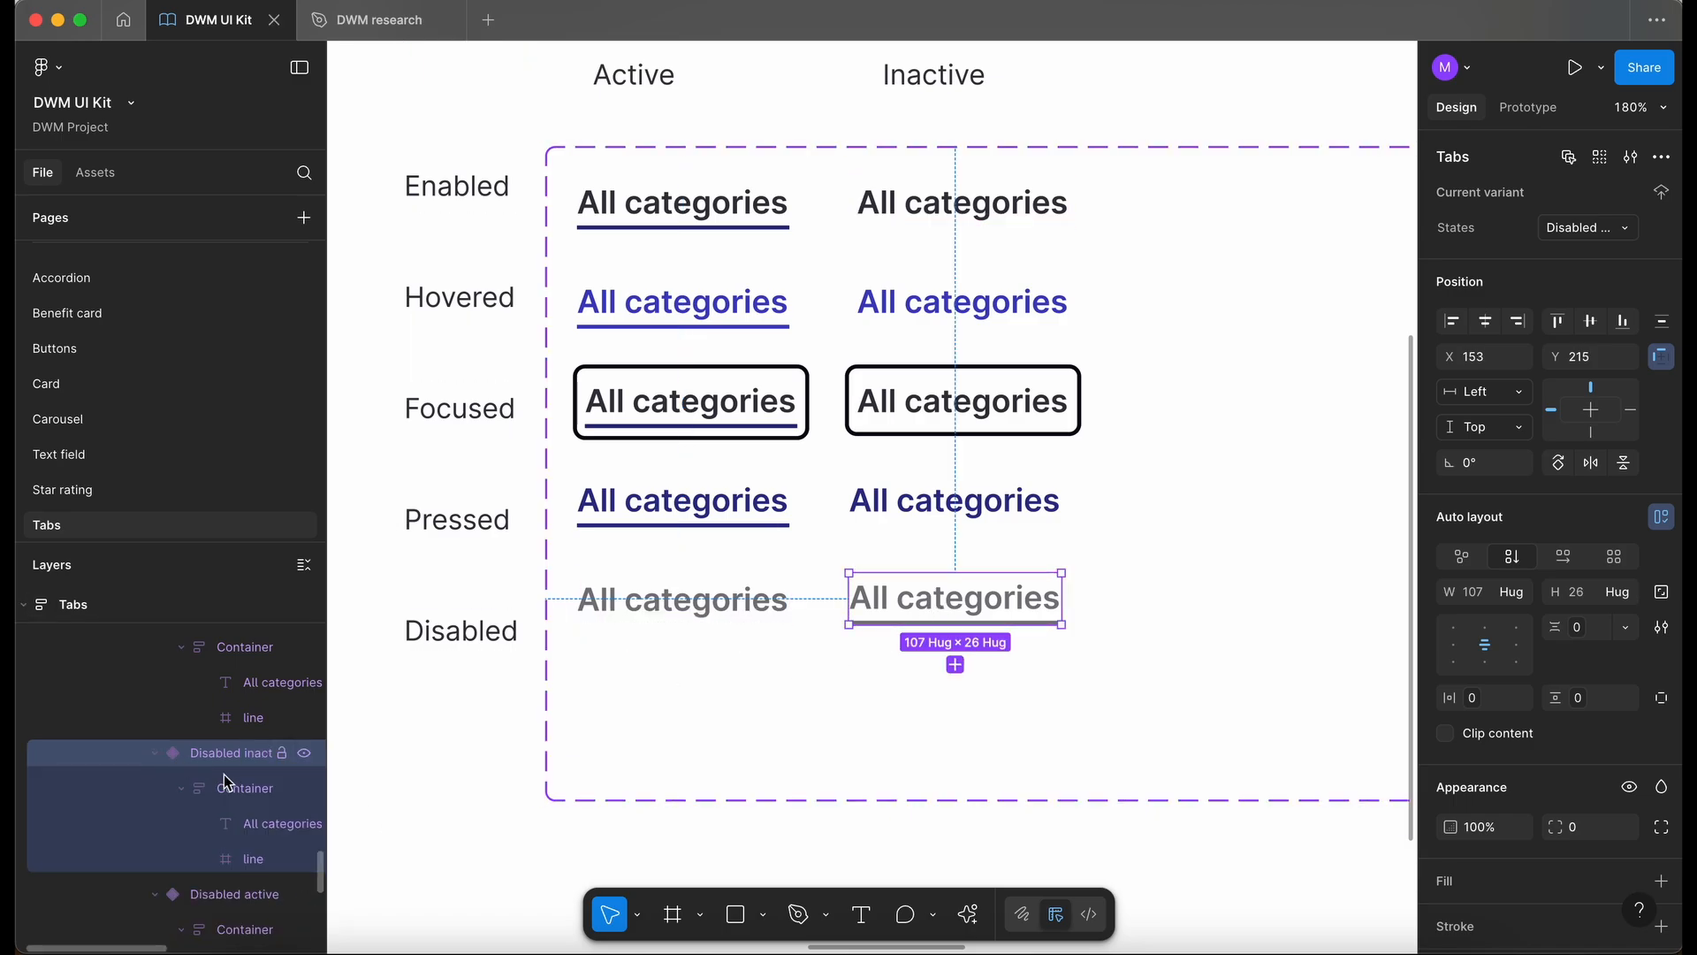
pyautogui.click(304, 860)
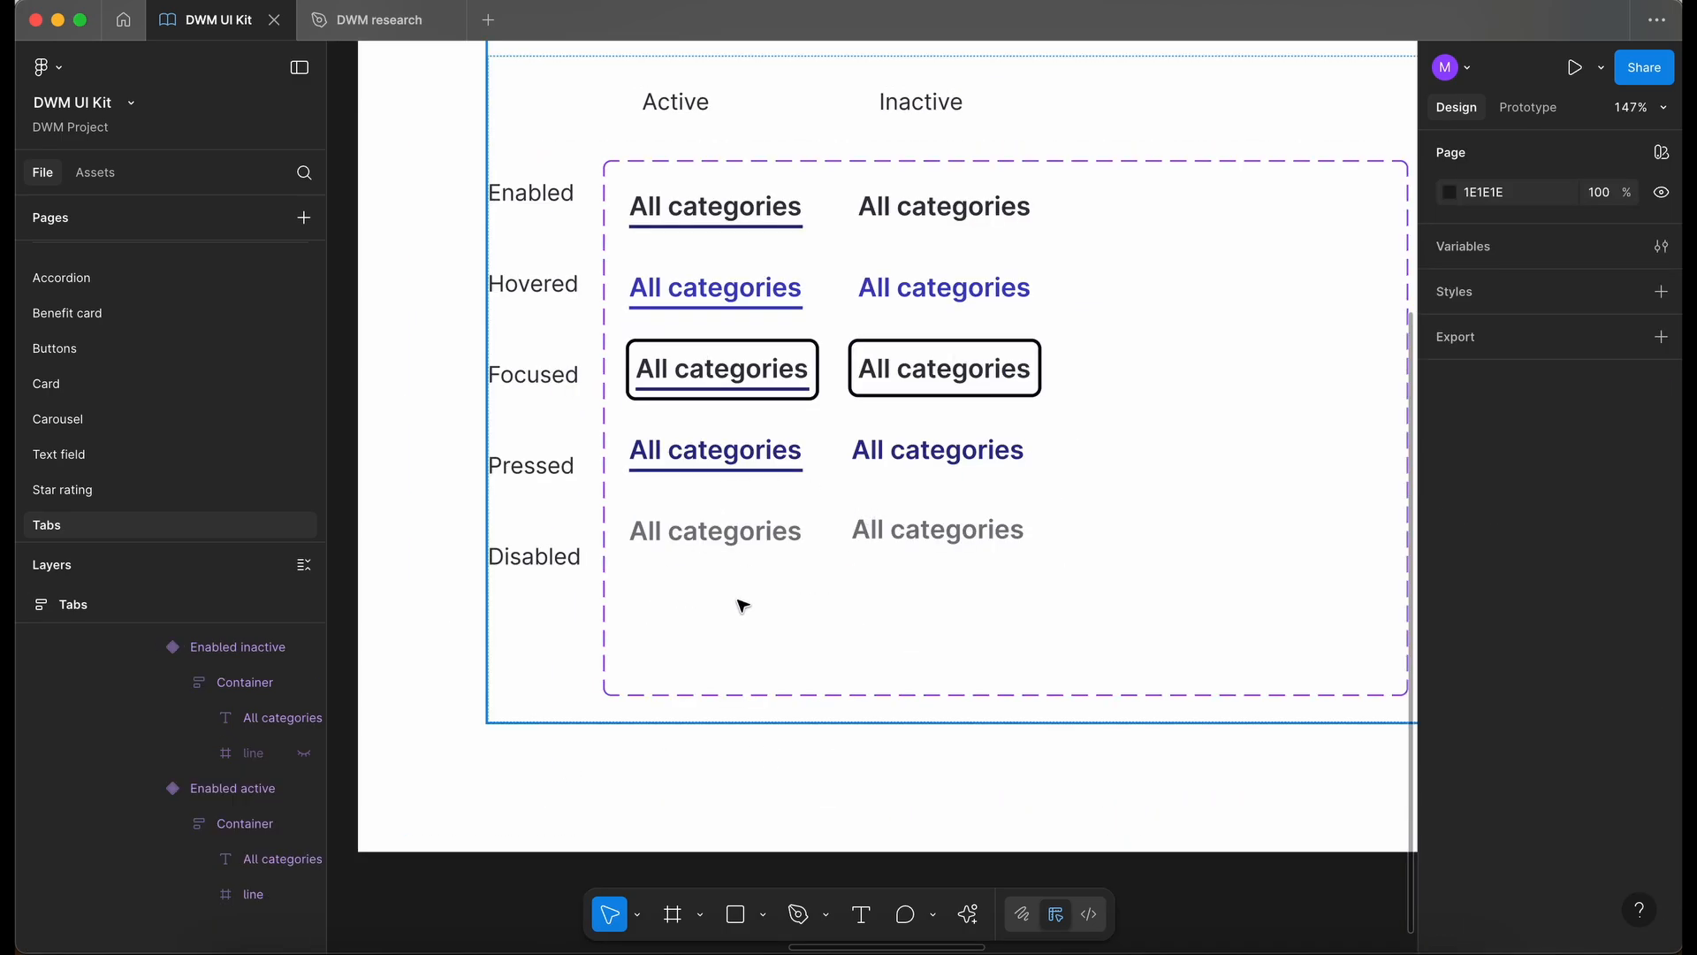
# Shift the variant pairs down to line up with their row labels, and narrow the component set to 333 wide.
pyautogui.scroll(-5, 742, 606)
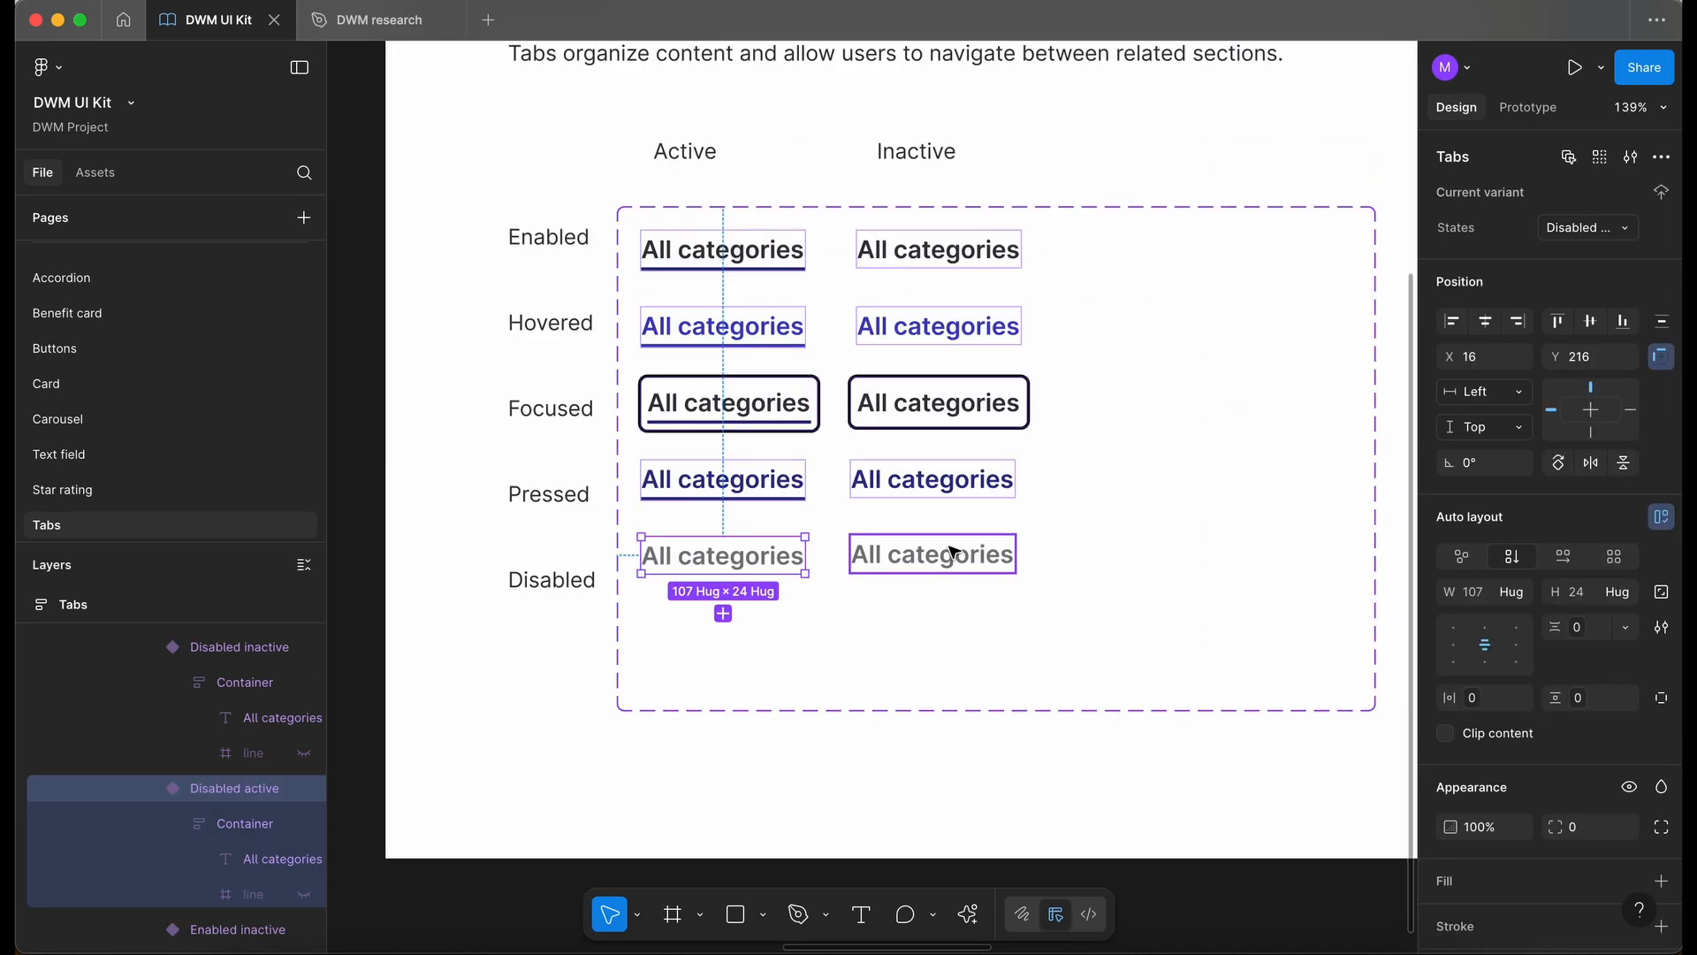
pyautogui.keyDown('shift'); pyautogui.click(950, 555); pyautogui.keyUp('shift')
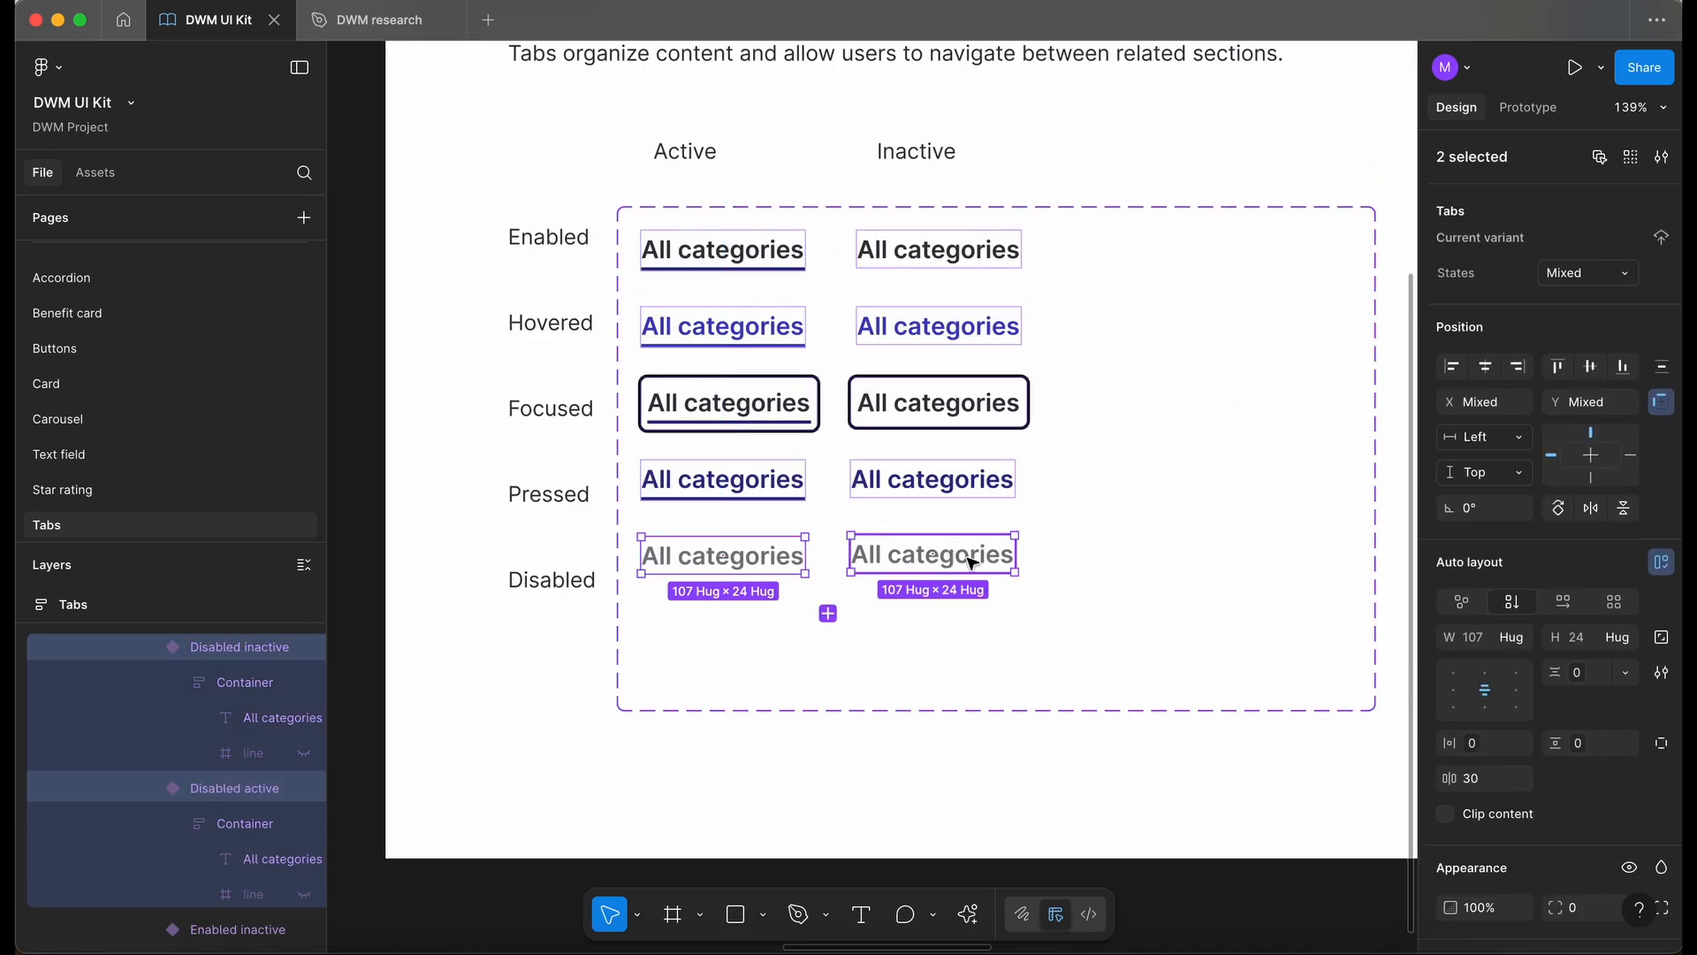
pyautogui.moveTo(976, 570); pyautogui.dragTo(977, 589)
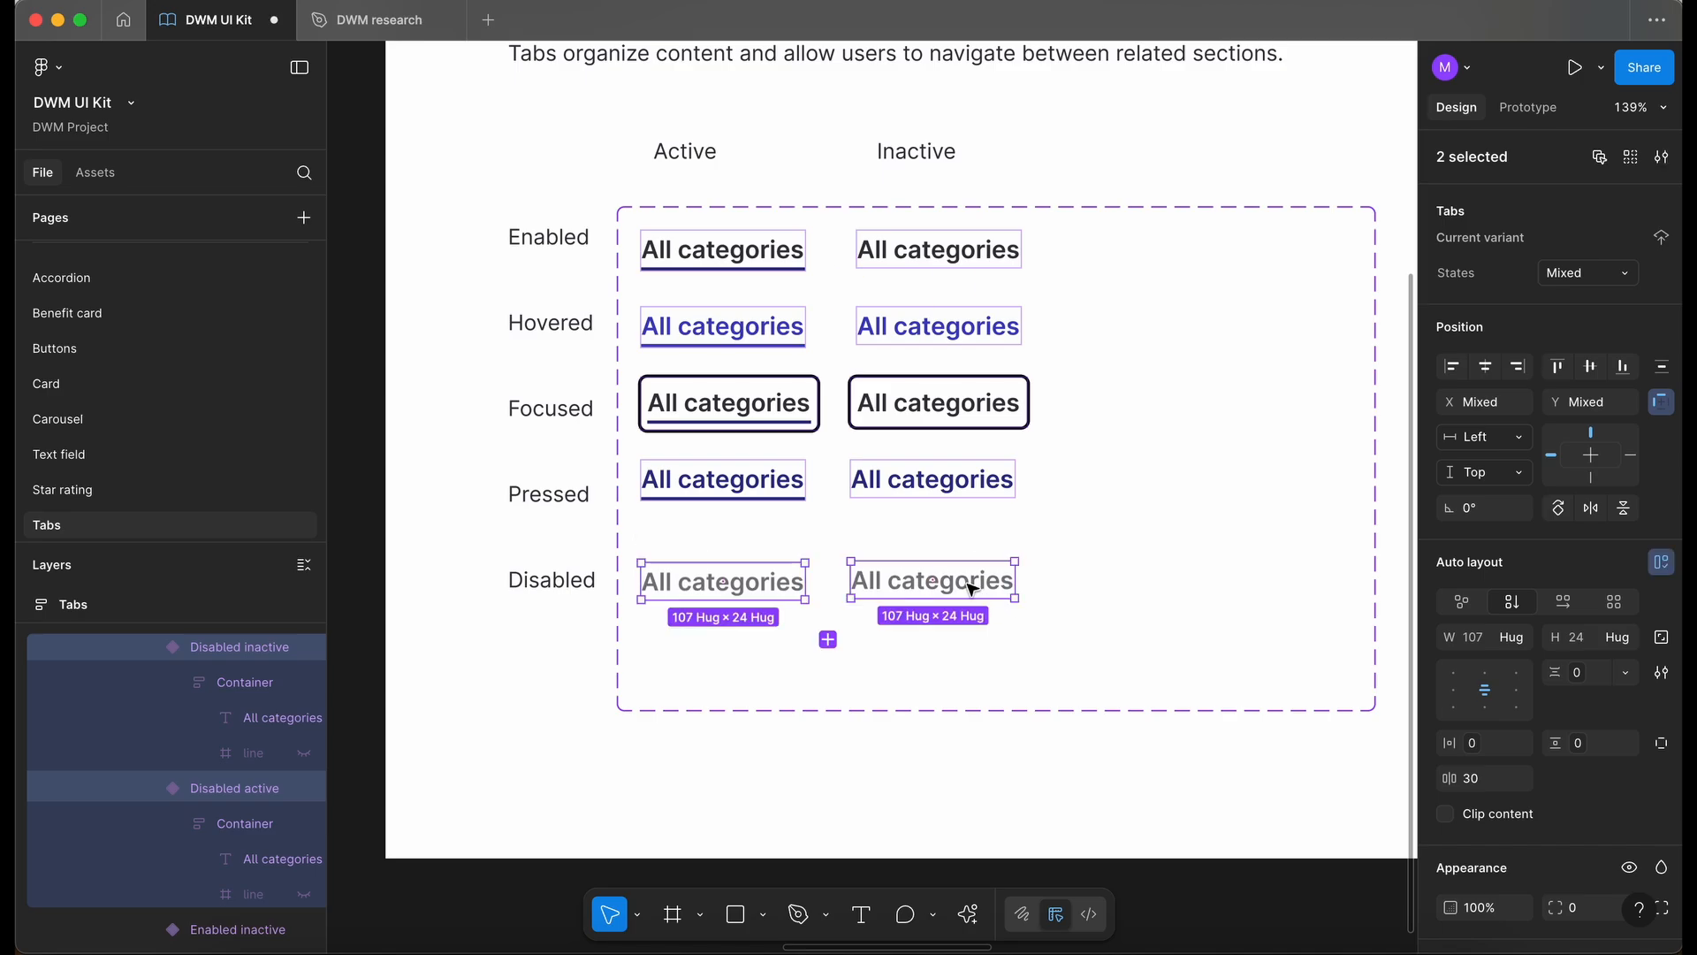
pyautogui.click(749, 490)
pyautogui.keyDown('shift'); pyautogui.click(933, 482); pyautogui.keyUp('shift')
pyautogui.click(429, 505)
pyautogui.scroll(-2, 431, 510)
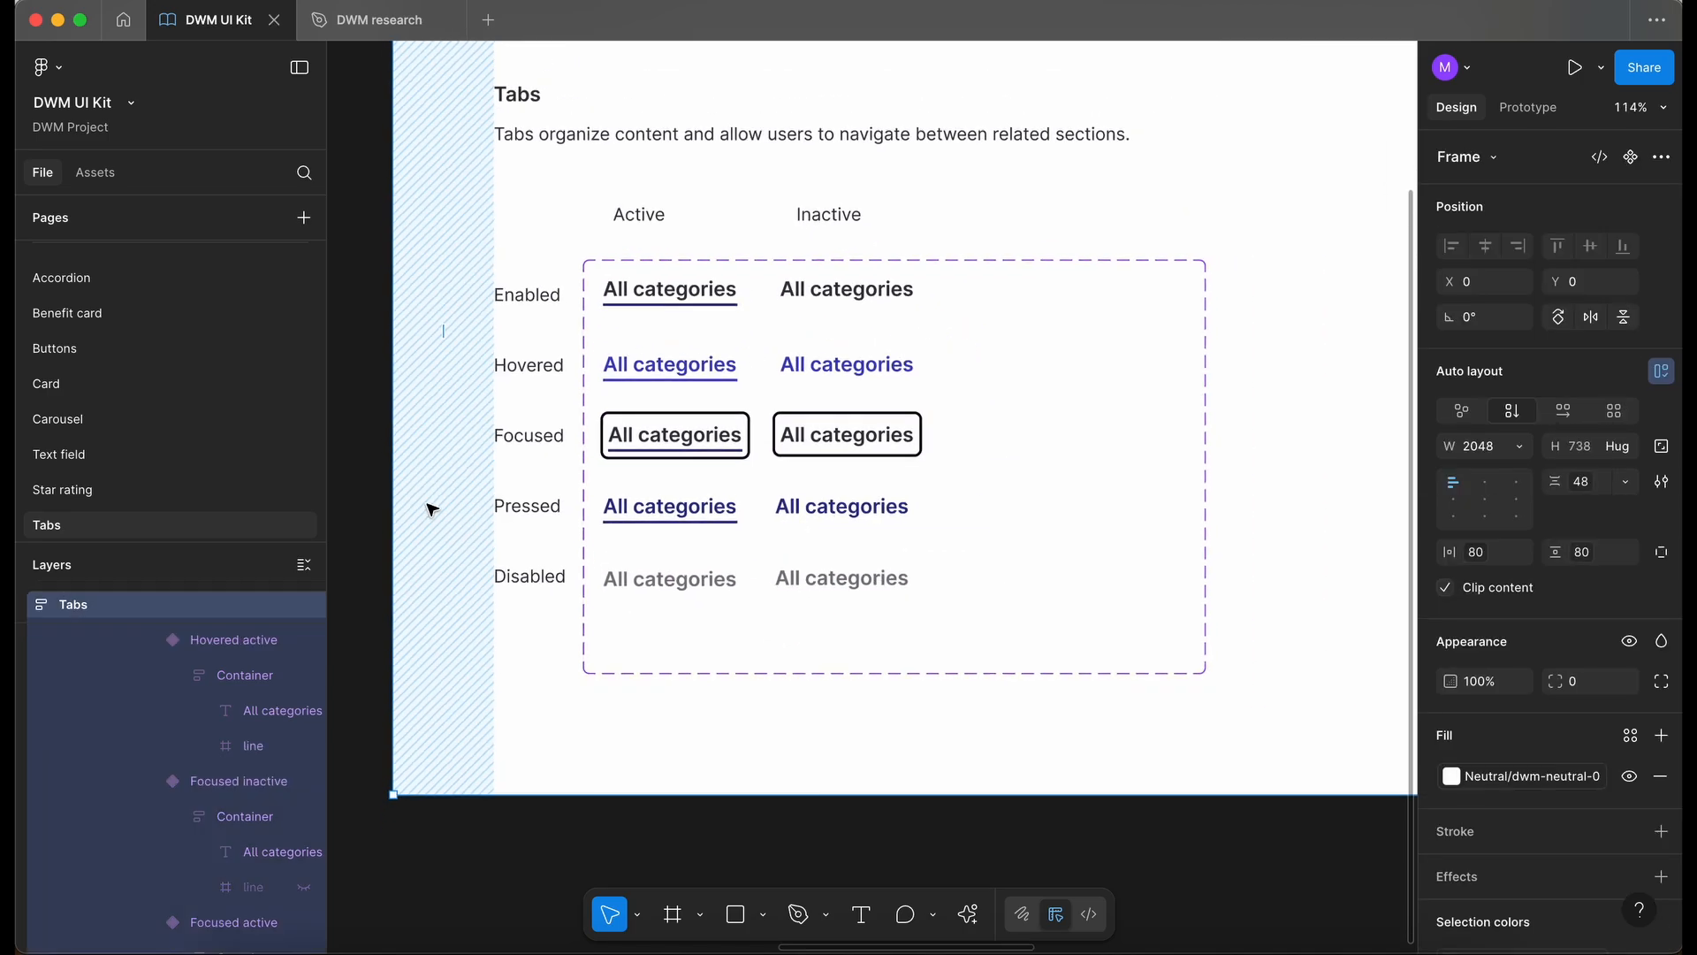
pyautogui.doubleClick(1150, 440)
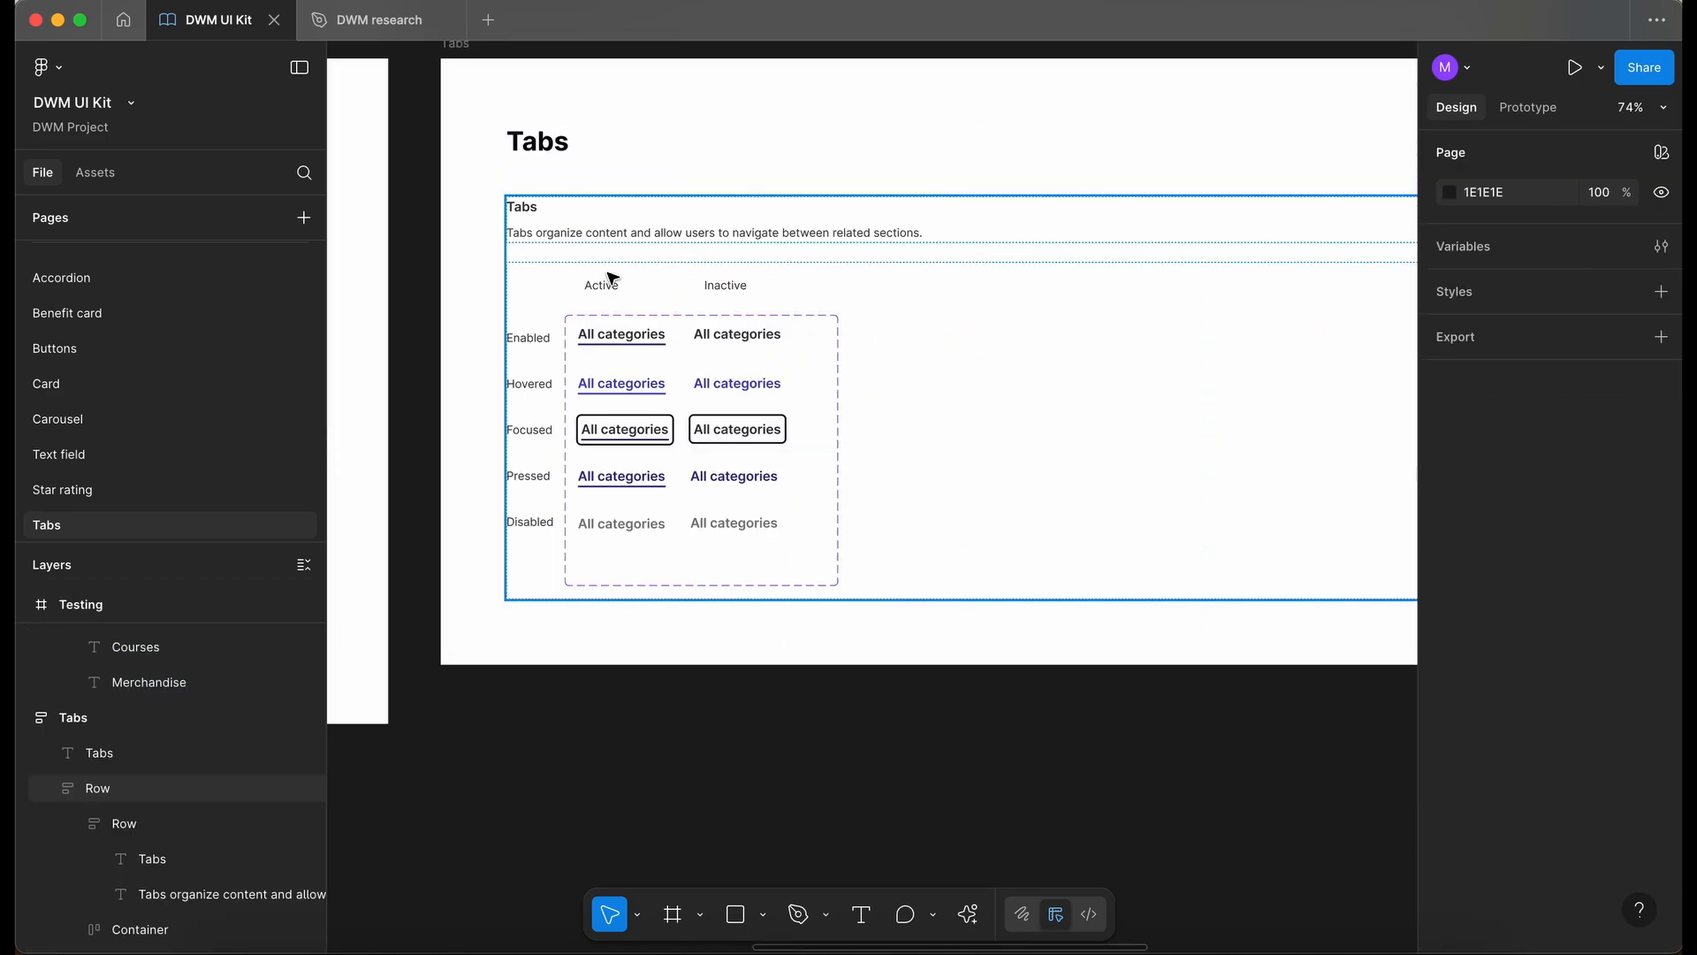
# Duplicate the whole Tabs row and move the copy above the original row in the Tabs frame.
pyautogui.click(661, 272)
pyautogui.press('super+d')
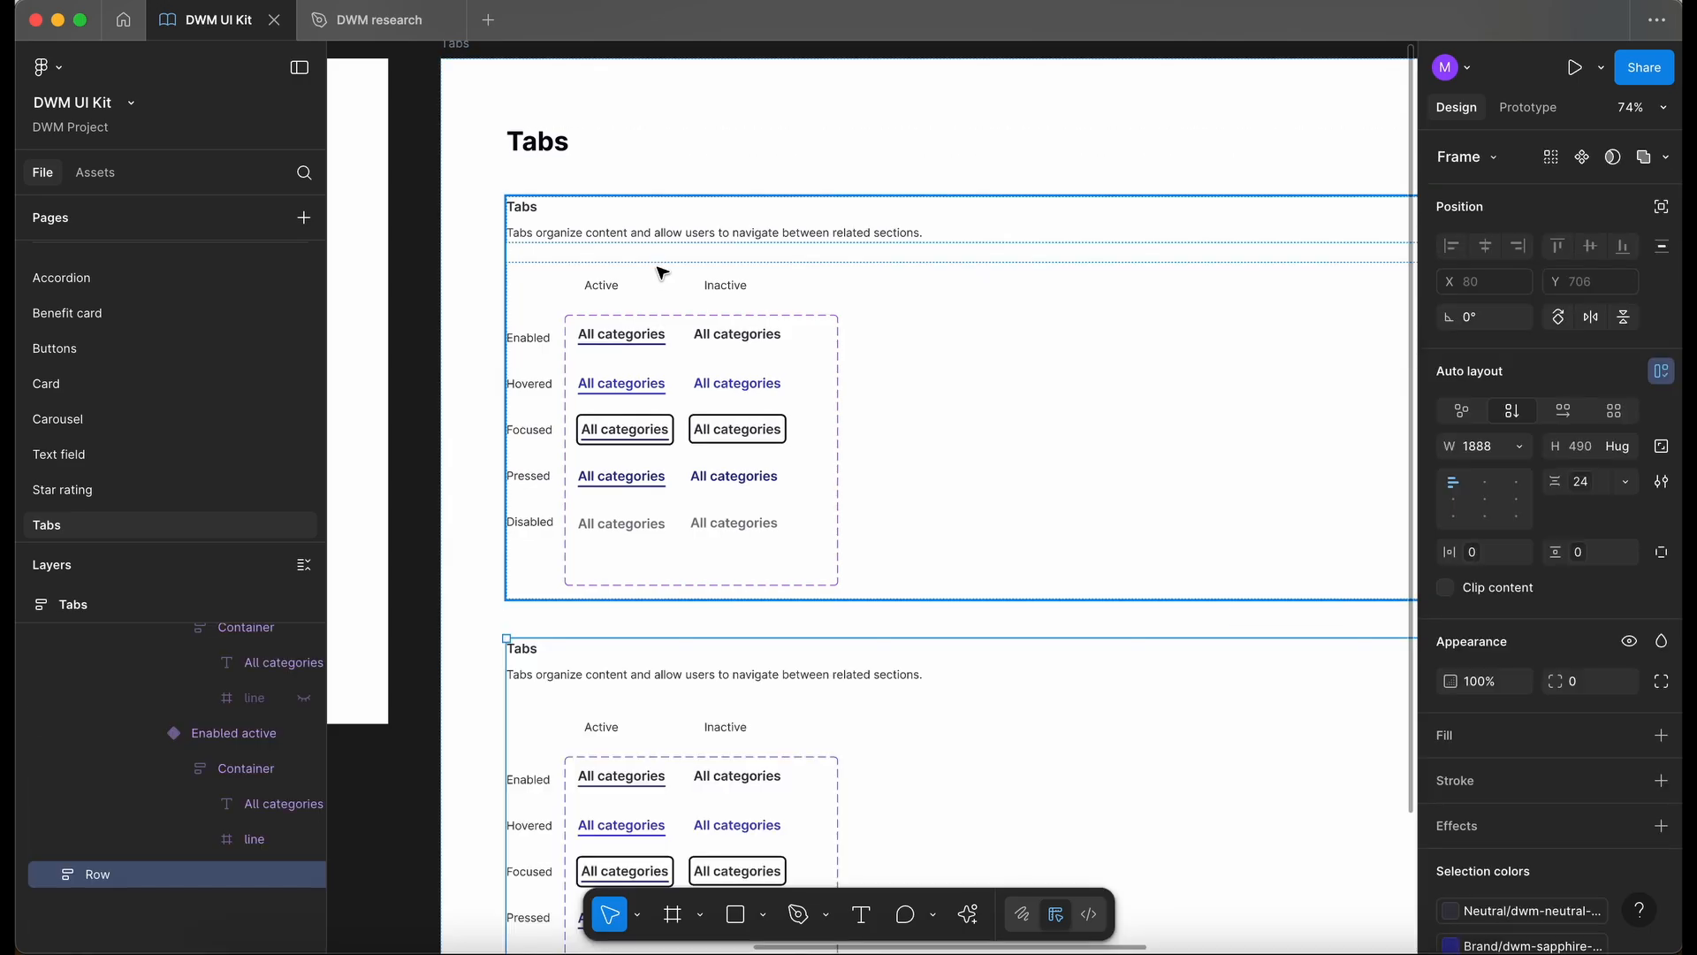
pyautogui.scroll(-2, 661, 272)
pyautogui.scroll(-1, 661, 272)
pyautogui.press('Up')
pyautogui.scroll(3, 496, 499)
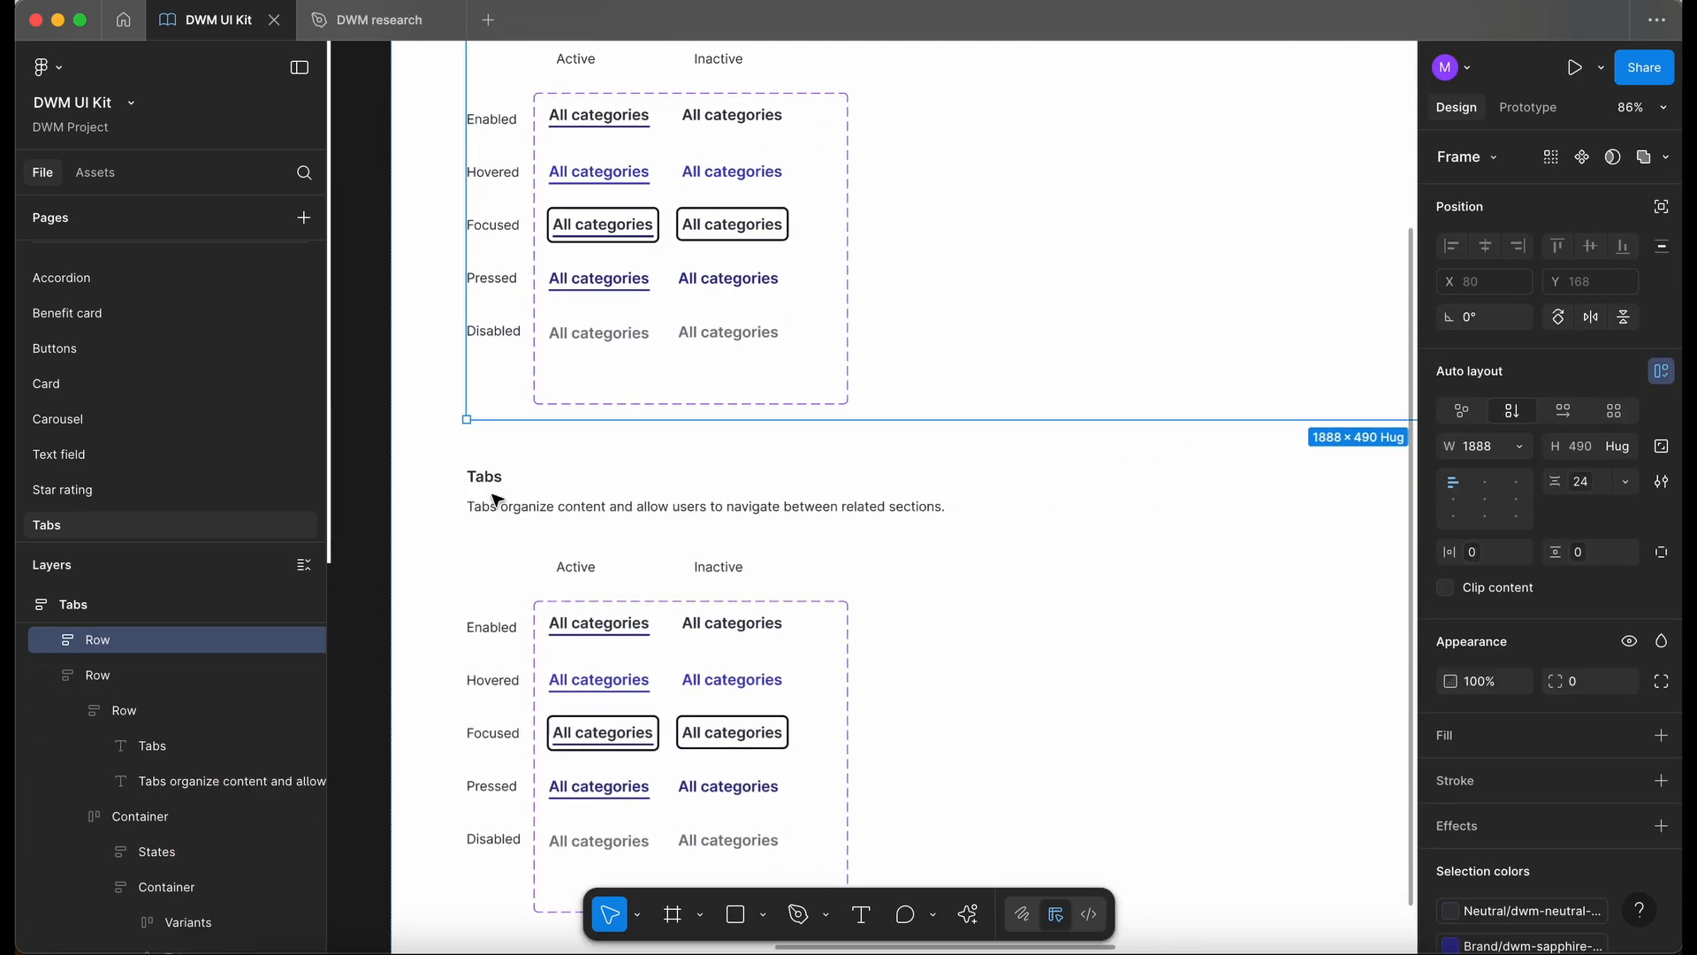
# Clear the state labels, column headings and component set from the upper row, and retitle the lower row "Tab" without its description.
pyautogui.keyDown('super'); pyautogui.click(530, 204); pyautogui.keyUp('super')
pyautogui.click(765, 206)
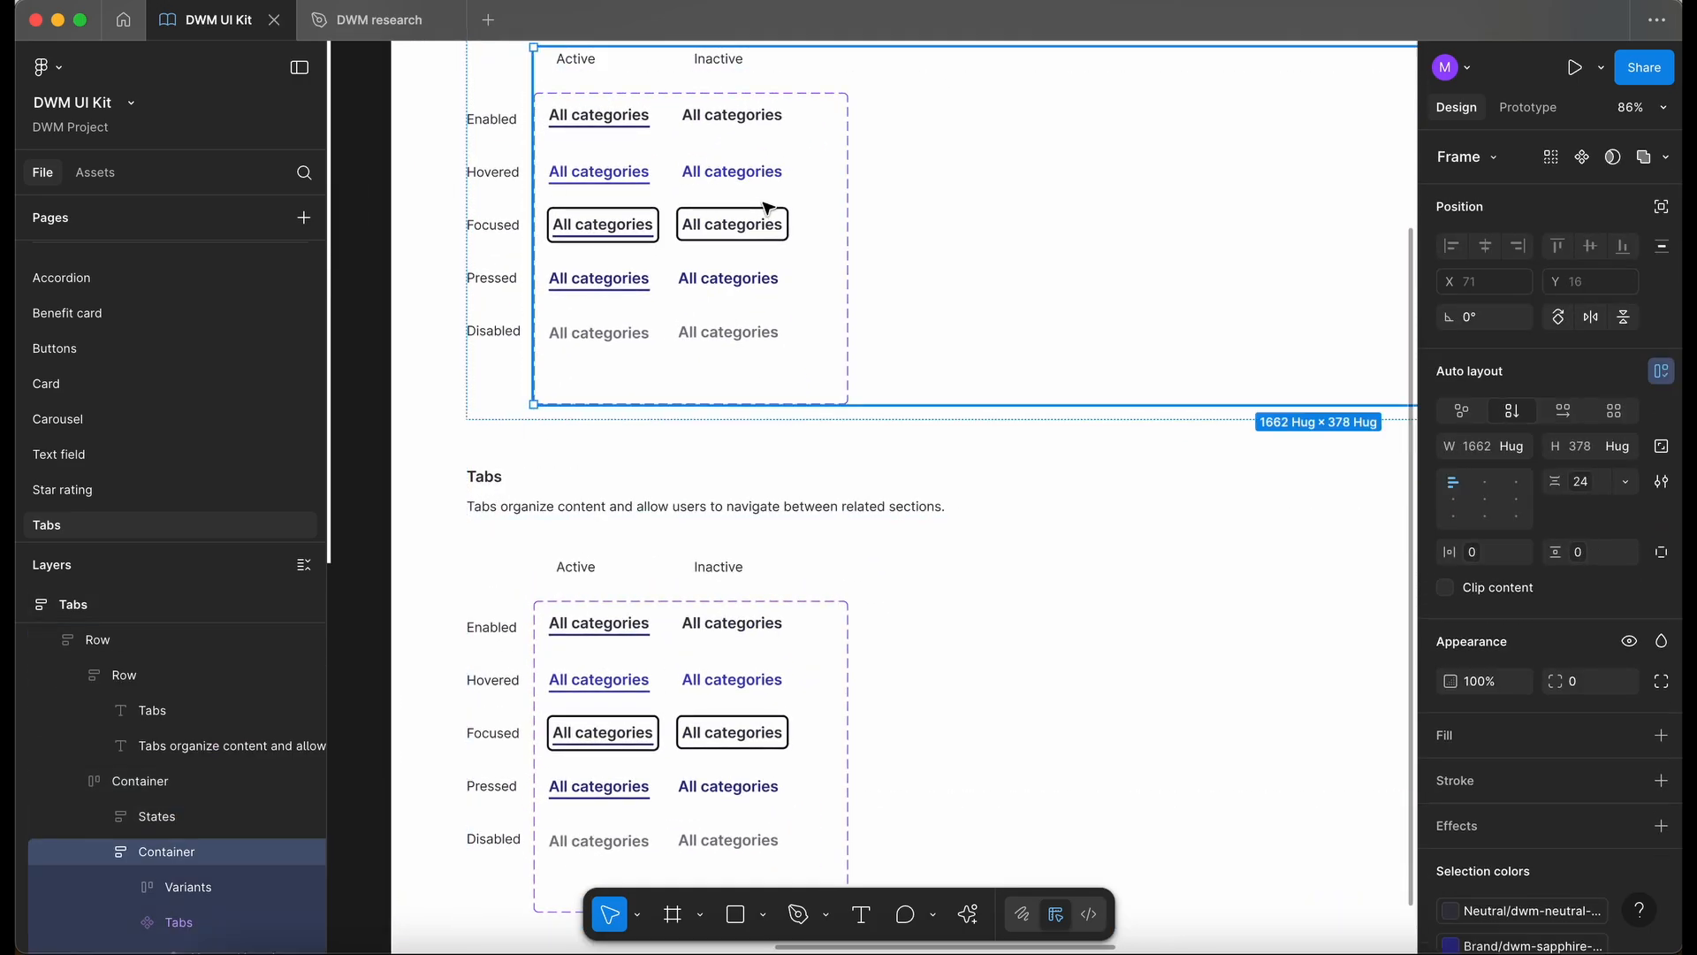
pyautogui.click(810, 206)
pyautogui.keyDown('shift'); pyautogui.click(511, 239); pyautogui.keyUp('shift')
pyautogui.scroll(2, 633, 167)
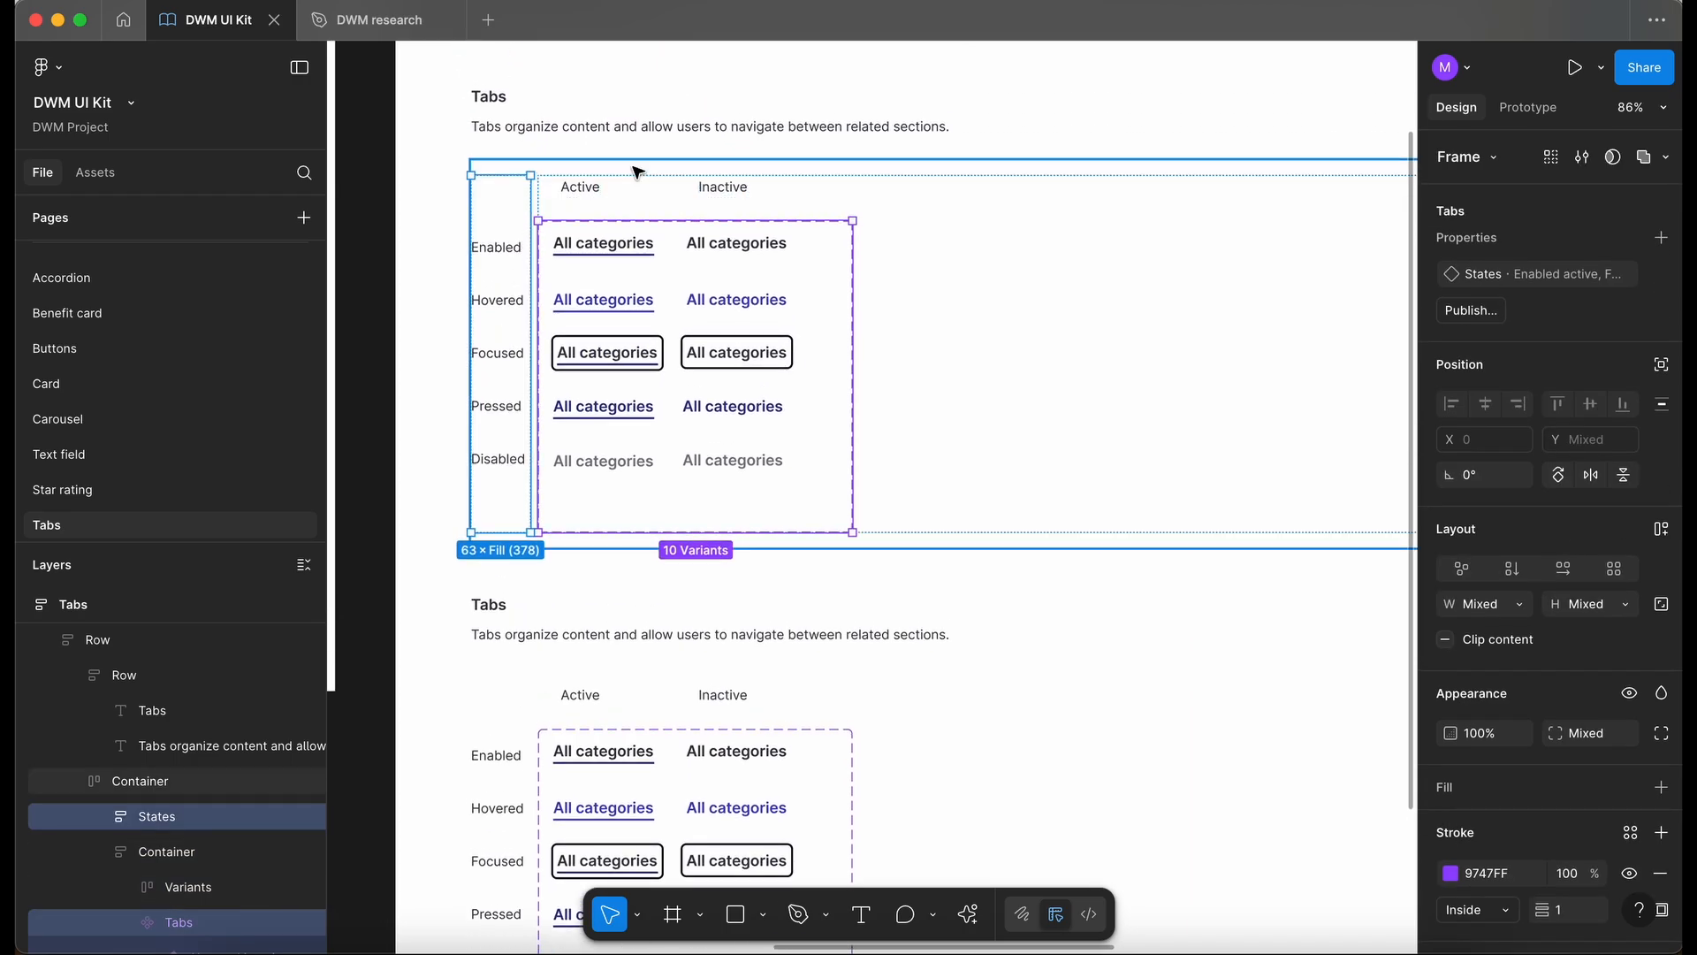
pyautogui.press('Delete')
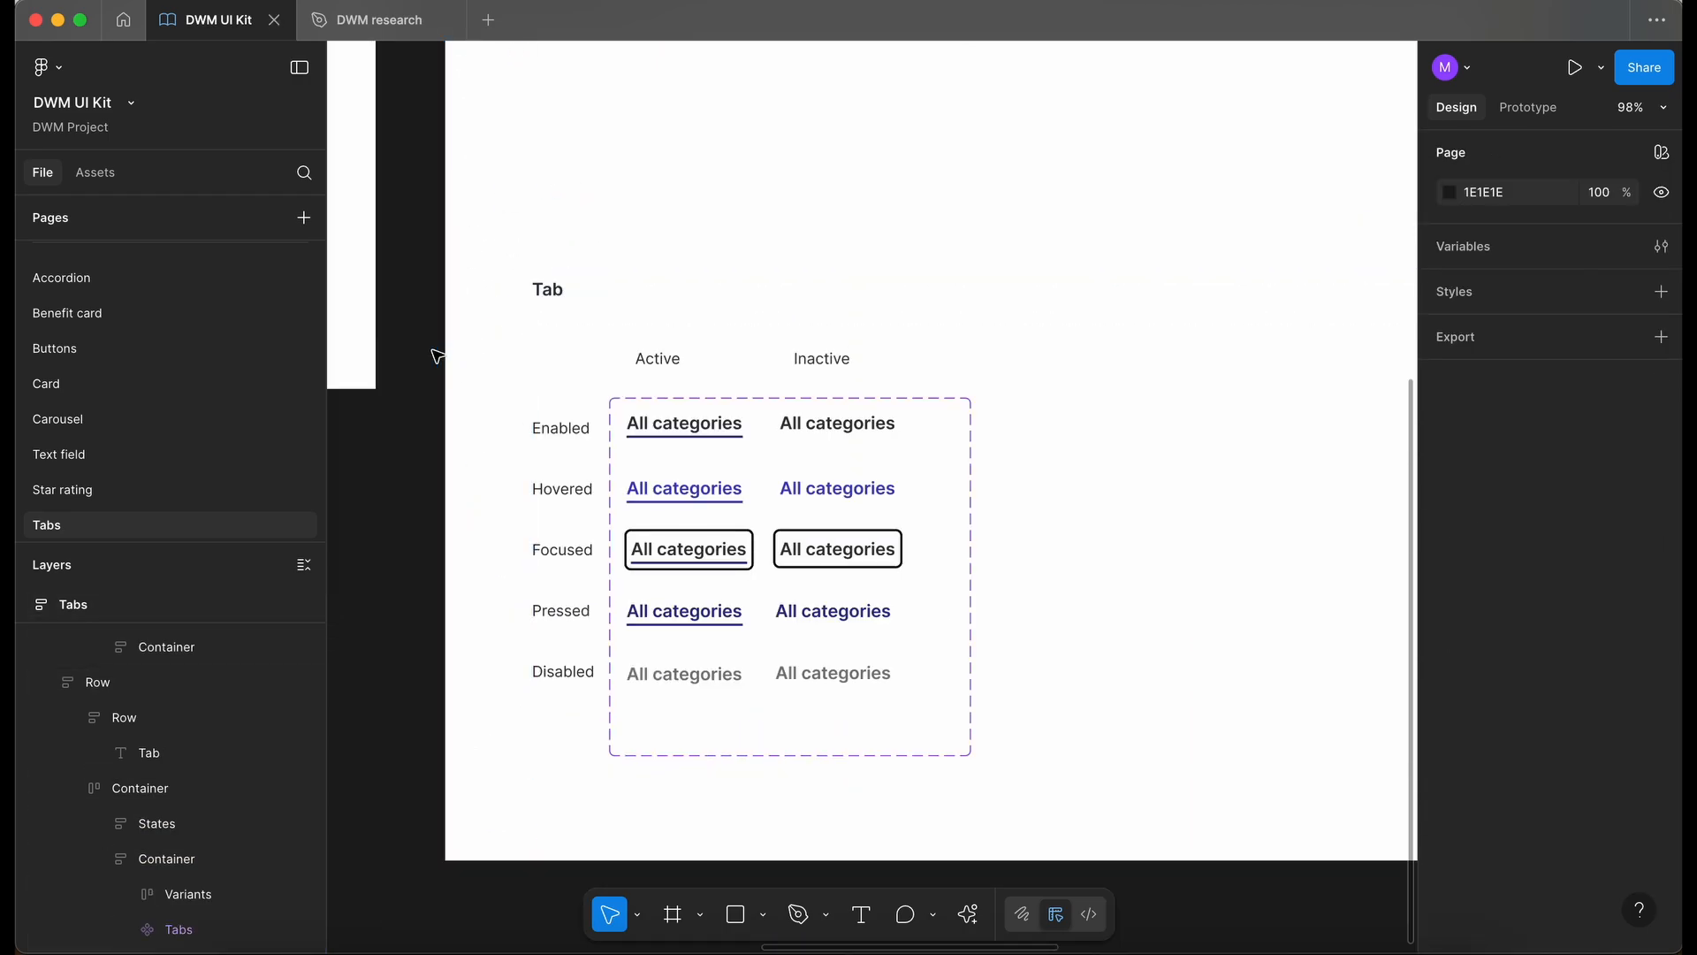
# Rename the ten-variant component set in the lower row to "_Tabs".
pyautogui.scroll(-1, 436, 356)
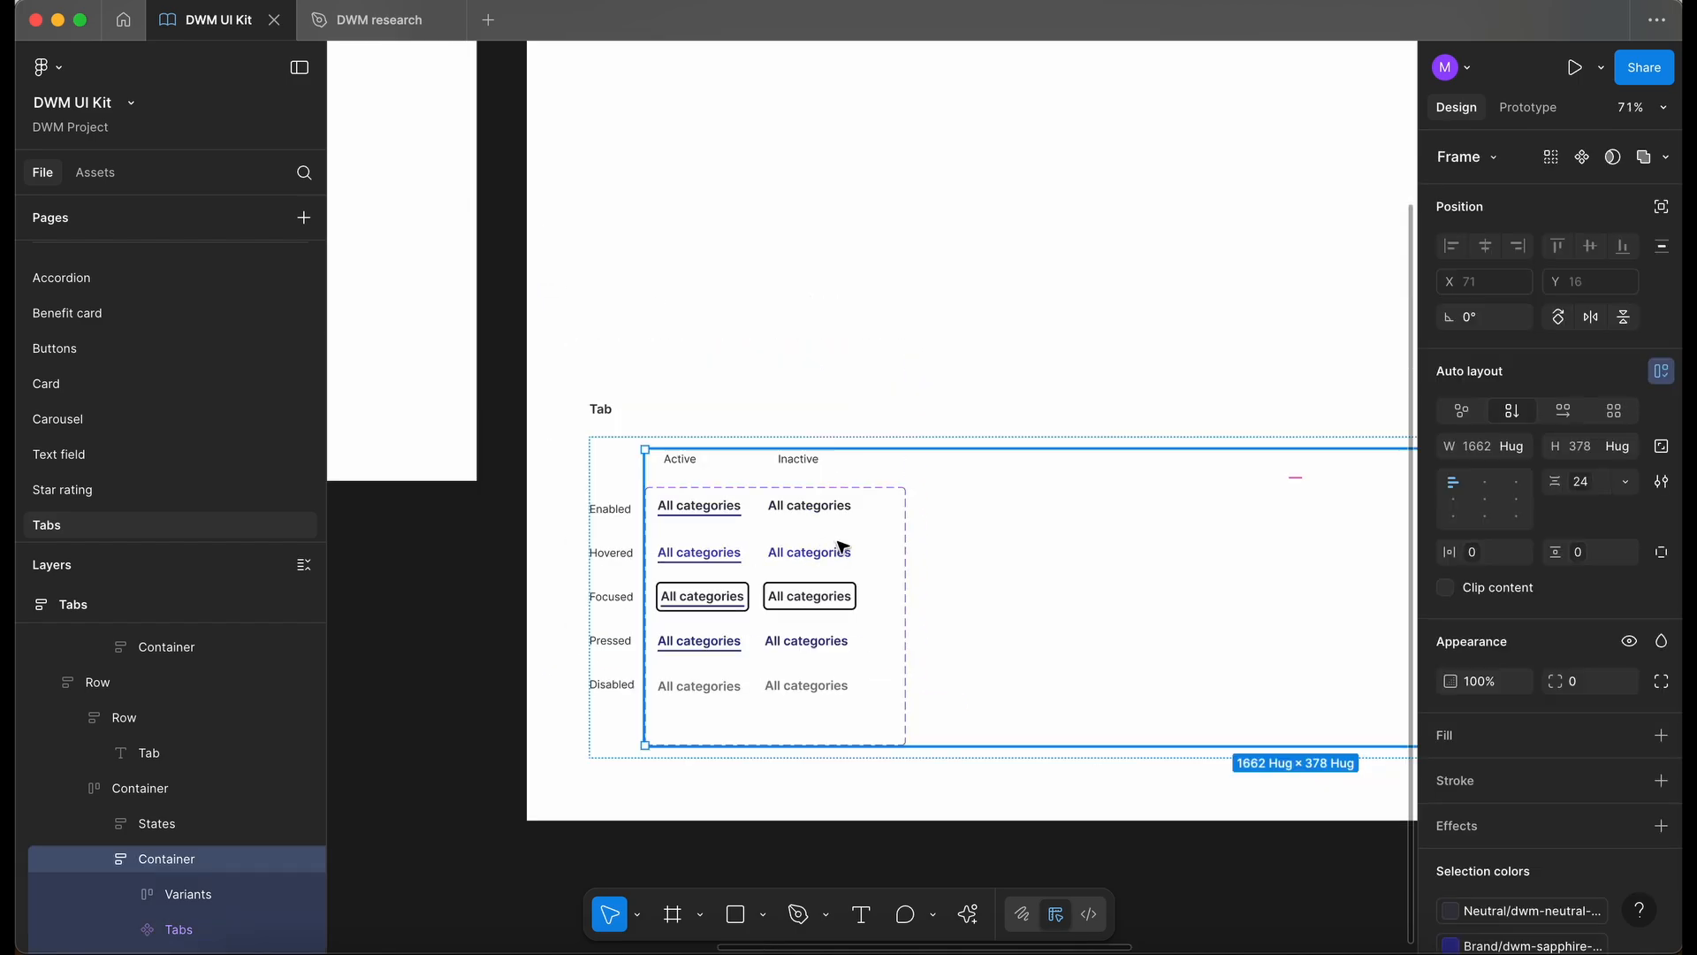
pyautogui.click(841, 546)
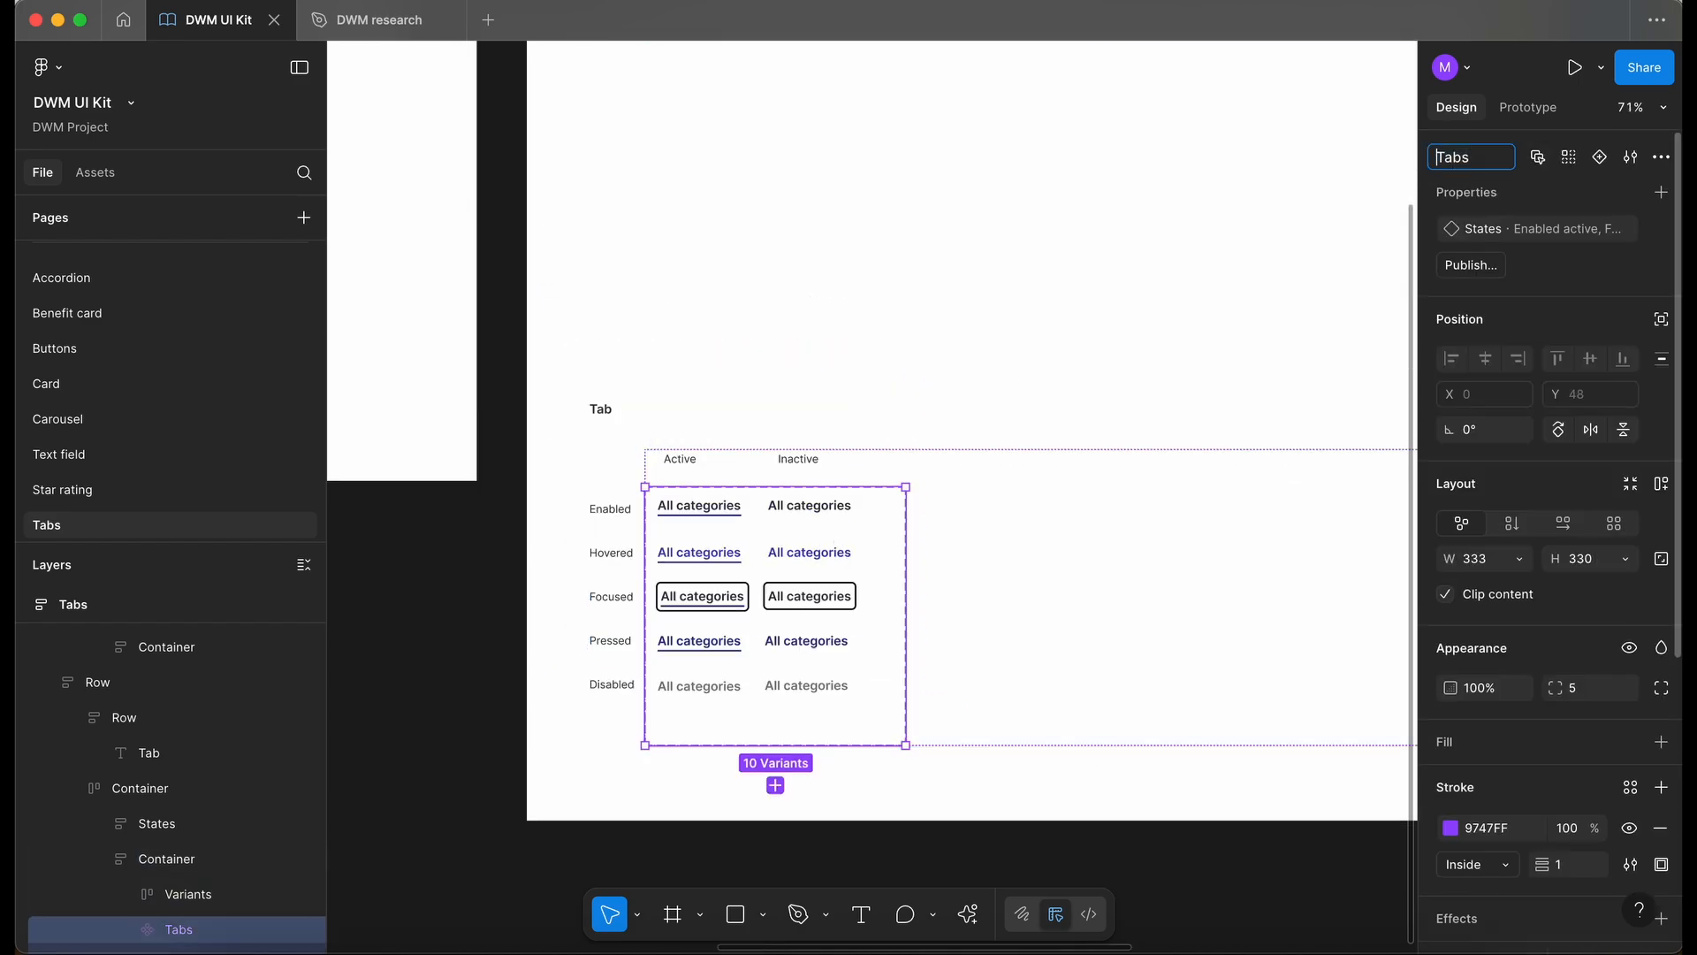
pyautogui.click(477, 673)
# Copy the Enabled active variant and paste an instance of it into the empty container under the Tabs description.
pyautogui.scroll(5, 913, 492)
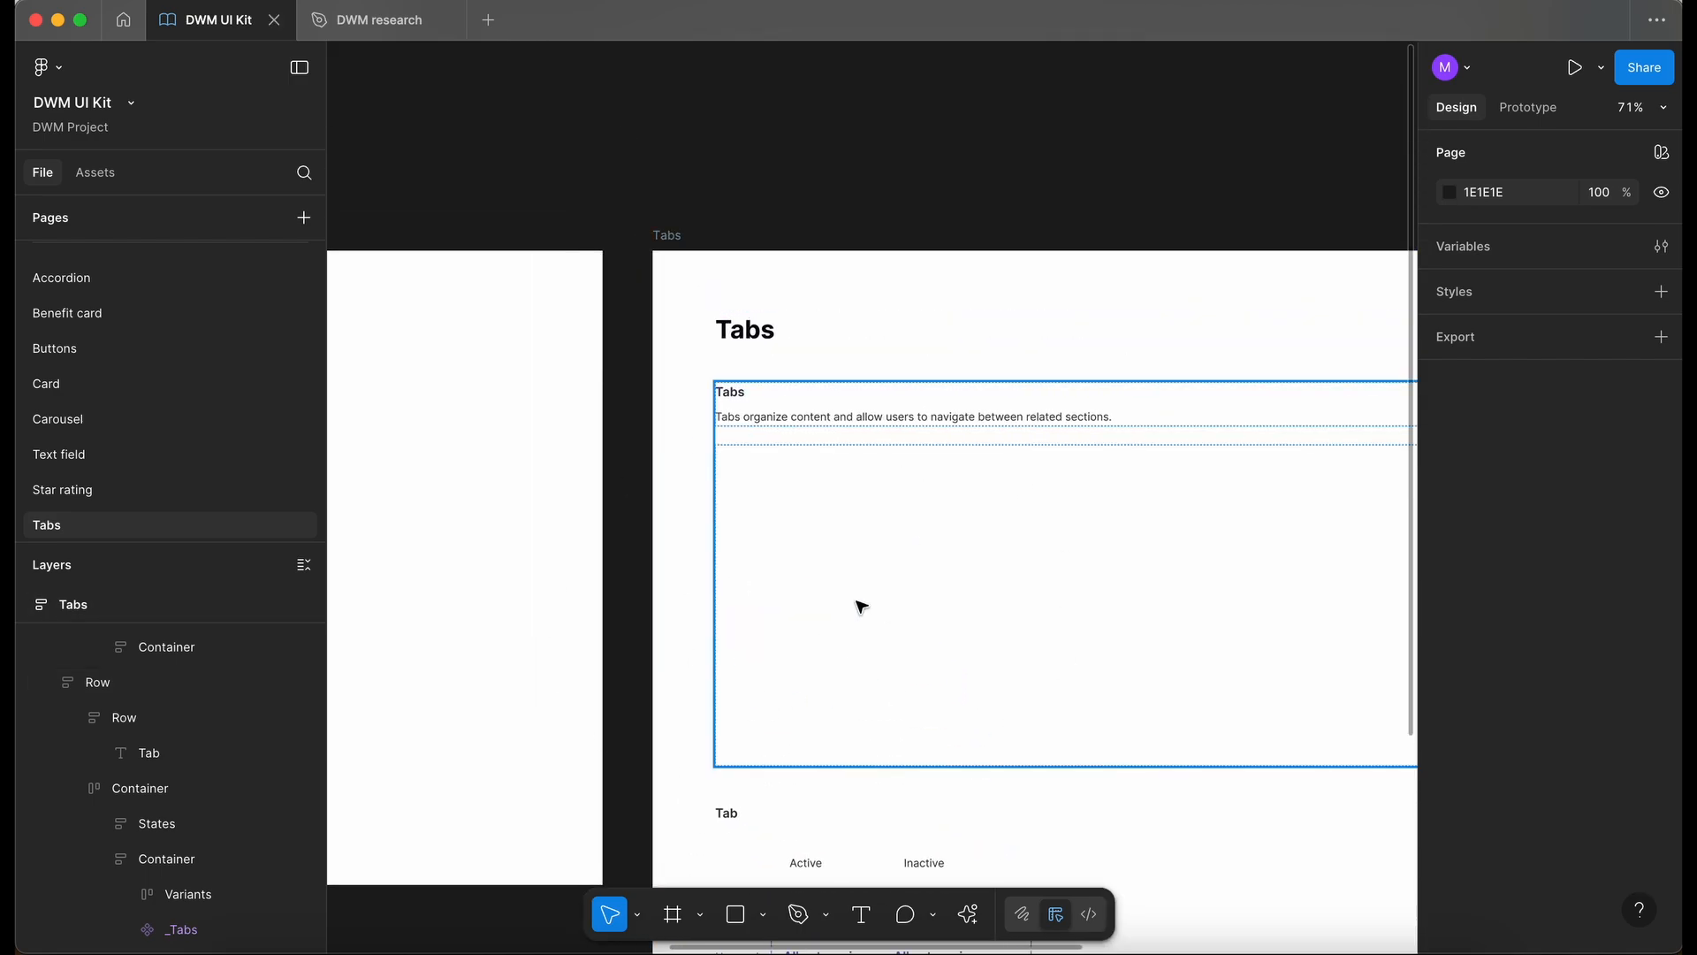
pyautogui.scroll(-3, 862, 606)
pyautogui.click(690, 663)
pyautogui.click(693, 668)
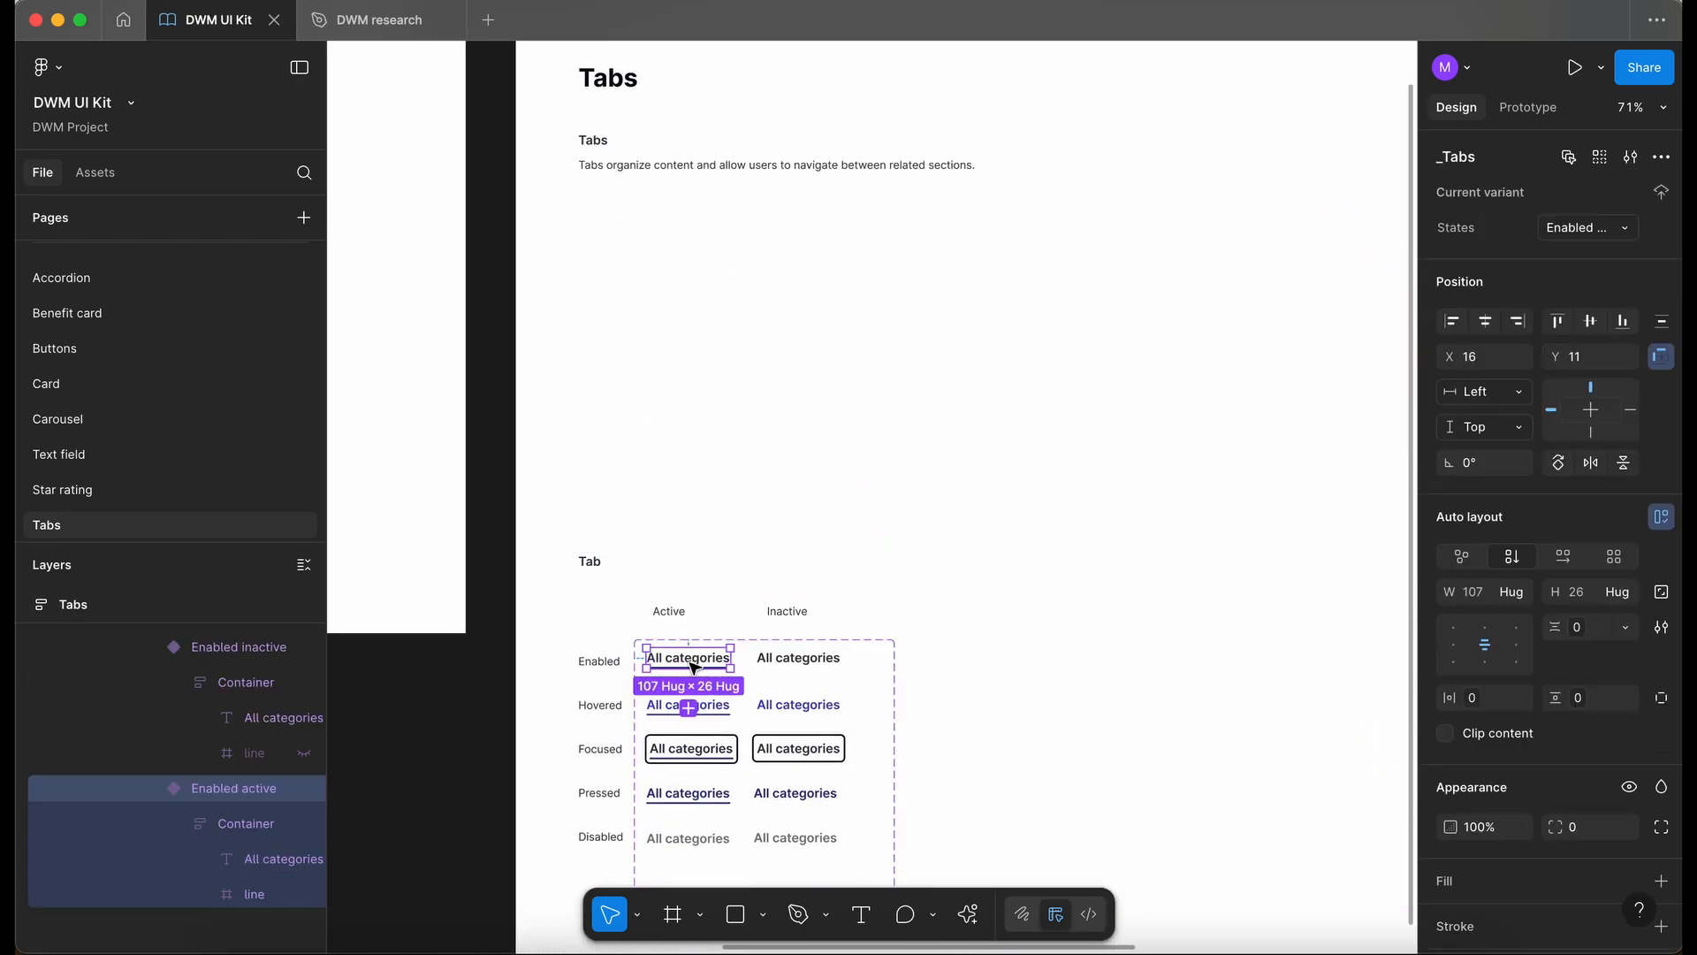
pyautogui.hscroll(-3, 694, 667)
pyautogui.scroll(1, 694, 667)
pyautogui.click(726, 270)
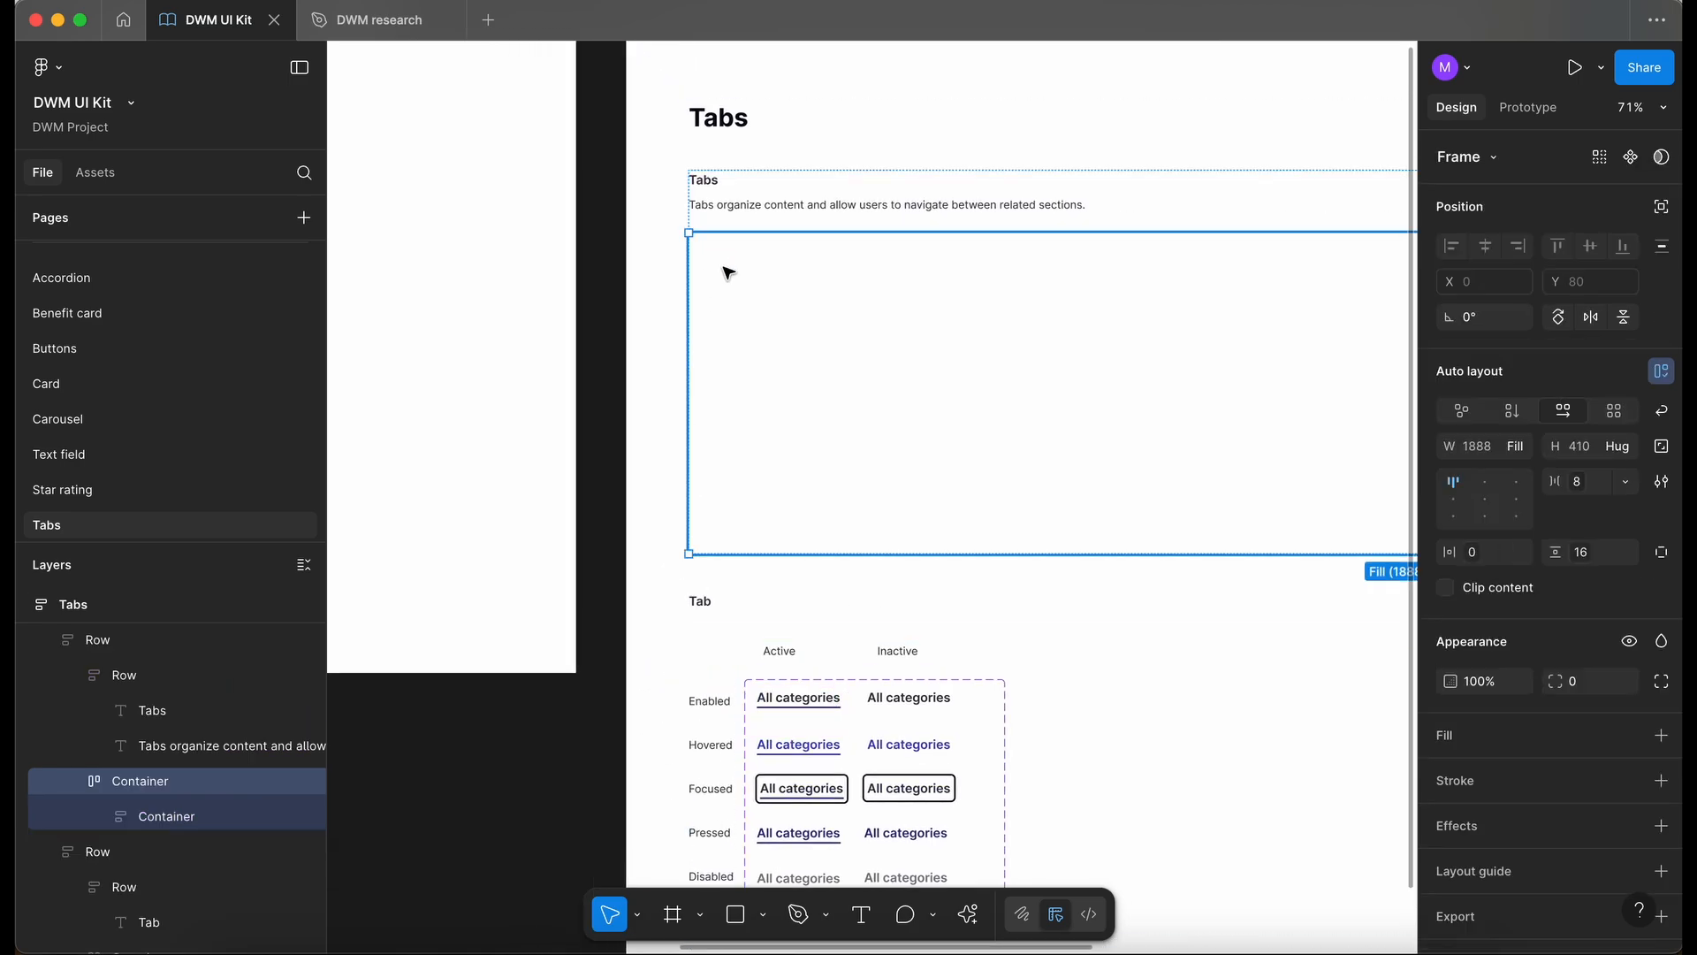
pyautogui.press('super+v')
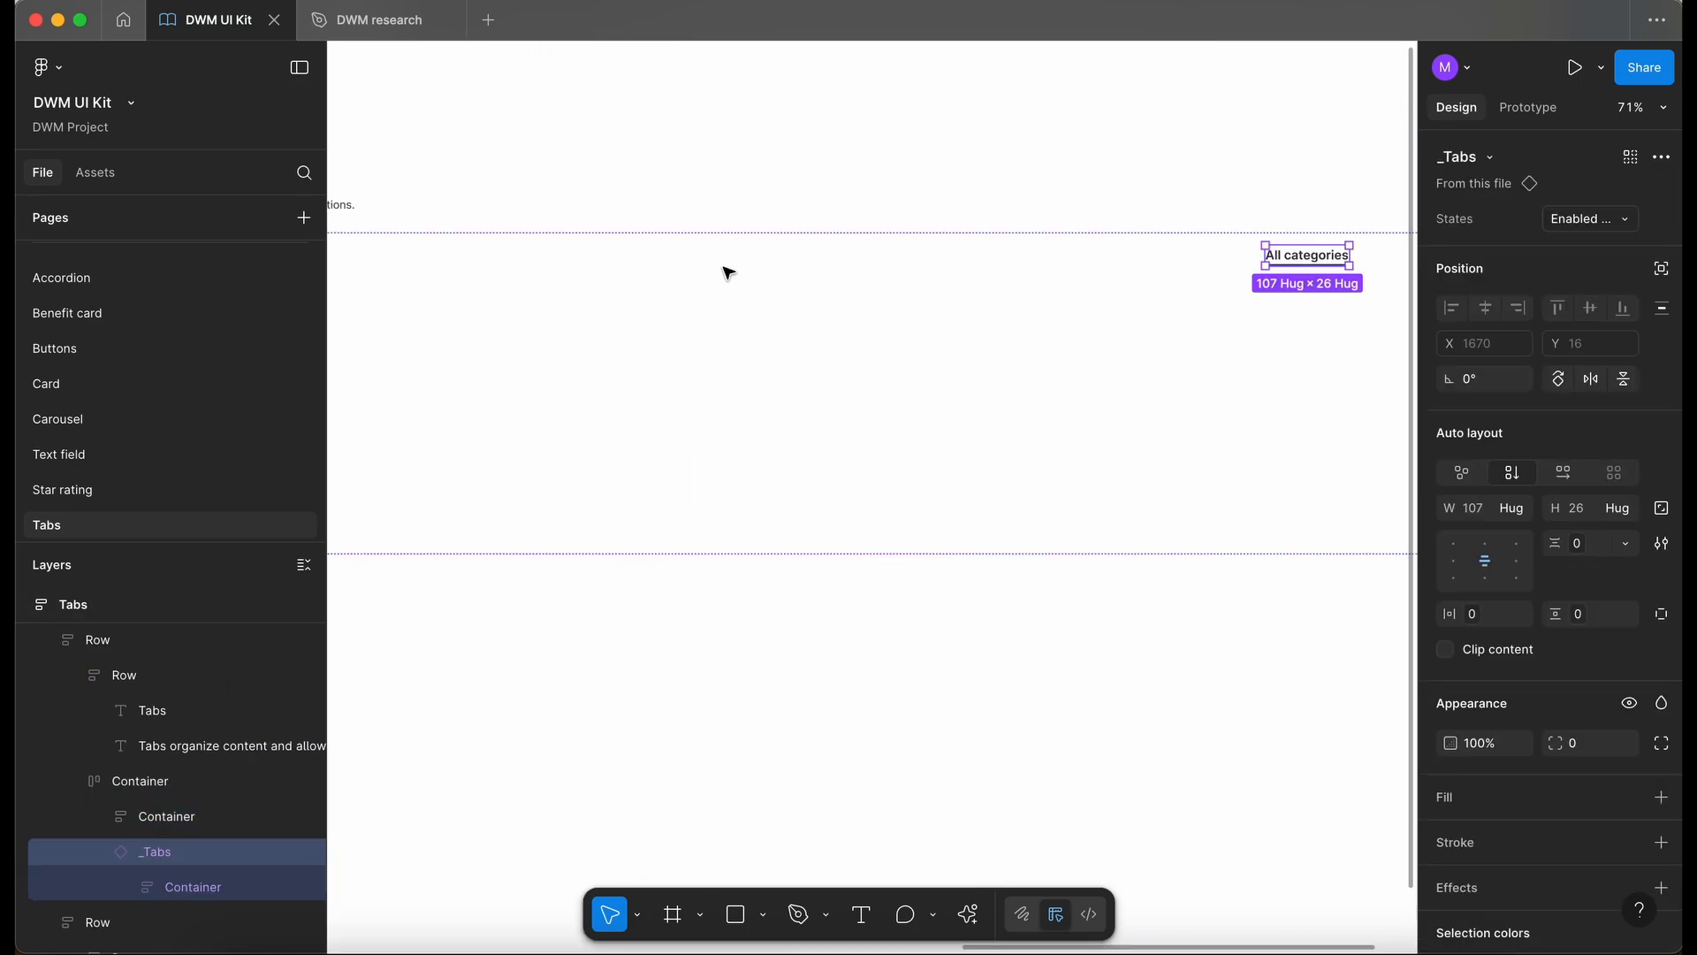
# Nest the pasted _Tabs instance inside the empty inner Container of the upper row.
pyautogui.click(726, 270)
pyautogui.scroll(-5, 727, 270)
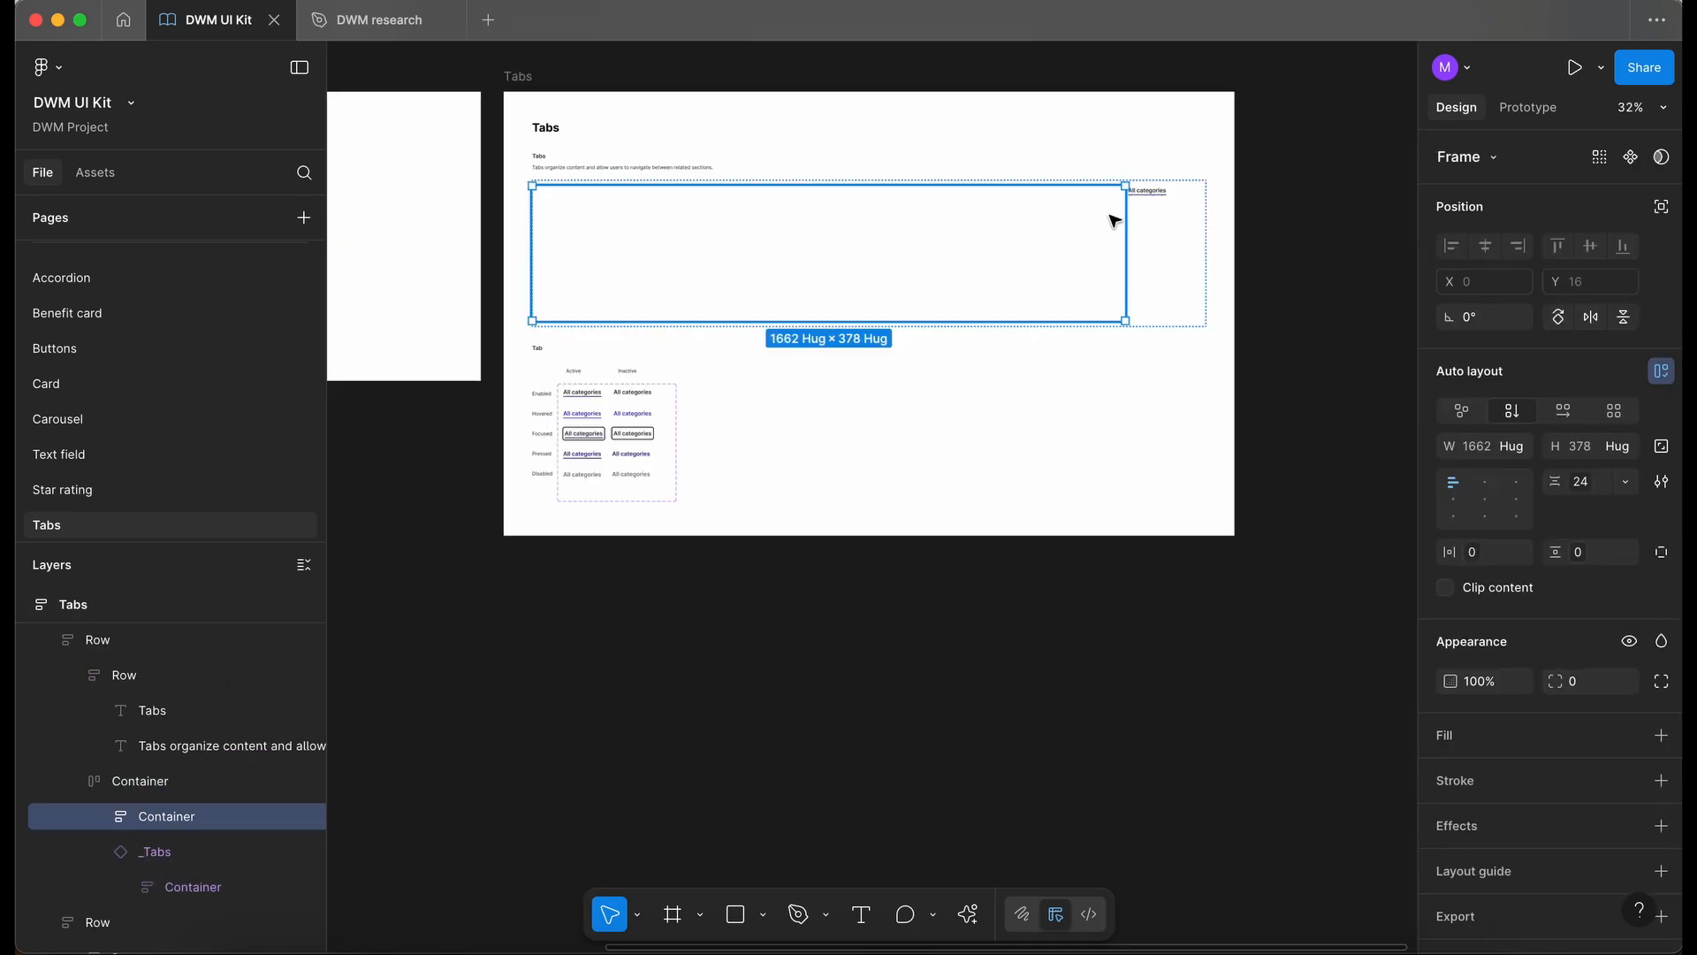
pyautogui.click(162, 854)
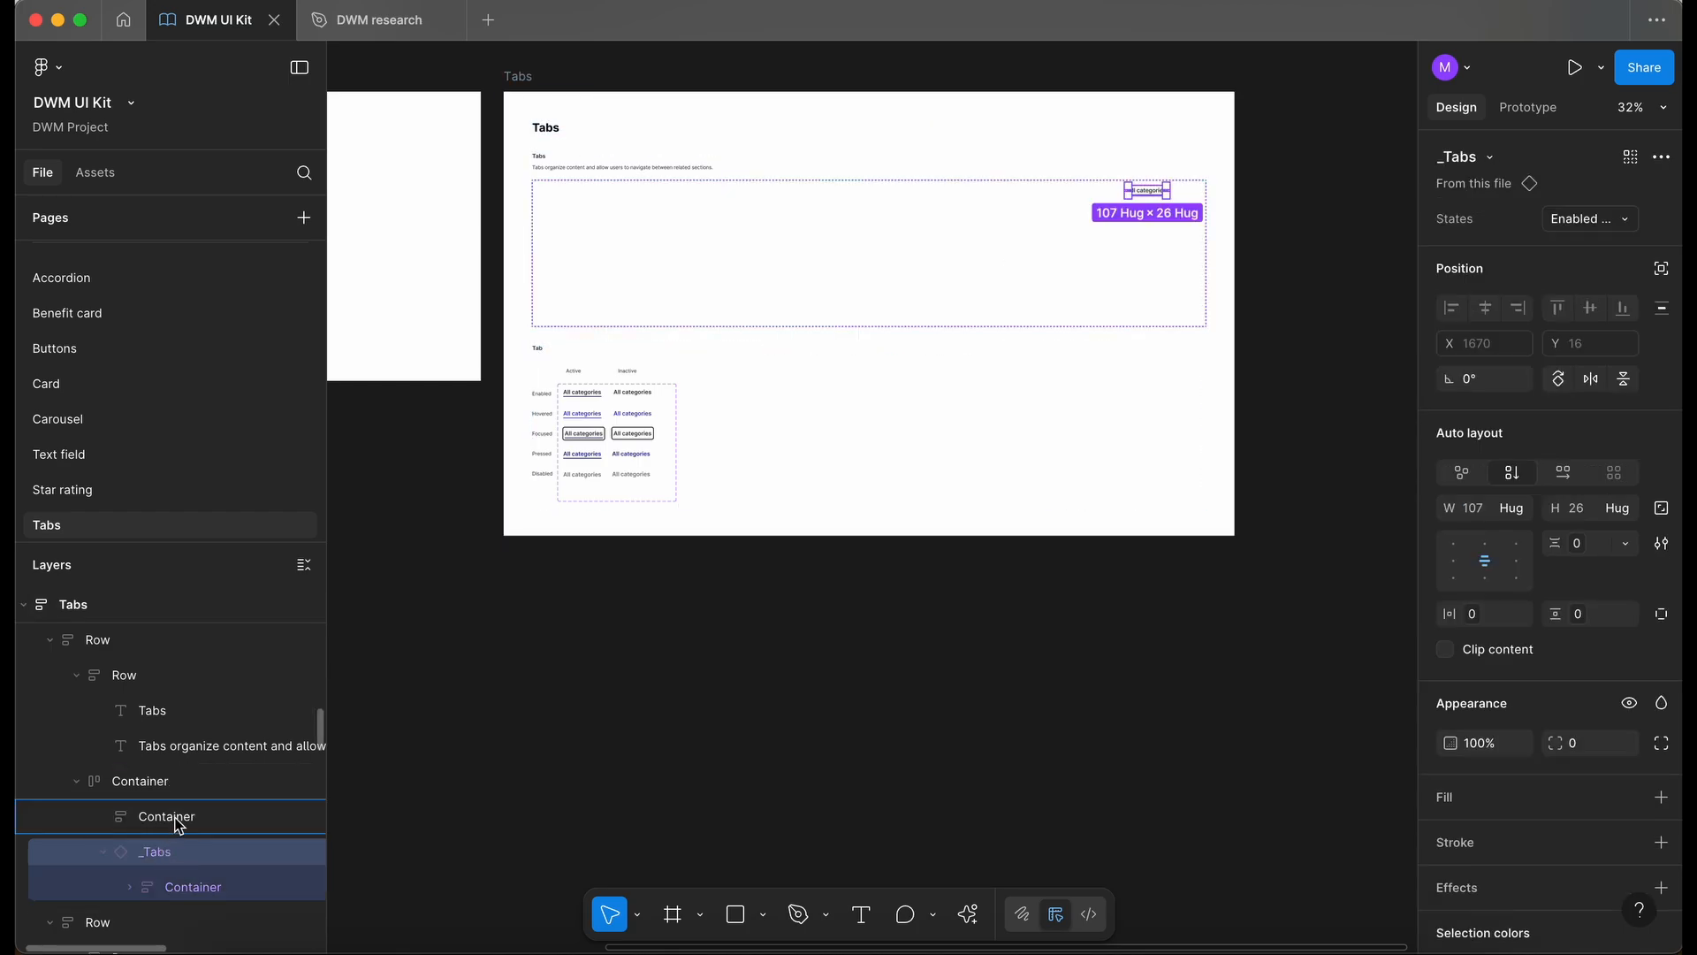
pyautogui.moveTo(184, 822); pyautogui.dragTo(183, 822)
pyautogui.click(184, 822)
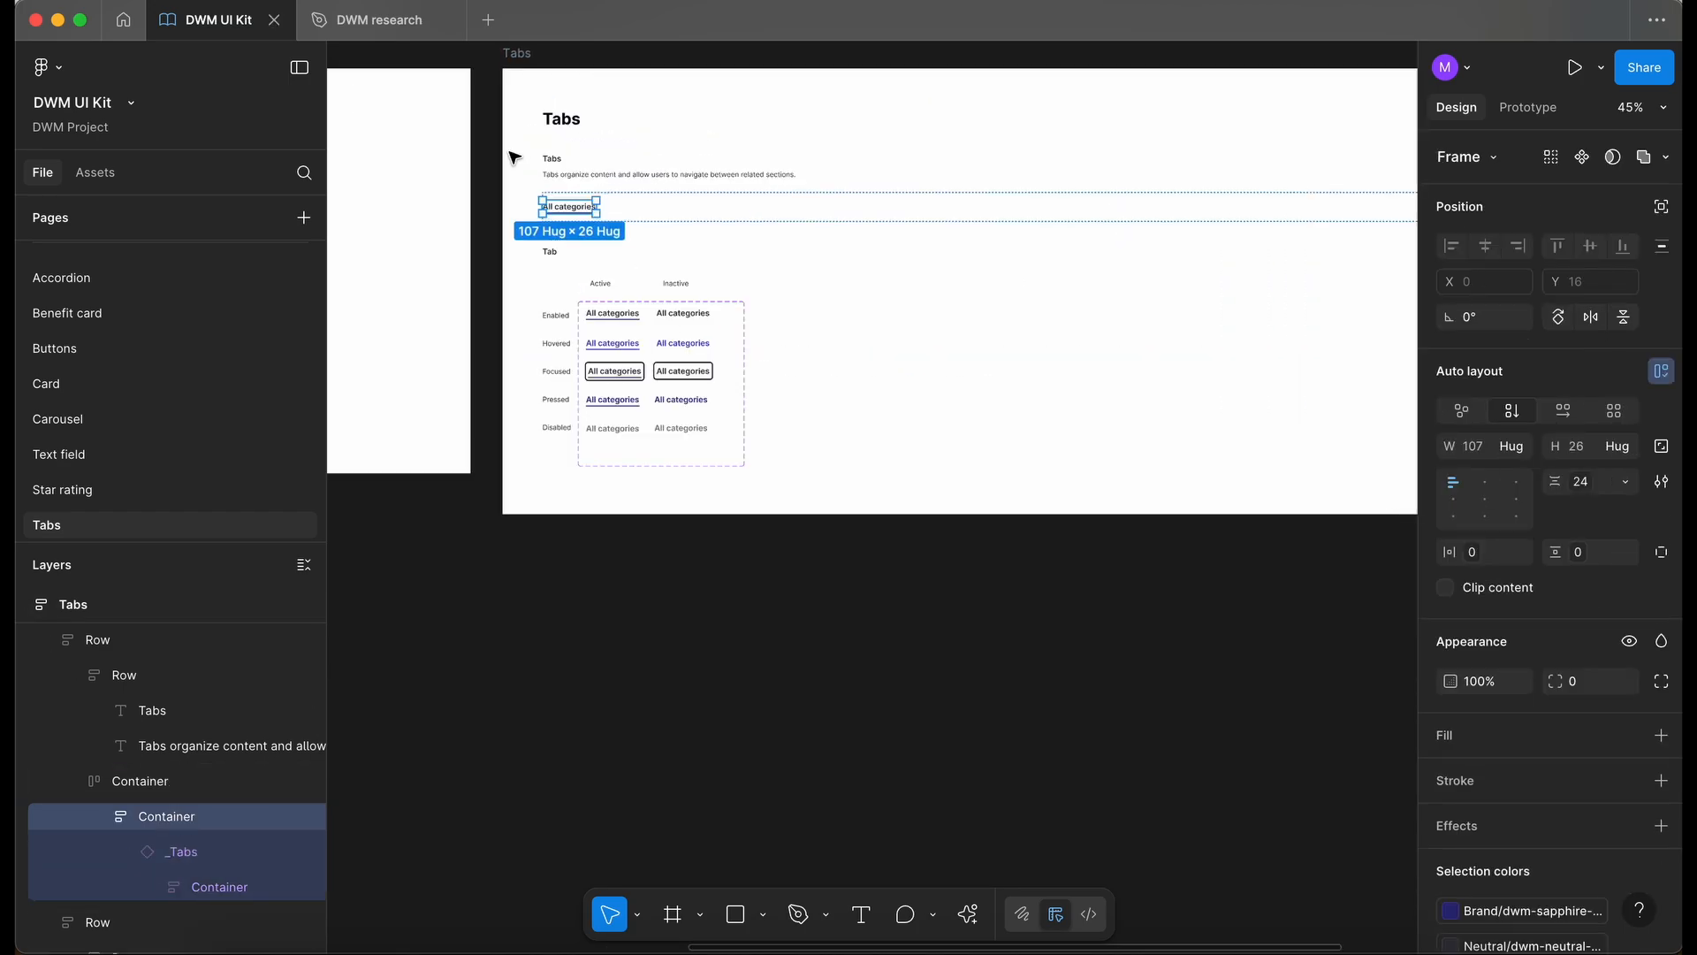
# Duplicate the container holding the _Tabs instance five times to form a row of six tabs.
pyautogui.scroll(10, 542, 190)
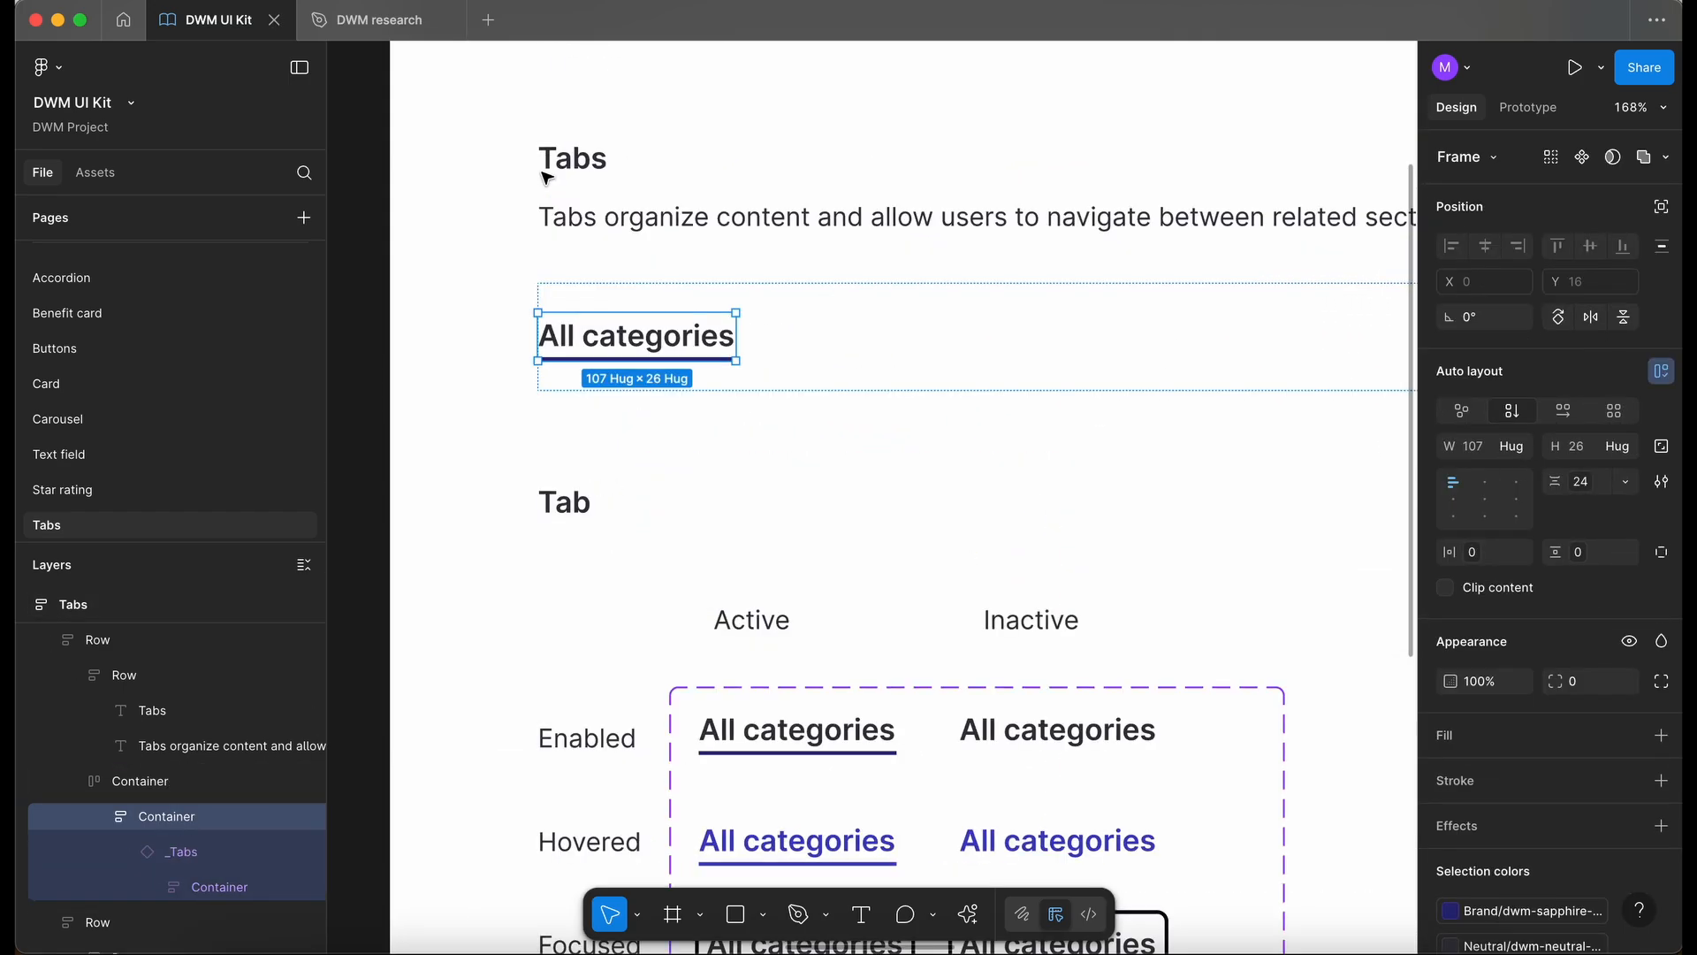
pyautogui.press('super+d')
pyautogui.press('super+d')
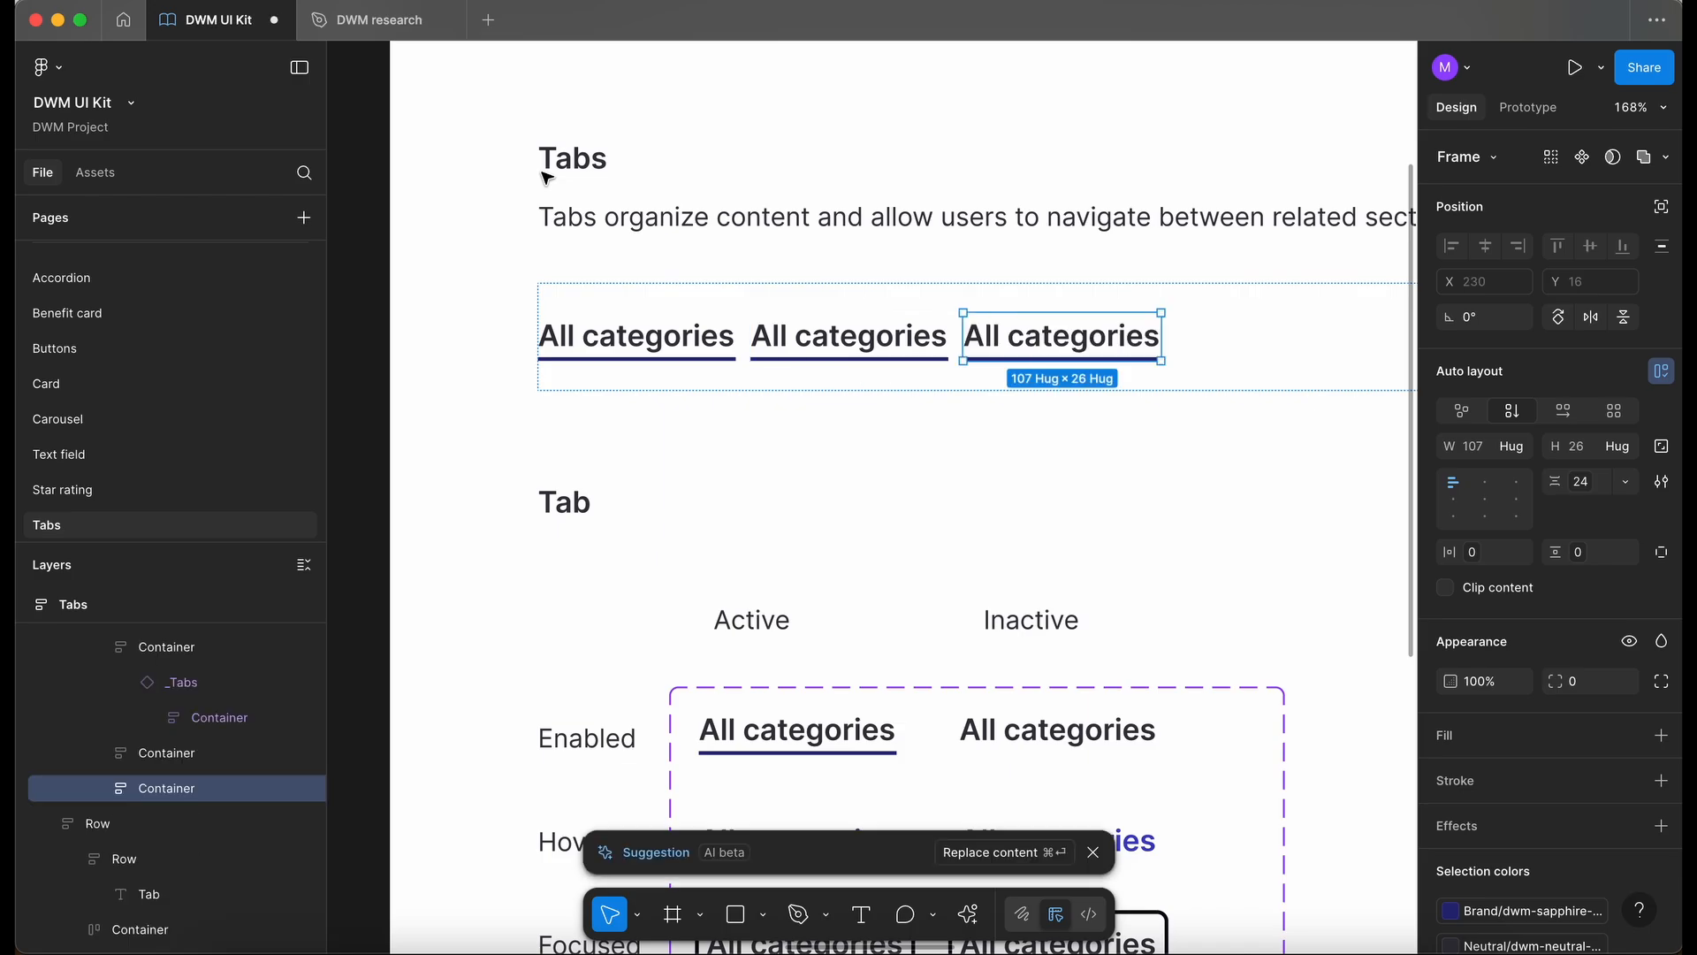
pyautogui.press('super+d')
pyautogui.press('super+d')
pyautogui.press('super+d')
pyautogui.scroll(-5, 547, 177)
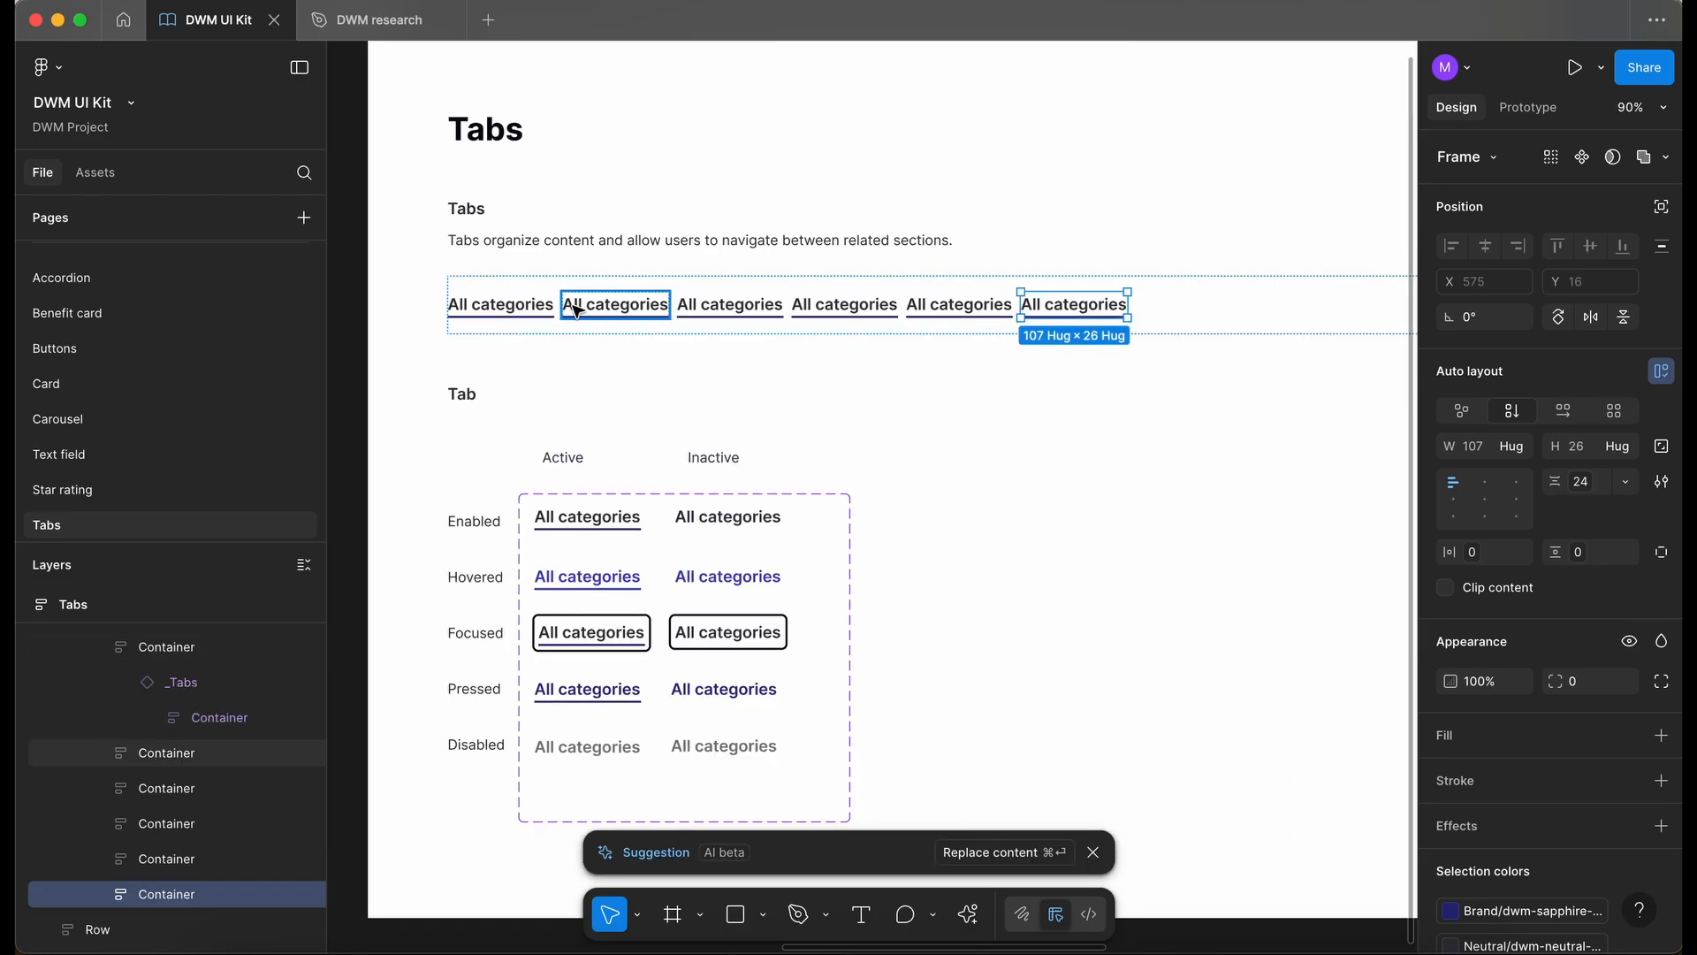
# Change the label text to "Tabs label" in all ten variants of the _Tabs component set at once.
pyautogui.hscroll(-2, 577, 310)
pyautogui.scroll(1, 577, 310)
pyautogui.click(577, 360)
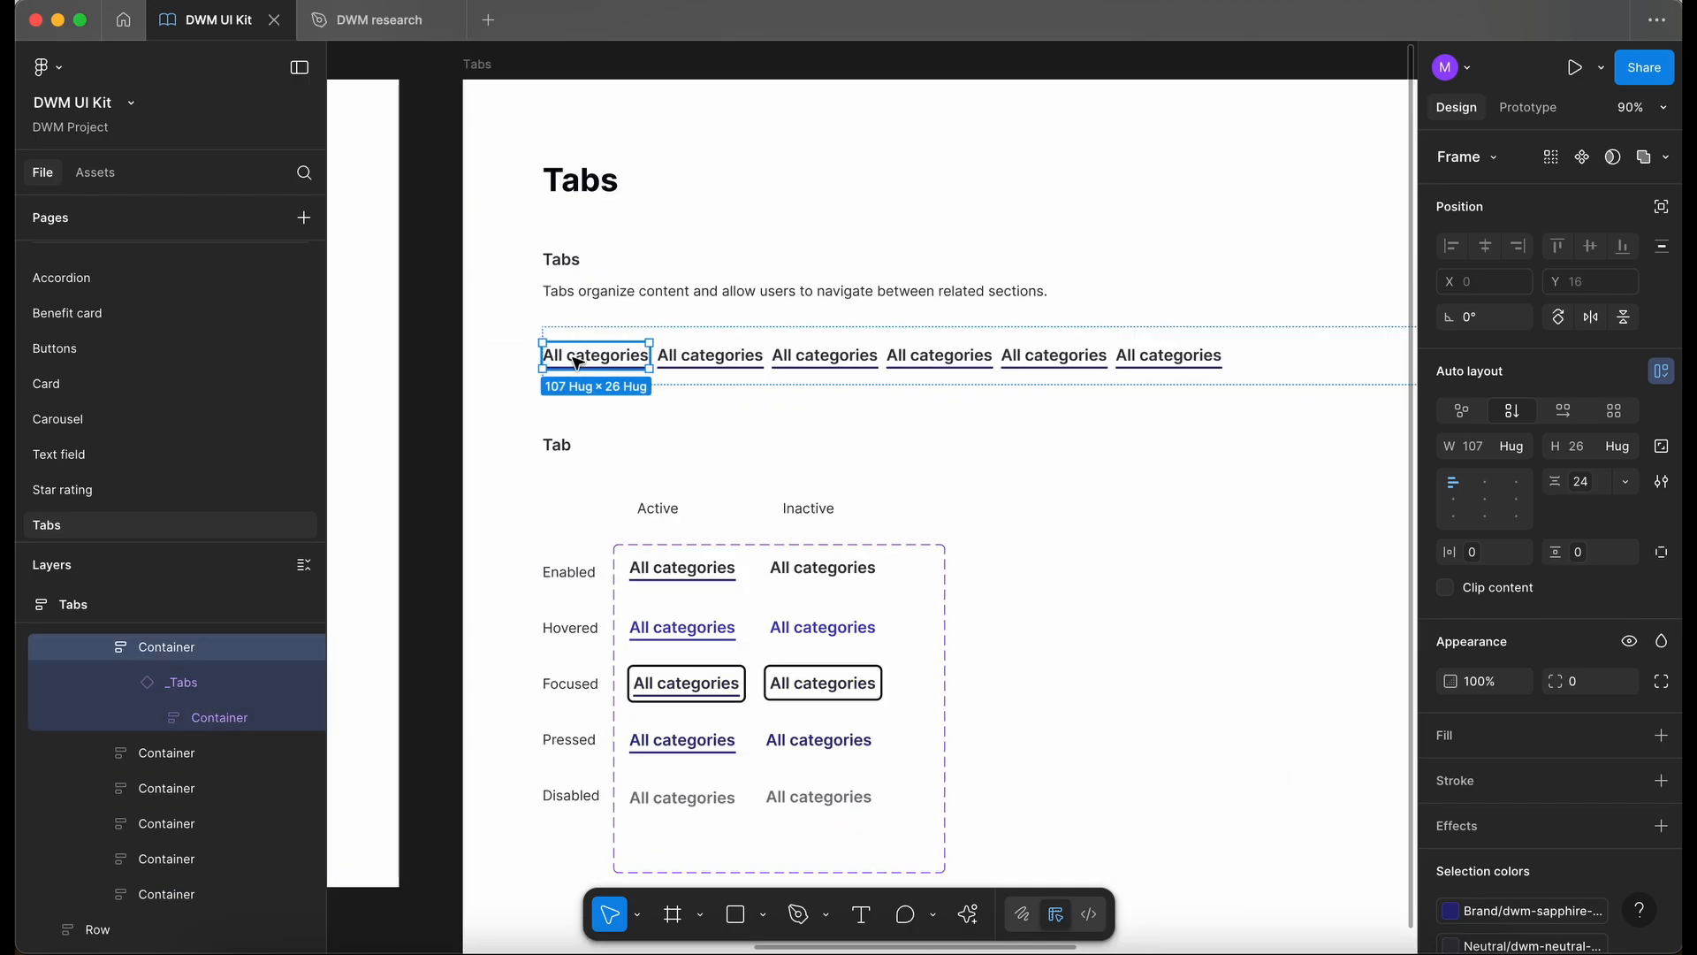
pyautogui.keyDown('super'); pyautogui.click(689, 570); pyautogui.keyUp('super')
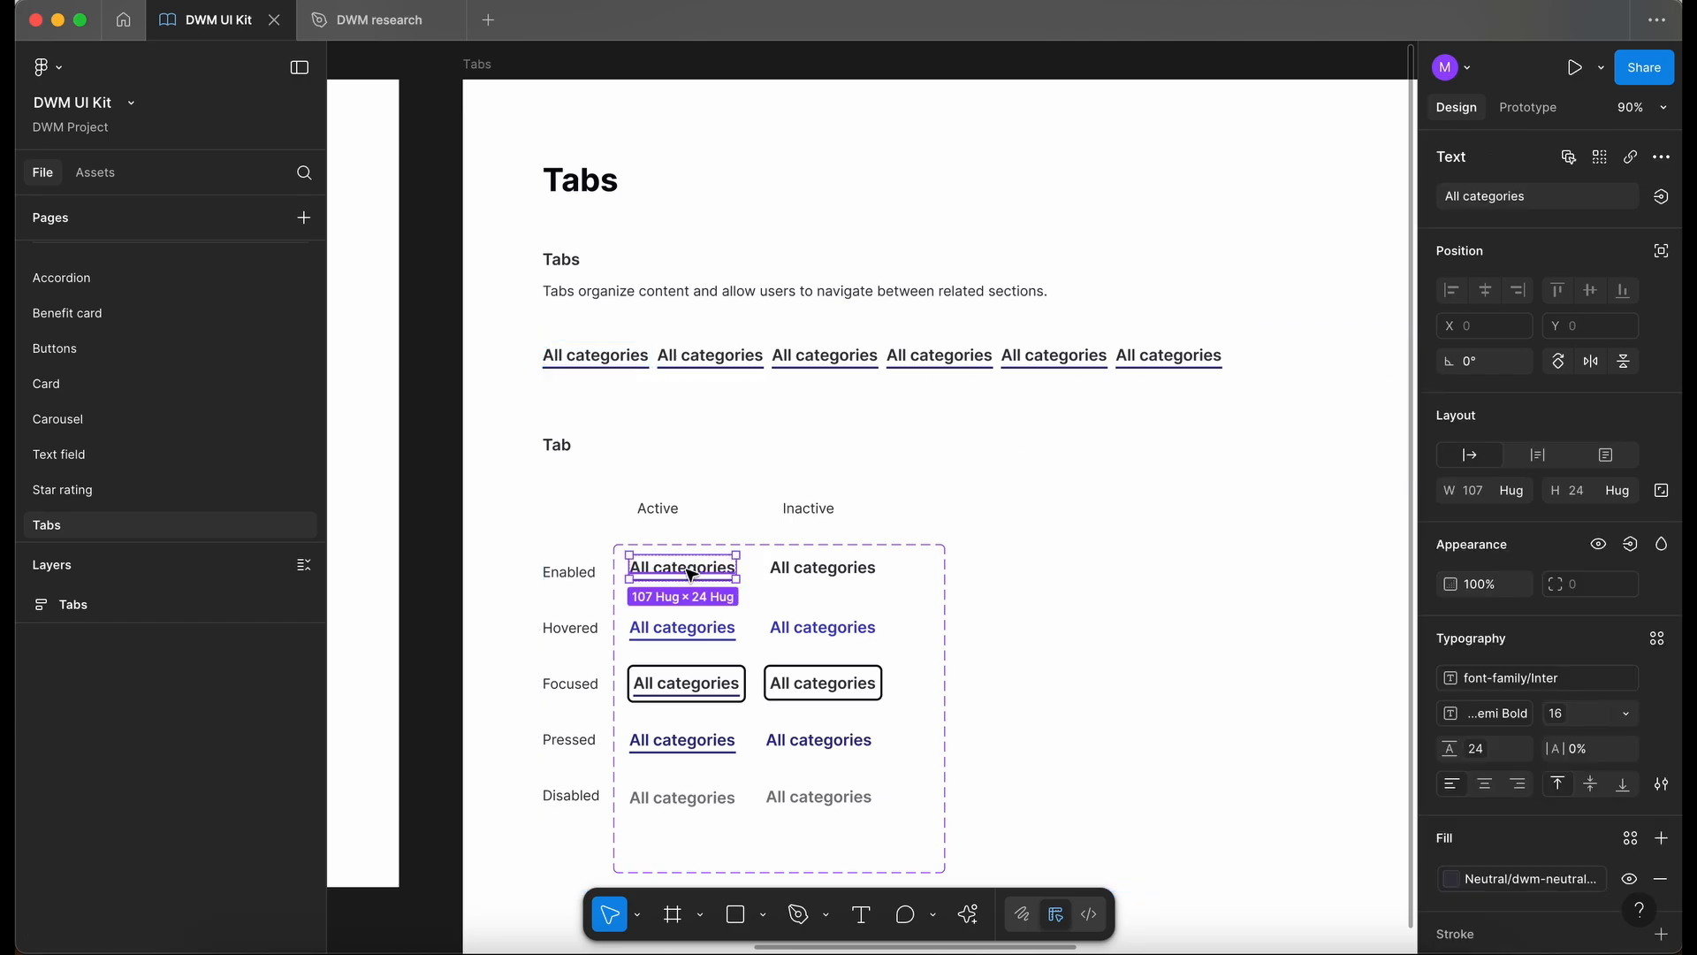
pyautogui.click(1568, 159)
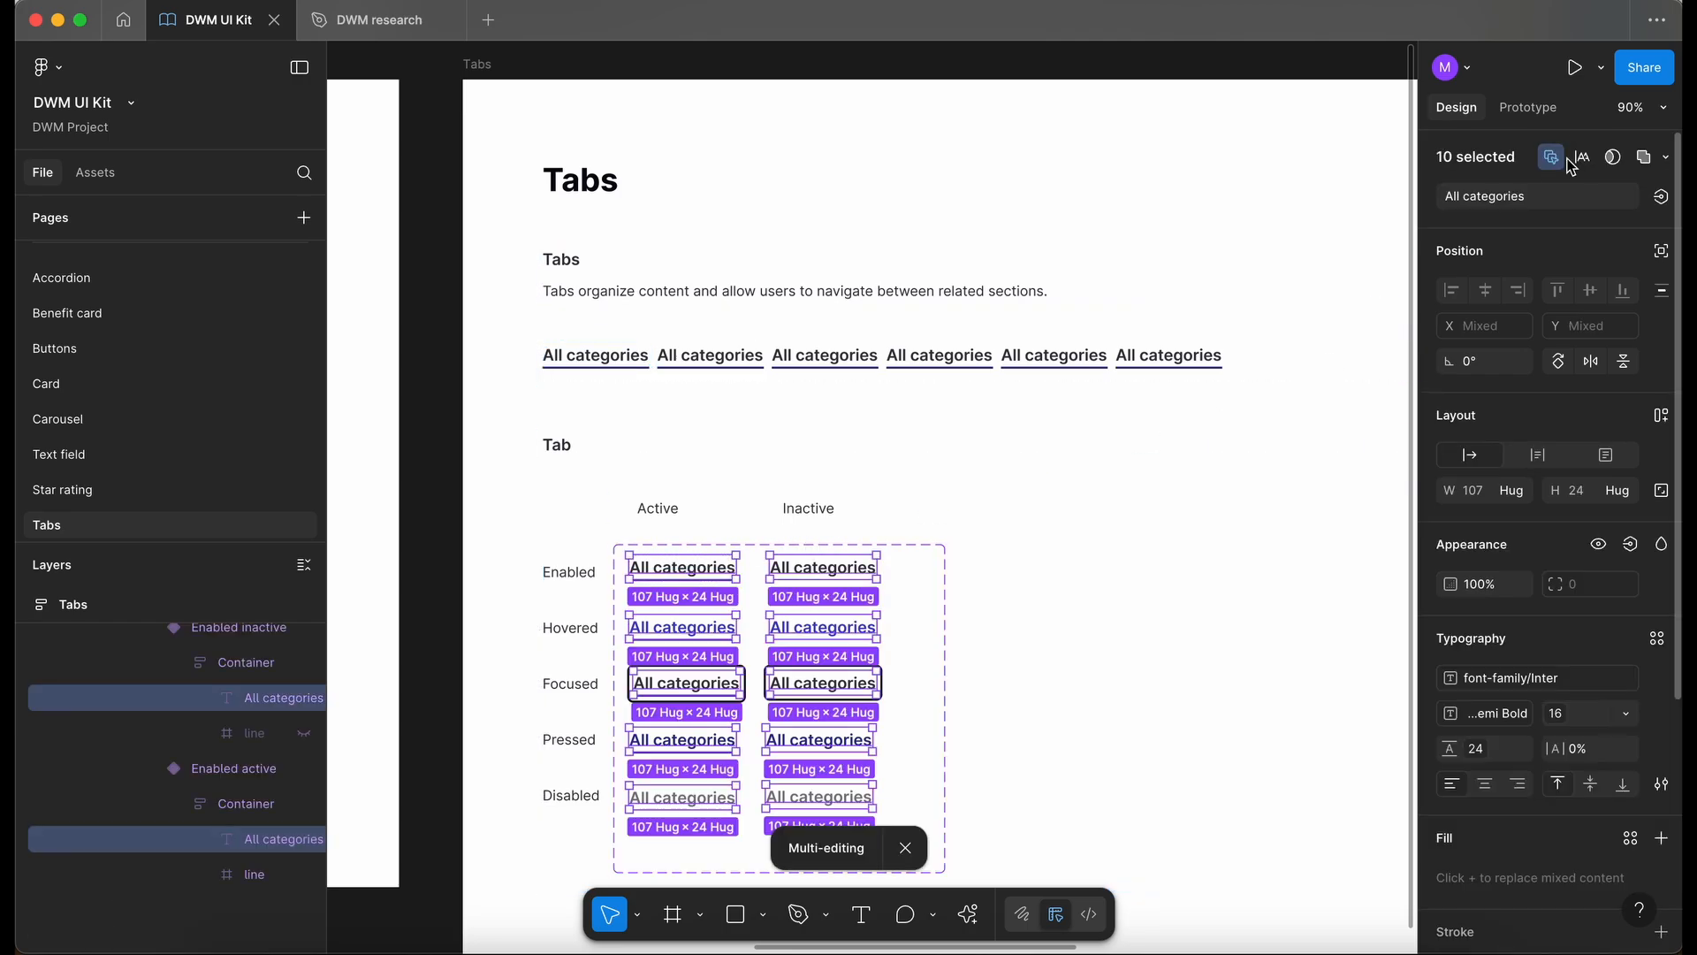
pyautogui.click(1556, 206)
pyautogui.write('Ta')
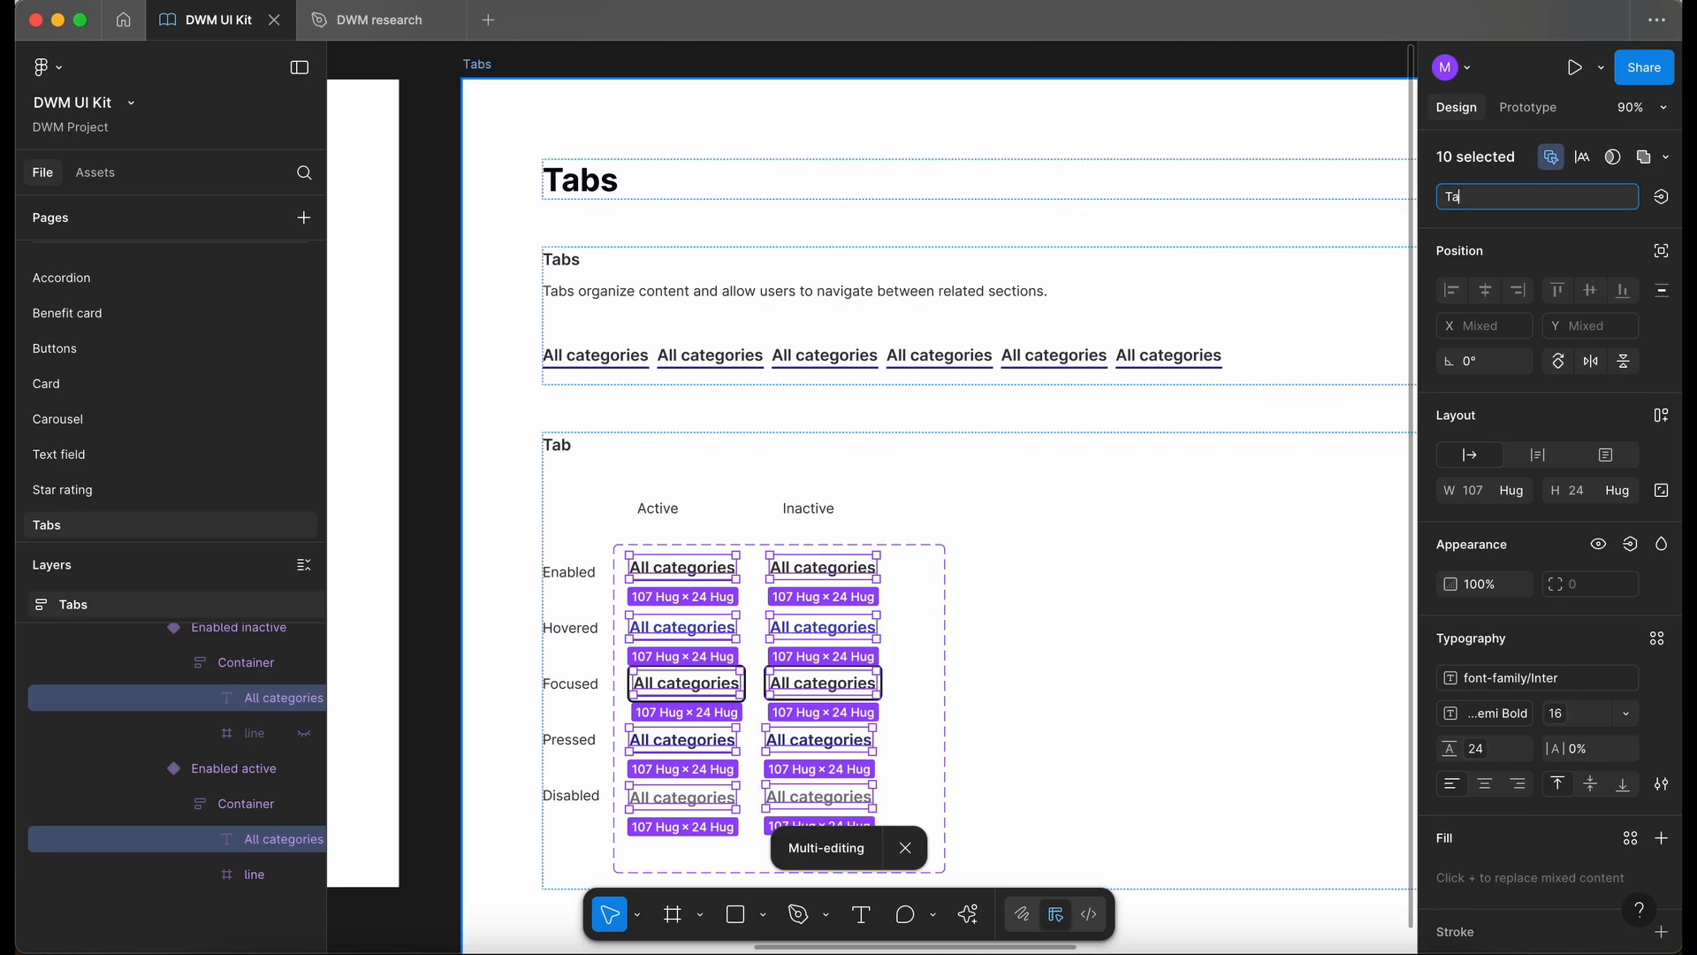
pyautogui.write('bs label')
pyautogui.press('Return')
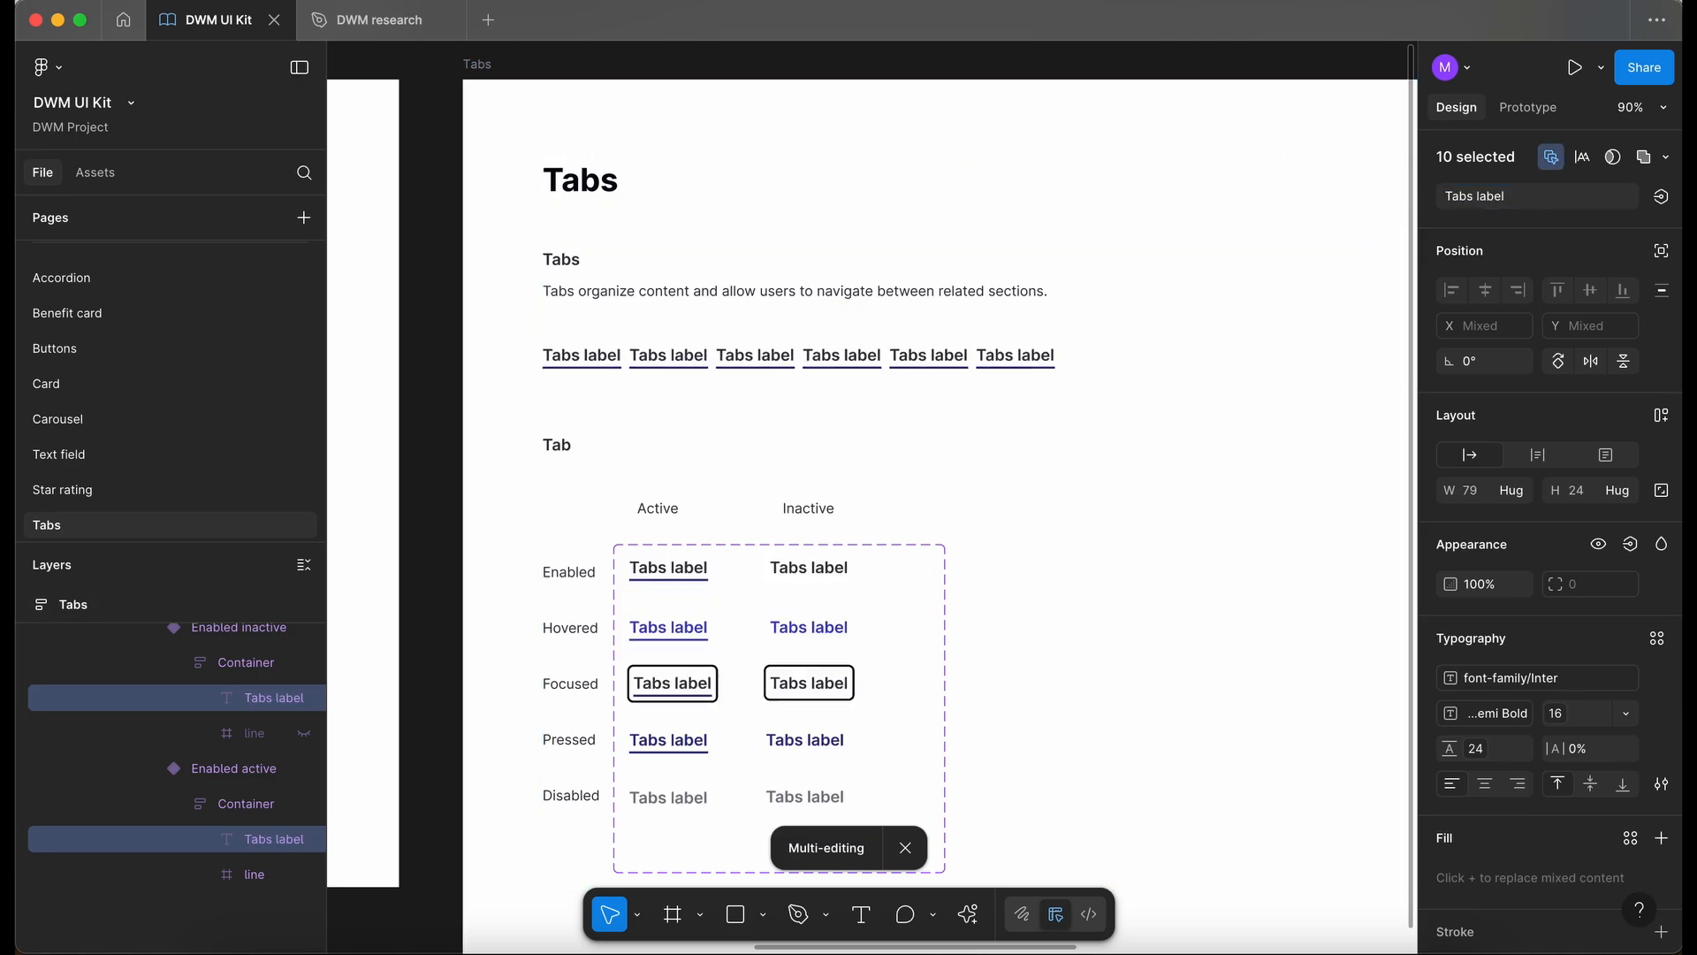
pyautogui.click(460, 415)
pyautogui.scroll(-2, 463, 416)
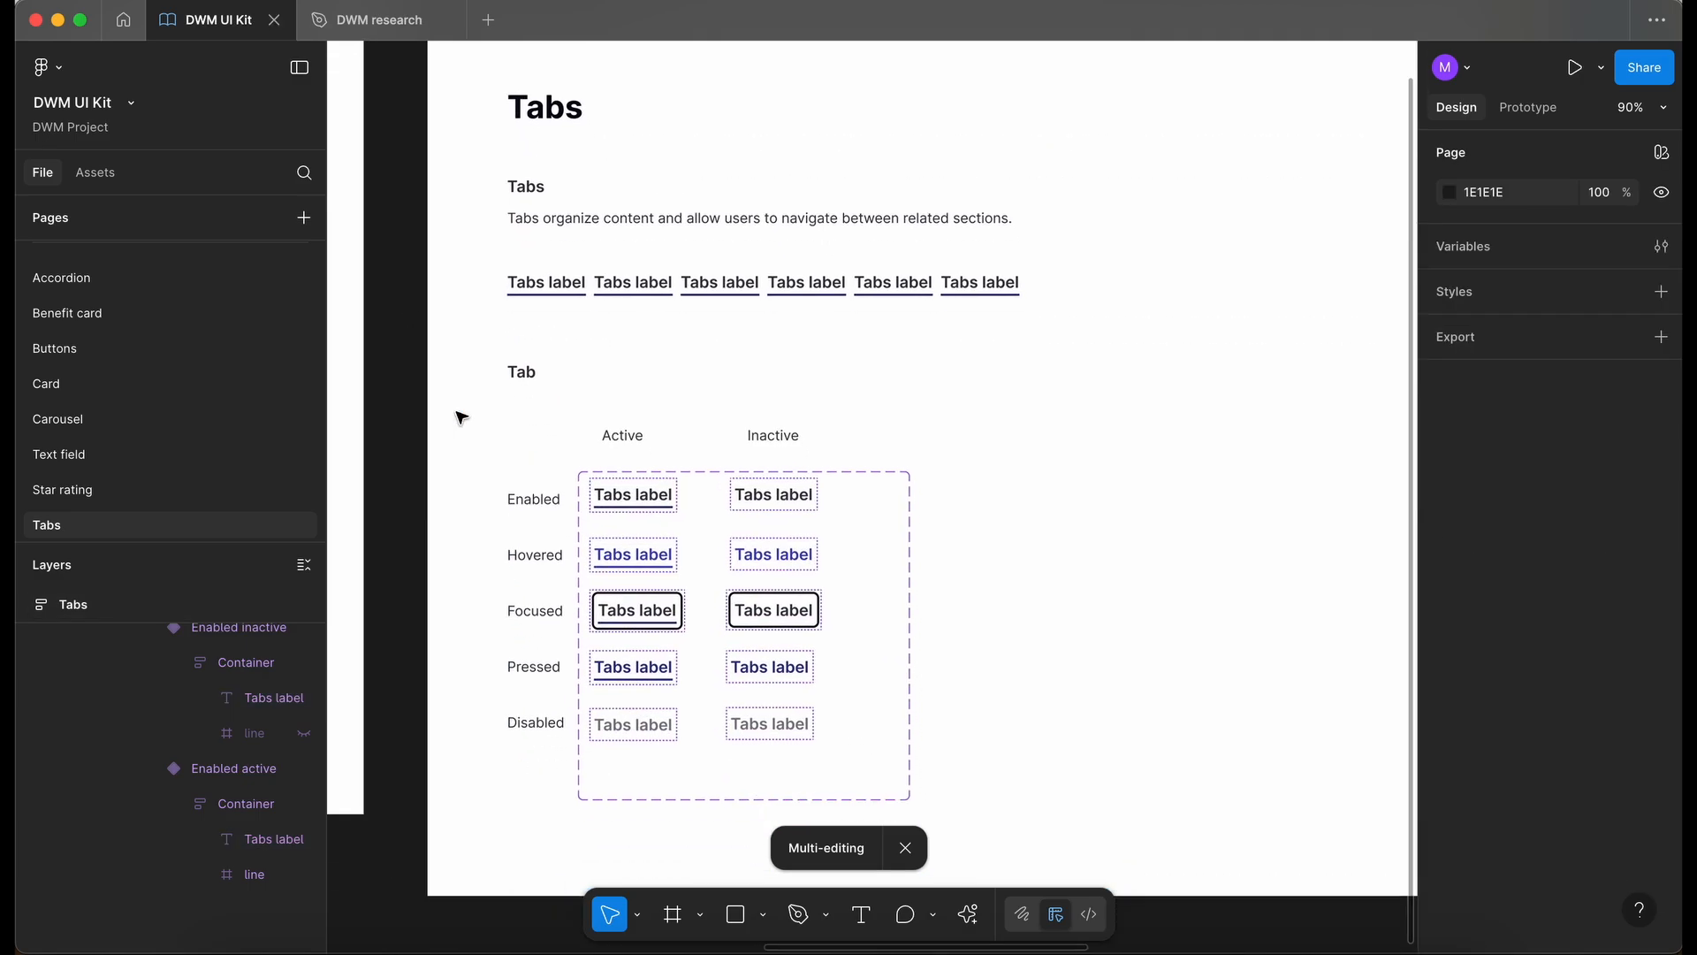
pyautogui.scroll(3, 573, 292)
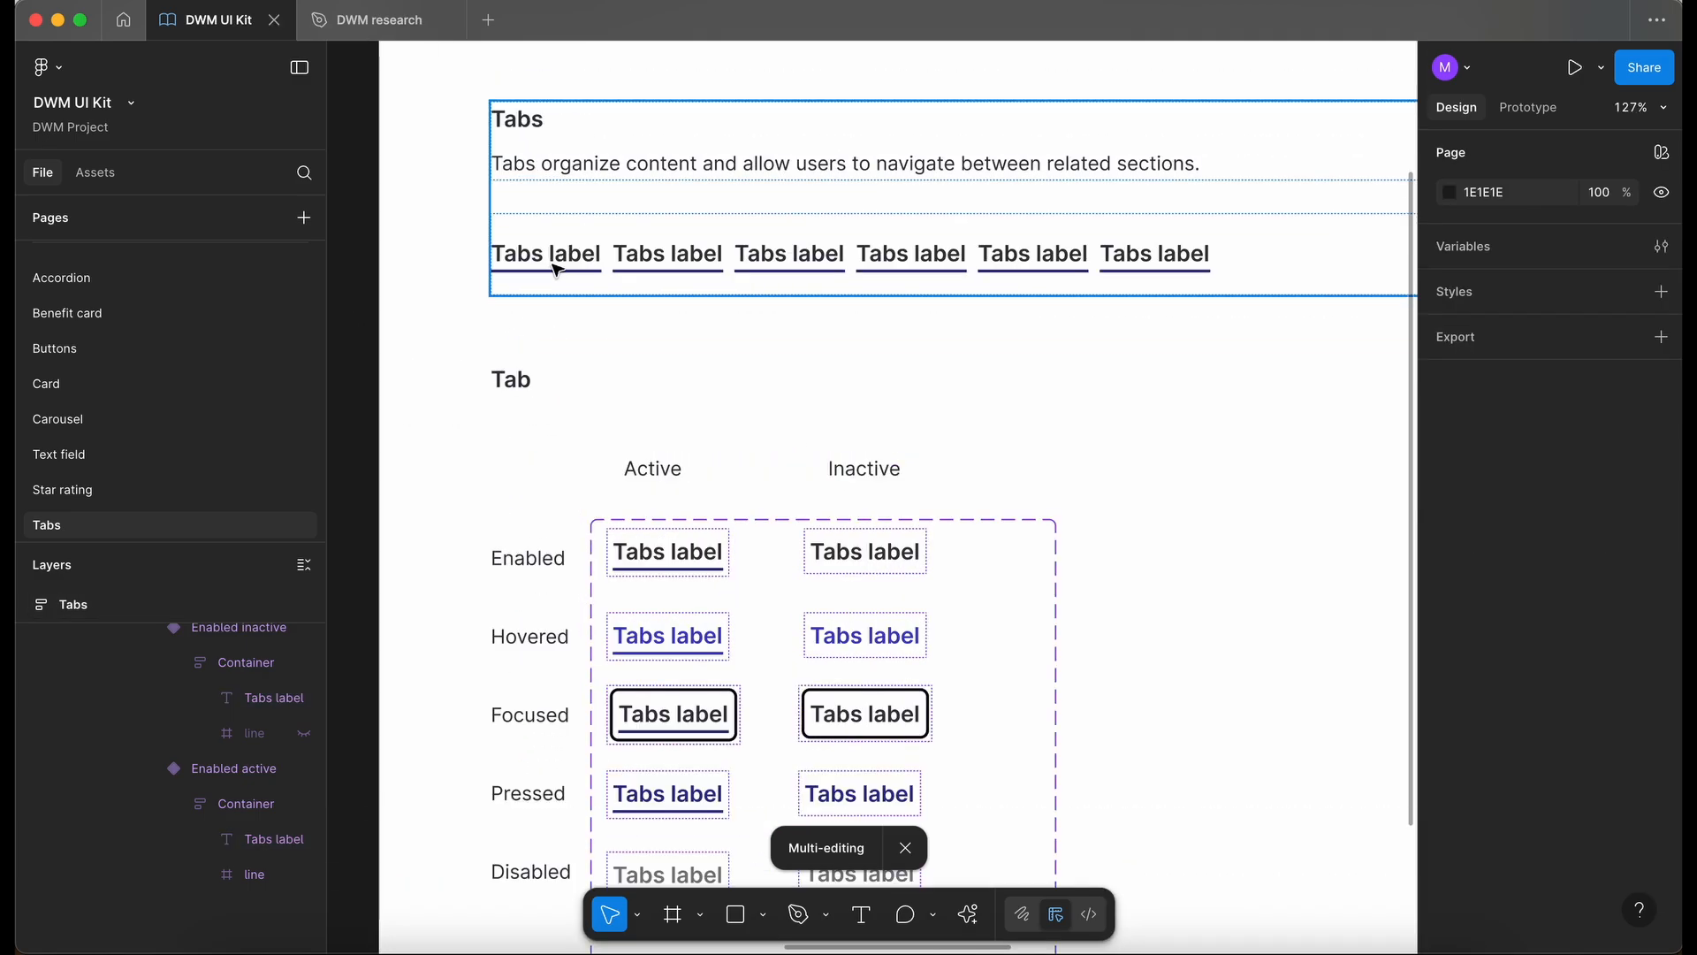
# Delete the five duplicated tab containers from the upper row, keeping only the first one.
pyautogui.click(553, 262)
pyautogui.click(553, 256)
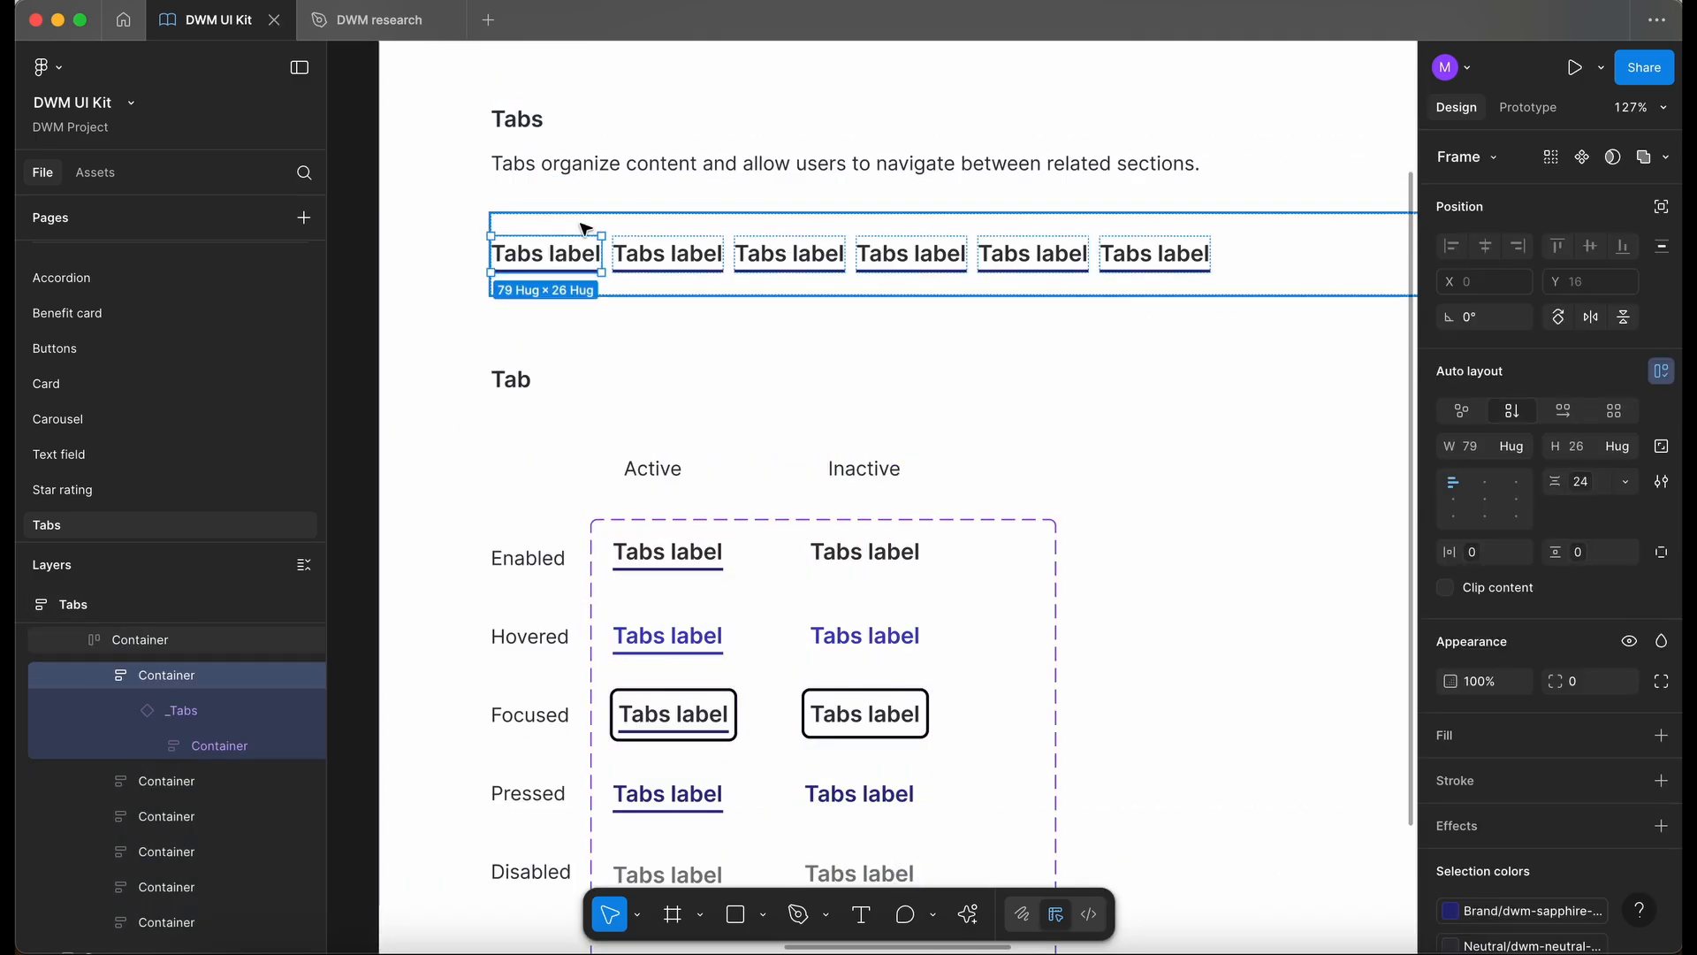
pyautogui.scroll(3, 671, 246)
pyautogui.hscroll(-2, 672, 246)
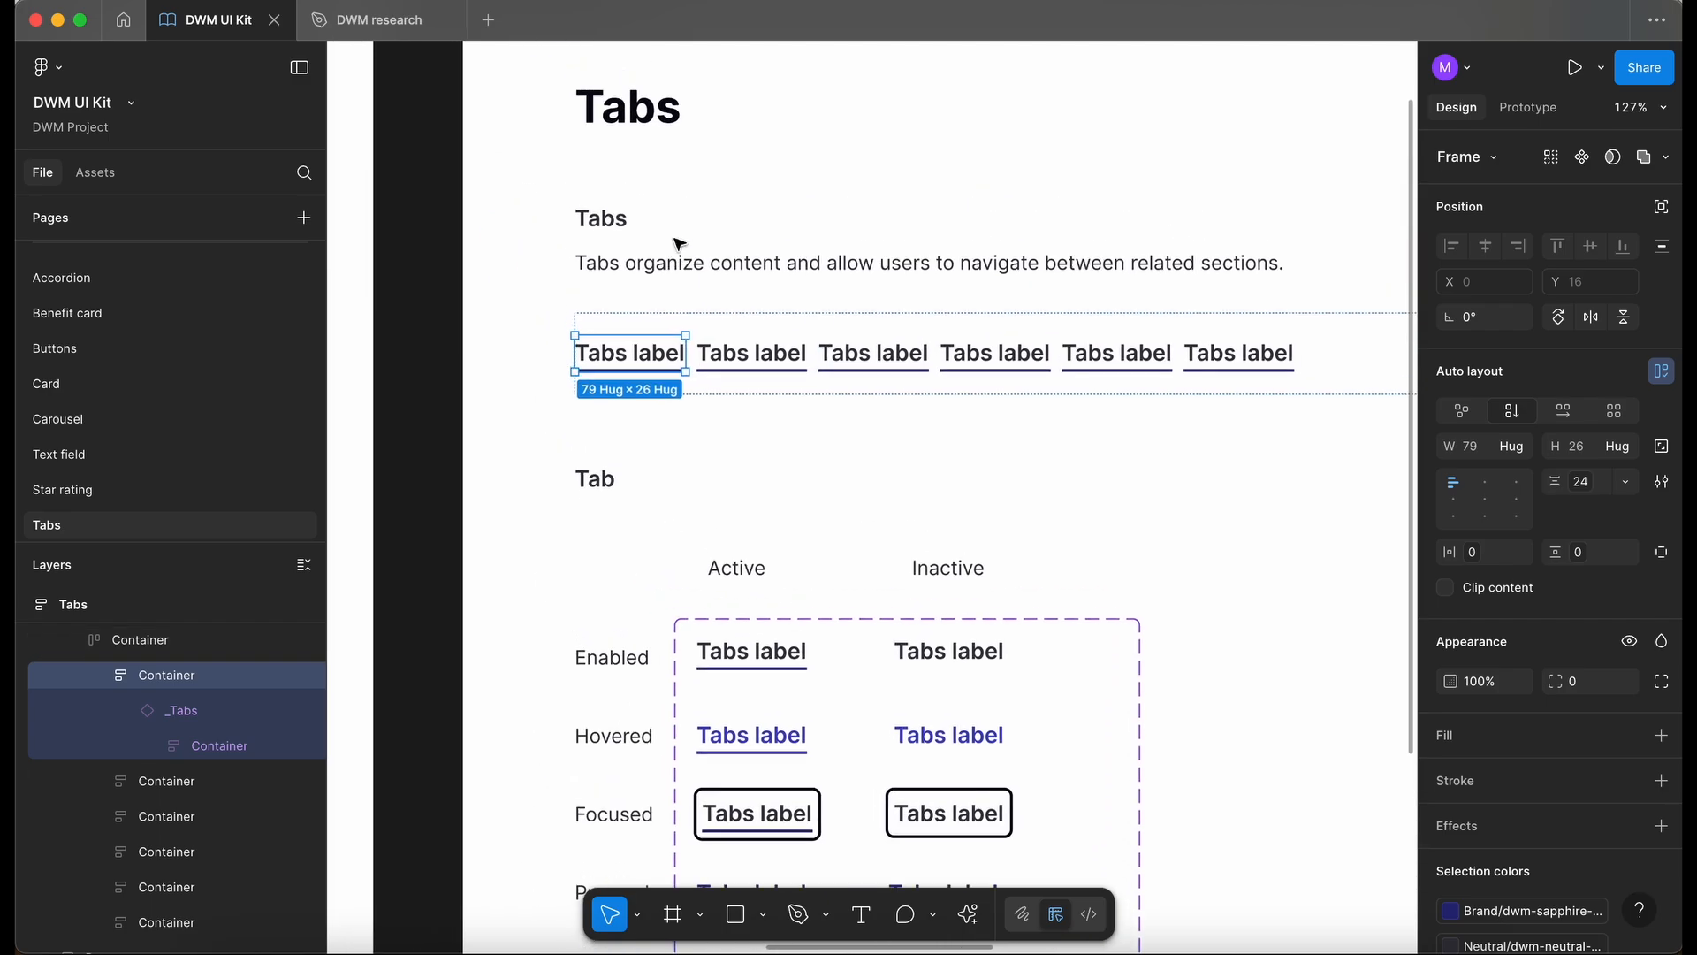
pyautogui.click(765, 361)
pyautogui.hscroll(3, 765, 361)
pyautogui.keyDown('shift'); pyautogui.click(795, 362); pyautogui.keyUp('shift')
pyautogui.keyDown('shift'); pyautogui.click(897, 366); pyautogui.keyUp('shift')
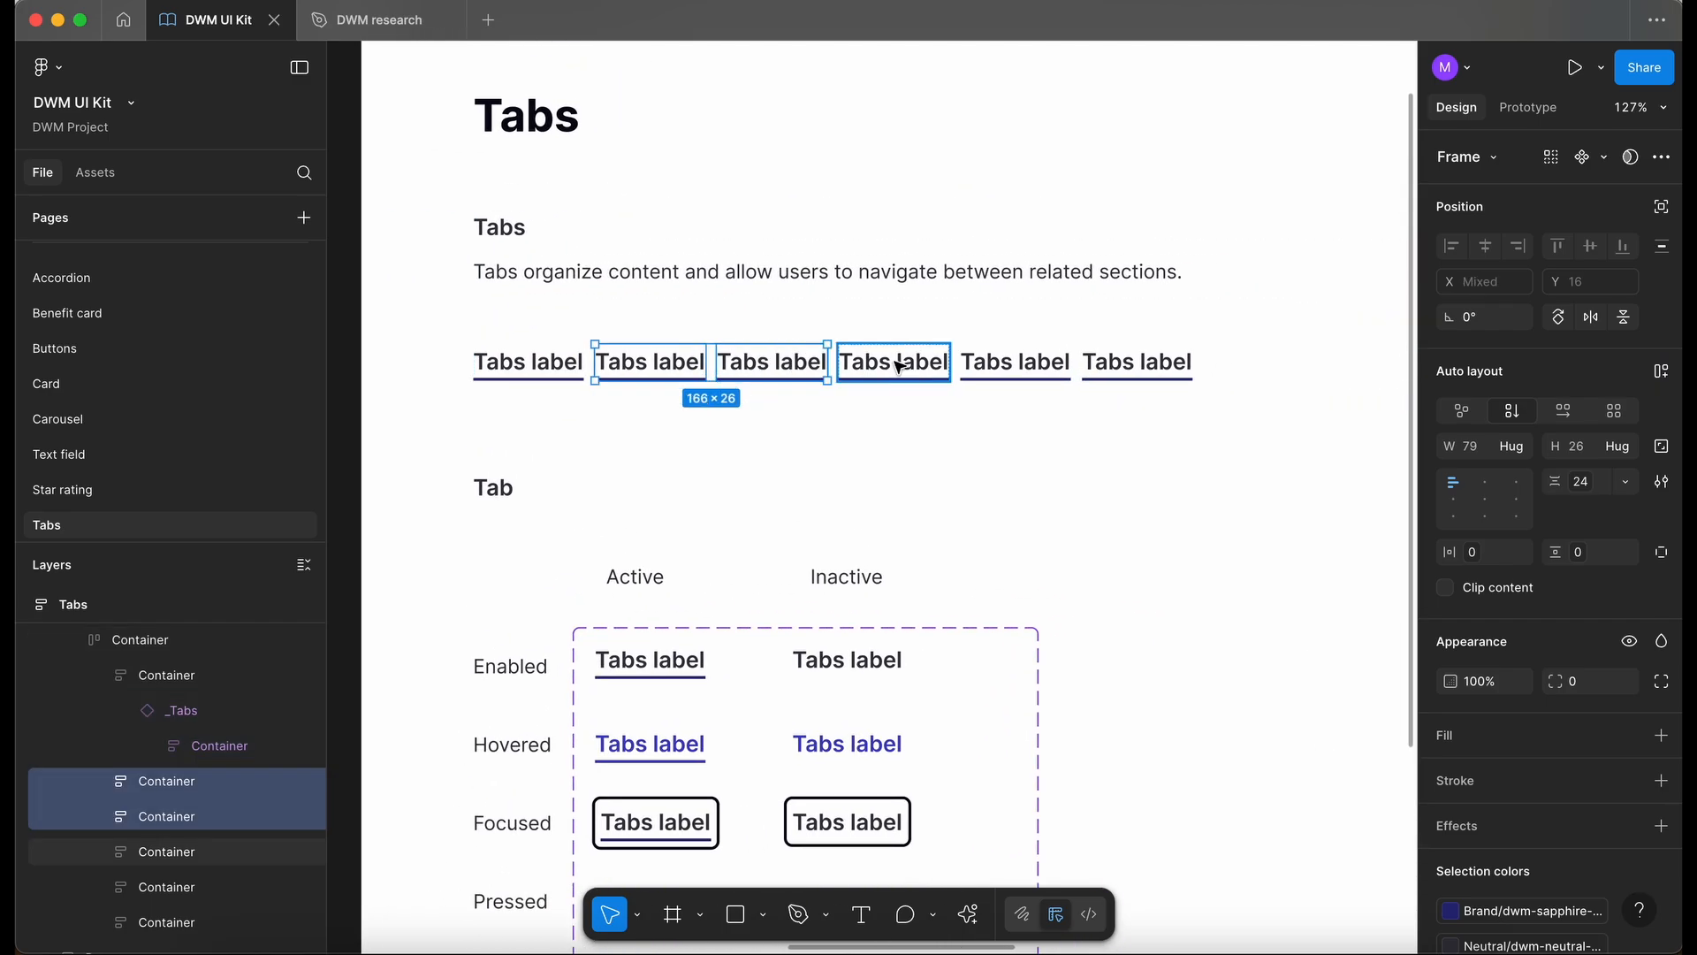
pyautogui.keyDown('shift'); pyautogui.click(1037, 368); pyautogui.keyUp('shift')
pyautogui.keyDown('shift'); pyautogui.click(1148, 361); pyautogui.keyUp('shift')
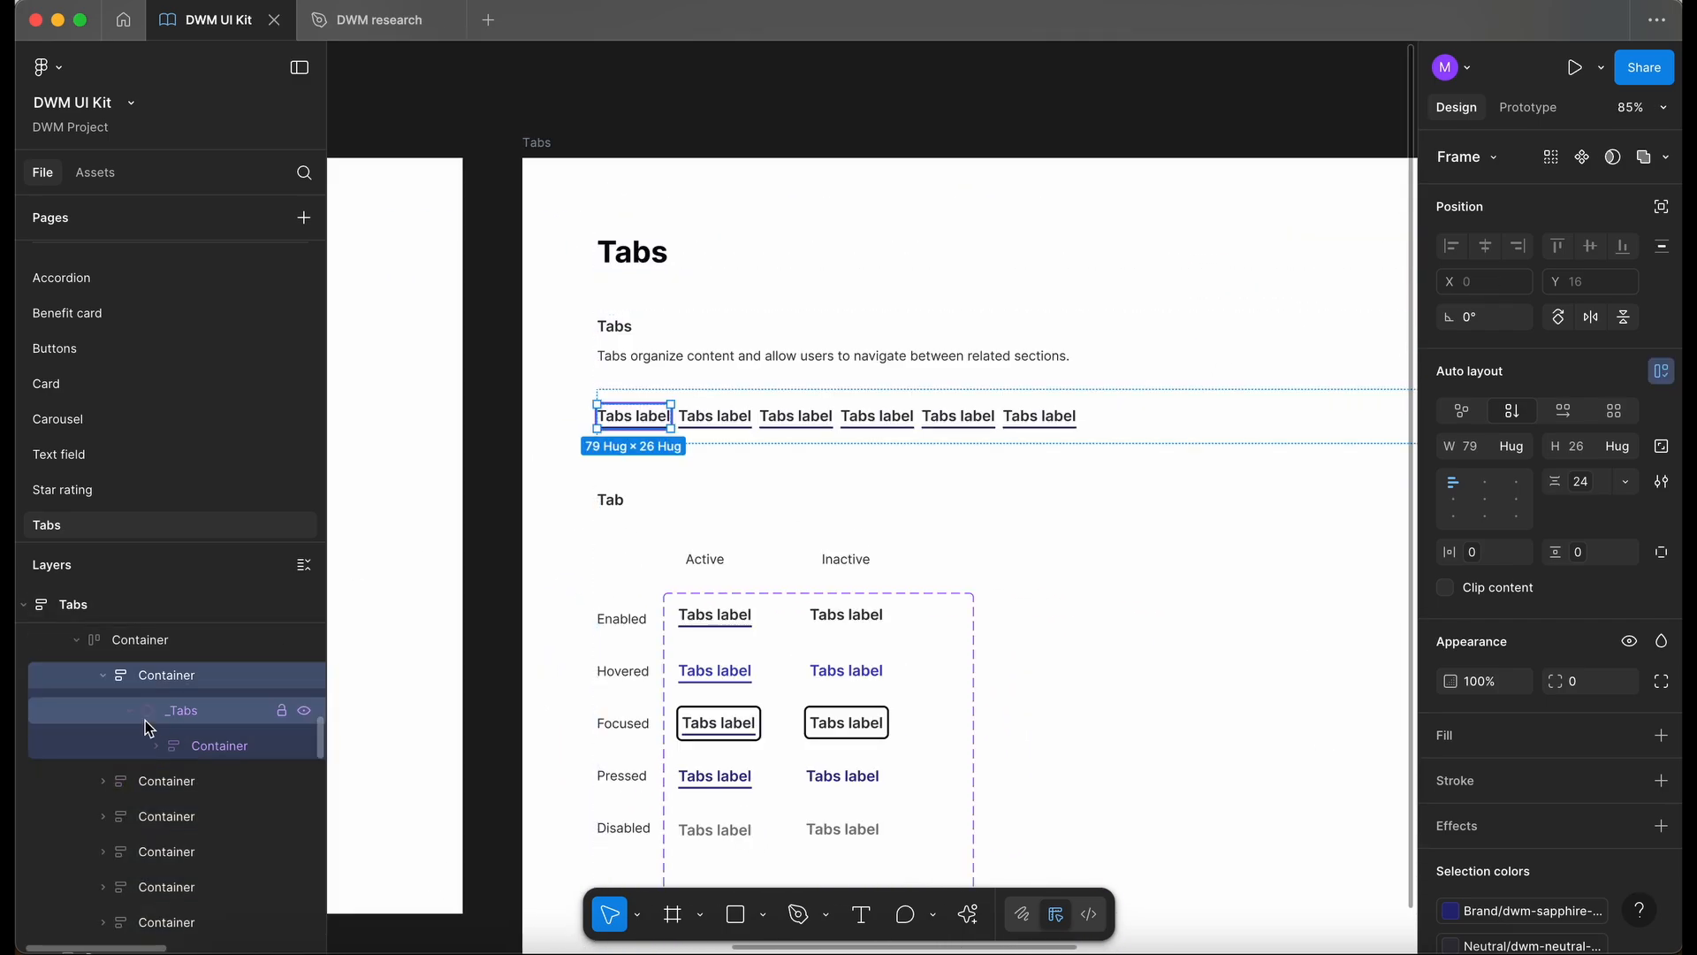
pyautogui.click(169, 783)
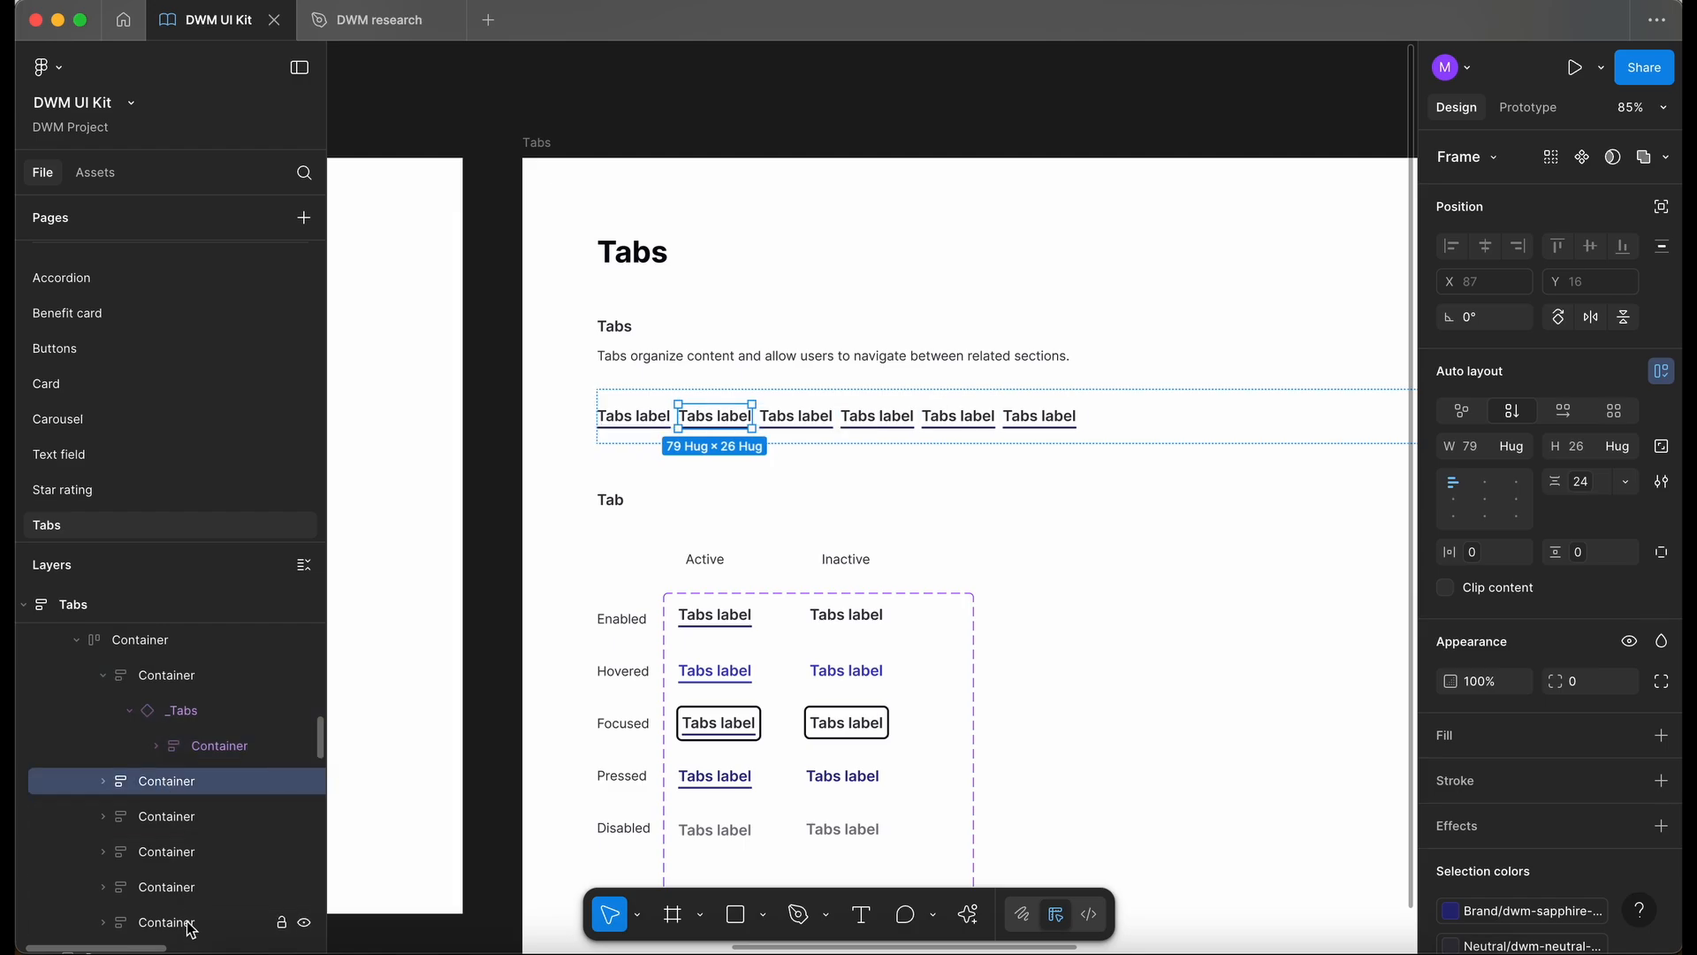
pyautogui.keyDown('shift'); pyautogui.click(191, 930); pyautogui.keyUp('shift')
pyautogui.press('Delete')
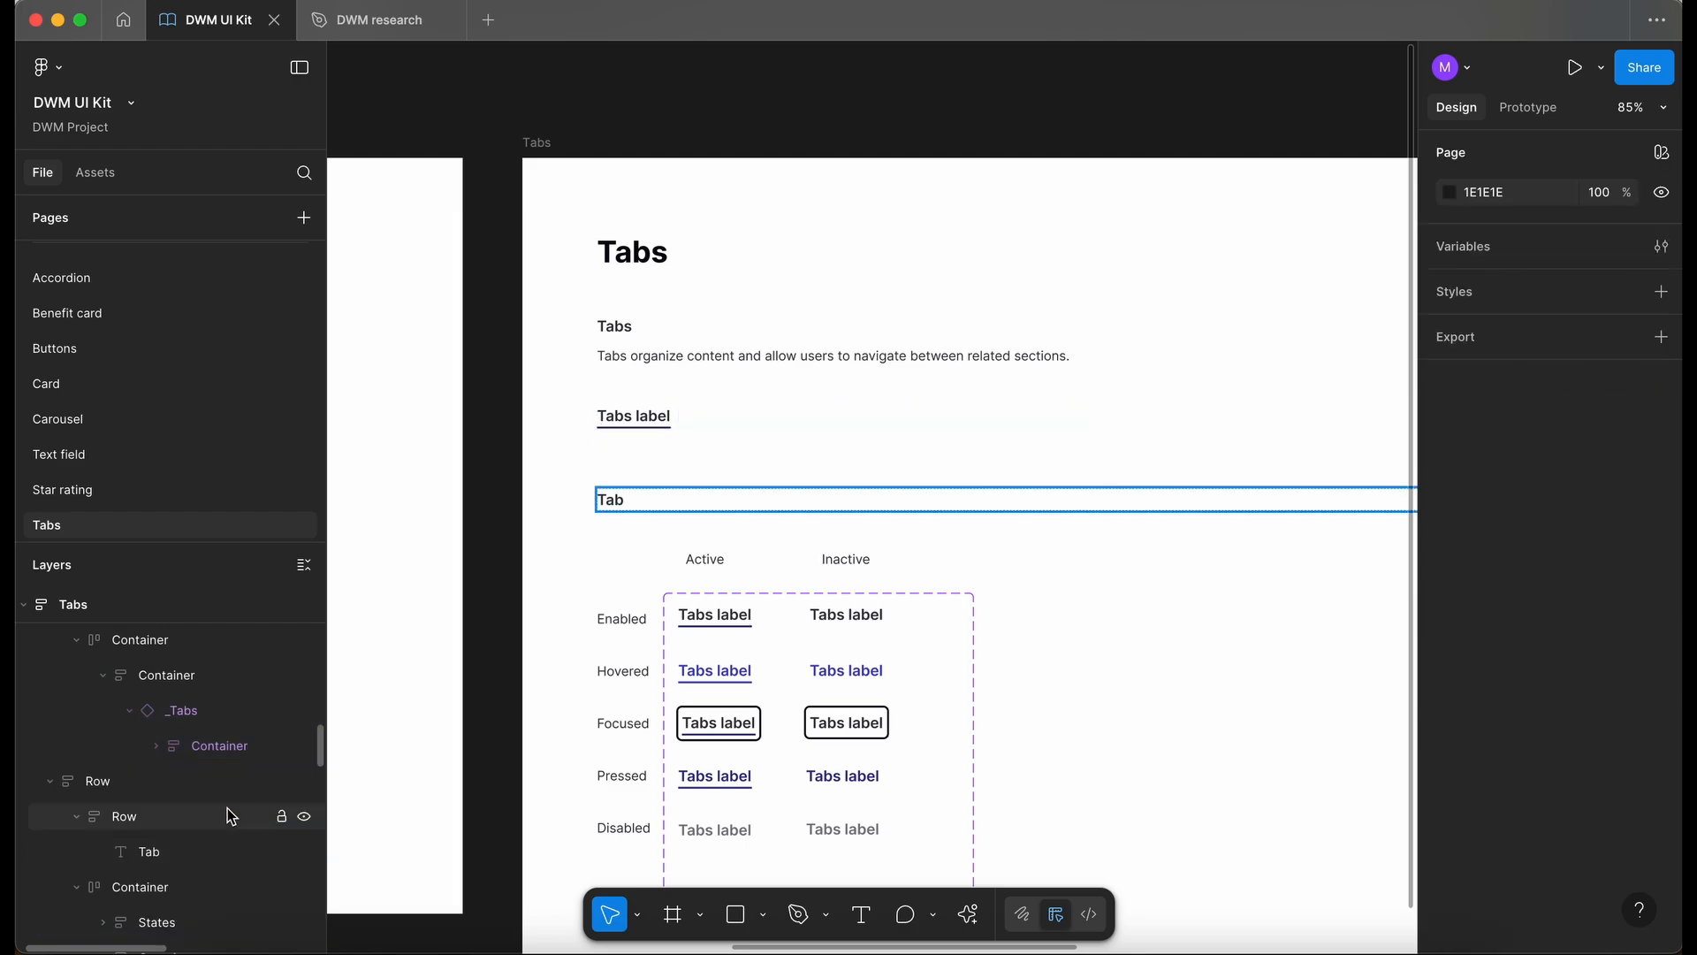
# Duplicate the _Tabs instance twice inside its Container and switch that Container's auto layout to horizontal.
pyautogui.click(193, 710)
pyautogui.press('super+d')
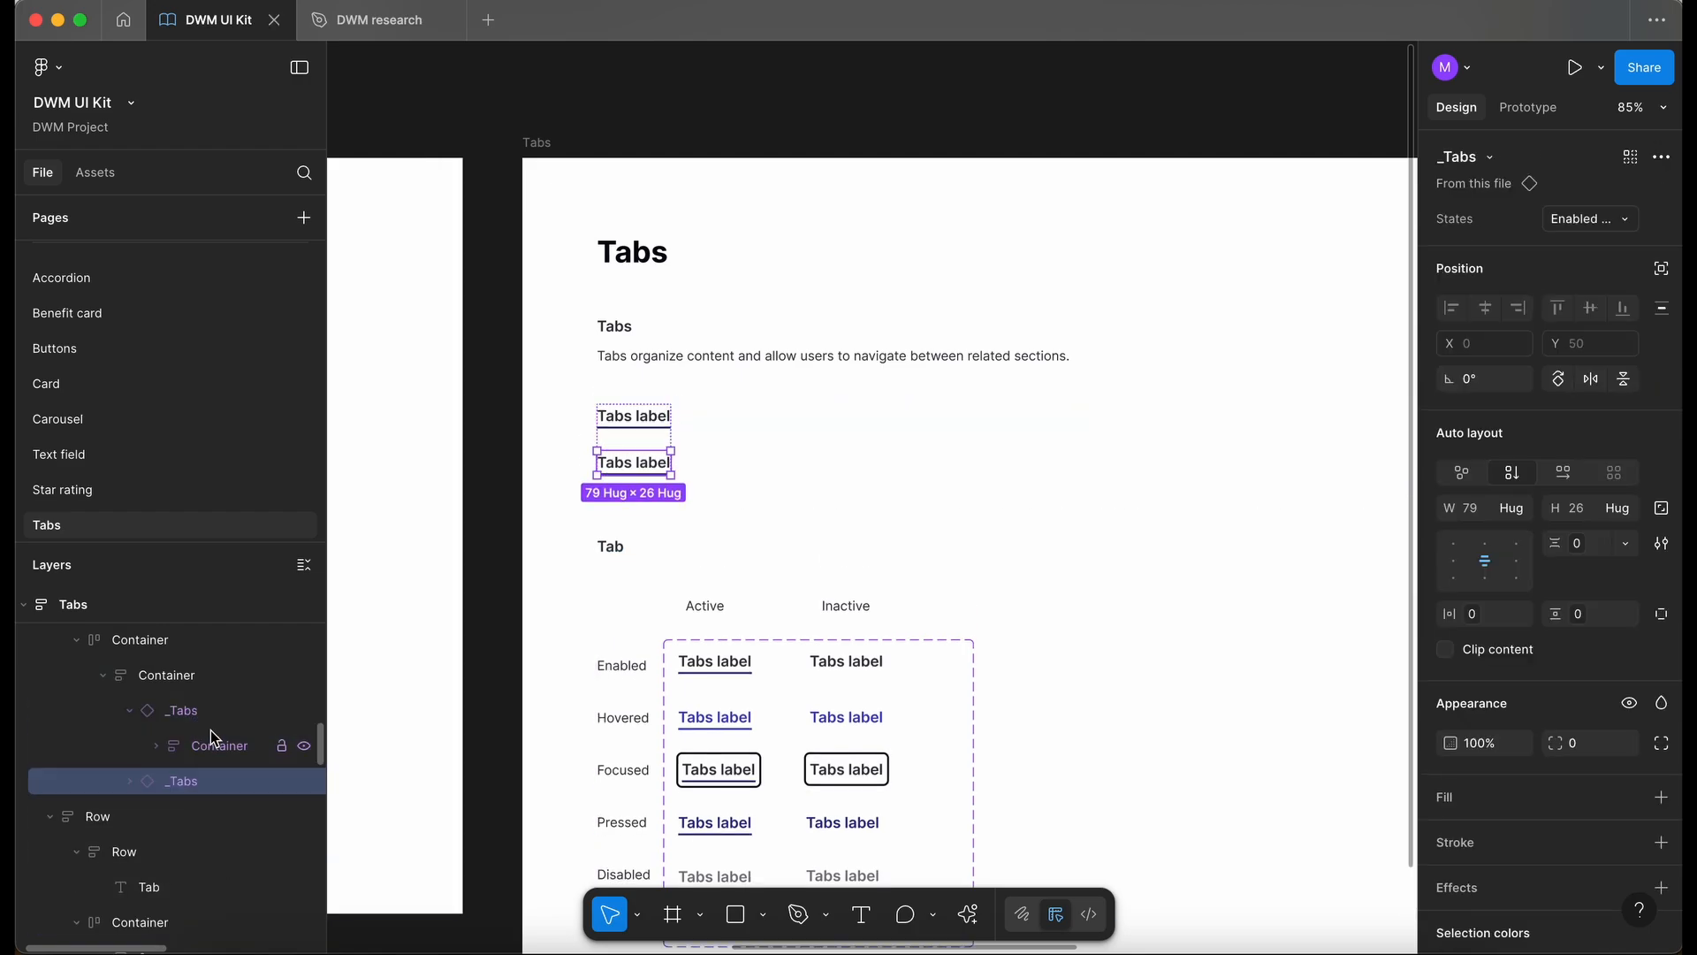
pyautogui.press('super+d')
pyautogui.click(166, 674)
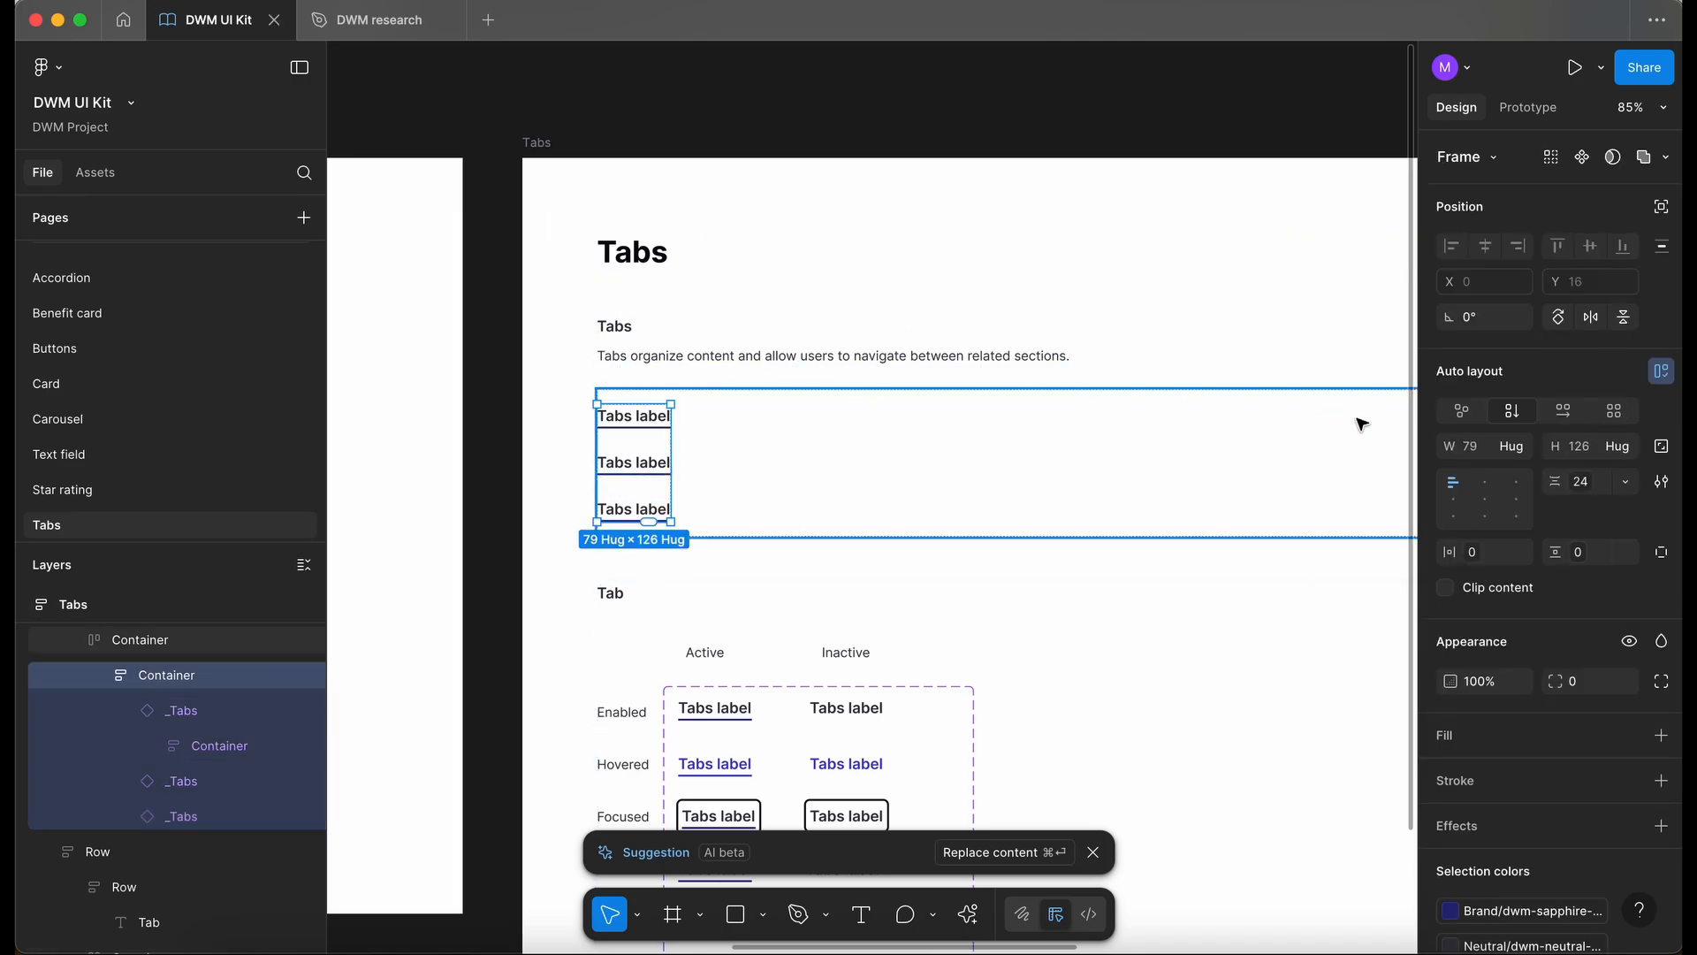
pyautogui.click(1574, 422)
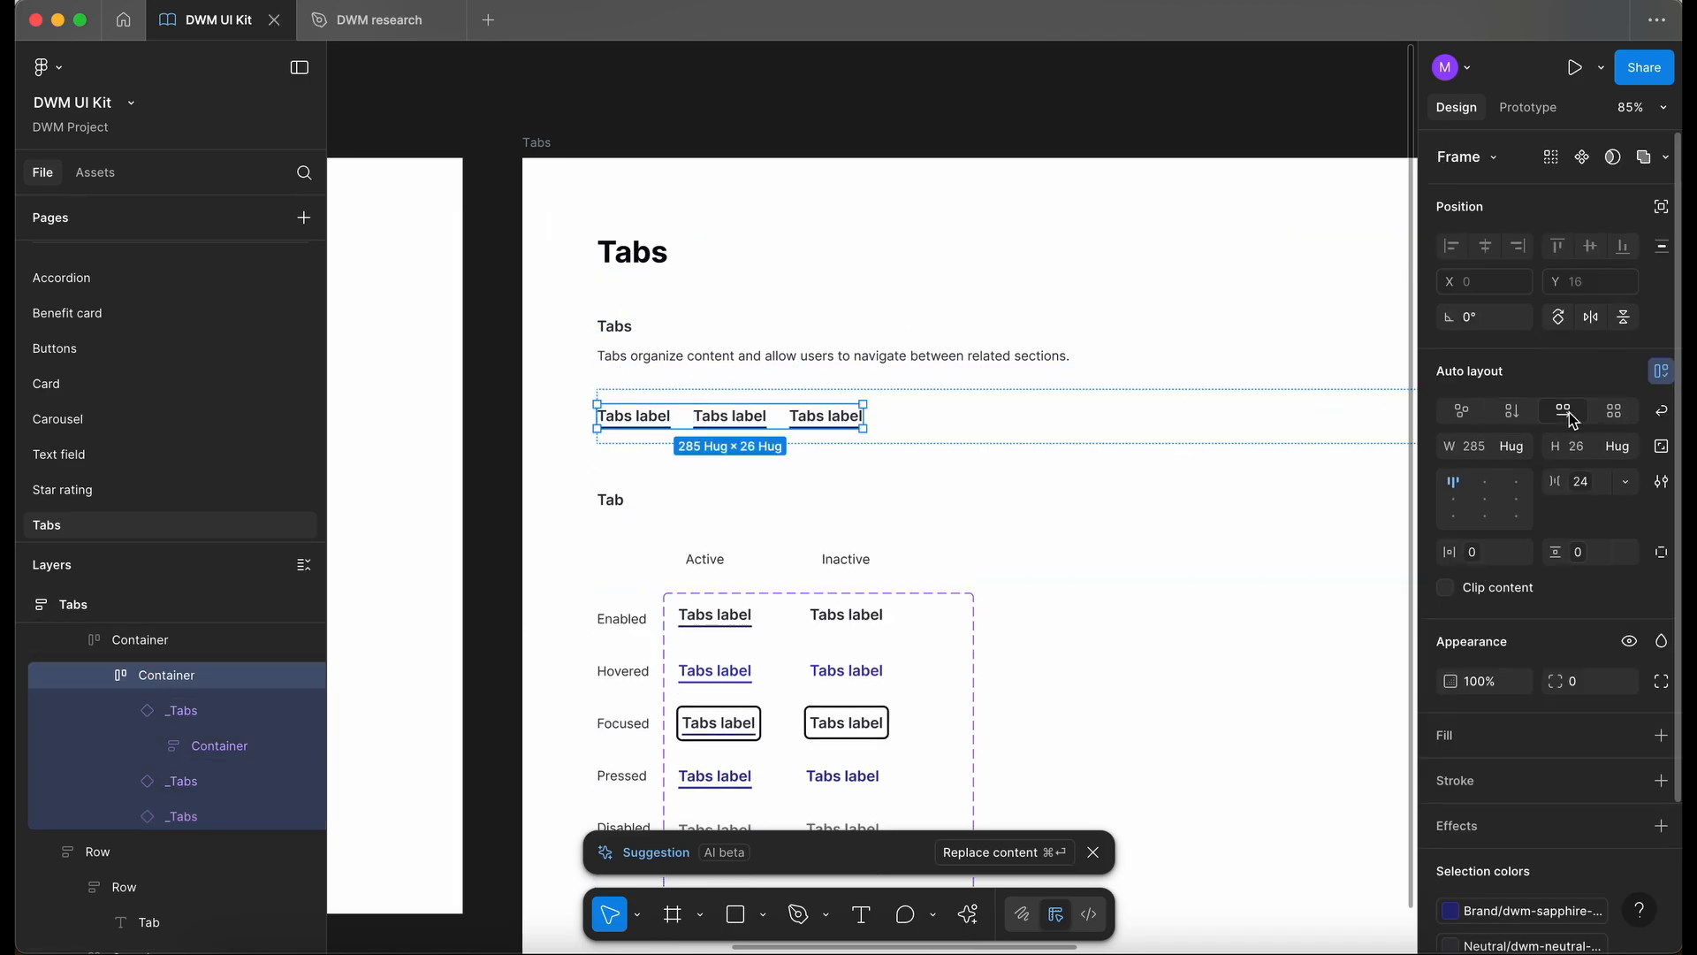
# Duplicate a _Tabs instance three more times inside the horizontal Container to complete a row of six tabs.
pyautogui.click(215, 709)
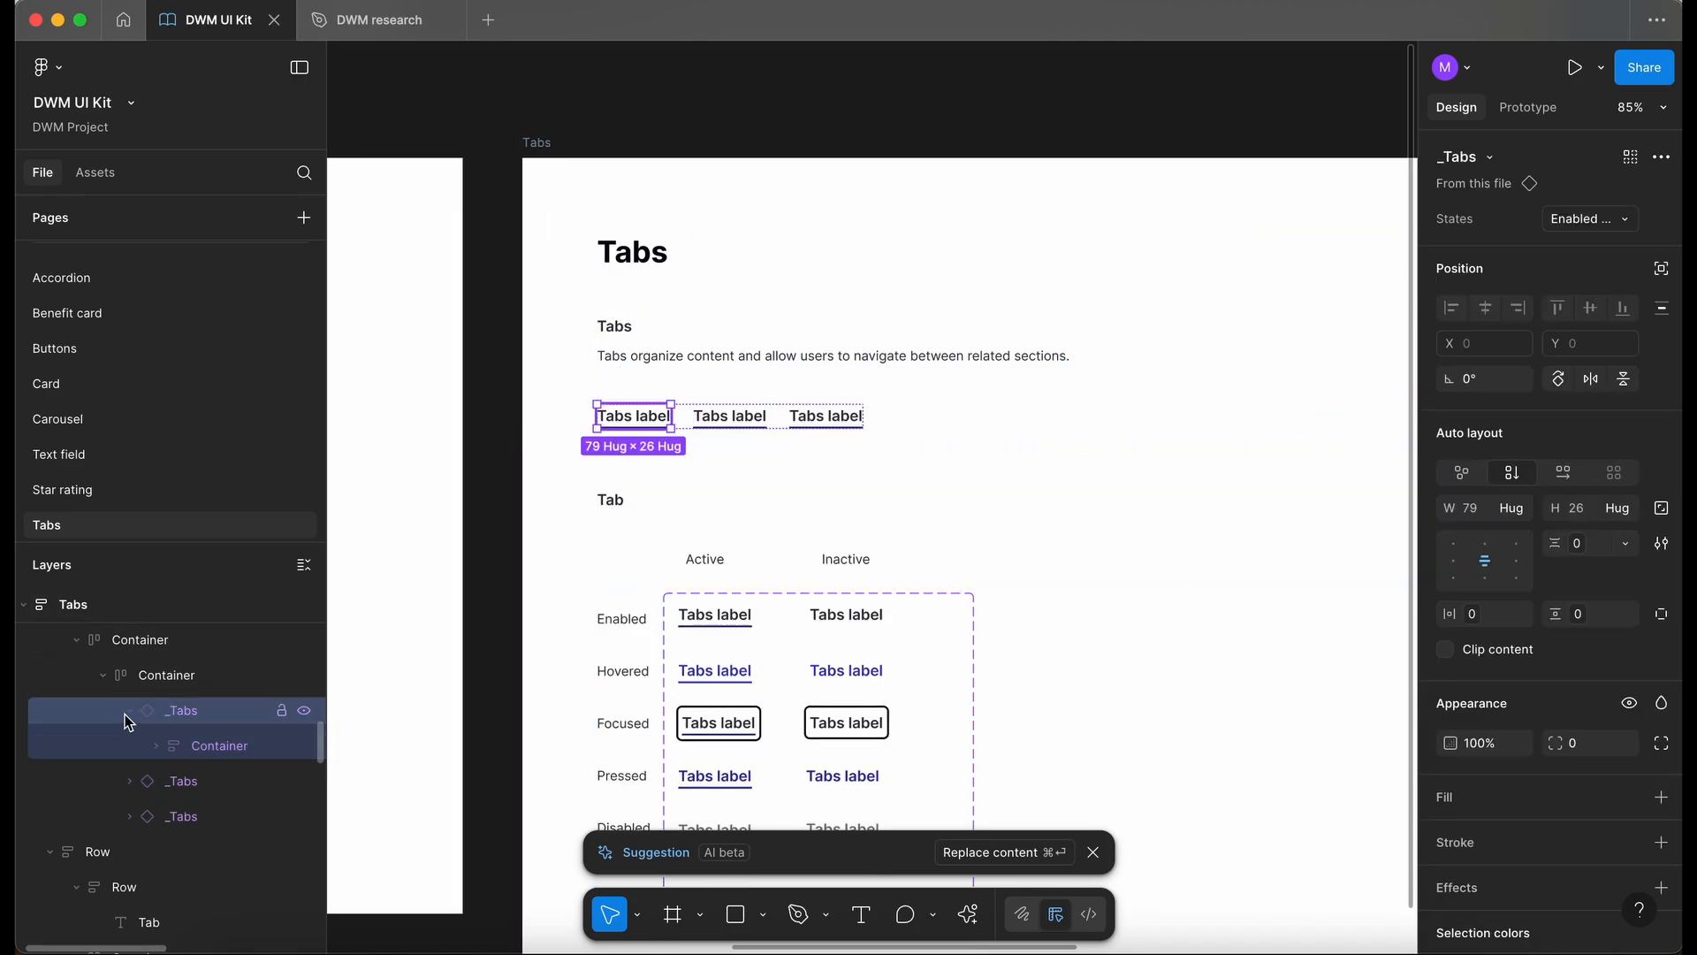
pyautogui.click(128, 712)
pyautogui.click(205, 776)
pyautogui.press('super+d')
pyautogui.press('super+d')
pyautogui.press('super+d')
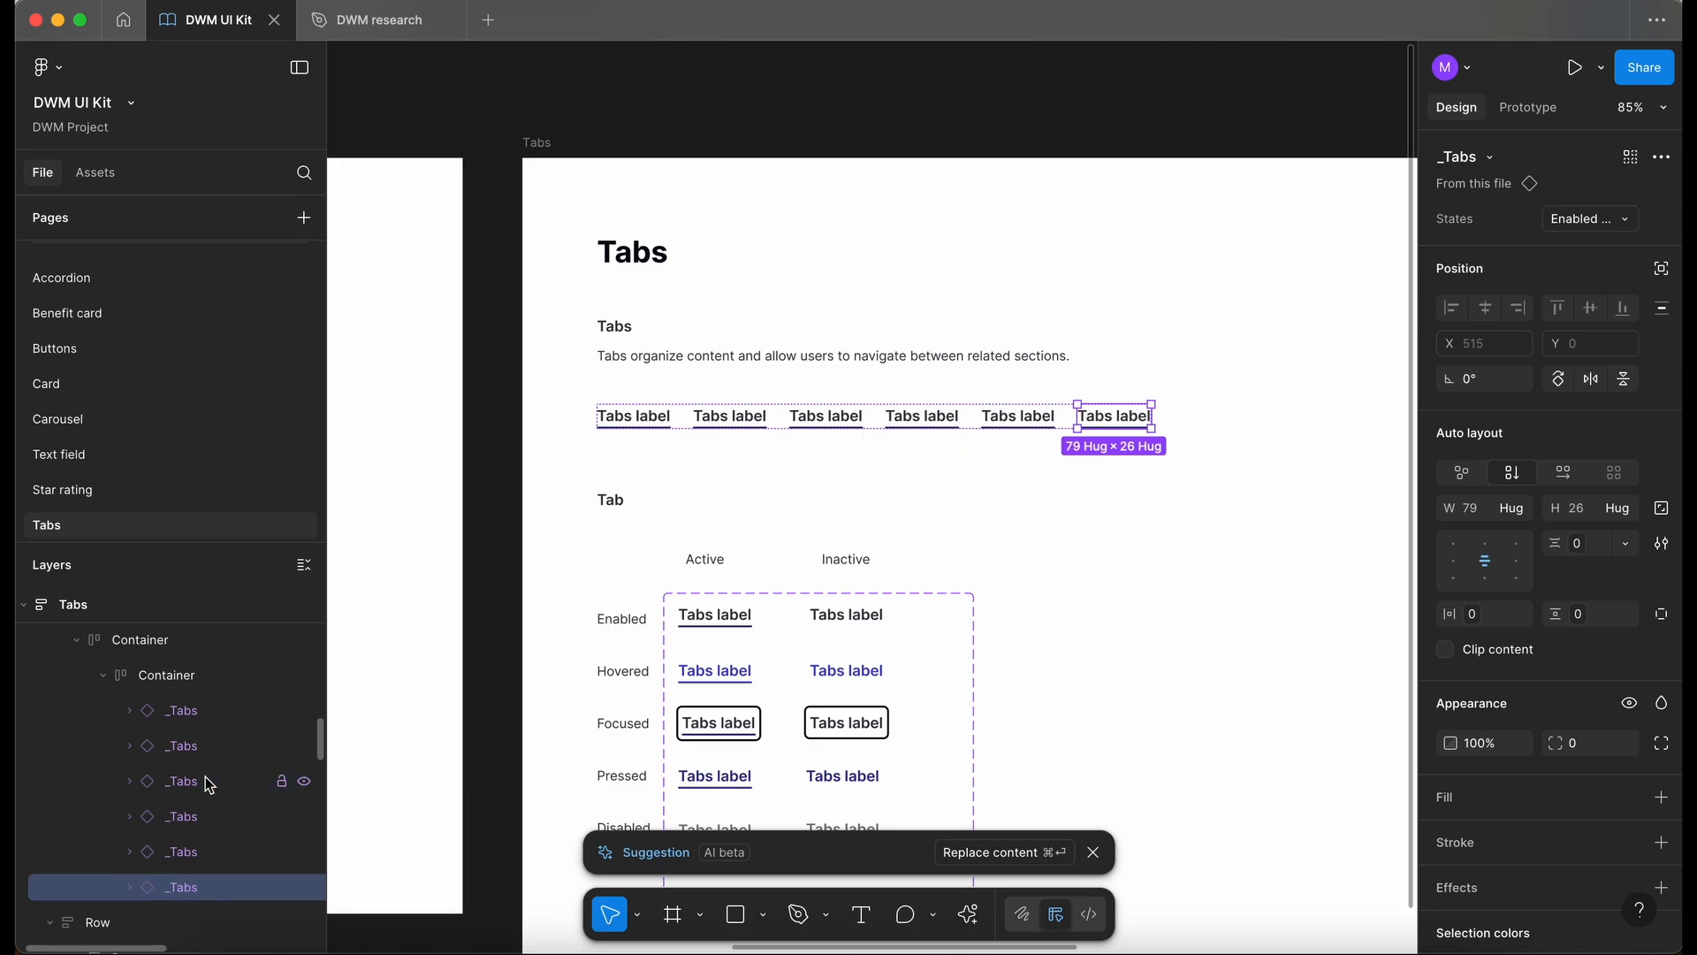
# Set the state of the last five tabs in the upper row to Enabled inactive, leaving the first one active.
pyautogui.scroll(-2, 661, 433)
pyautogui.hscroll(3, 661, 433)
pyautogui.click(513, 342)
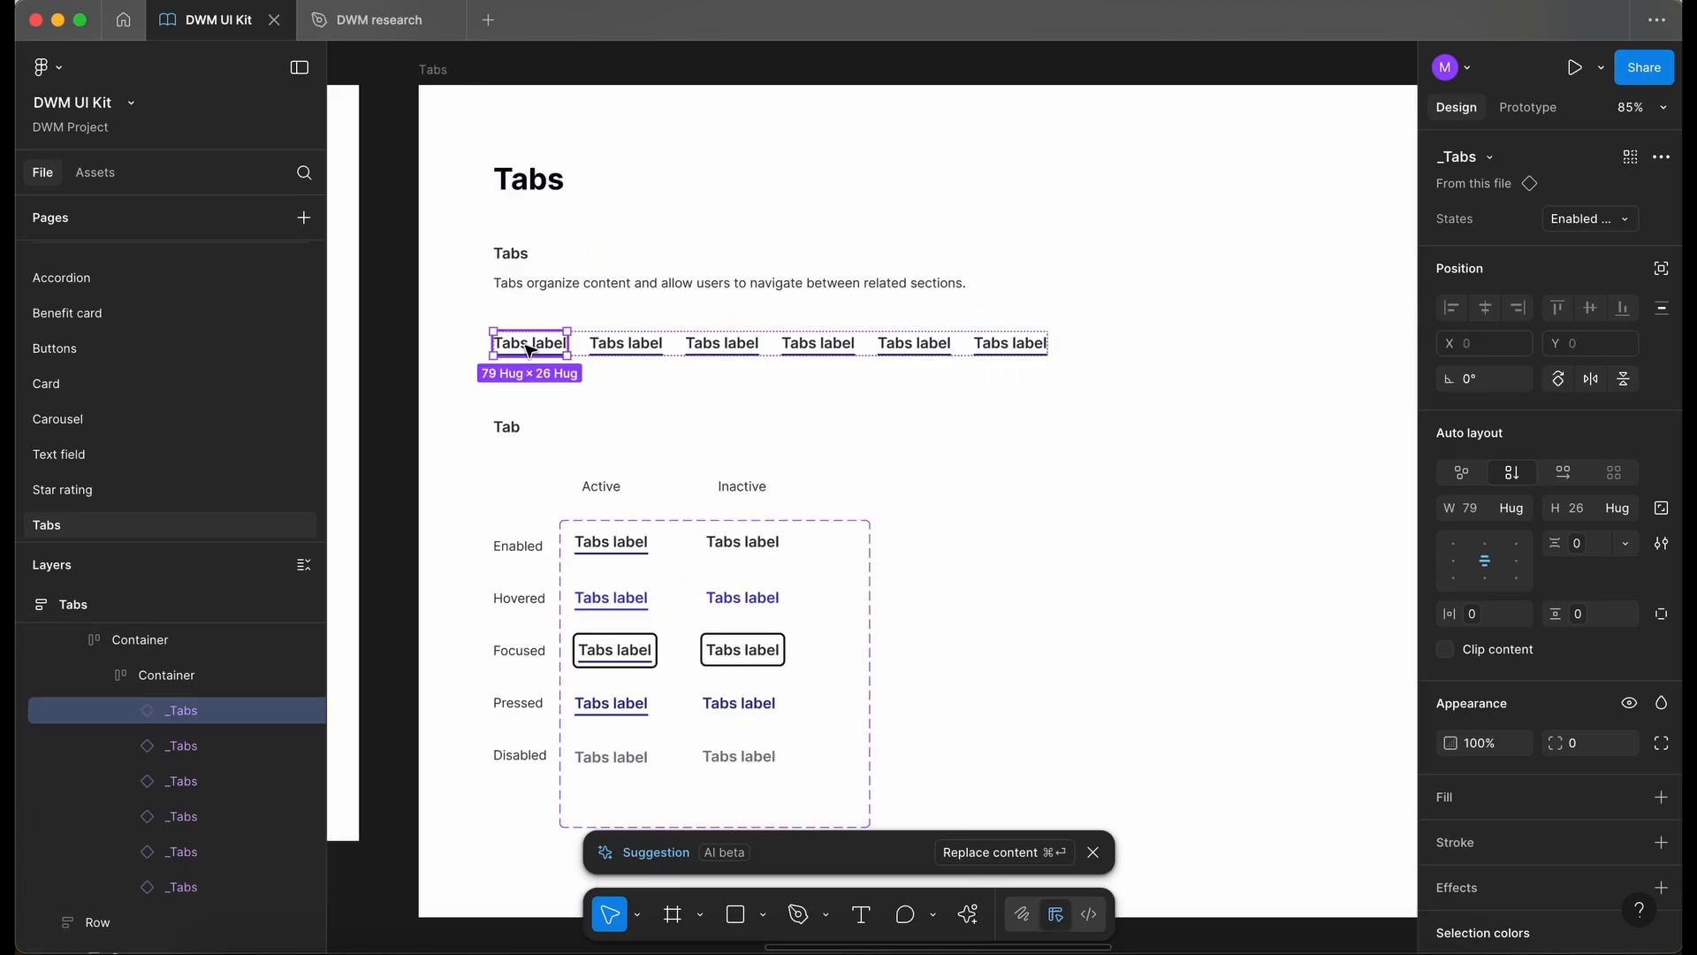
pyautogui.click(642, 344)
pyautogui.keyDown('shift'); pyautogui.click(727, 344); pyautogui.keyUp('shift')
pyautogui.keyDown('shift'); pyautogui.click(845, 351); pyautogui.keyUp('shift')
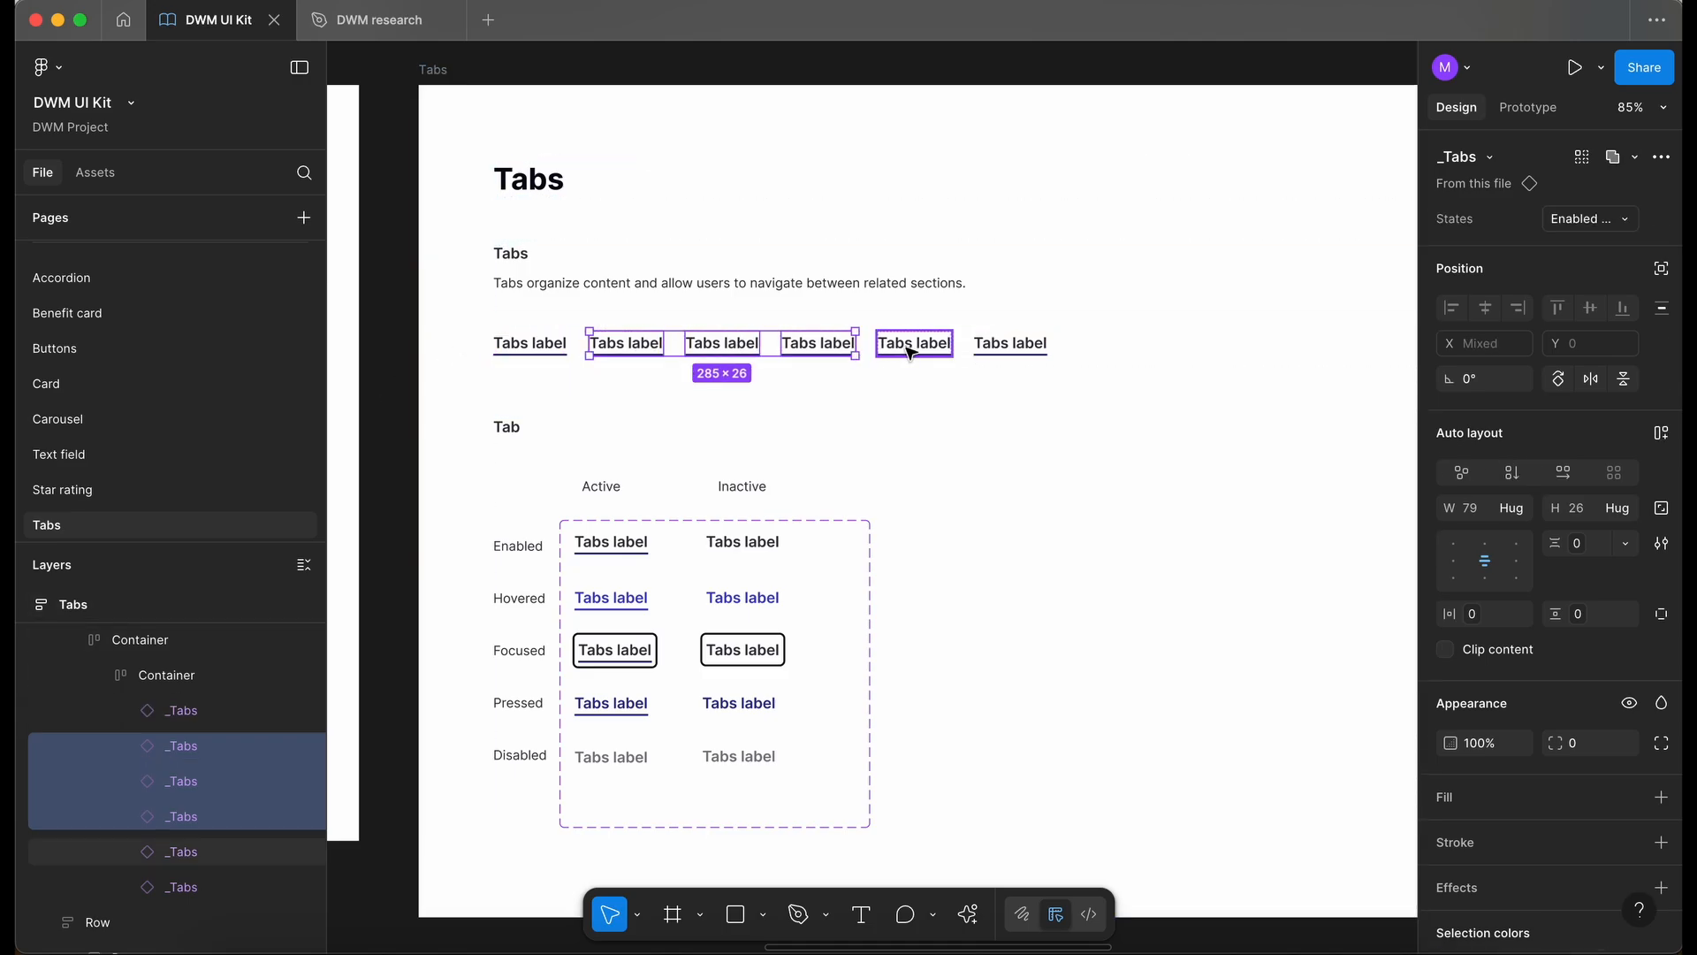
pyautogui.keyDown('shift'); pyautogui.click(915, 346); pyautogui.keyUp('shift')
pyautogui.keyDown('shift'); pyautogui.click(1012, 349); pyautogui.keyUp('shift')
pyautogui.click(1627, 221)
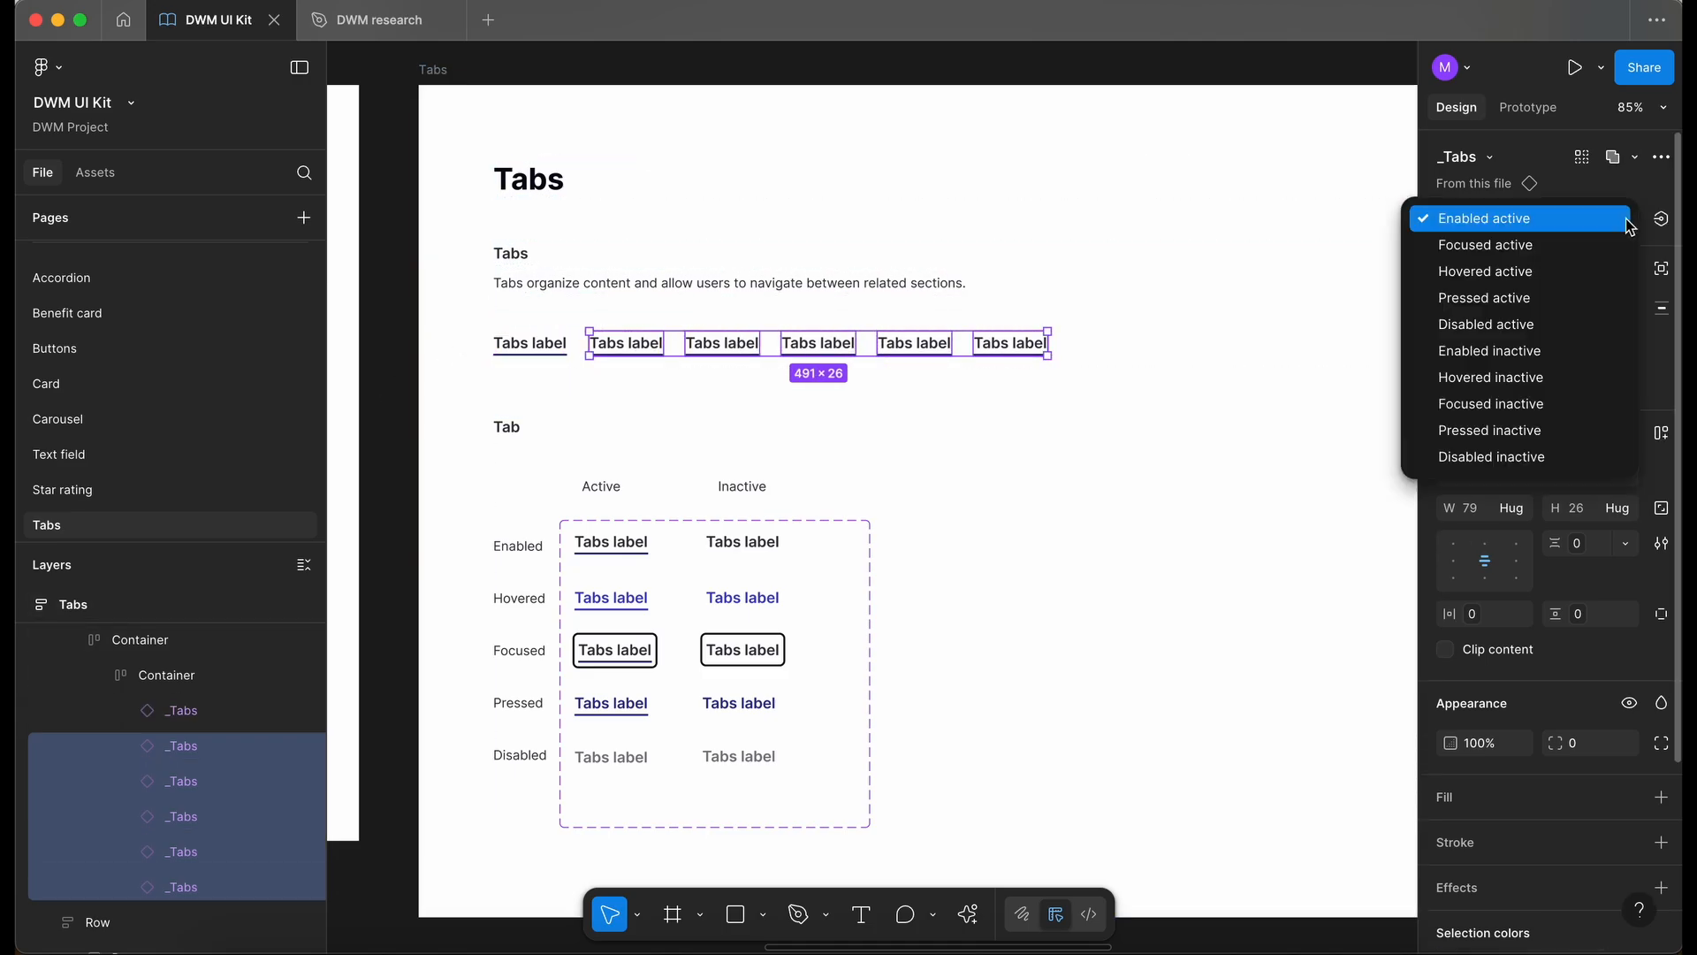
pyautogui.click(1547, 352)
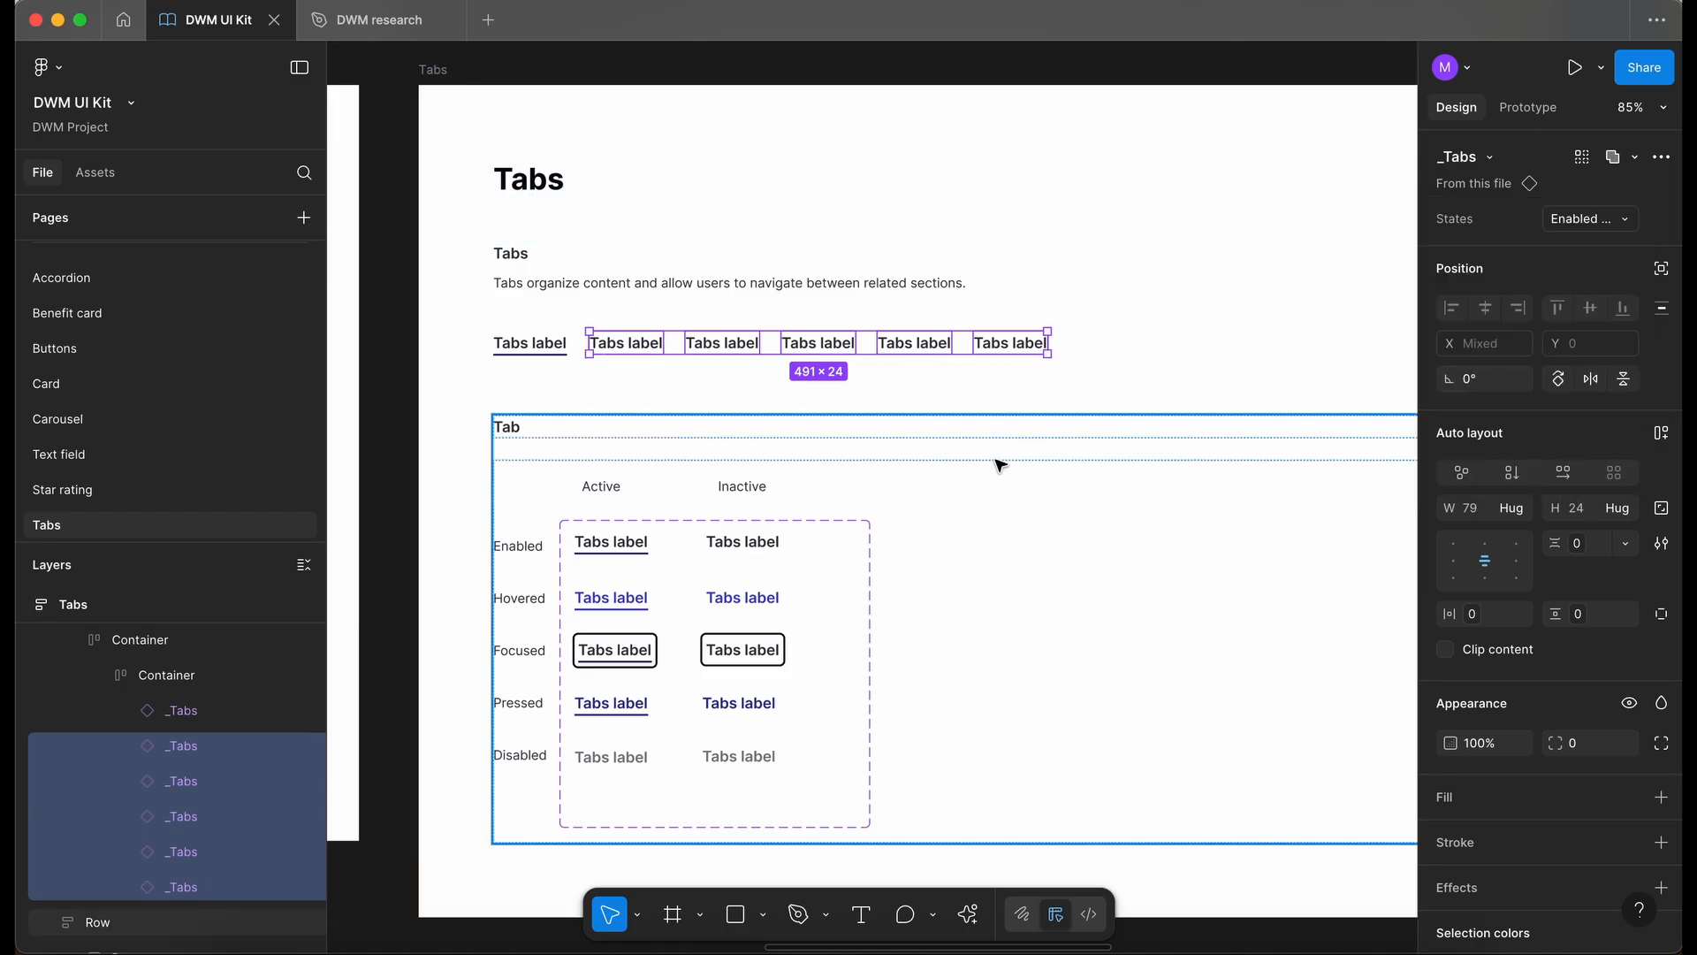
pyautogui.click(405, 380)
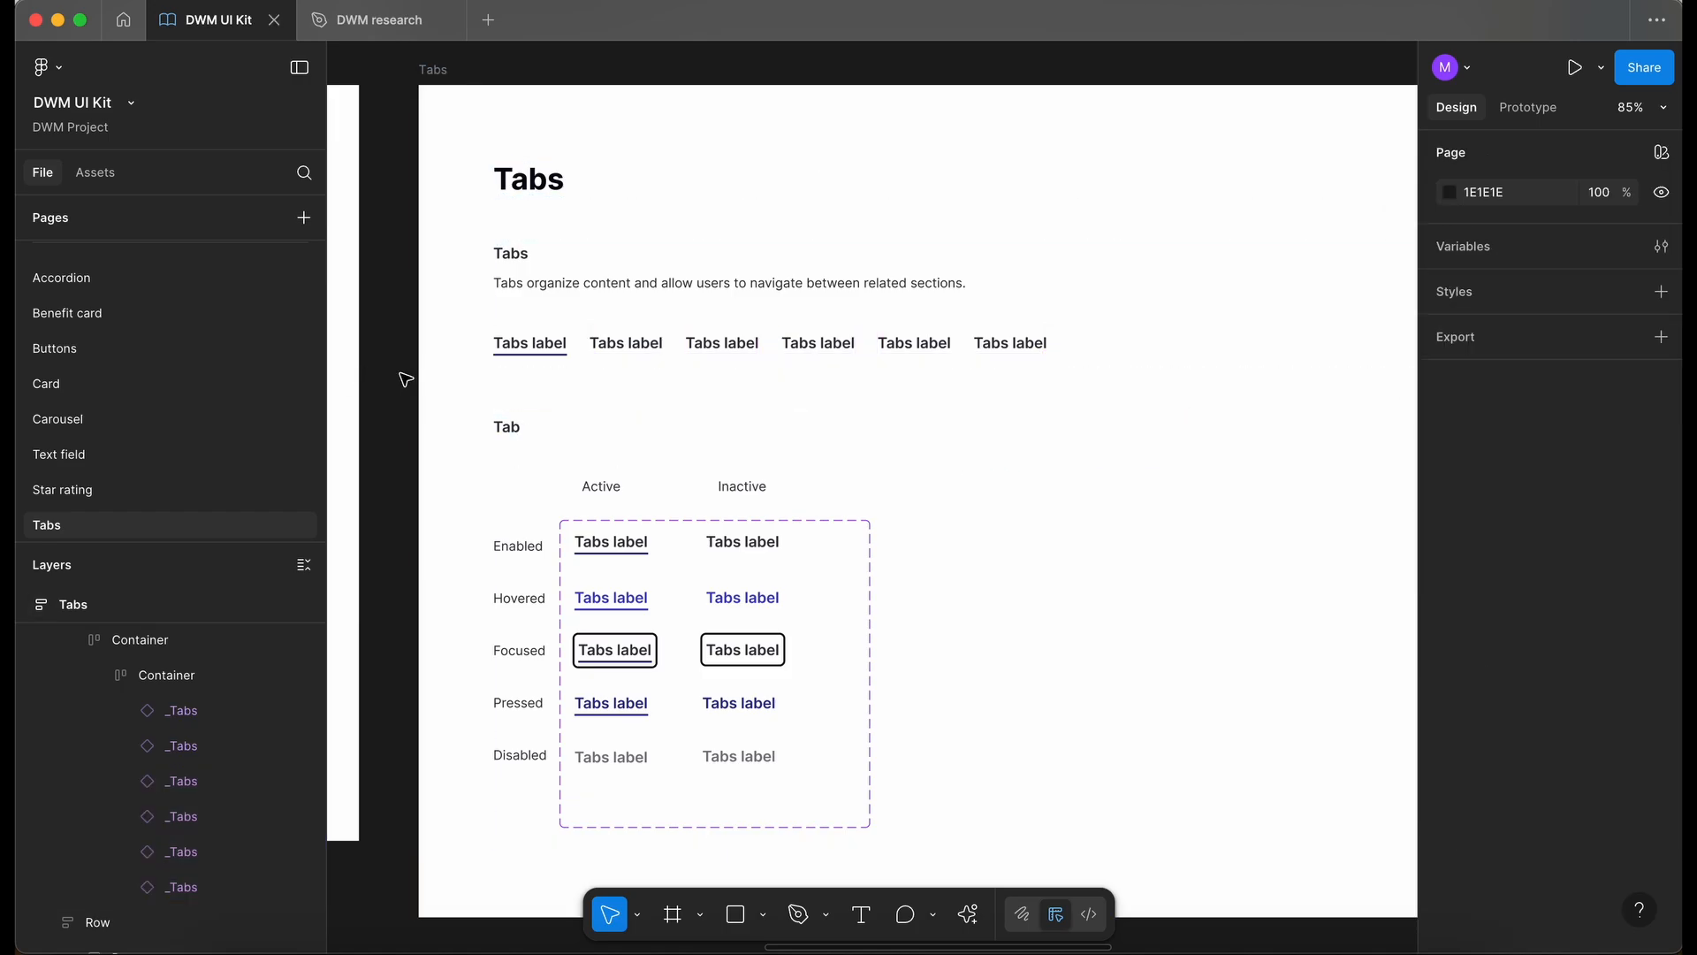
# Rename the Container that holds the six _Tabs instances to "Tabs".
pyautogui.click(543, 354)
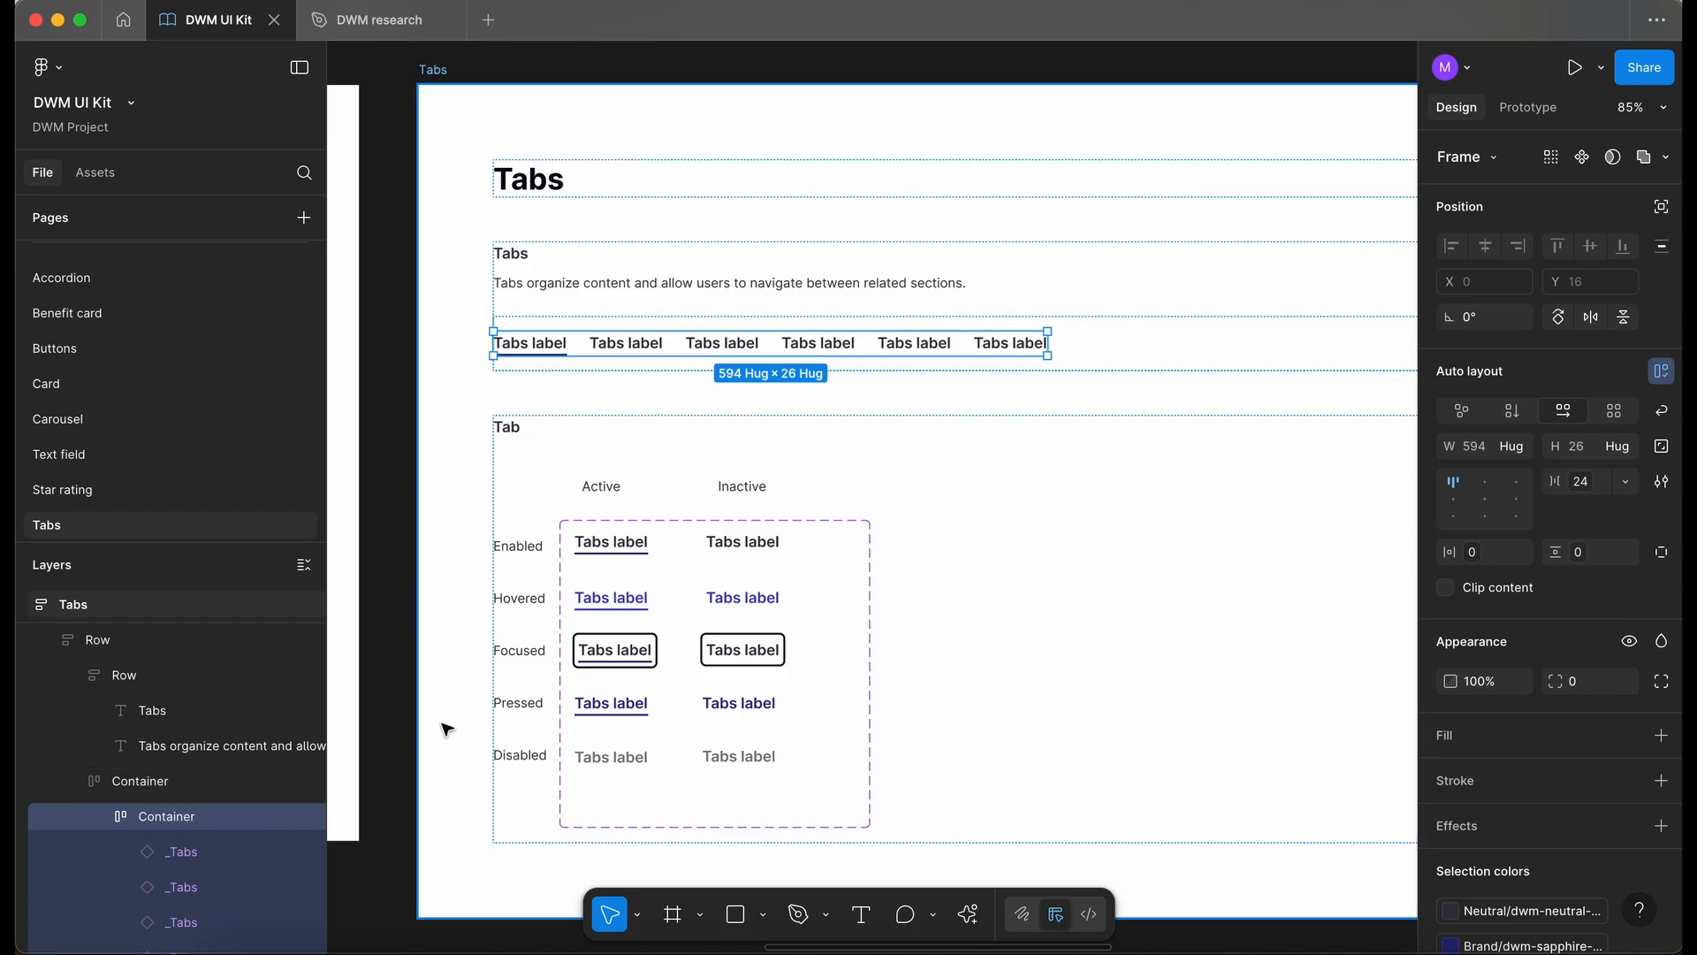
pyautogui.doubleClick(184, 819)
pyautogui.write('Ta')
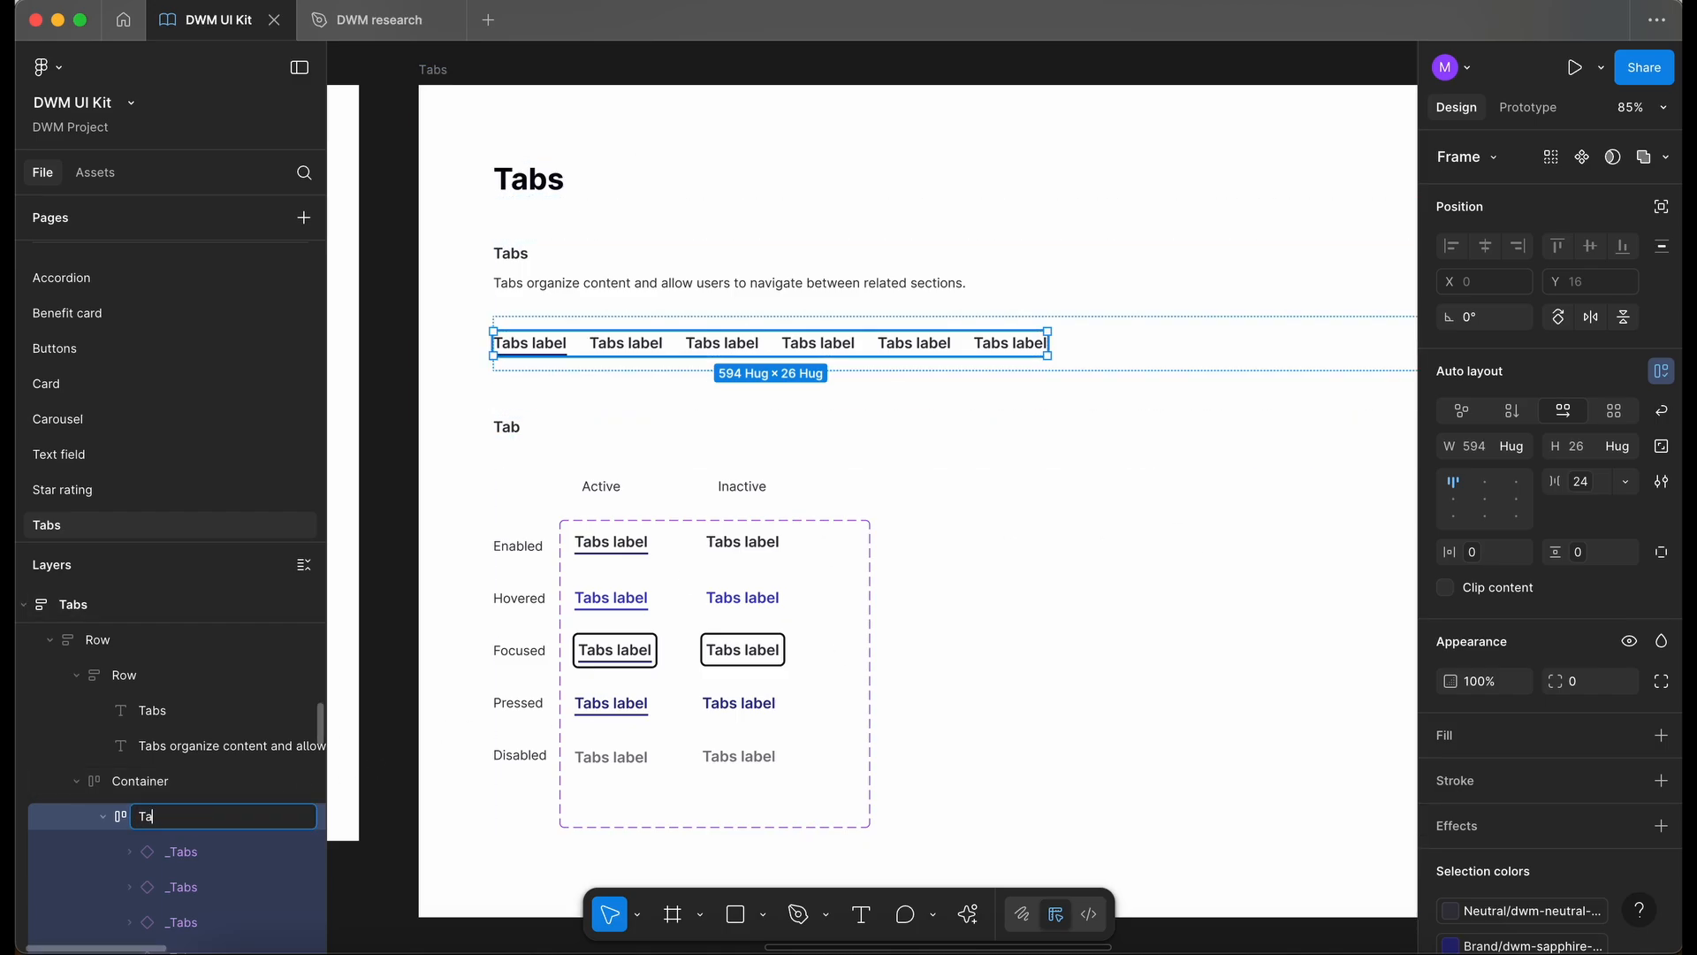
pyautogui.write('bs')
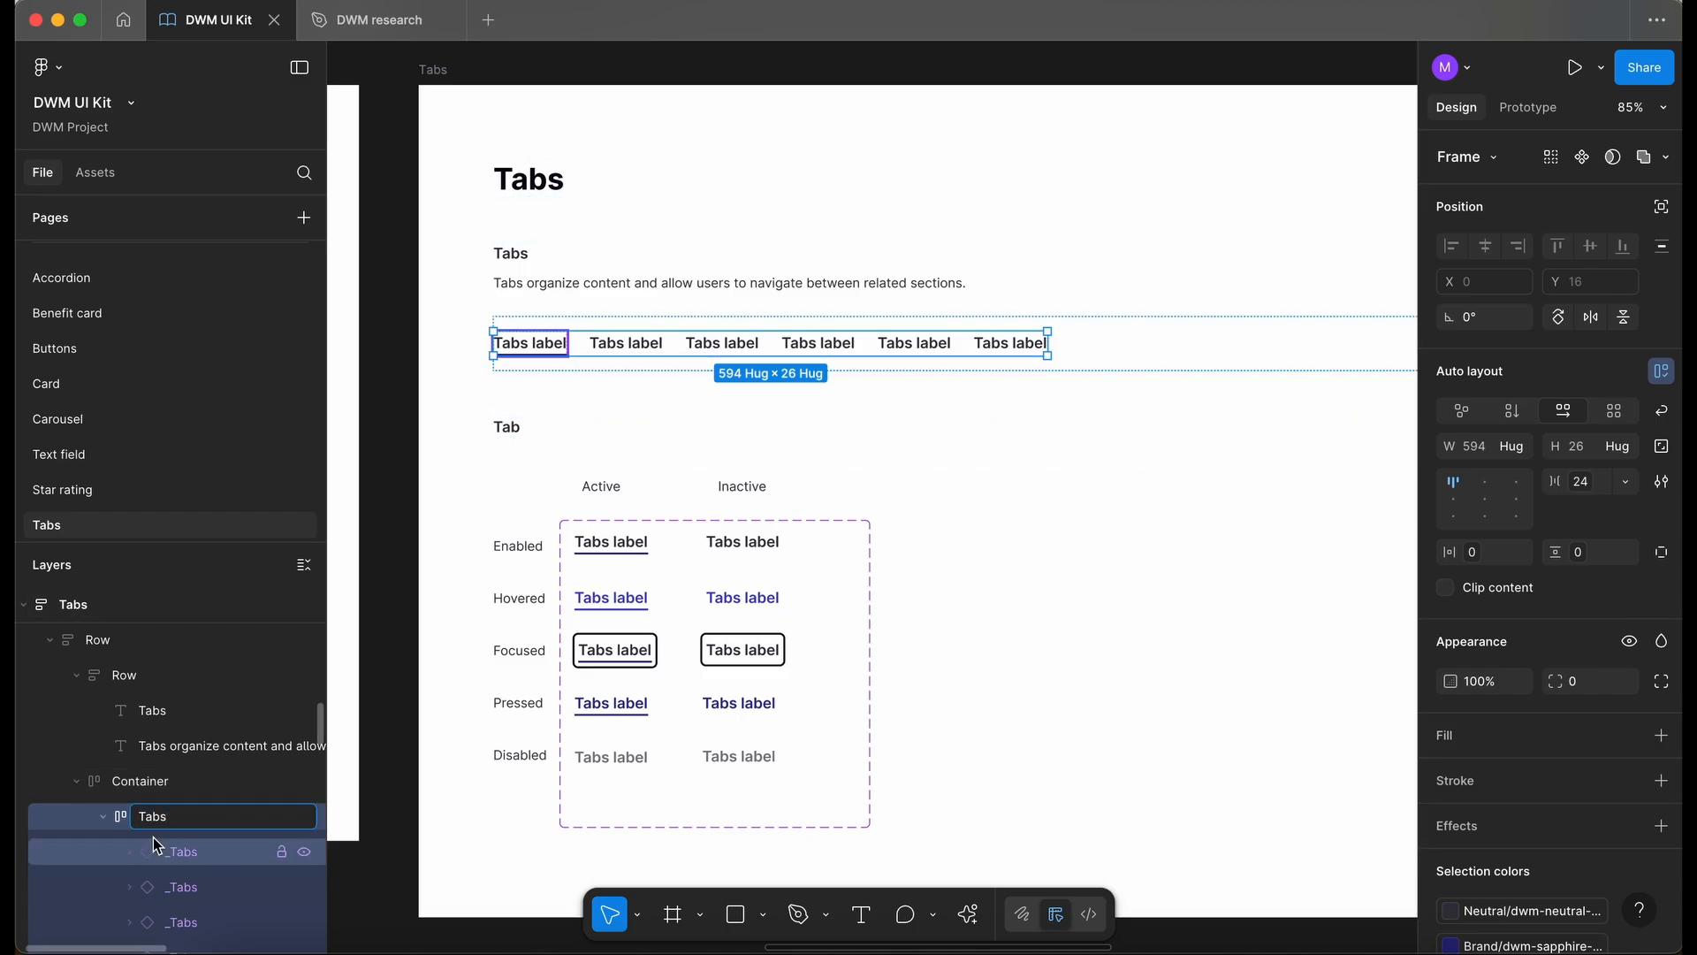
pyautogui.click(195, 850)
pyautogui.click(194, 820)
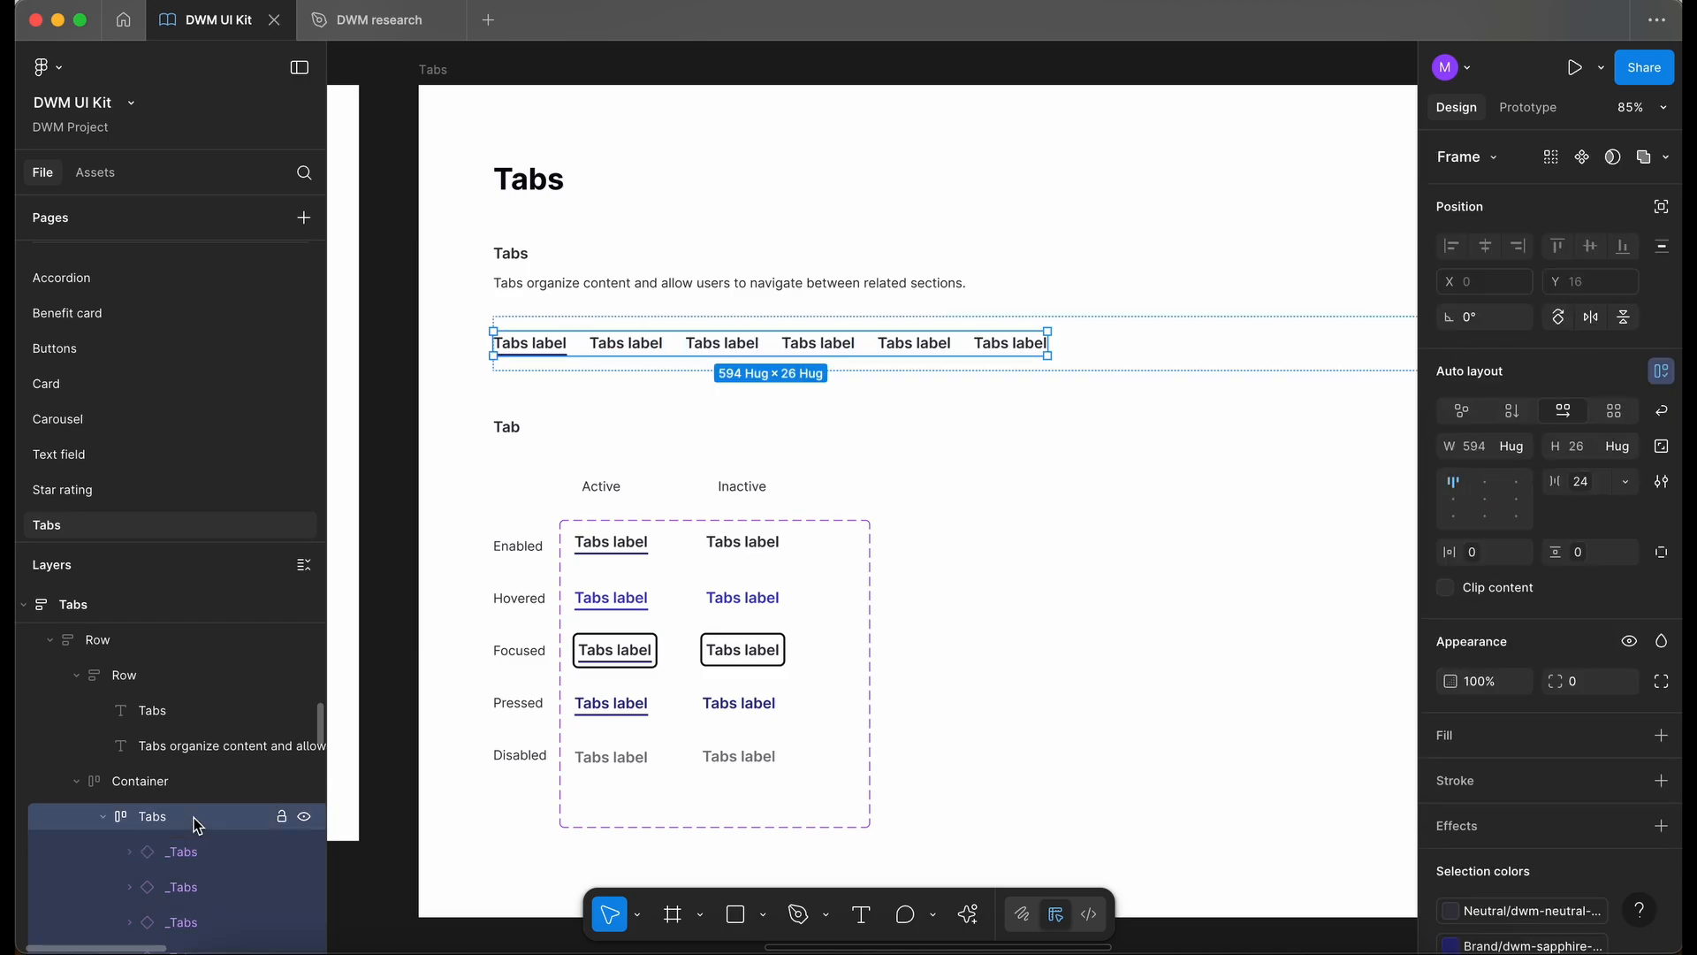
# Set the horizontal gap between the six tabs to the 16px variable.
pyautogui.click(1588, 487)
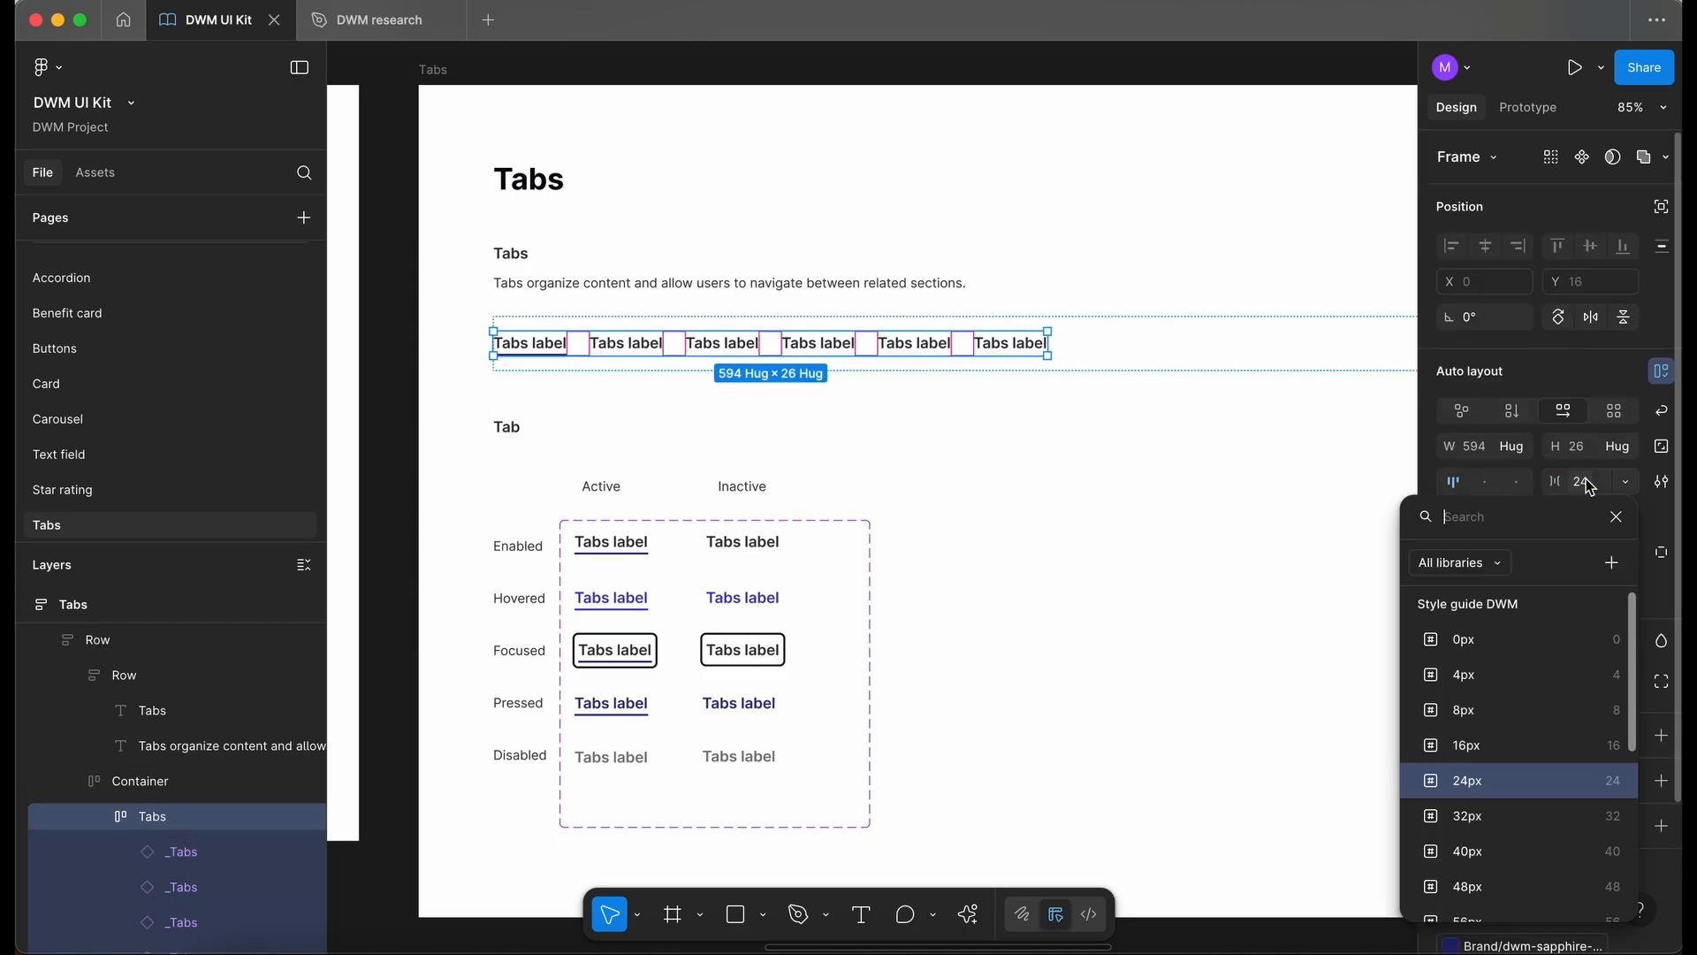
pyautogui.click(1476, 745)
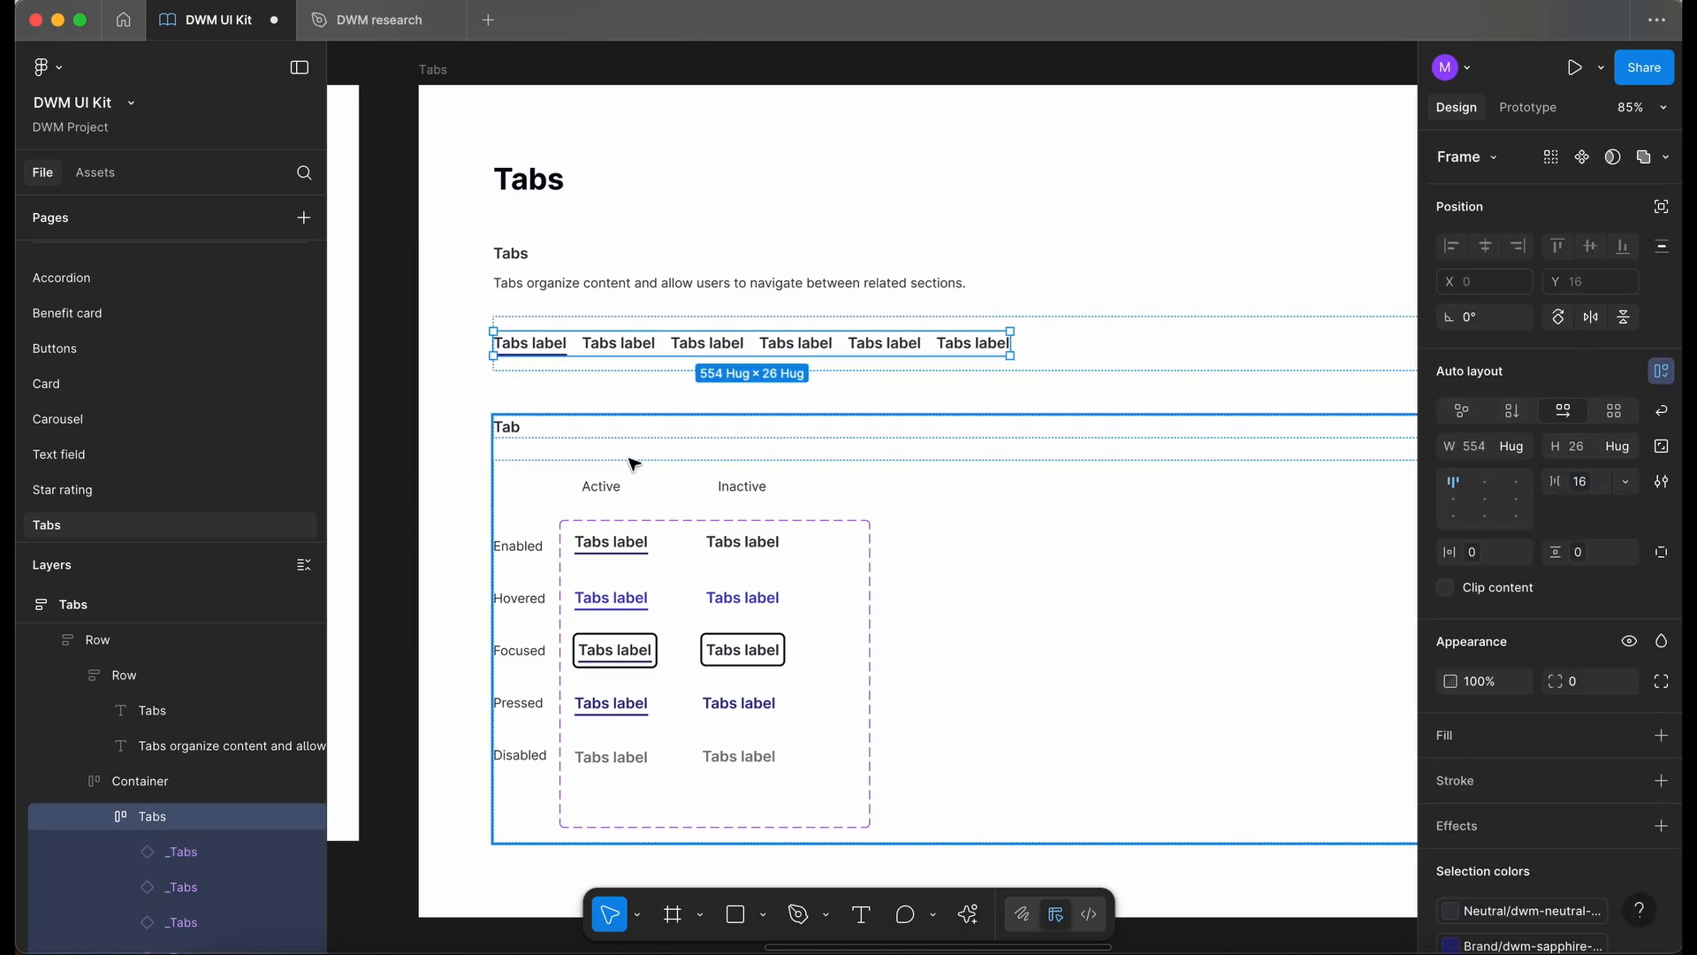
pyautogui.scroll(3, 576, 356)
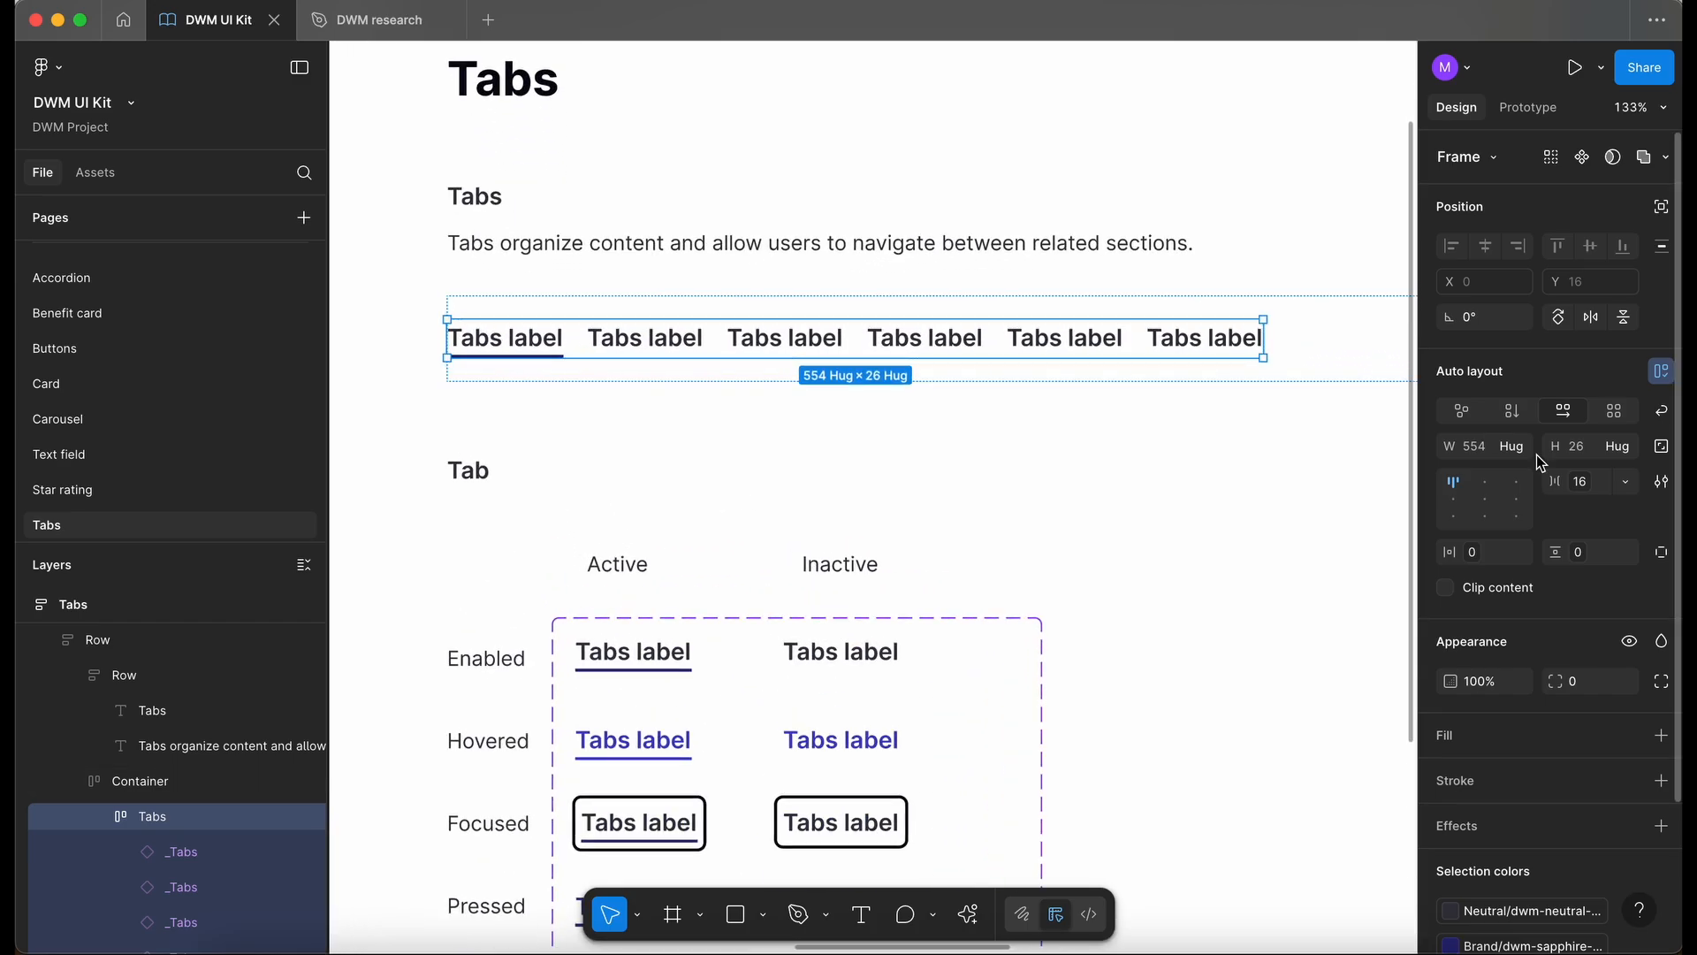
# Try the 8px gap variable on the row of tabs and return the gap to 16px.
pyautogui.click(1578, 487)
pyautogui.click(1467, 719)
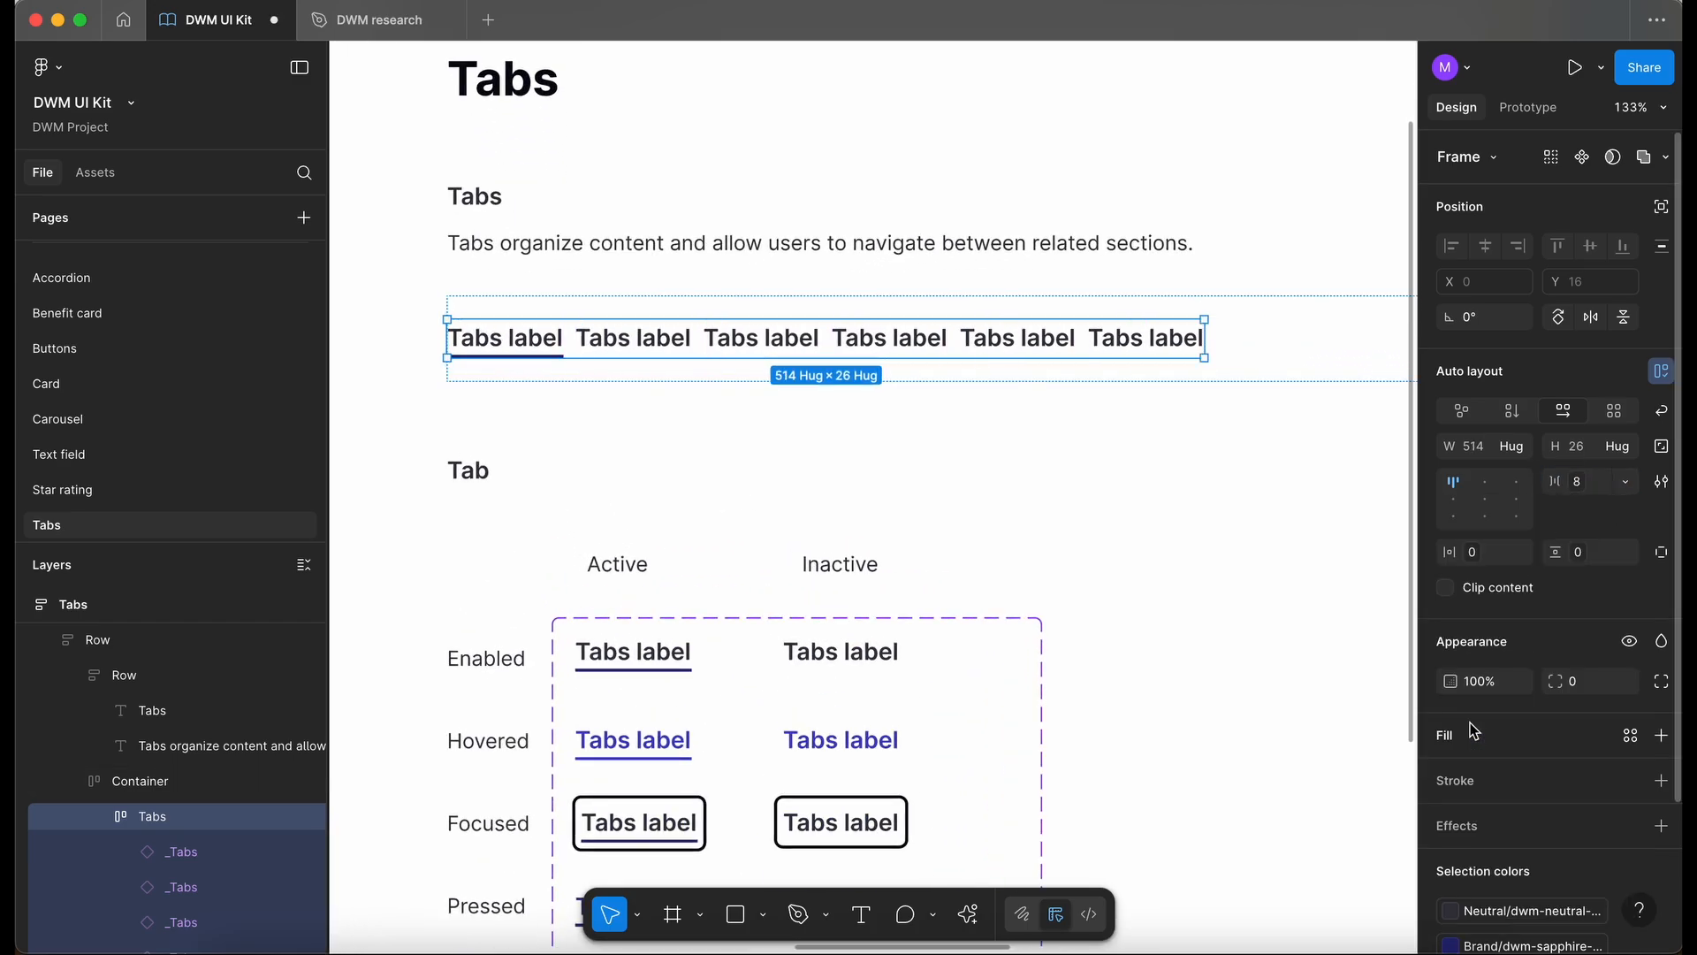
pyautogui.click(1579, 483)
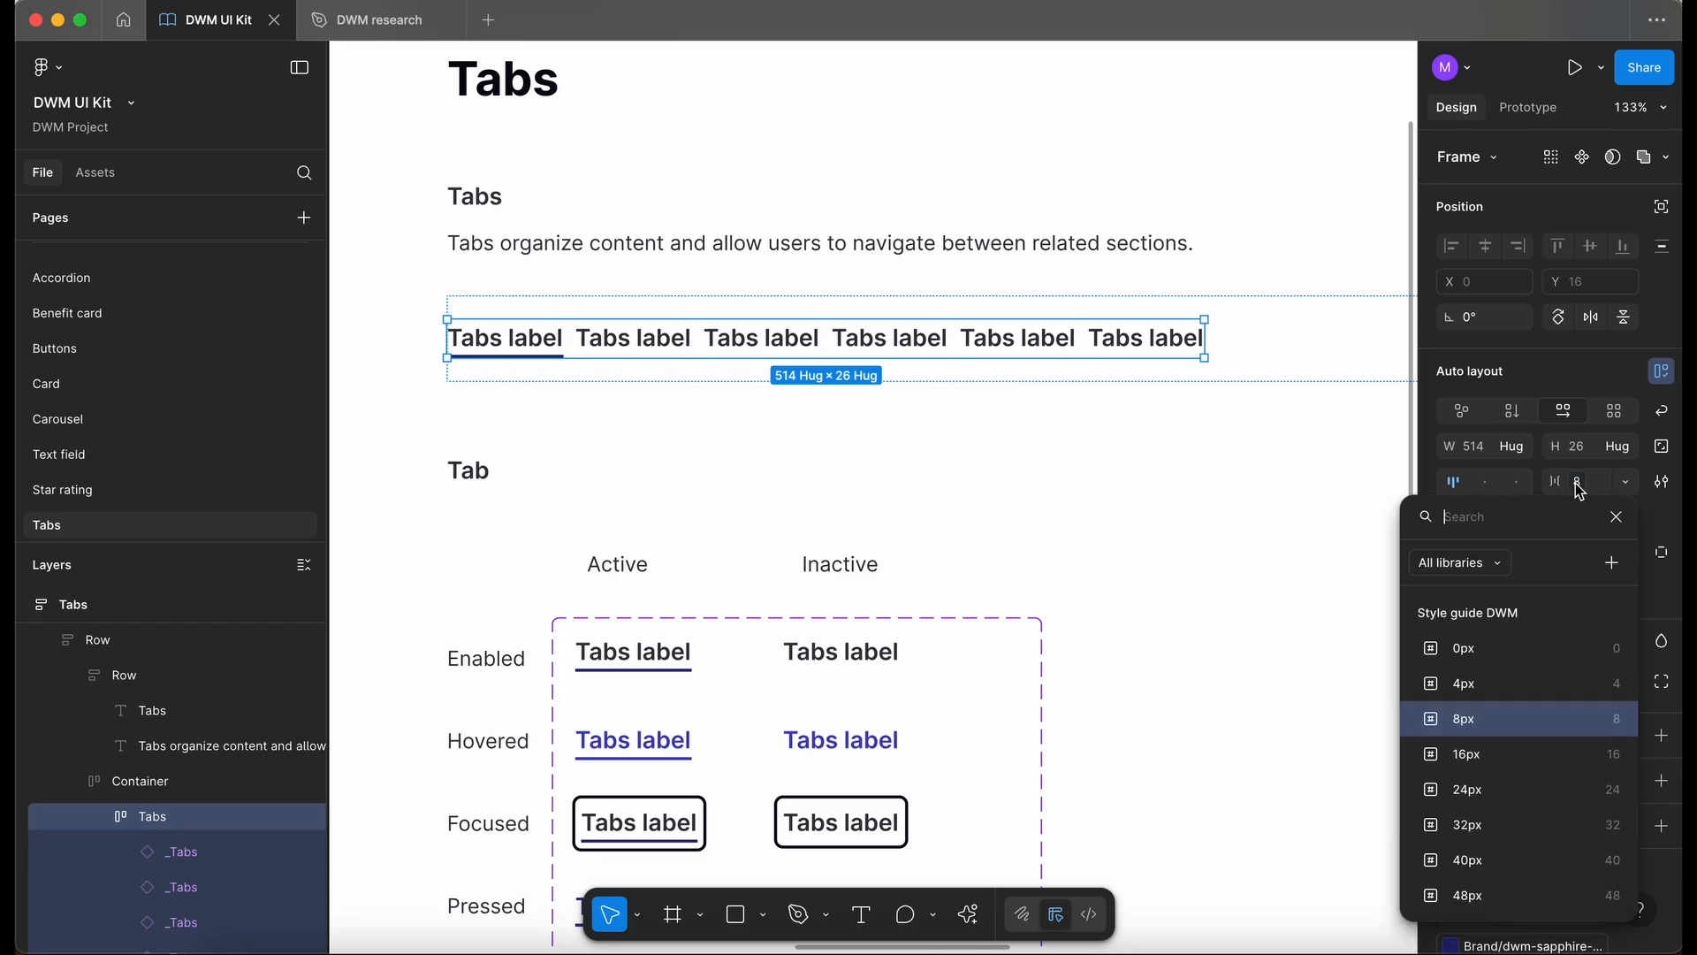
pyautogui.click(1500, 753)
# Convert the Tabs row frame into a main component.
pyautogui.scroll(-3, 485, 448)
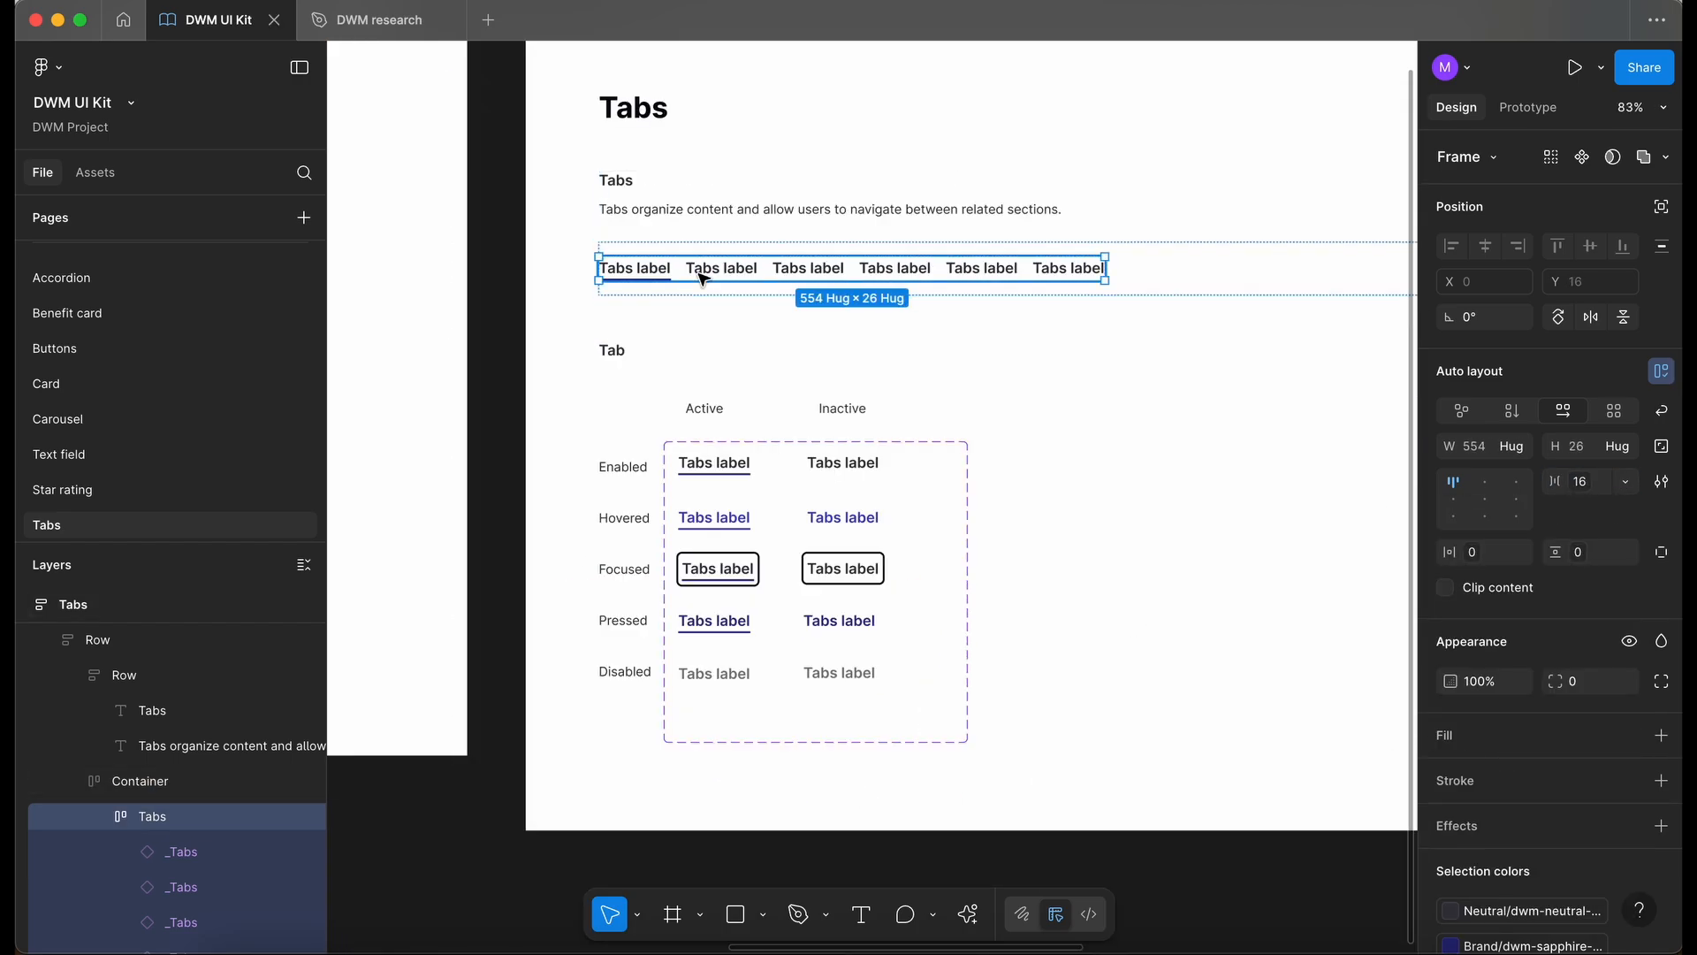
pyautogui.press('super+alt+k')
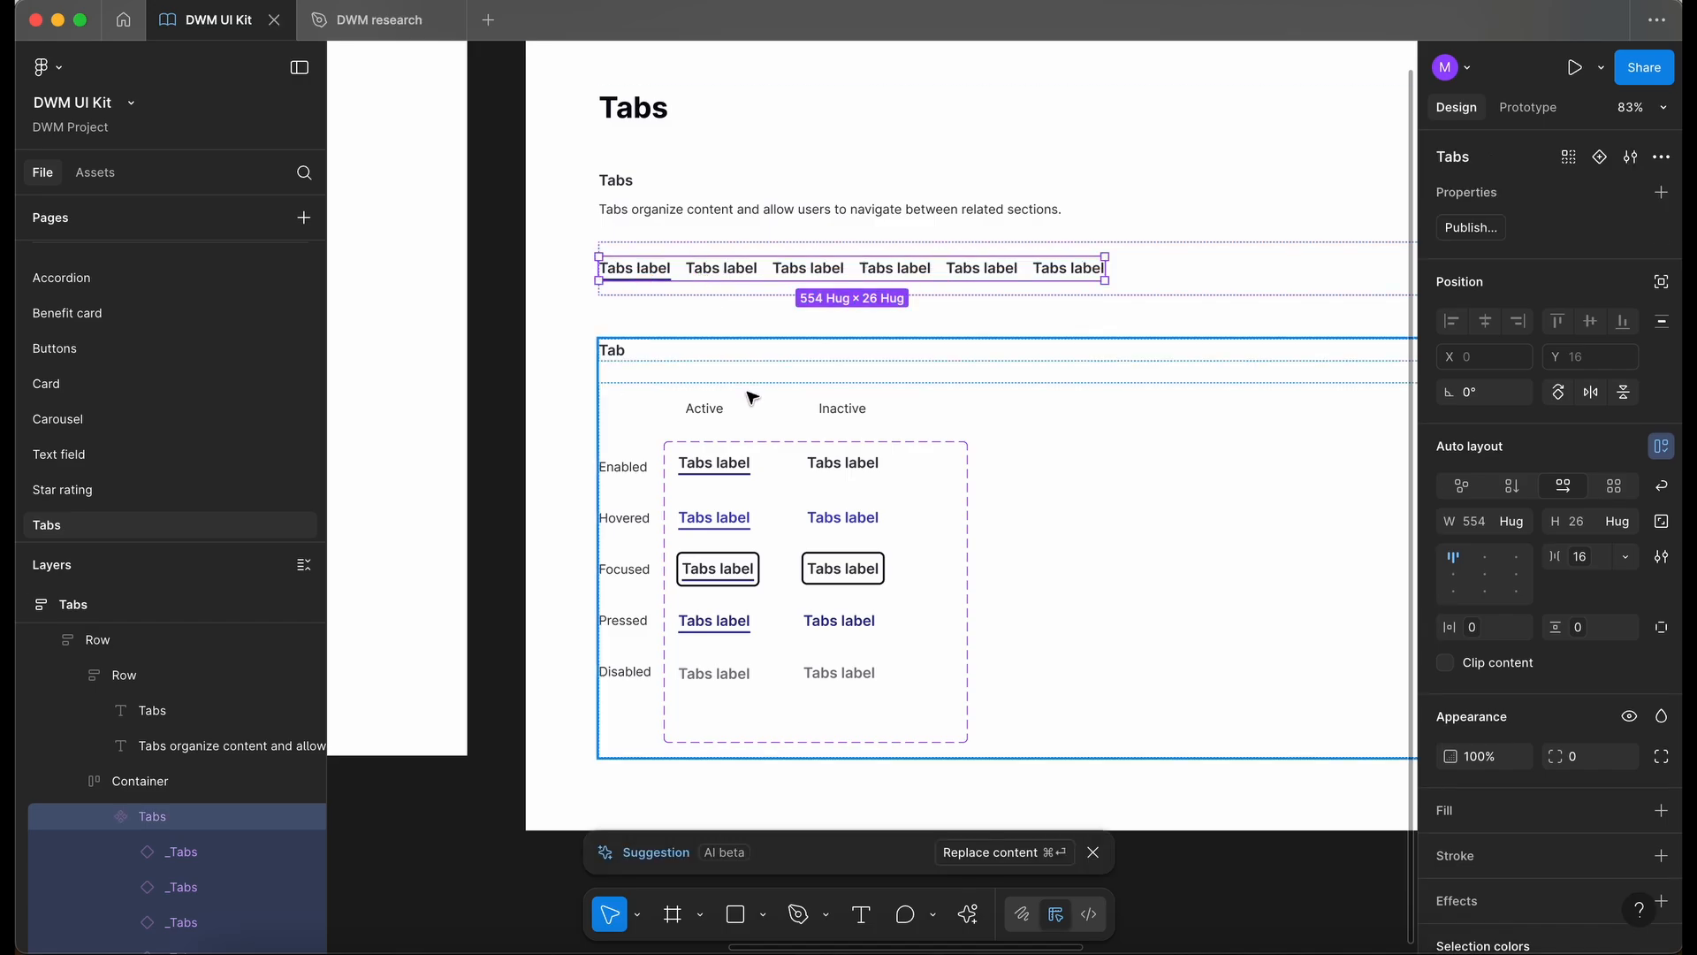
# Delete the cart button and NavigationLink state sets with their state labels from the Testing frame.
pyautogui.scroll(-3, 752, 398)
pyautogui.hscroll(-5, 751, 398)
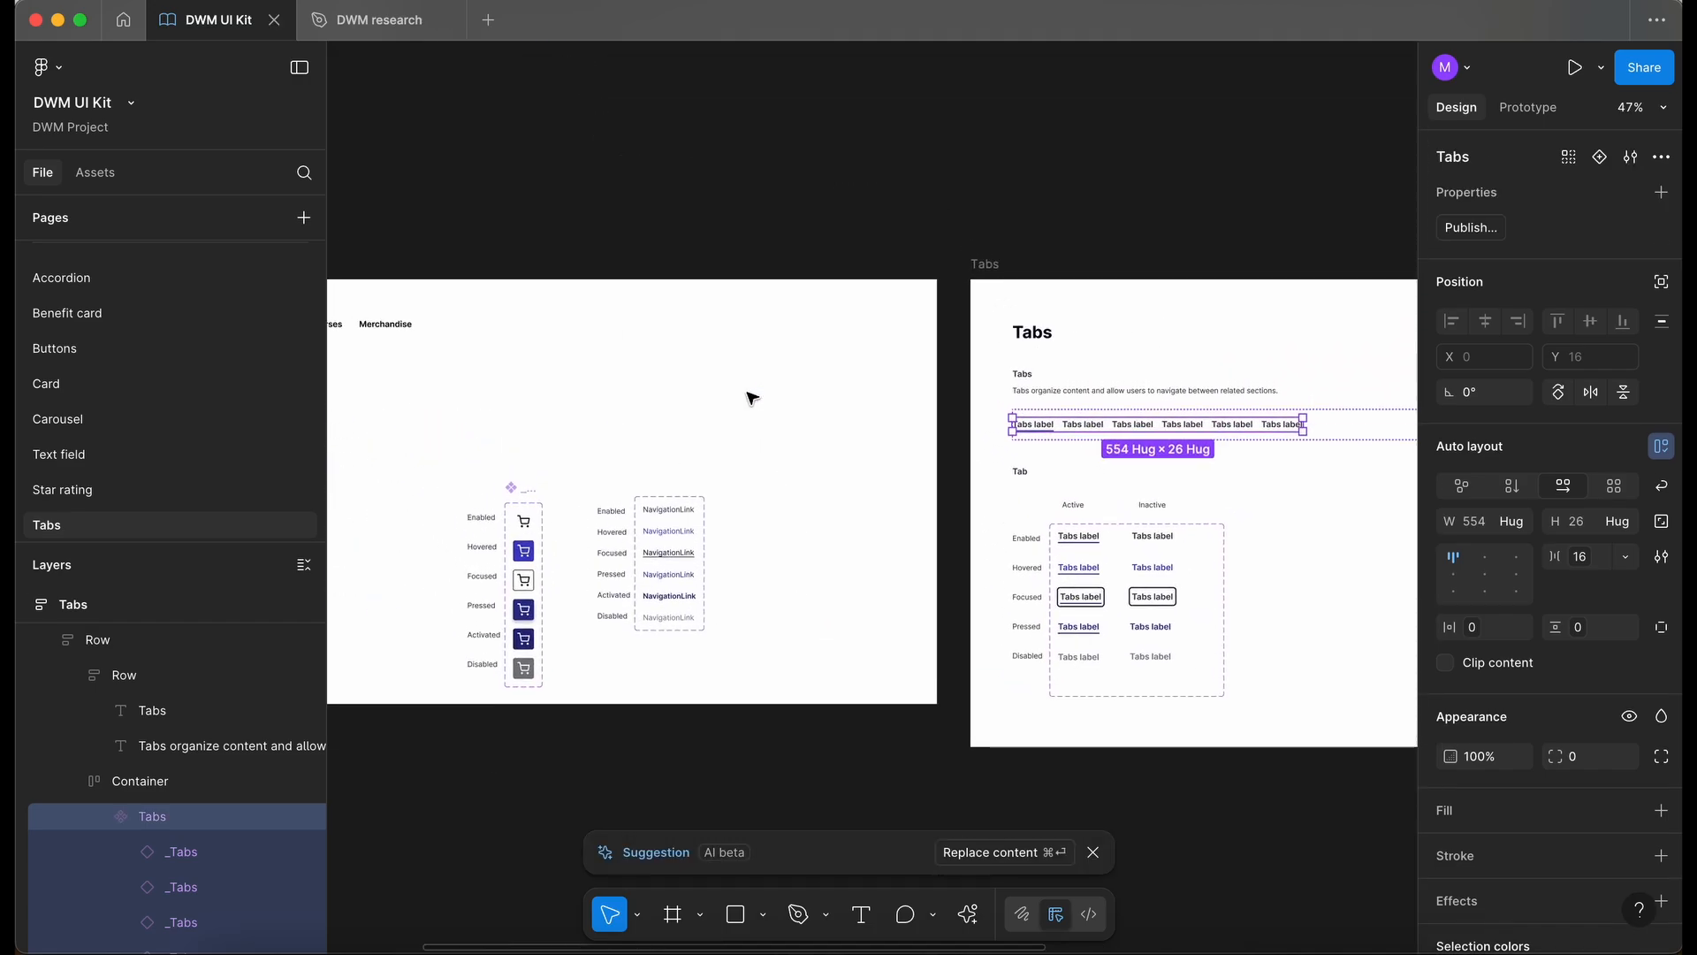
pyautogui.hscroll(-5, 751, 398)
pyautogui.scroll(-3, 751, 398)
pyautogui.moveTo(988, 776); pyautogui.dragTo(574, 342)
pyautogui.moveTo(833, 430); pyautogui.dragTo(564, 421)
pyautogui.press('Delete')
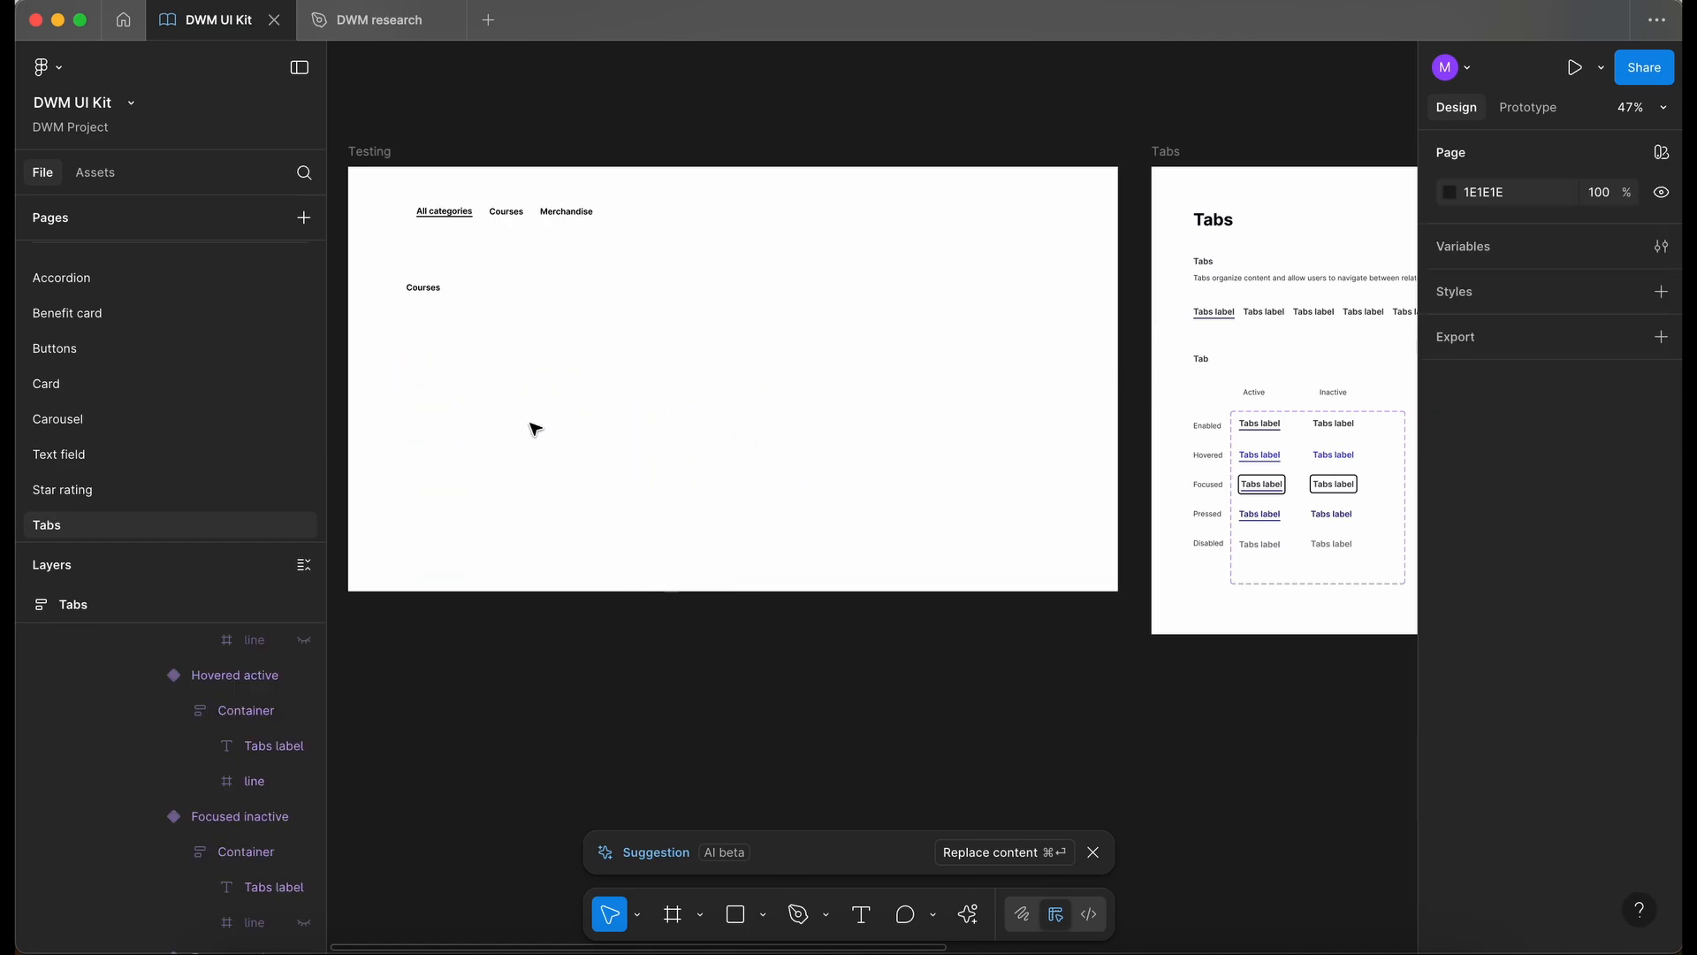
# Place an instance of the Tabs component in the Testing frame at about X 623, Y 306.
pyautogui.moveTo(1296, 312); pyautogui.dragTo(778, 333)
pyautogui.scroll(3, 769, 373)
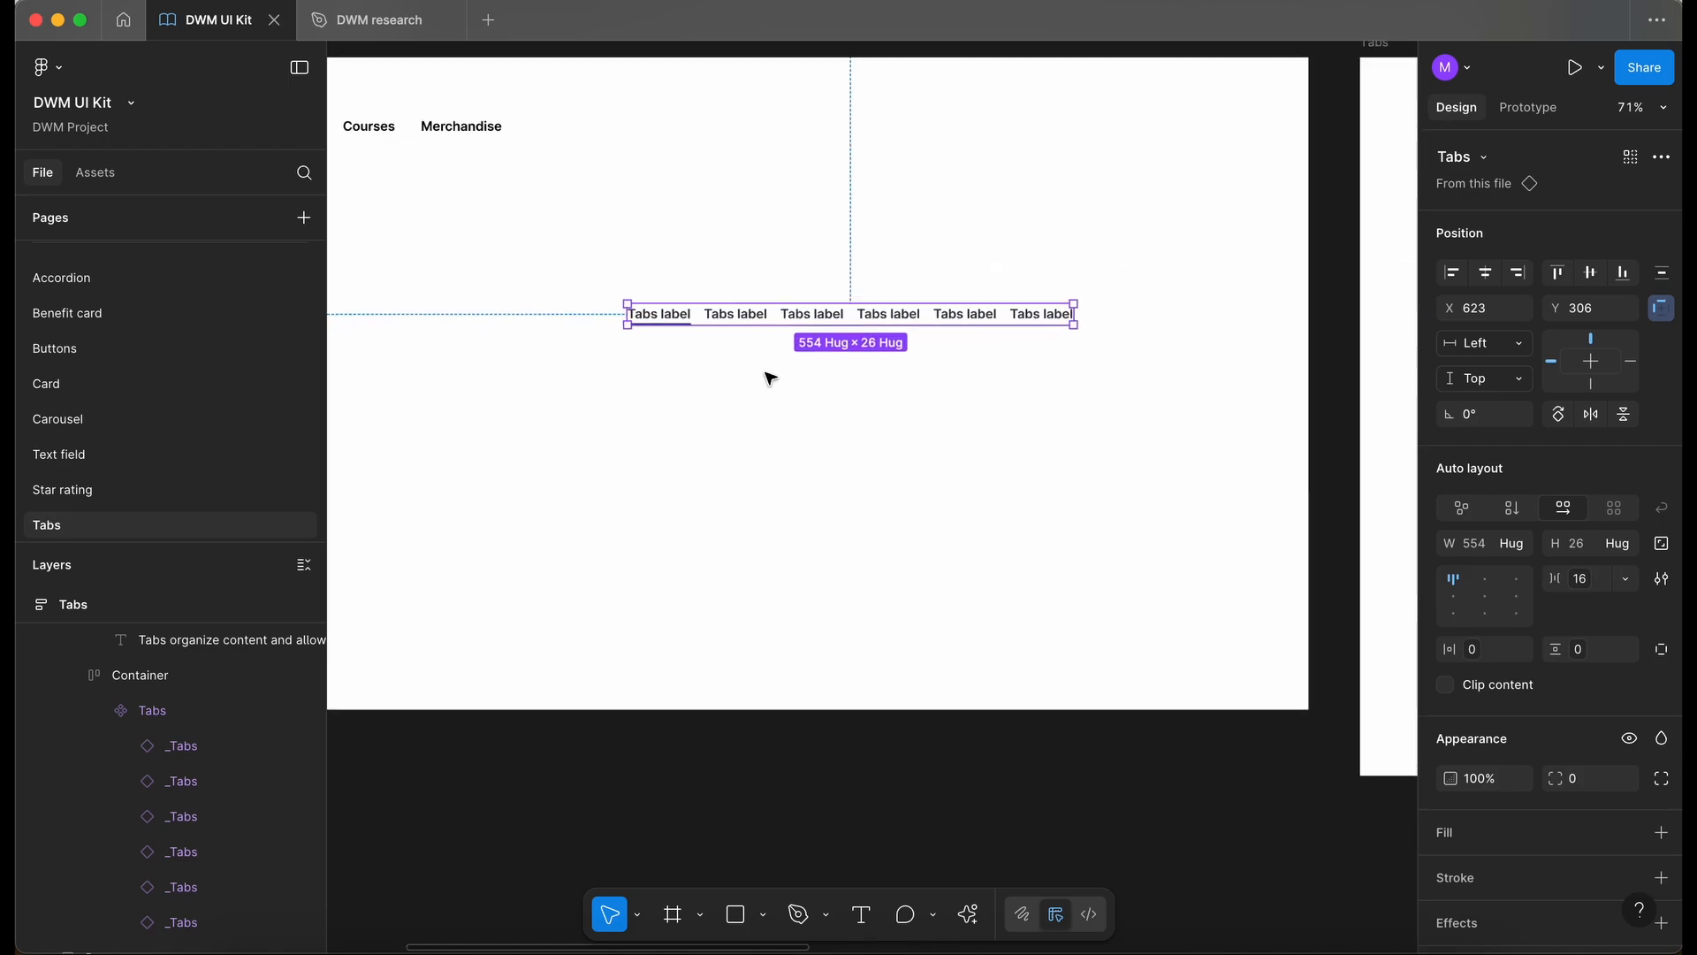
pyautogui.scroll(3, 752, 354)
pyautogui.click(723, 308)
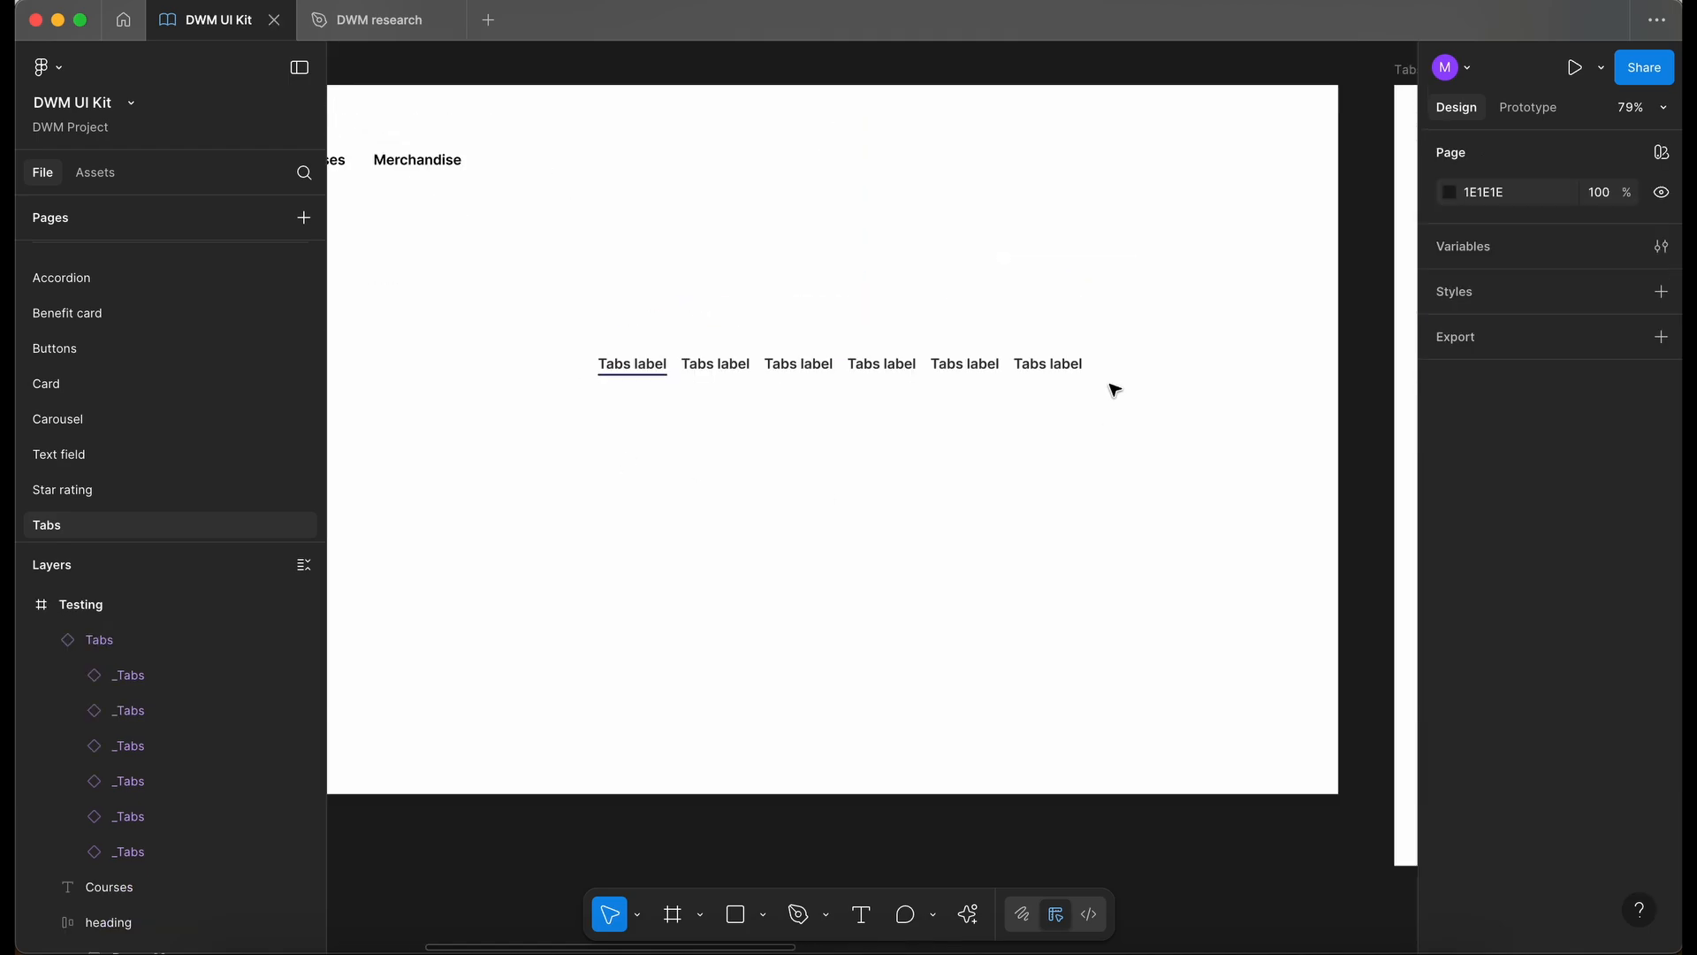
# Open the States options of the first nested _Tabs in the Testing frame's Tabs instance.
pyautogui.click(663, 364)
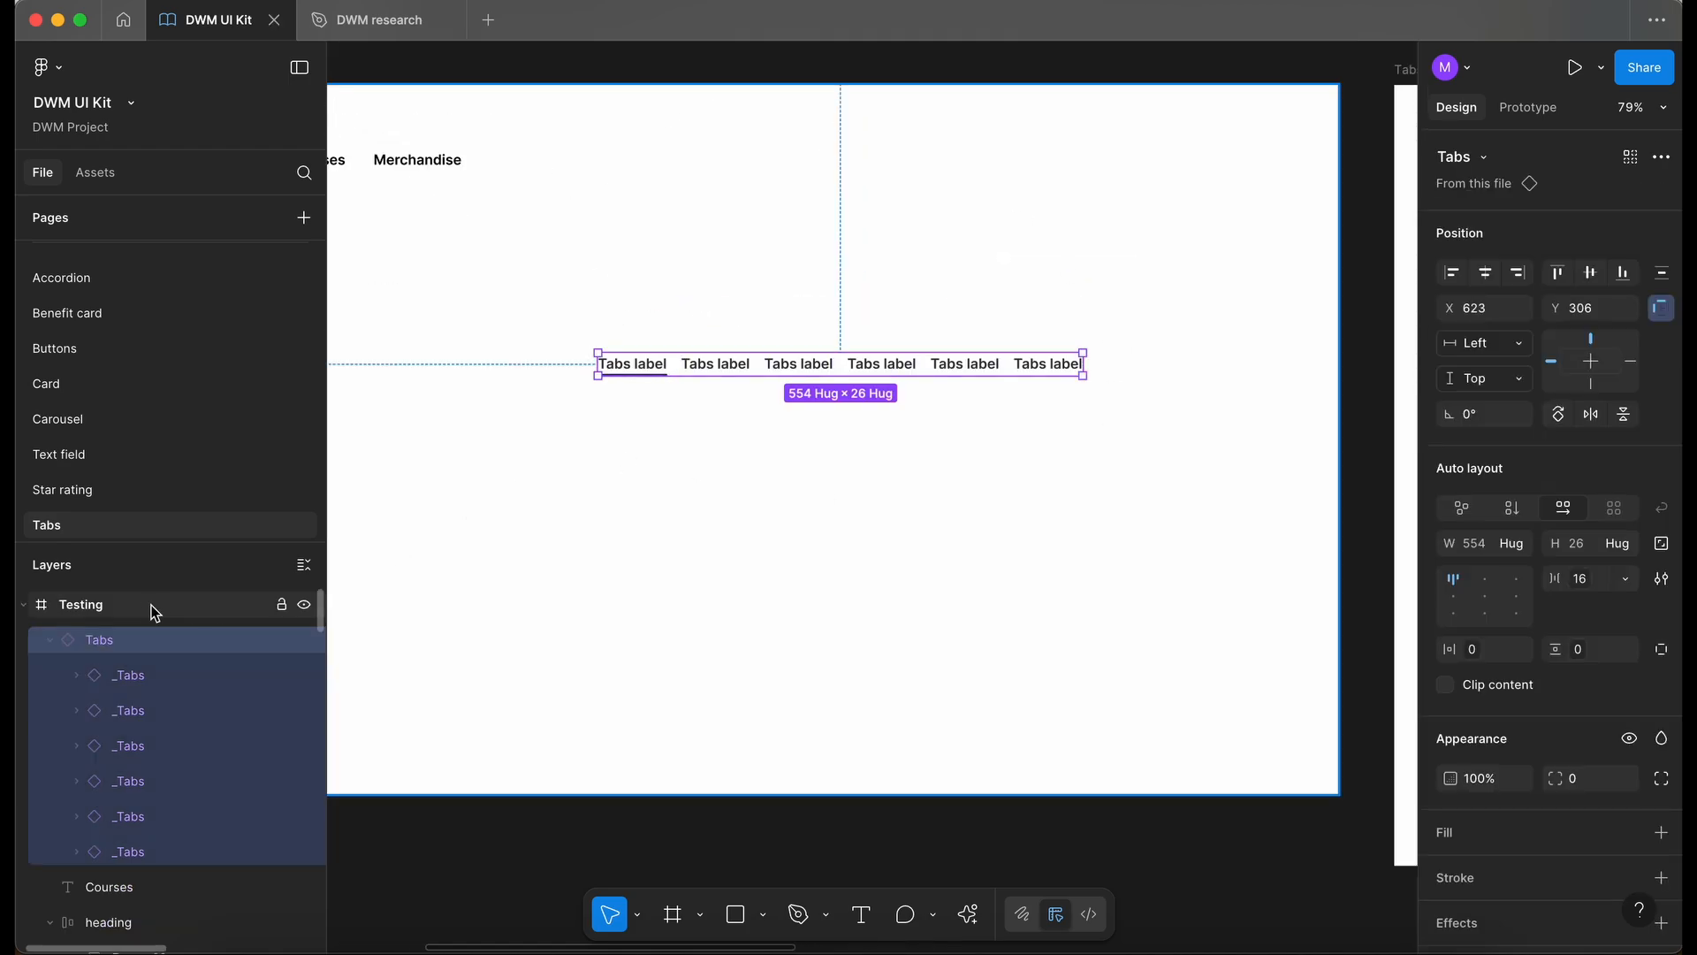
pyautogui.click(131, 675)
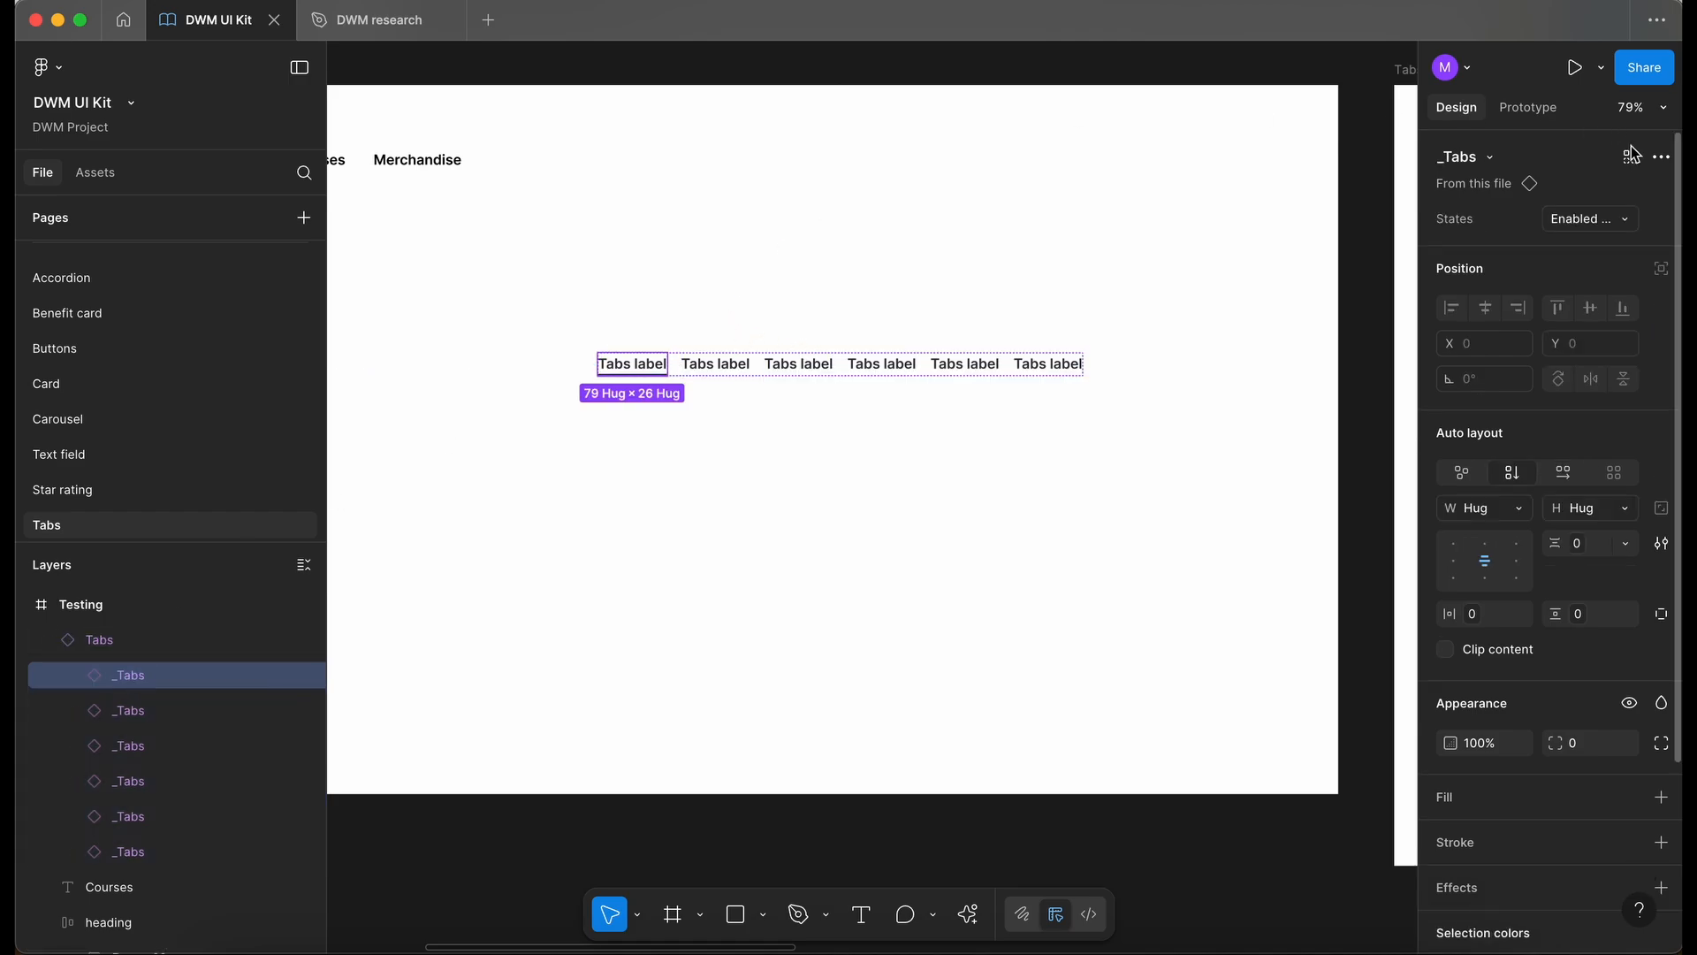
pyautogui.click(1614, 217)
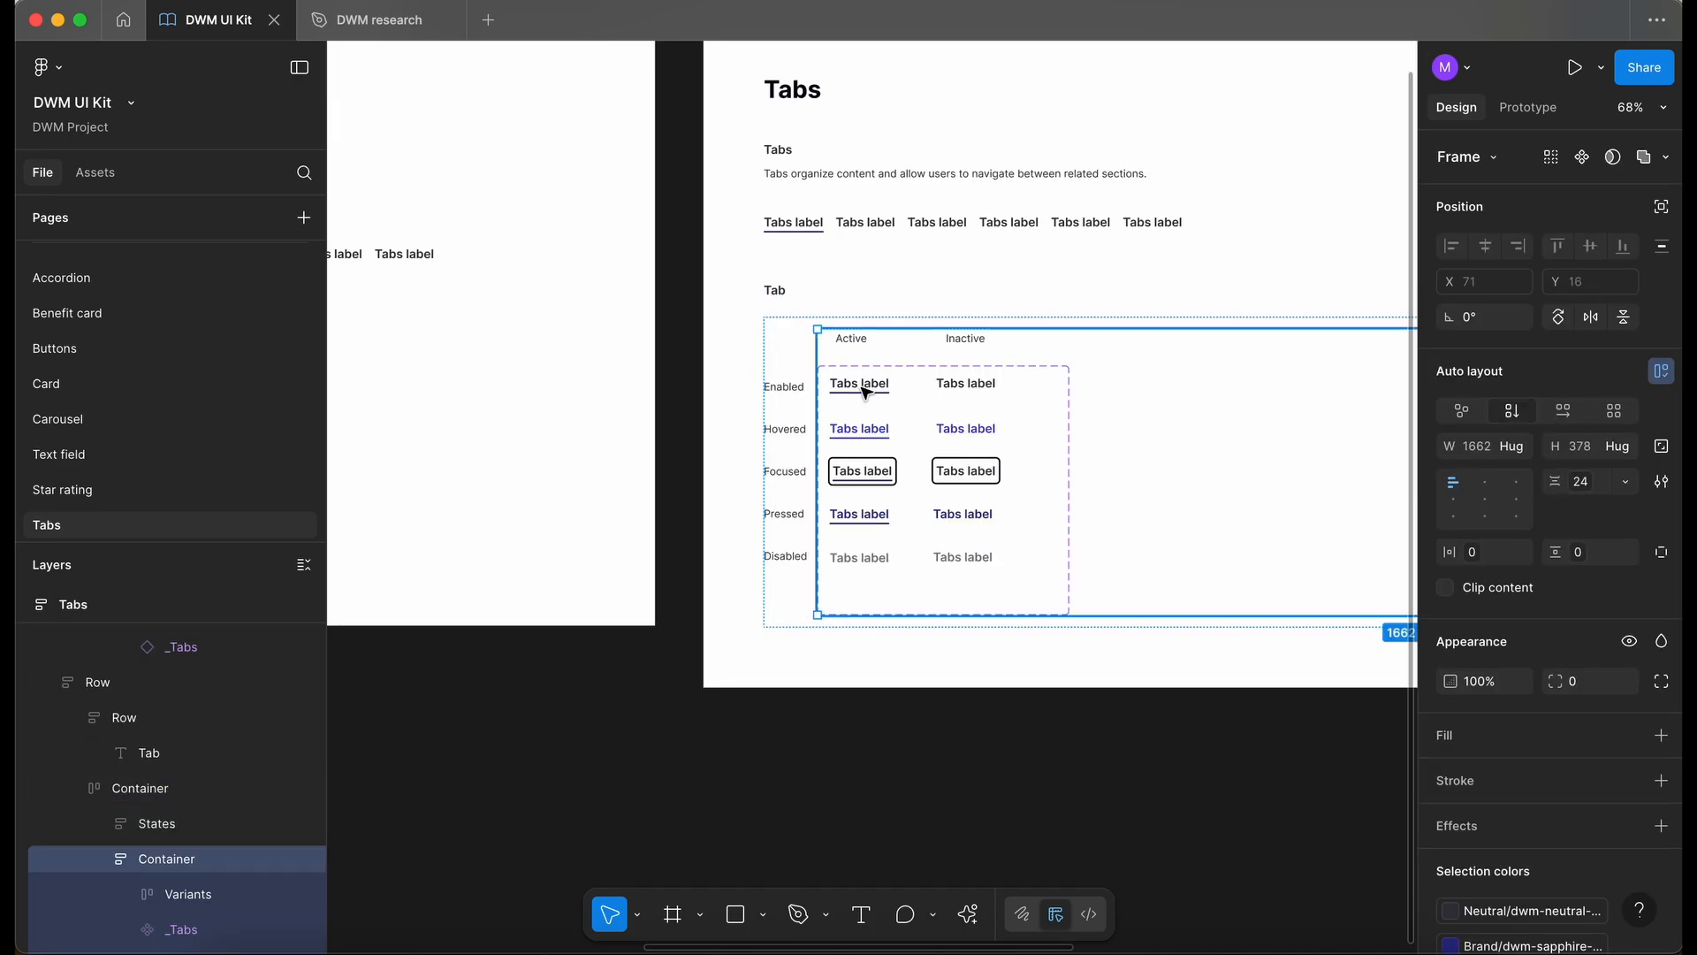
# Rename the _Tabs component set as _Tab and add a variant property named Active with the value On.
pyautogui.click(865, 392)
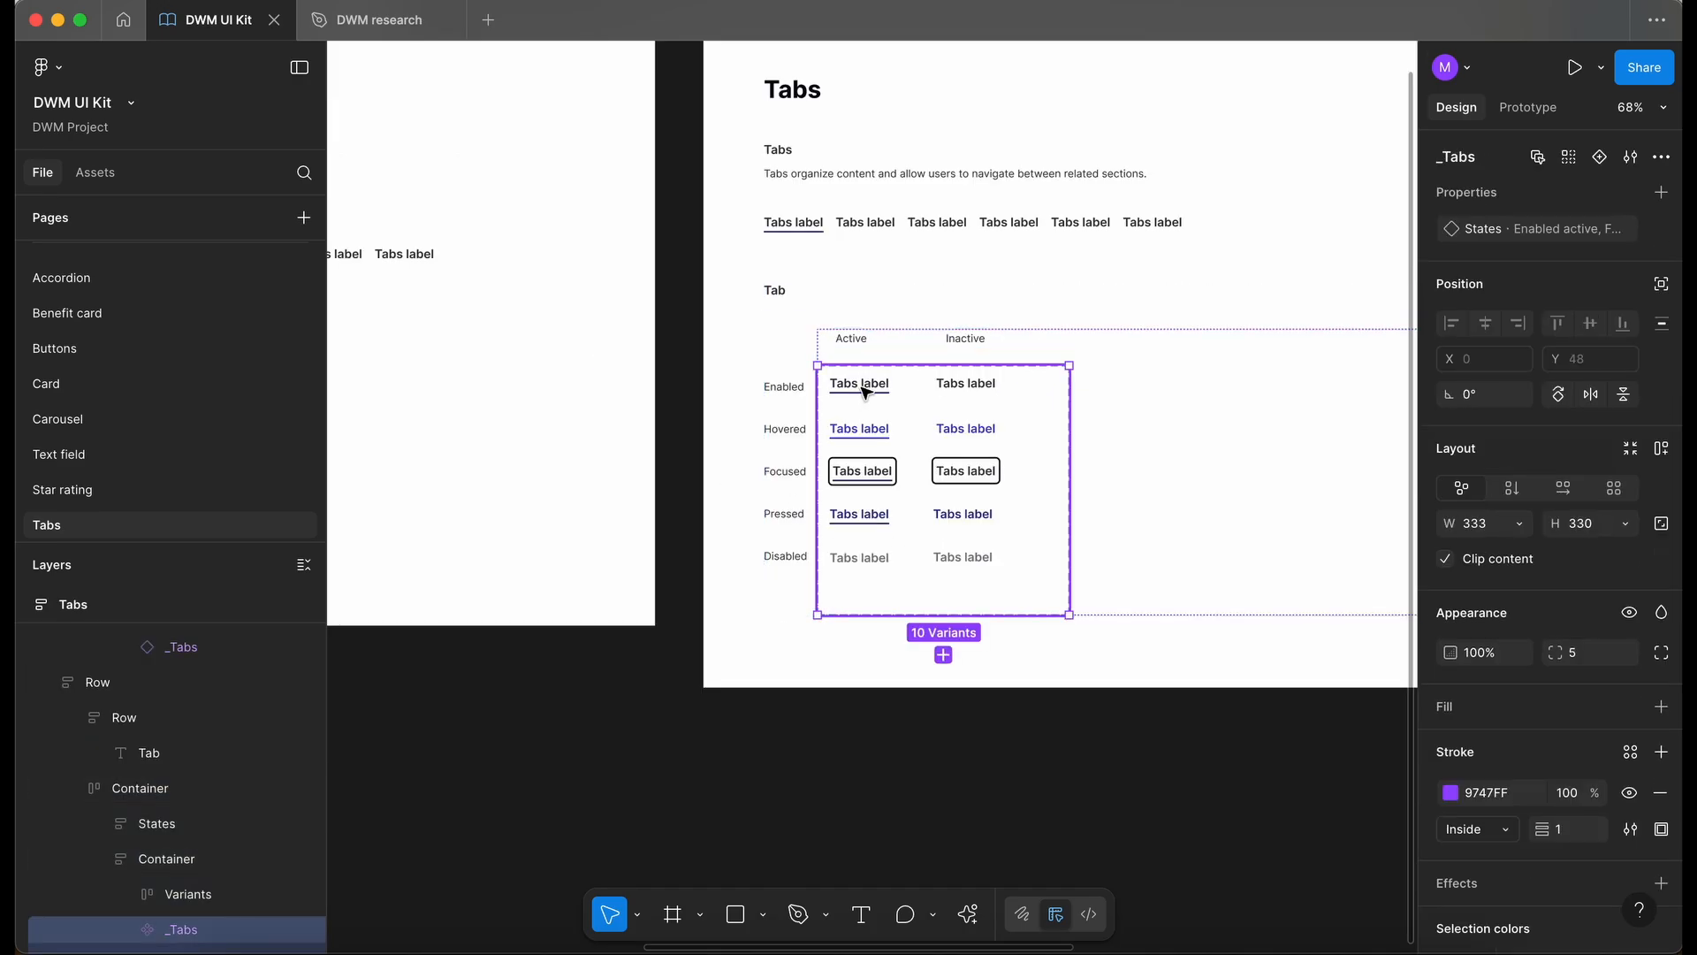
pyautogui.scroll(3, 884, 396)
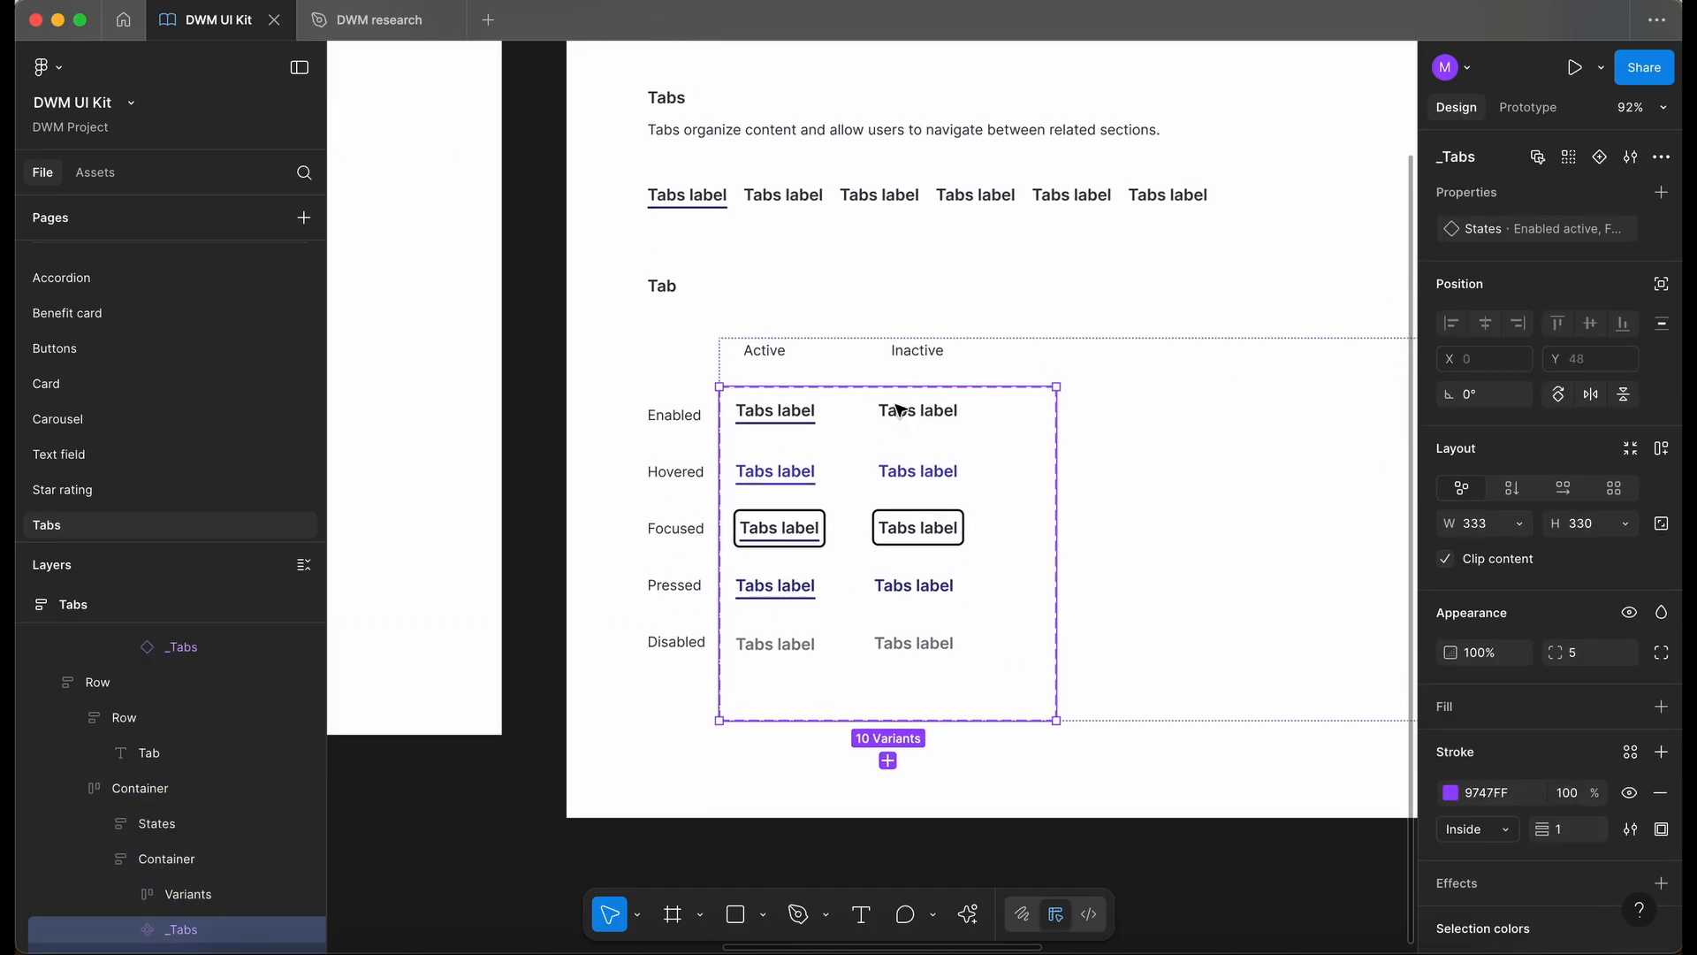
pyautogui.scroll(3, 898, 409)
pyautogui.click(1661, 192)
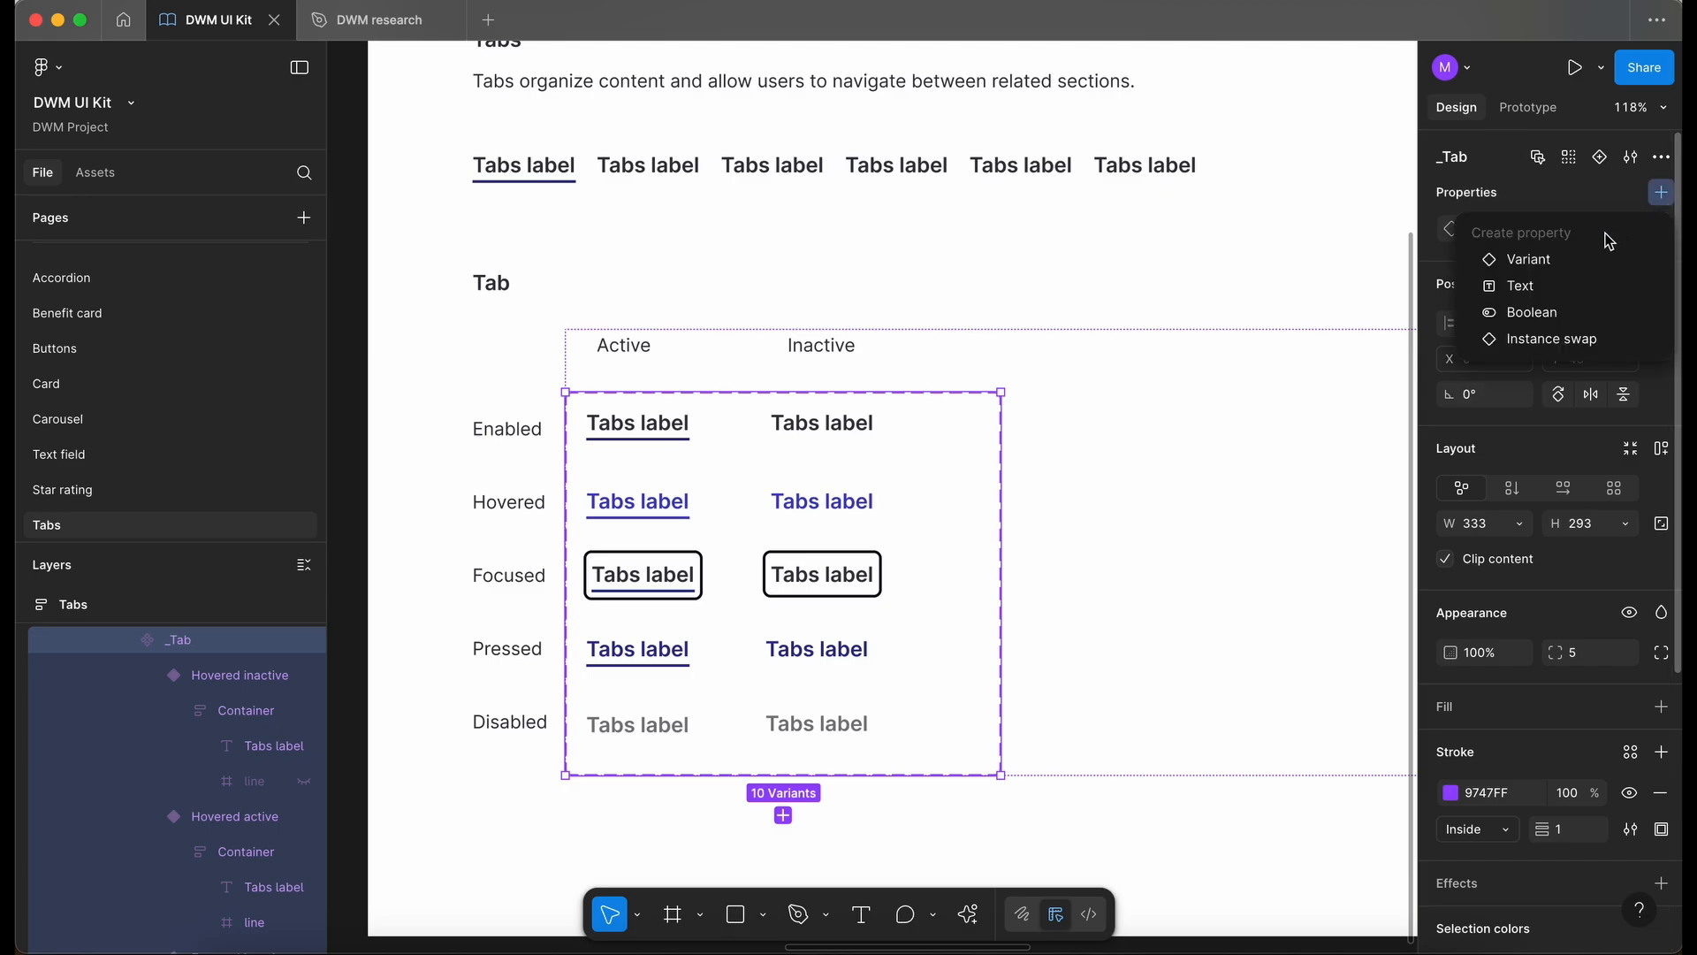
pyautogui.click(1563, 260)
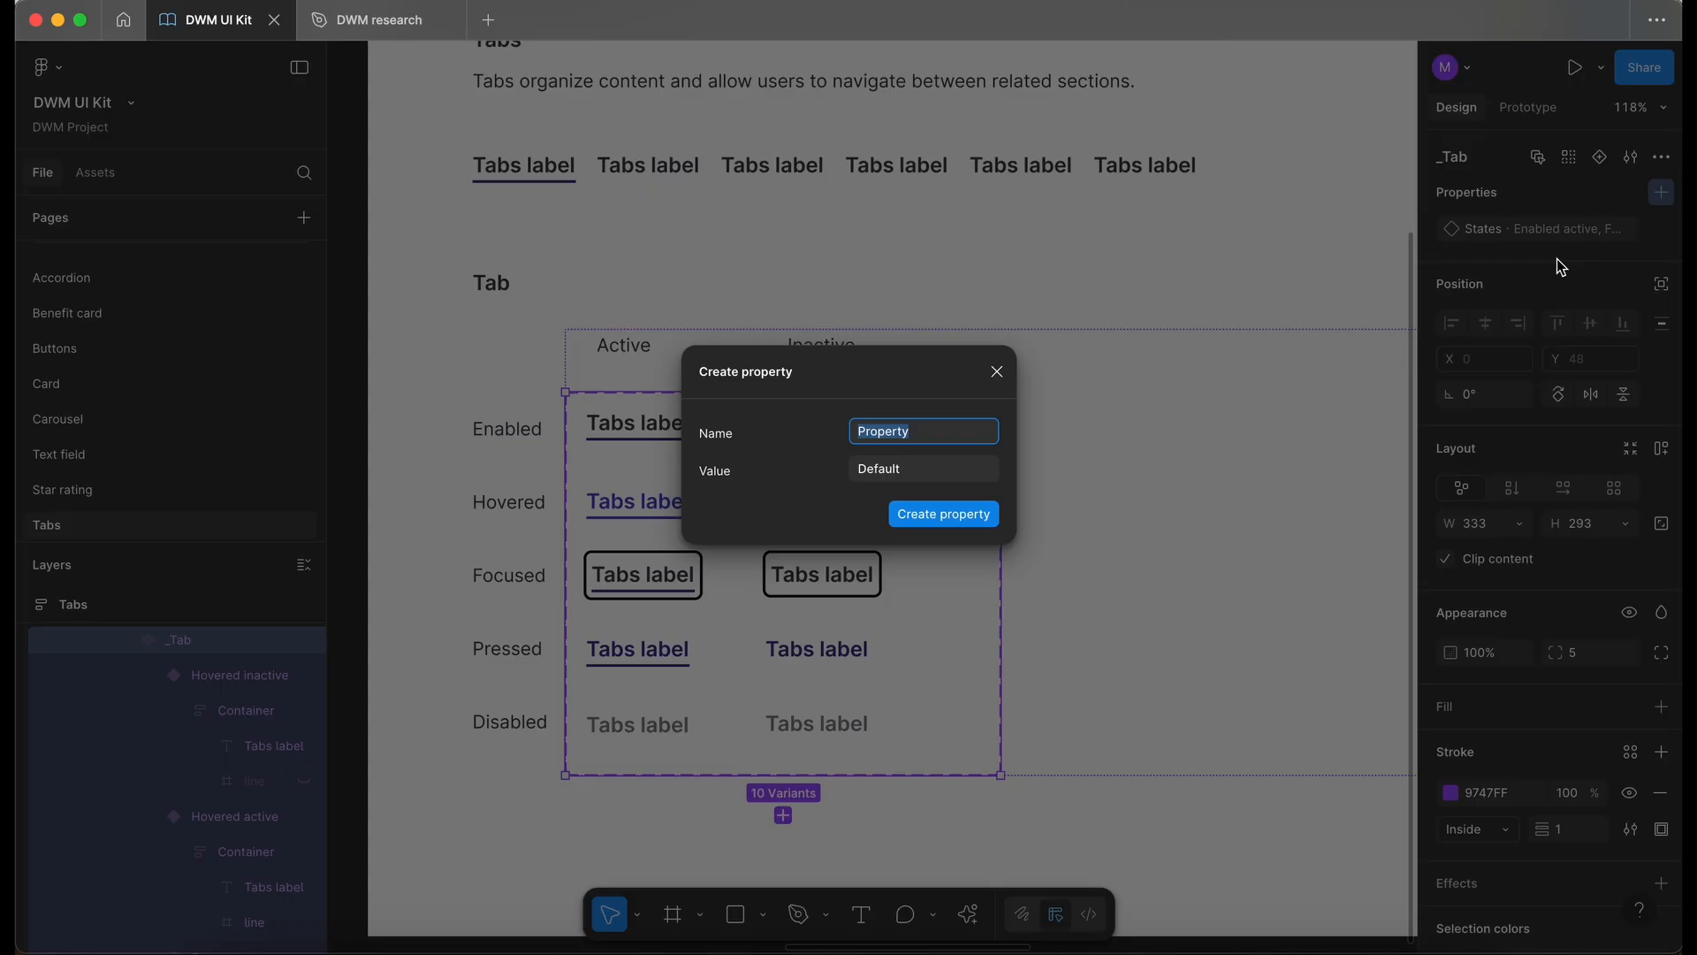
pyautogui.write('Active')
pyautogui.press('Tab')
pyautogui.write('On')
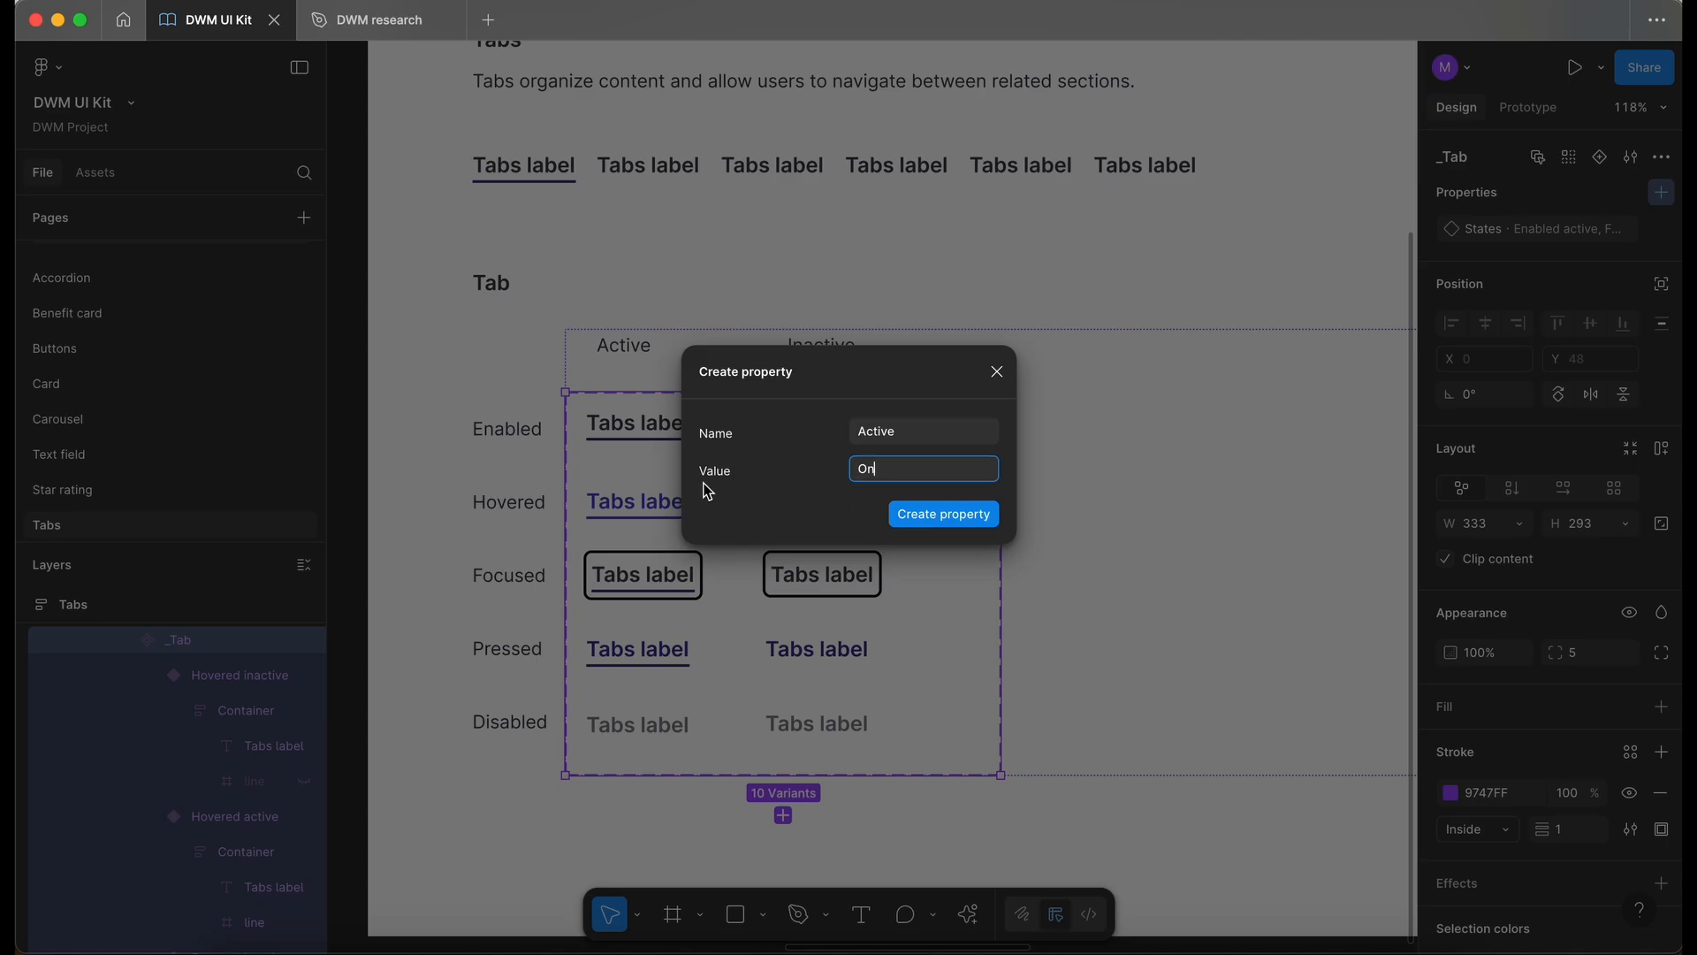
pyautogui.click(936, 528)
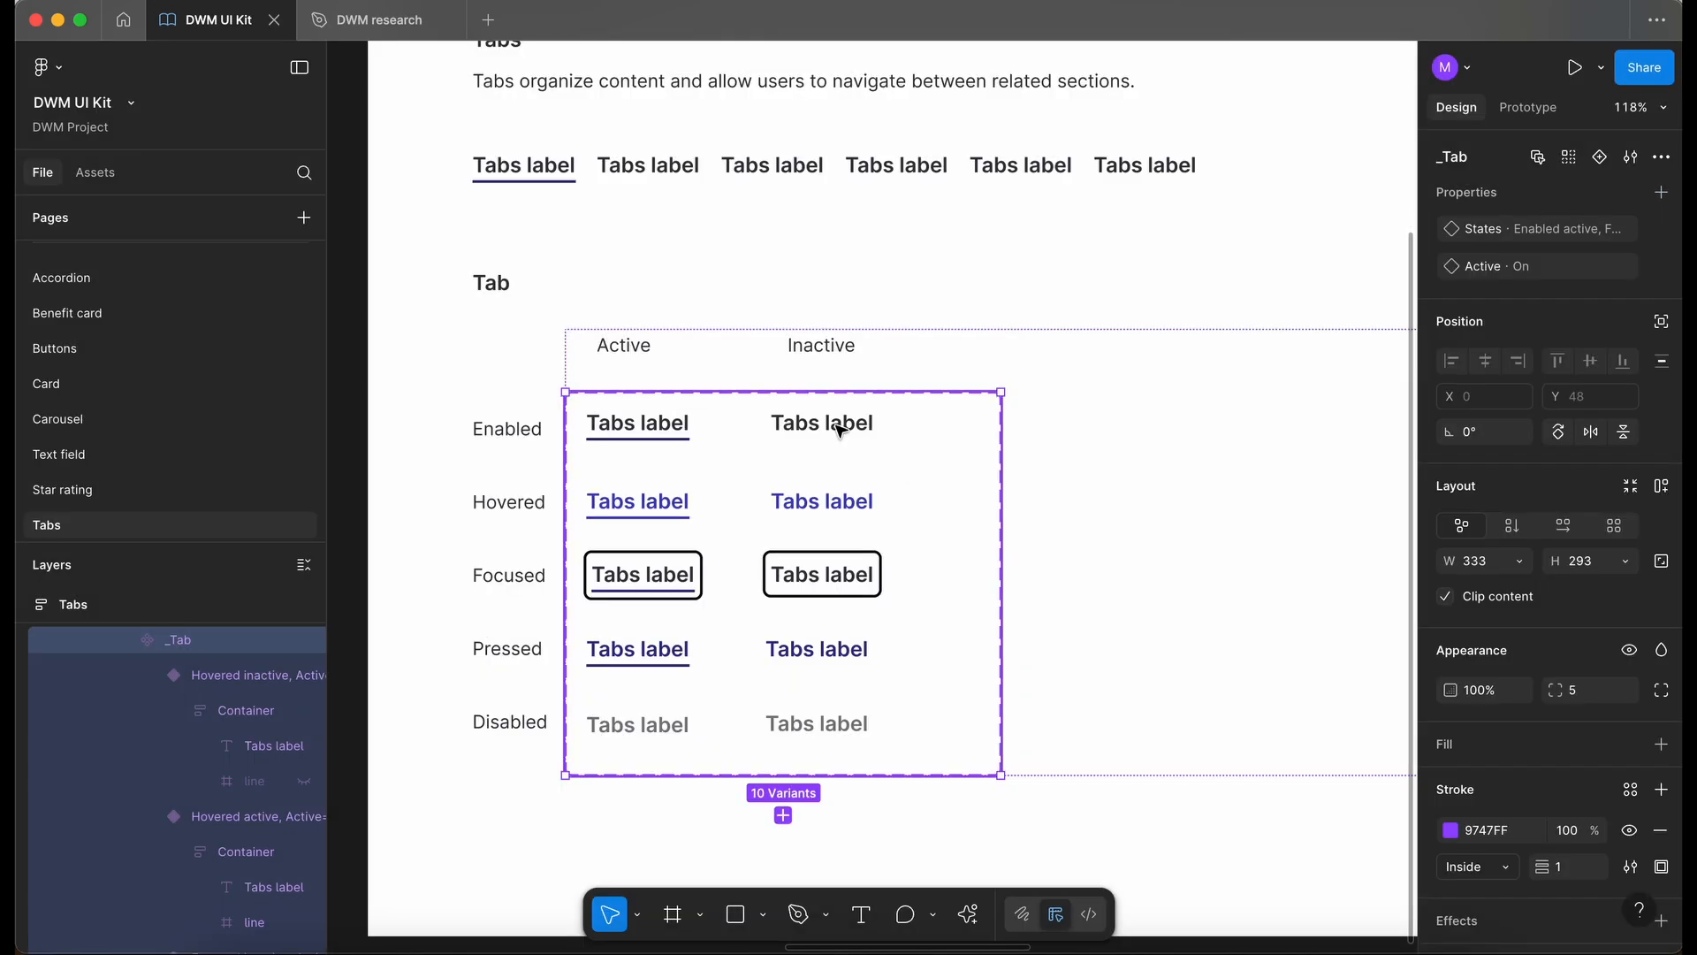
# Set the Active property to Off for all five variants in the Inactive column of the _Tab set.
pyautogui.click(822, 428)
pyautogui.keyDown('shift'); pyautogui.click(837, 501); pyautogui.keyUp('shift')
pyautogui.keyDown('shift'); pyautogui.click(838, 570); pyautogui.keyUp('shift')
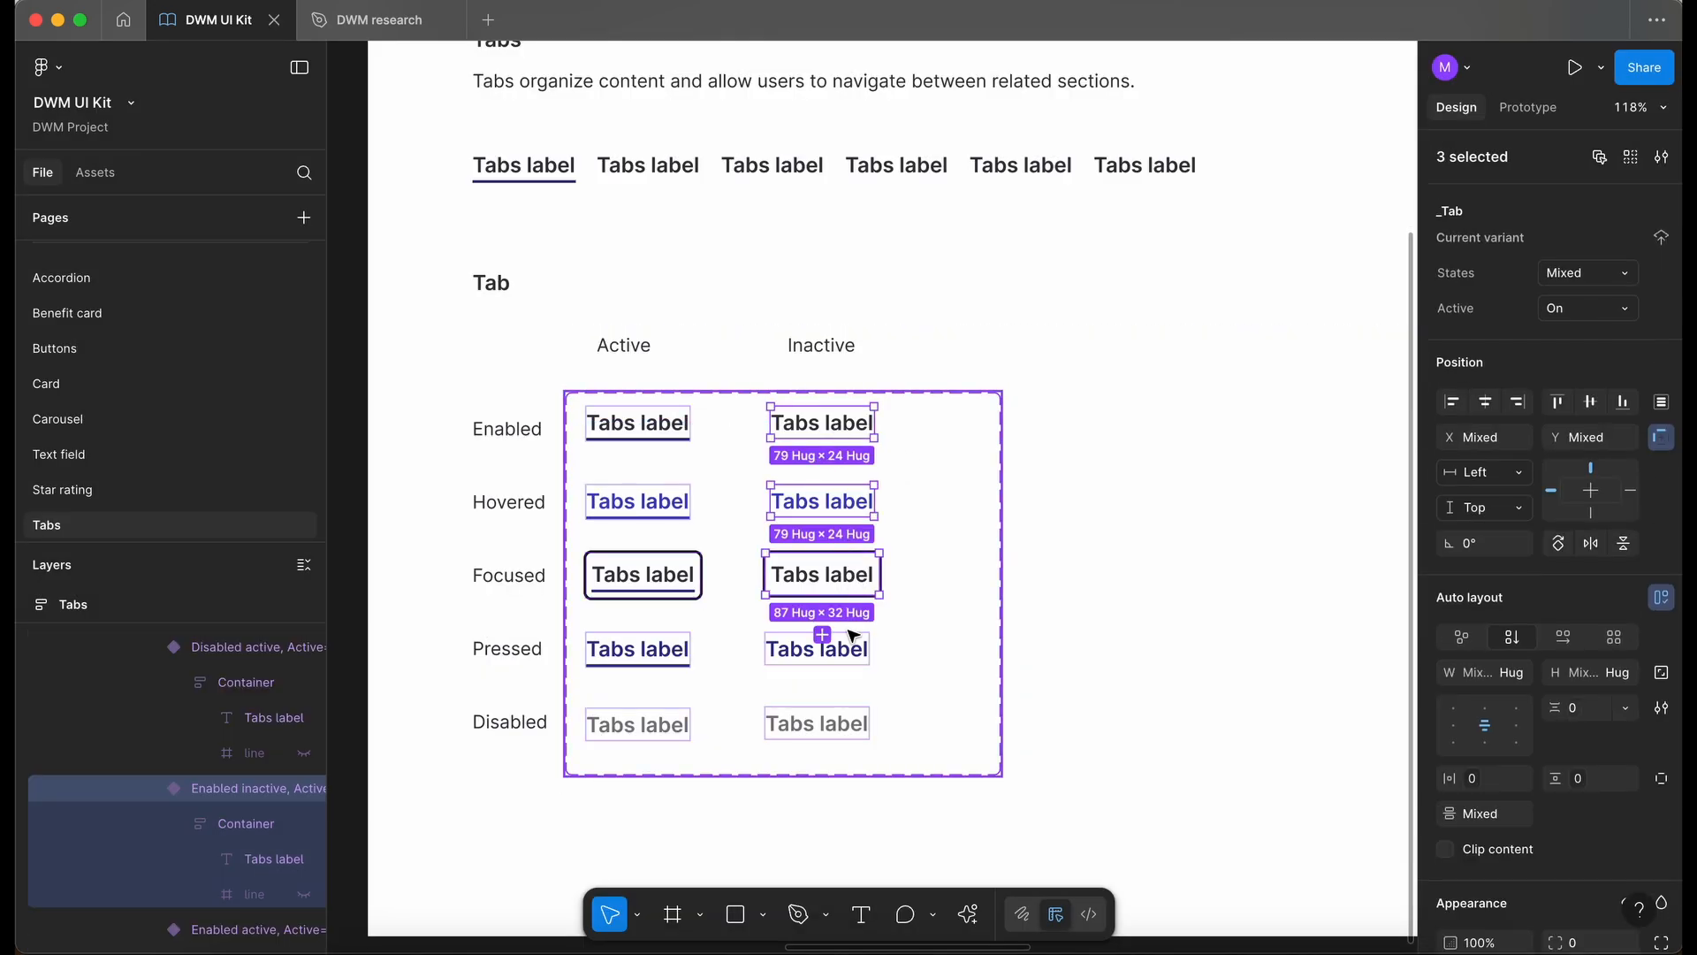
pyautogui.keyDown('shift'); pyautogui.click(846, 658); pyautogui.keyUp('shift')
pyautogui.keyDown('shift'); pyautogui.click(822, 723); pyautogui.keyUp('shift')
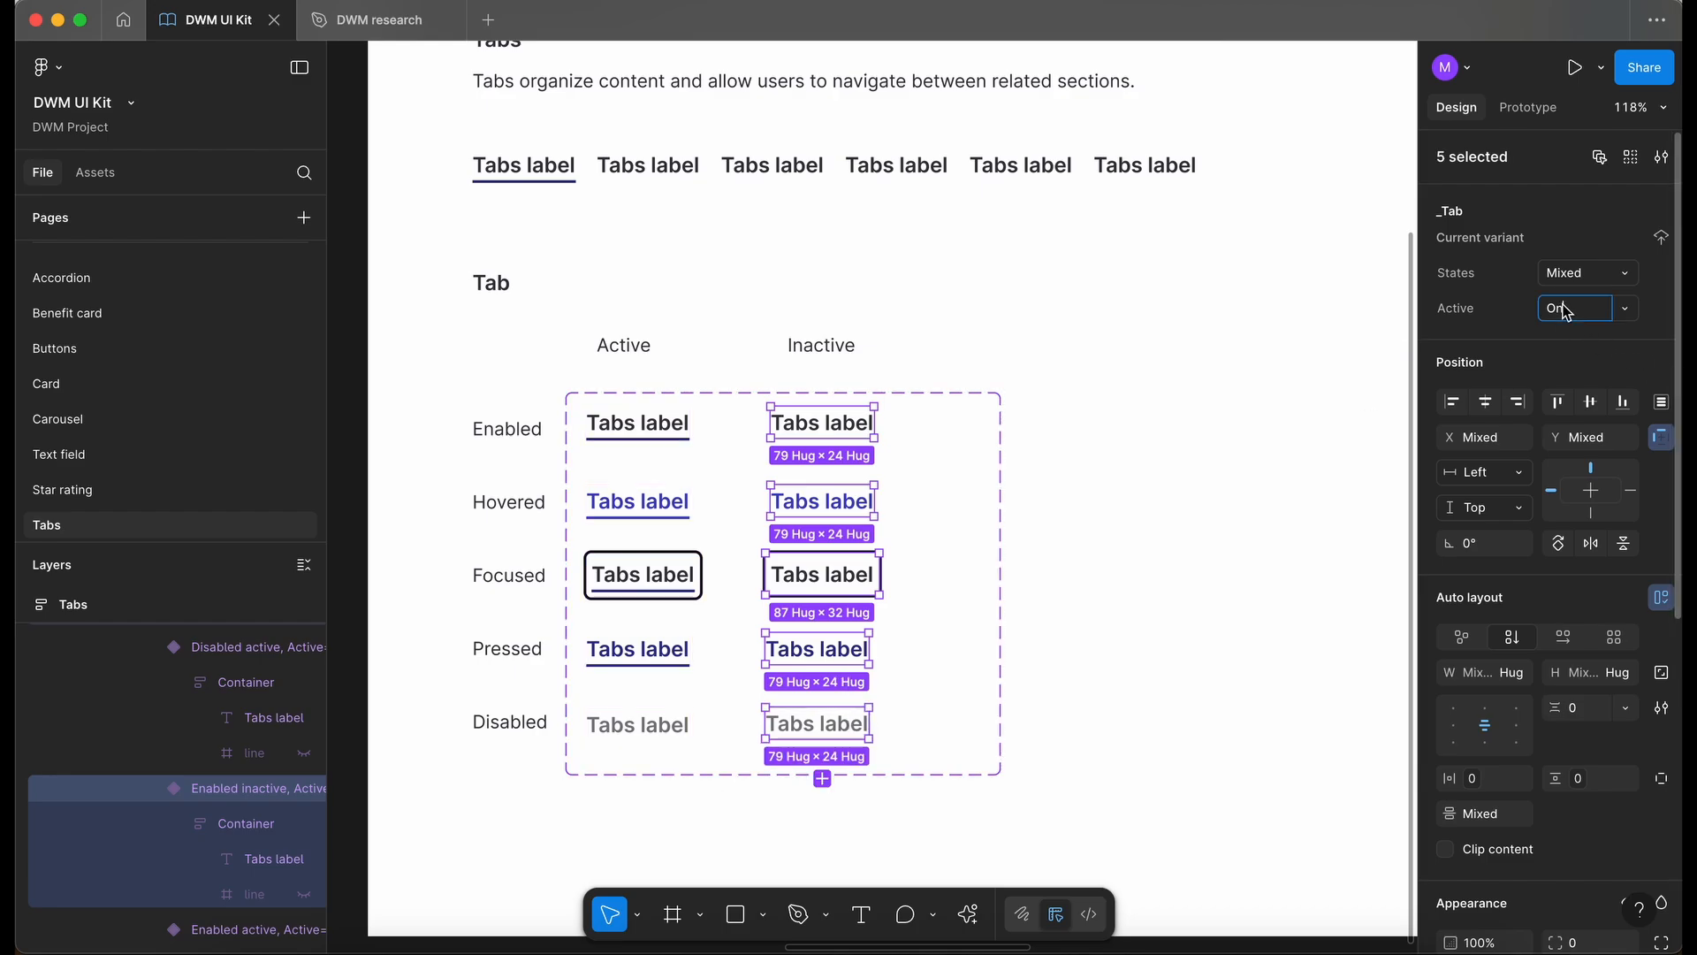
pyautogui.press('Return')
pyautogui.click(1074, 464)
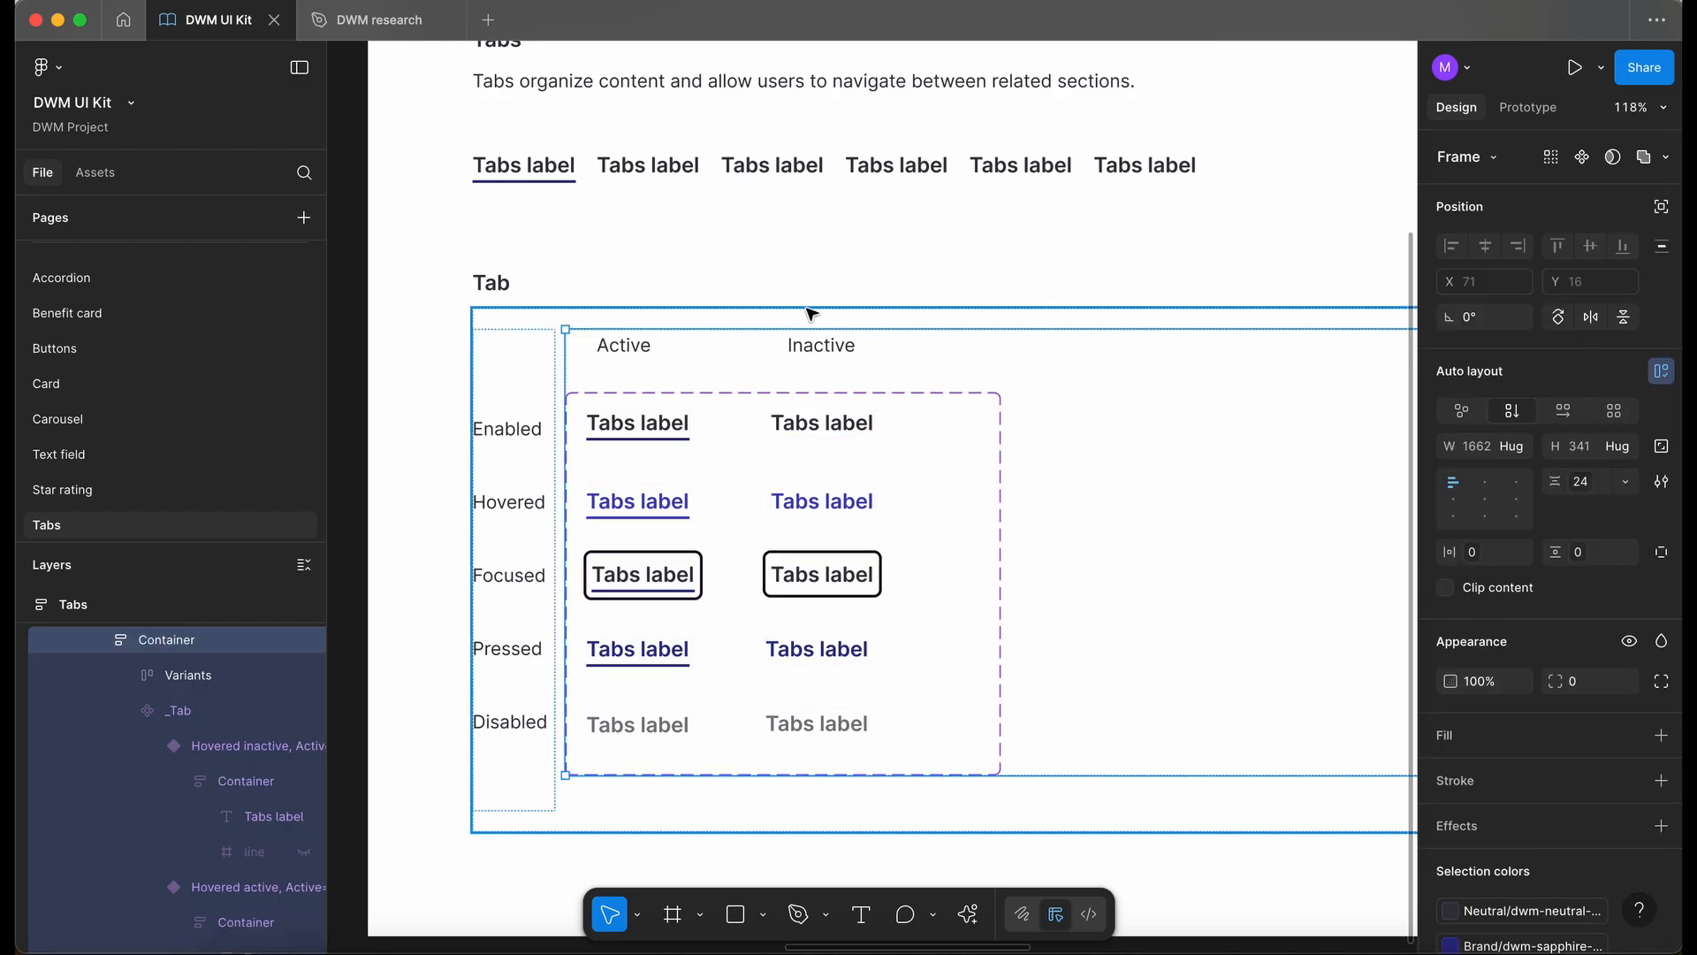
# Test the Active property on the first tab of the Testing frame's Tabs instance by switching it off and back on.
pyautogui.scroll(-5, 1000, 376)
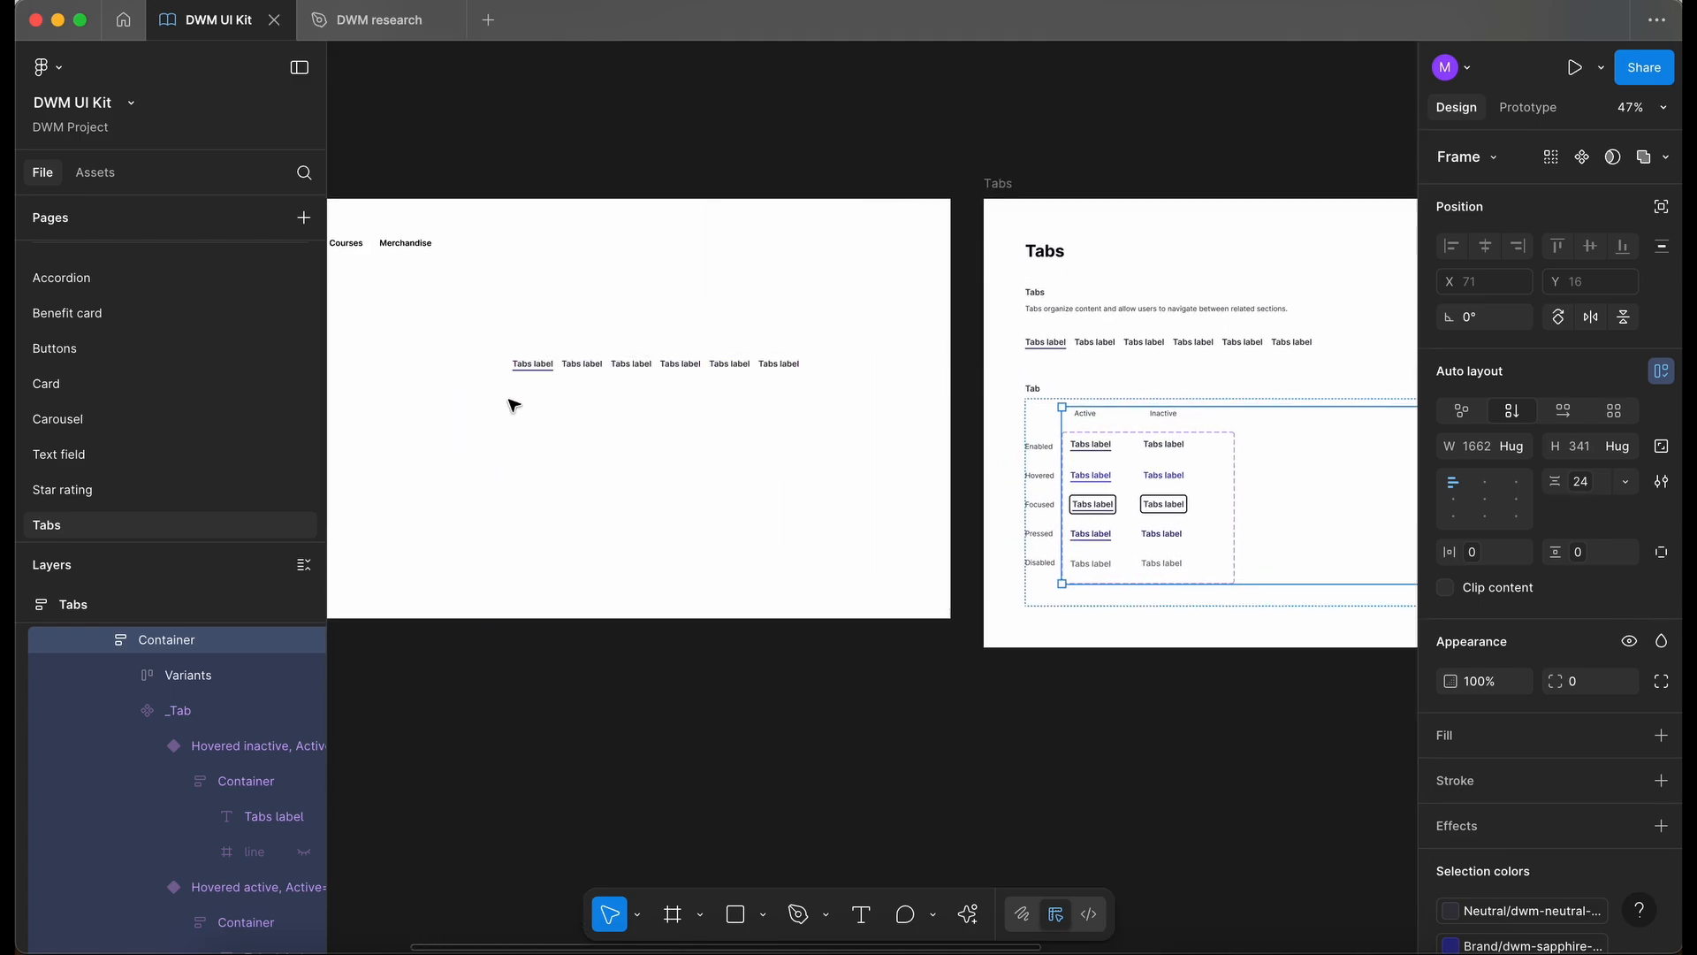
pyautogui.doubleClick(533, 365)
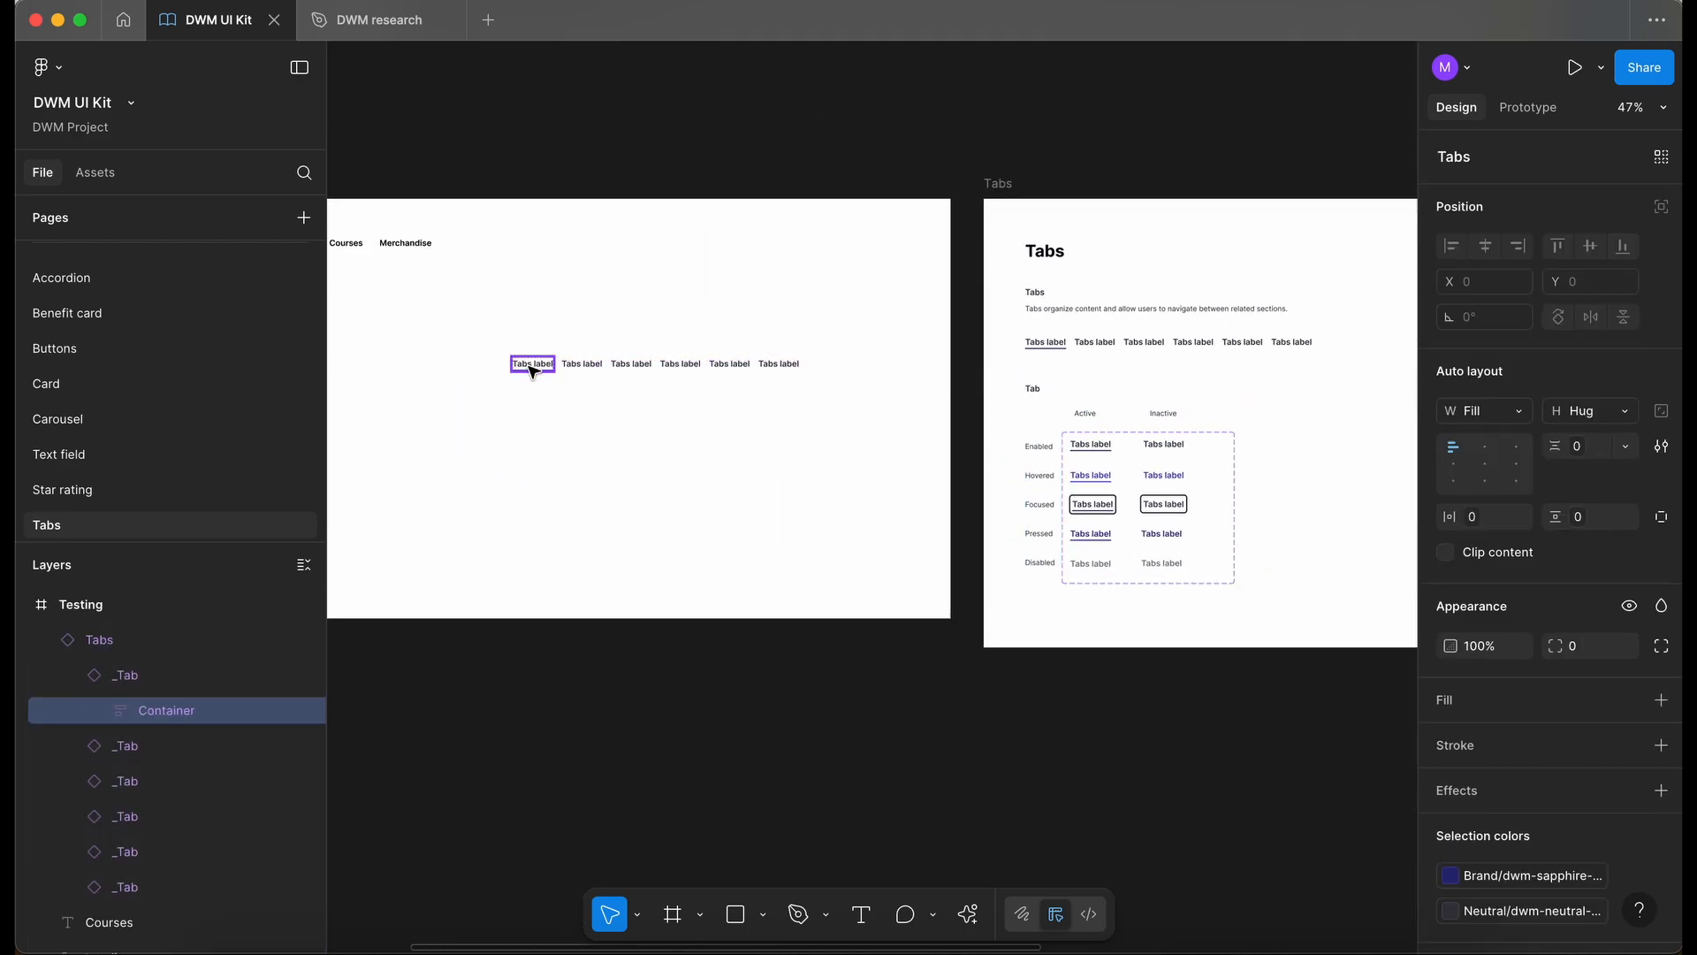
pyautogui.scroll(5, 529, 366)
pyautogui.click(605, 364)
pyautogui.click(567, 364)
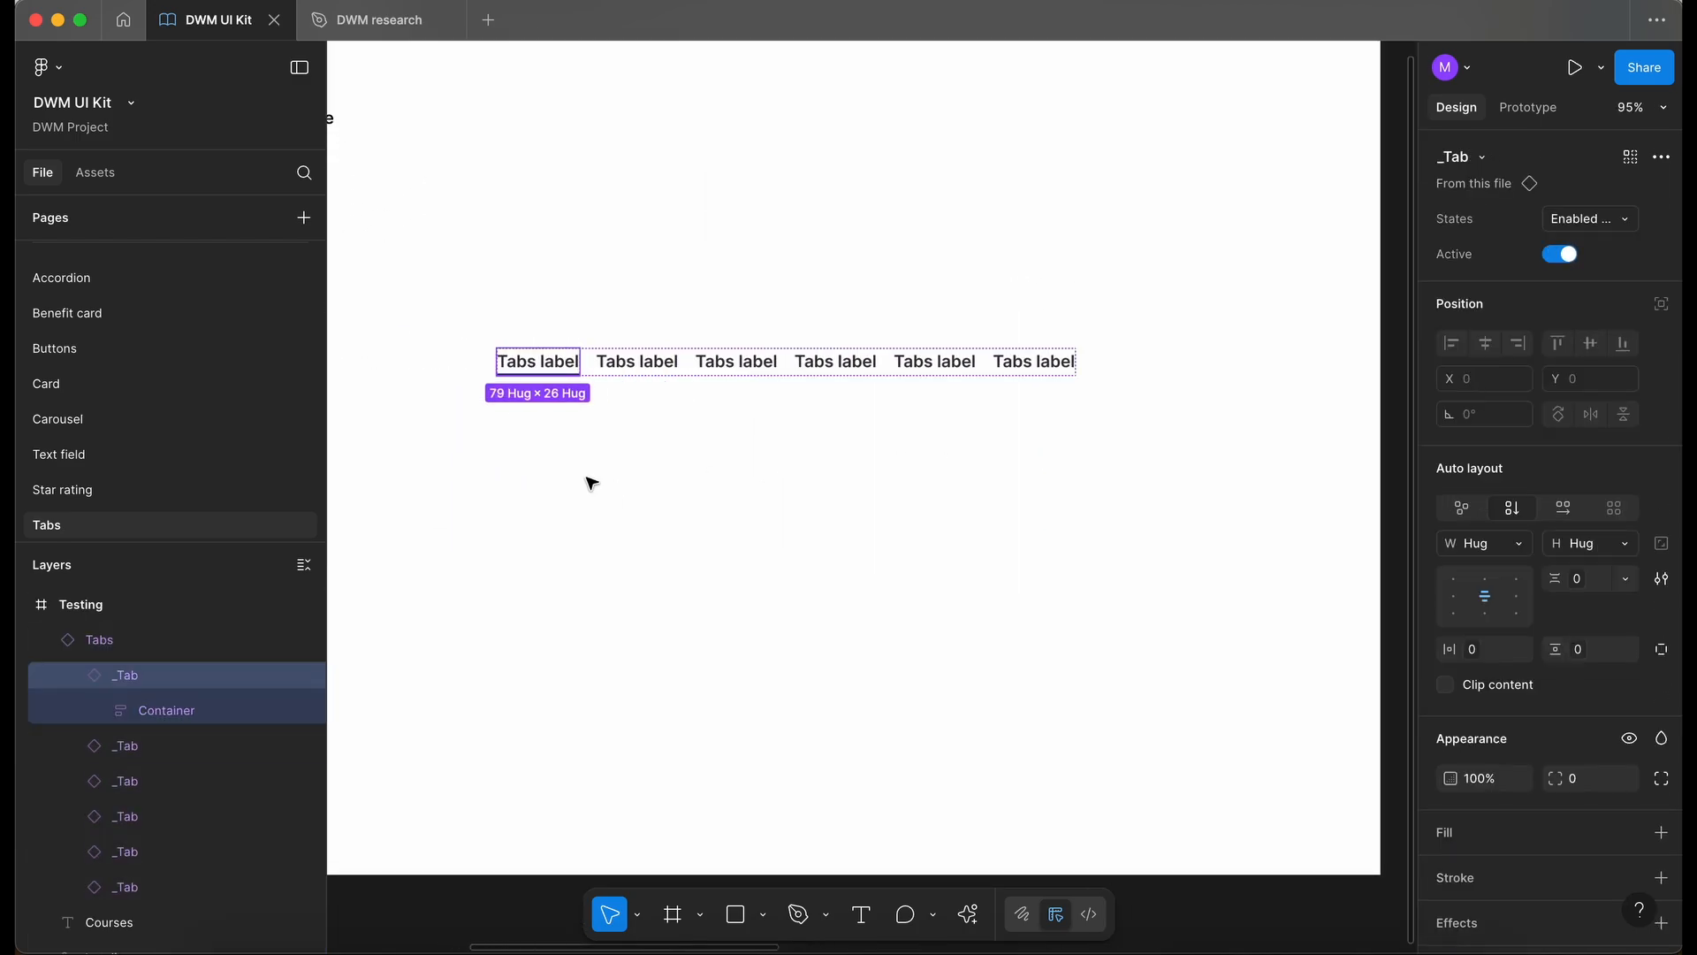
pyautogui.scroll(3, 591, 482)
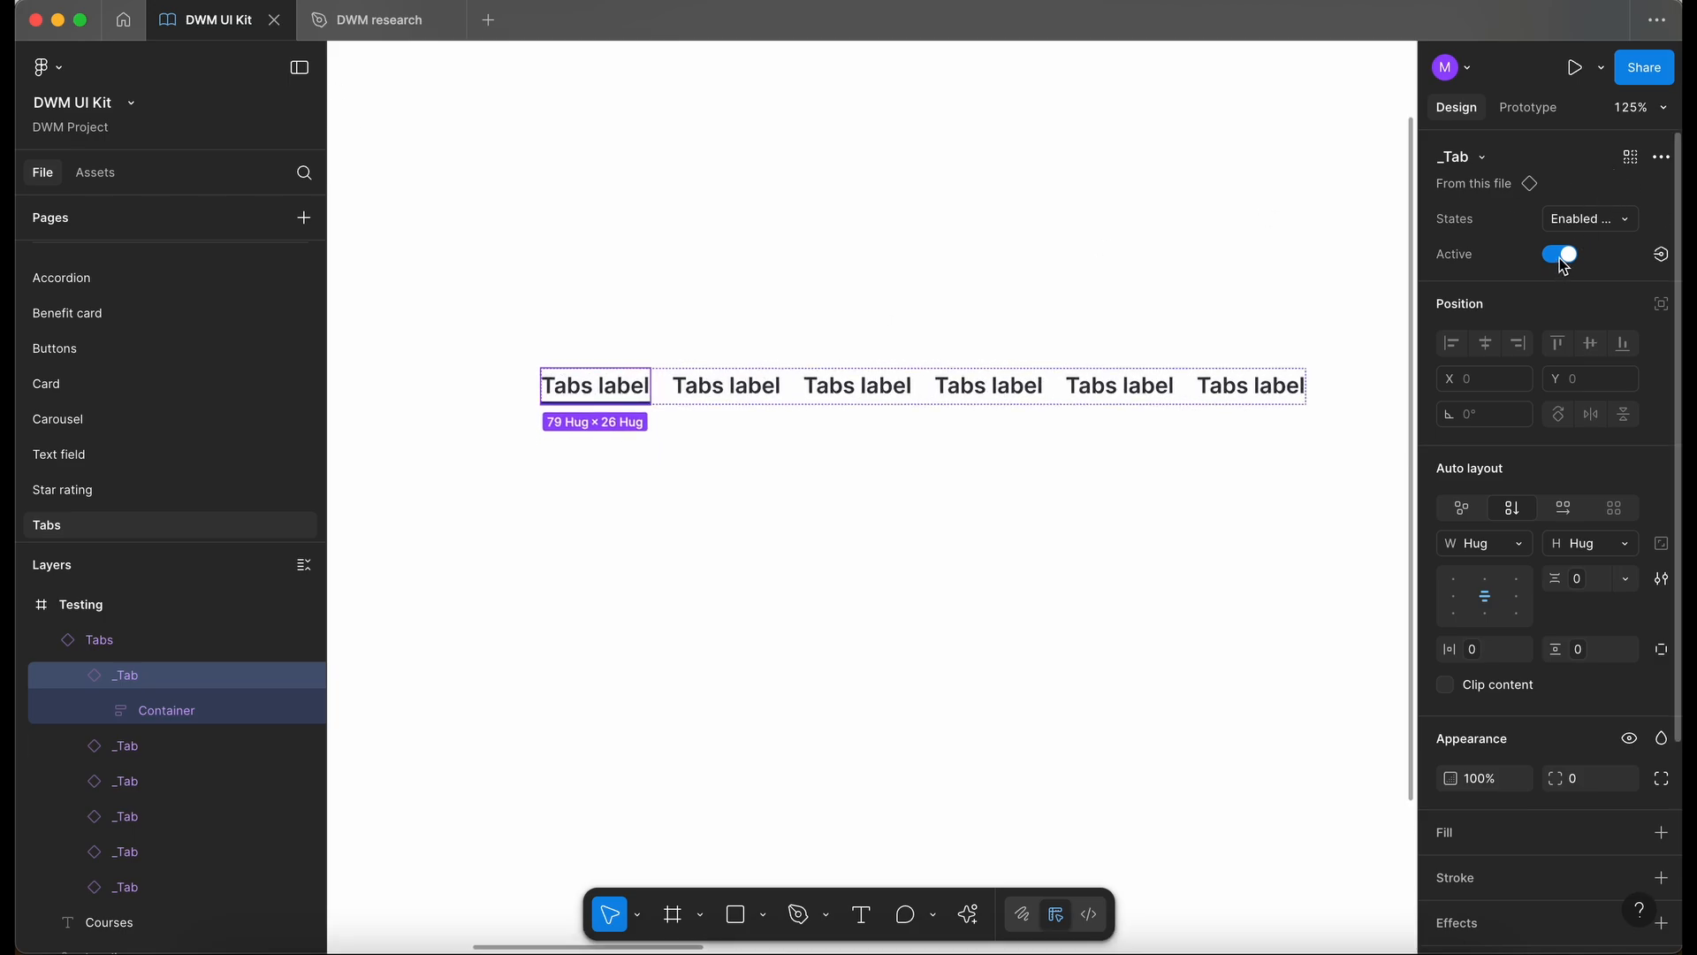
pyautogui.click(1560, 256)
pyautogui.click(1559, 256)
pyautogui.click(1560, 255)
pyautogui.click(1560, 255)
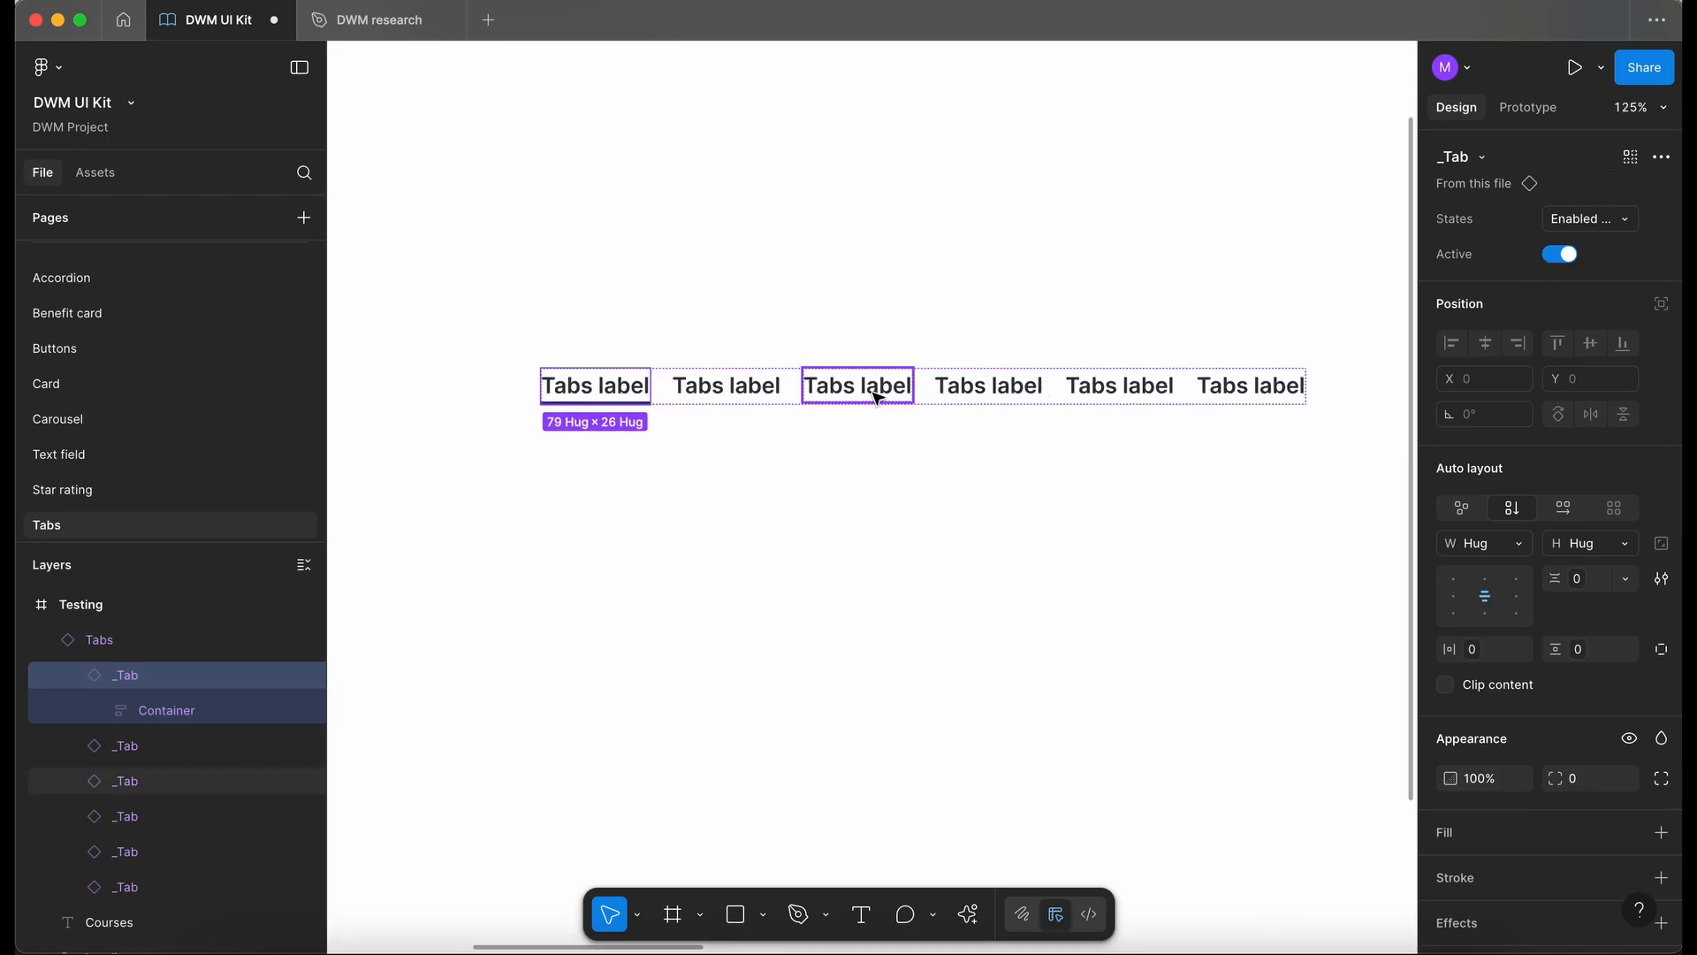
# Switch Active on for the third tab and off for the first tab in the Testing frame's Tabs instance.
pyautogui.click(727, 386)
pyautogui.keyDown('shift'); pyautogui.click(848, 389); pyautogui.keyUp('shift')
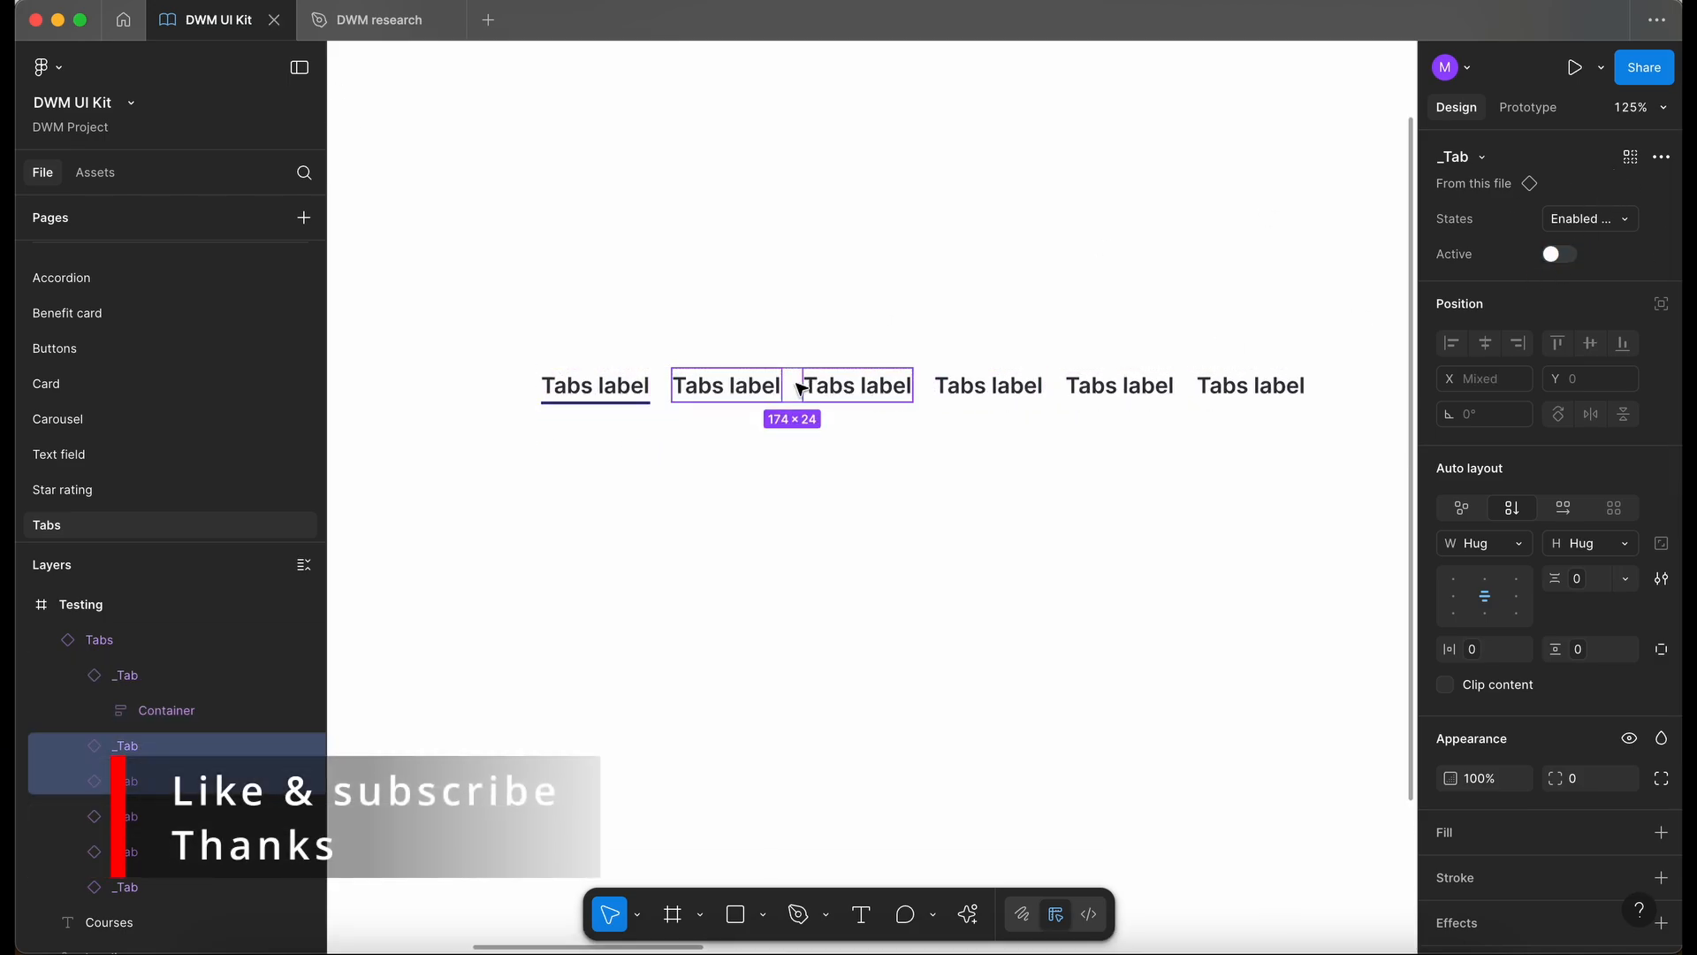
pyautogui.click(876, 387)
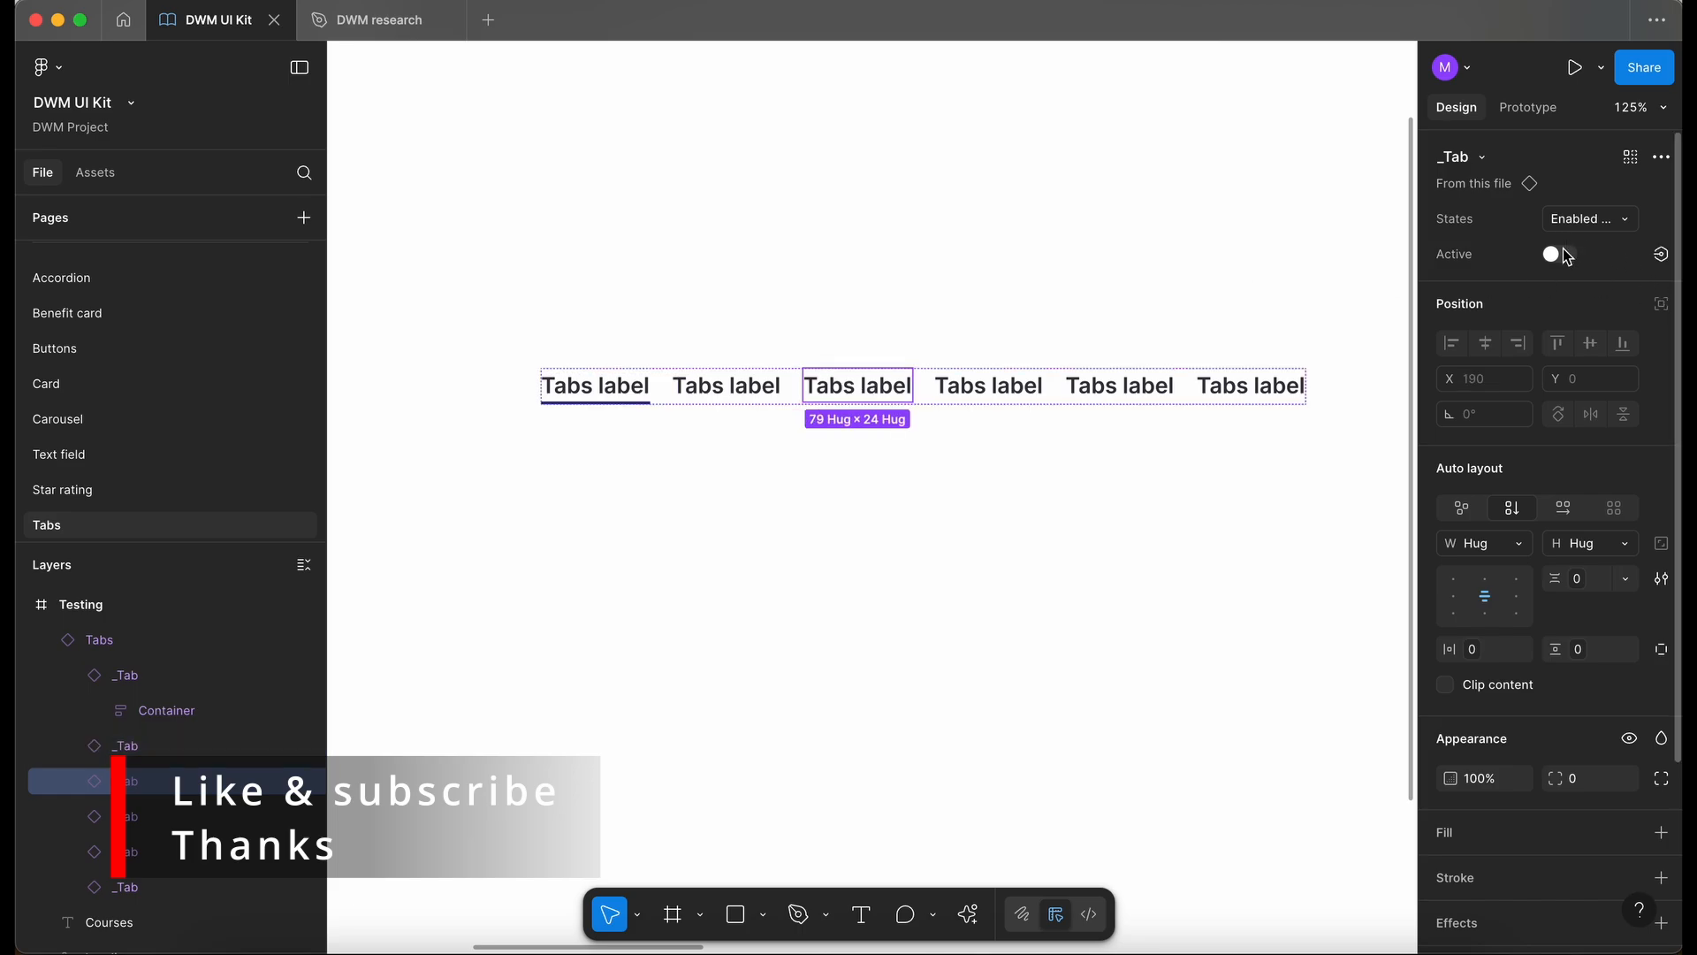
pyautogui.click(1560, 255)
pyautogui.click(619, 387)
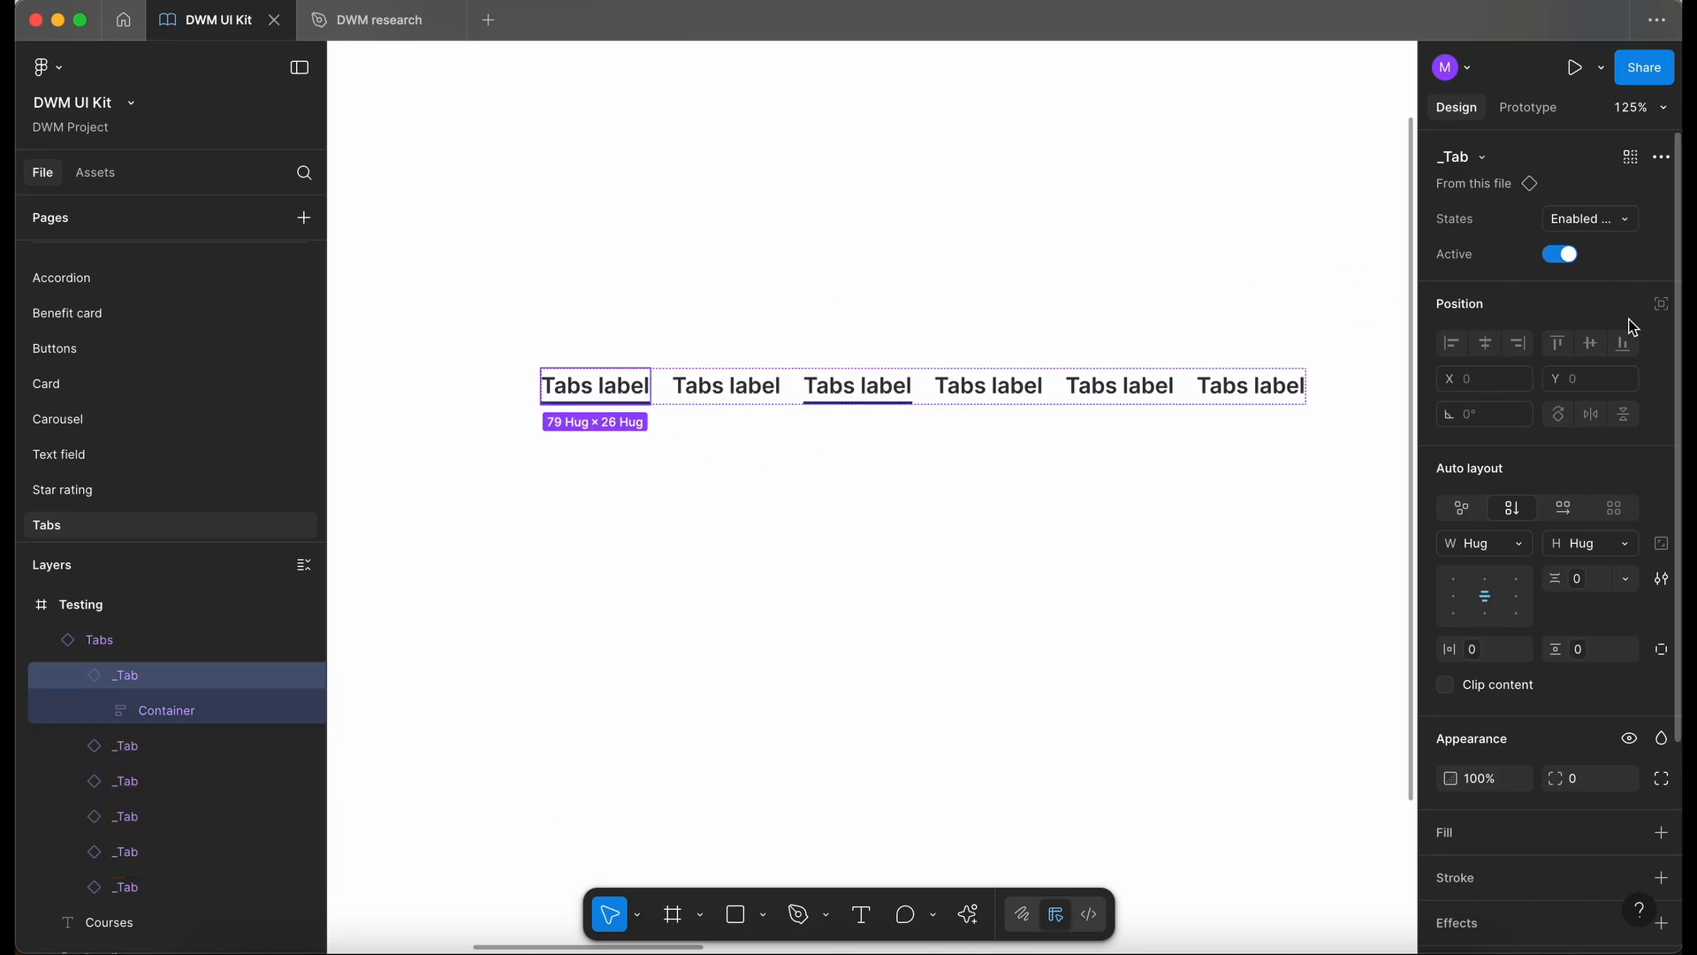
pyautogui.click(1560, 255)
pyautogui.click(803, 630)
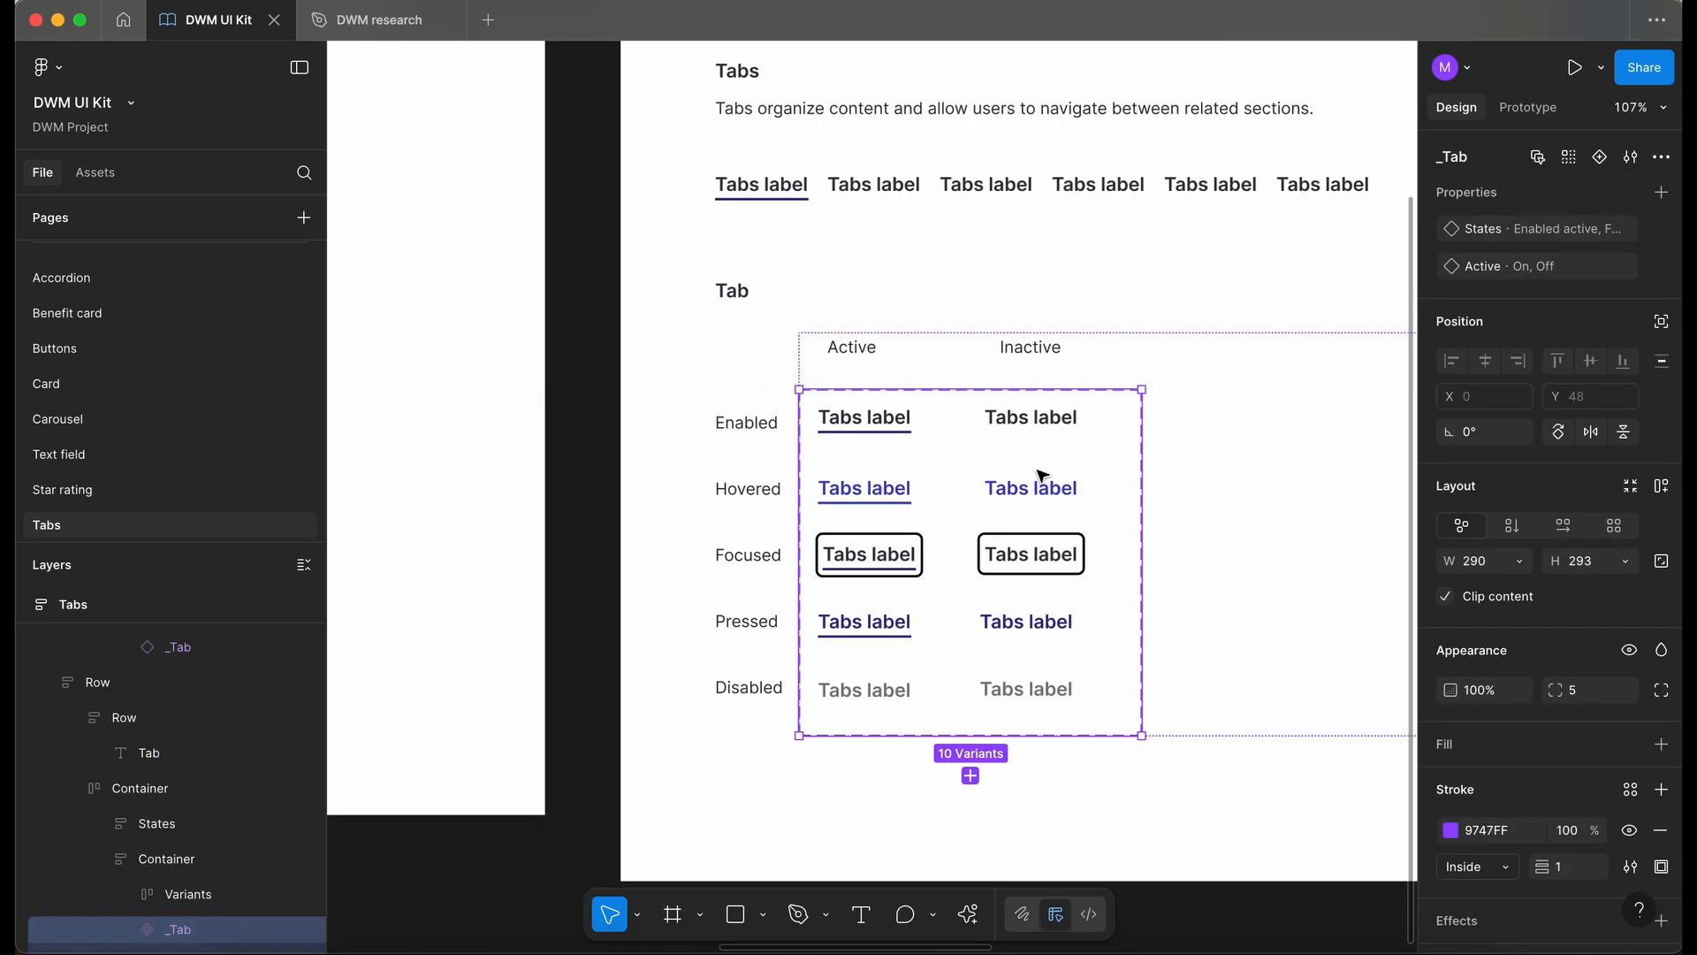
# Rename the States value of the enabled inactive variant in the _Tab set to Enabled.
pyautogui.click(900, 425)
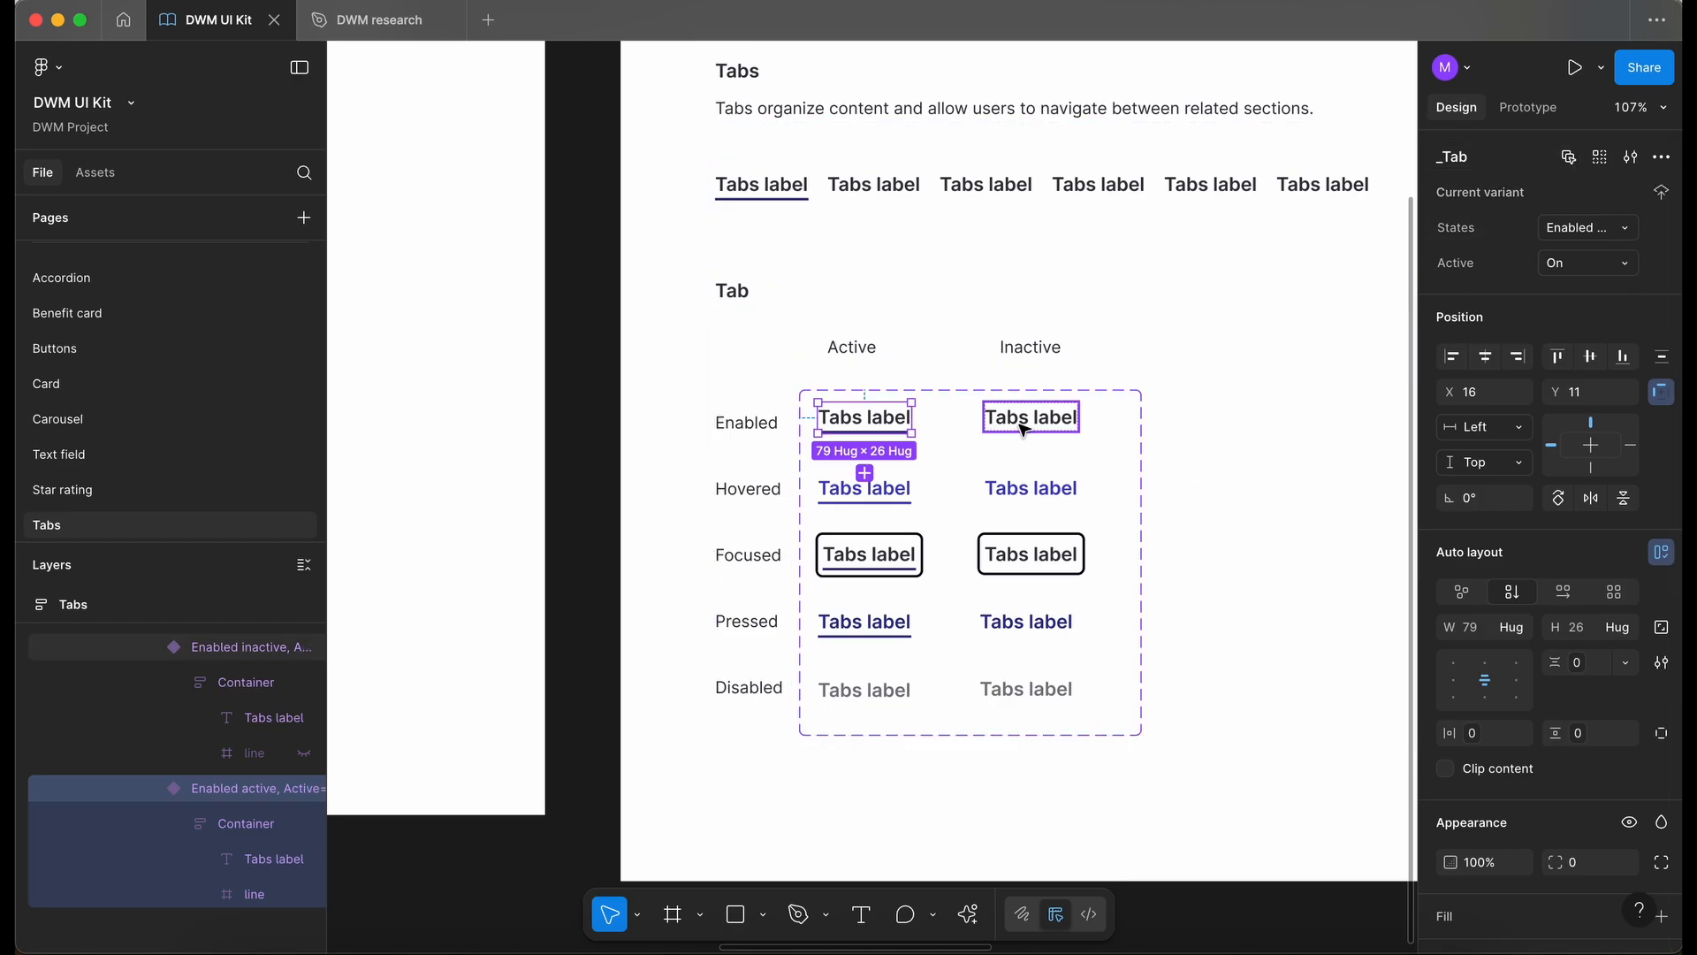
pyautogui.click(1052, 430)
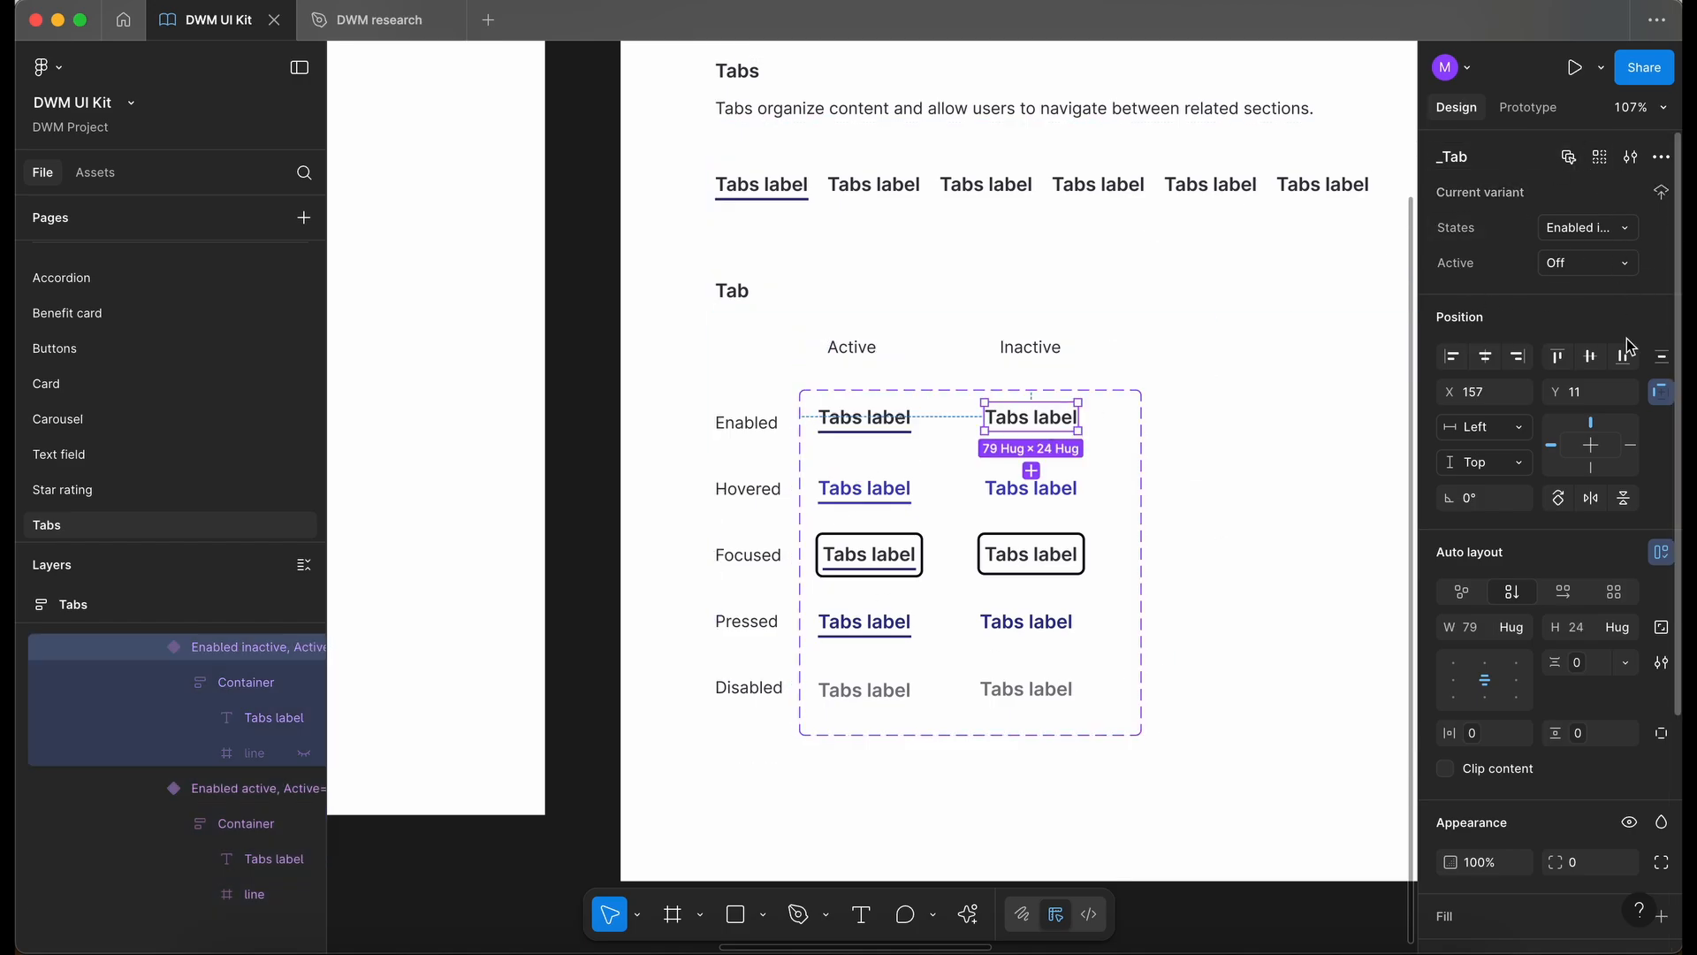
pyautogui.click(1627, 232)
pyautogui.click(1610, 233)
pyautogui.click(1581, 231)
pyautogui.press('Right')
pyautogui.press('BackSpace')
pyautogui.press('BackSpace')
pyautogui.press('BackSpace')
pyautogui.press('BackSpace')
pyautogui.press('BackSpace')
pyautogui.press('BackSpace')
pyautogui.press('BackSpace')
pyautogui.press('BackSpace')
pyautogui.press('BackSpace')
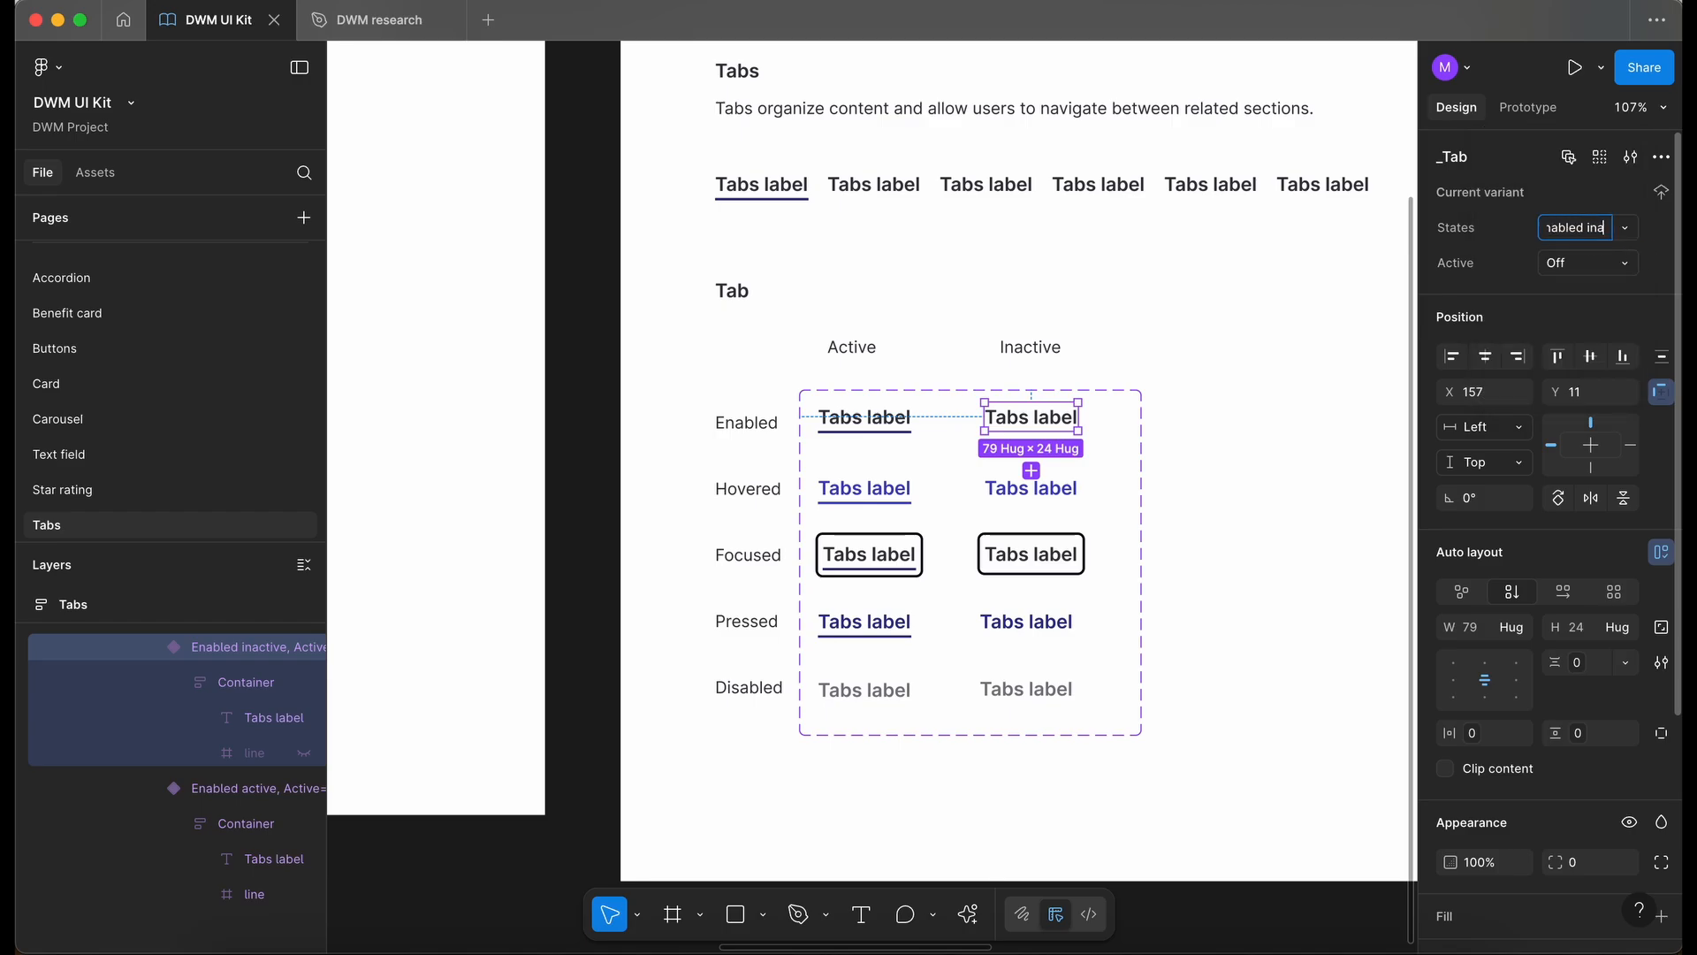
pyautogui.press('Return')
# Rename the enabled active variant's States value to Enabled and simplify the remaining variants' values to Hovered, Focused, Pressed and Disabled.
pyautogui.click(858, 426)
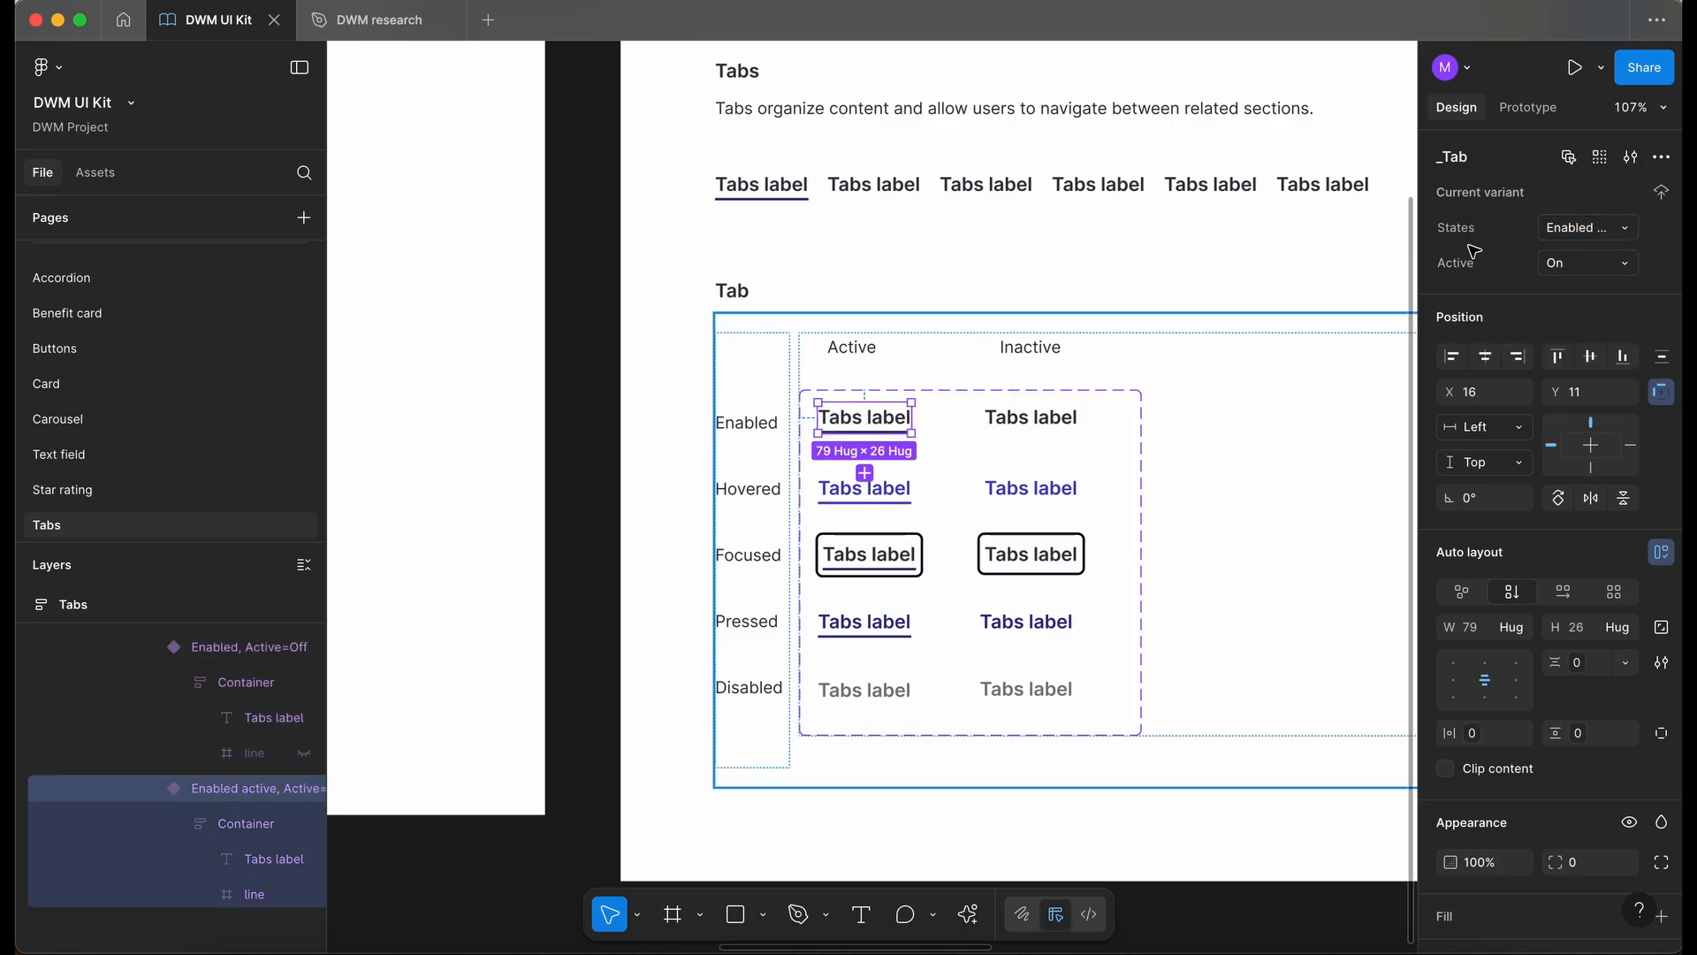
pyautogui.click(1583, 233)
pyautogui.press('Right')
pyautogui.press('BackSpace')
pyautogui.press('BackSpace')
pyautogui.press('BackSpace')
pyautogui.press('BackSpace')
pyautogui.press('BackSpace')
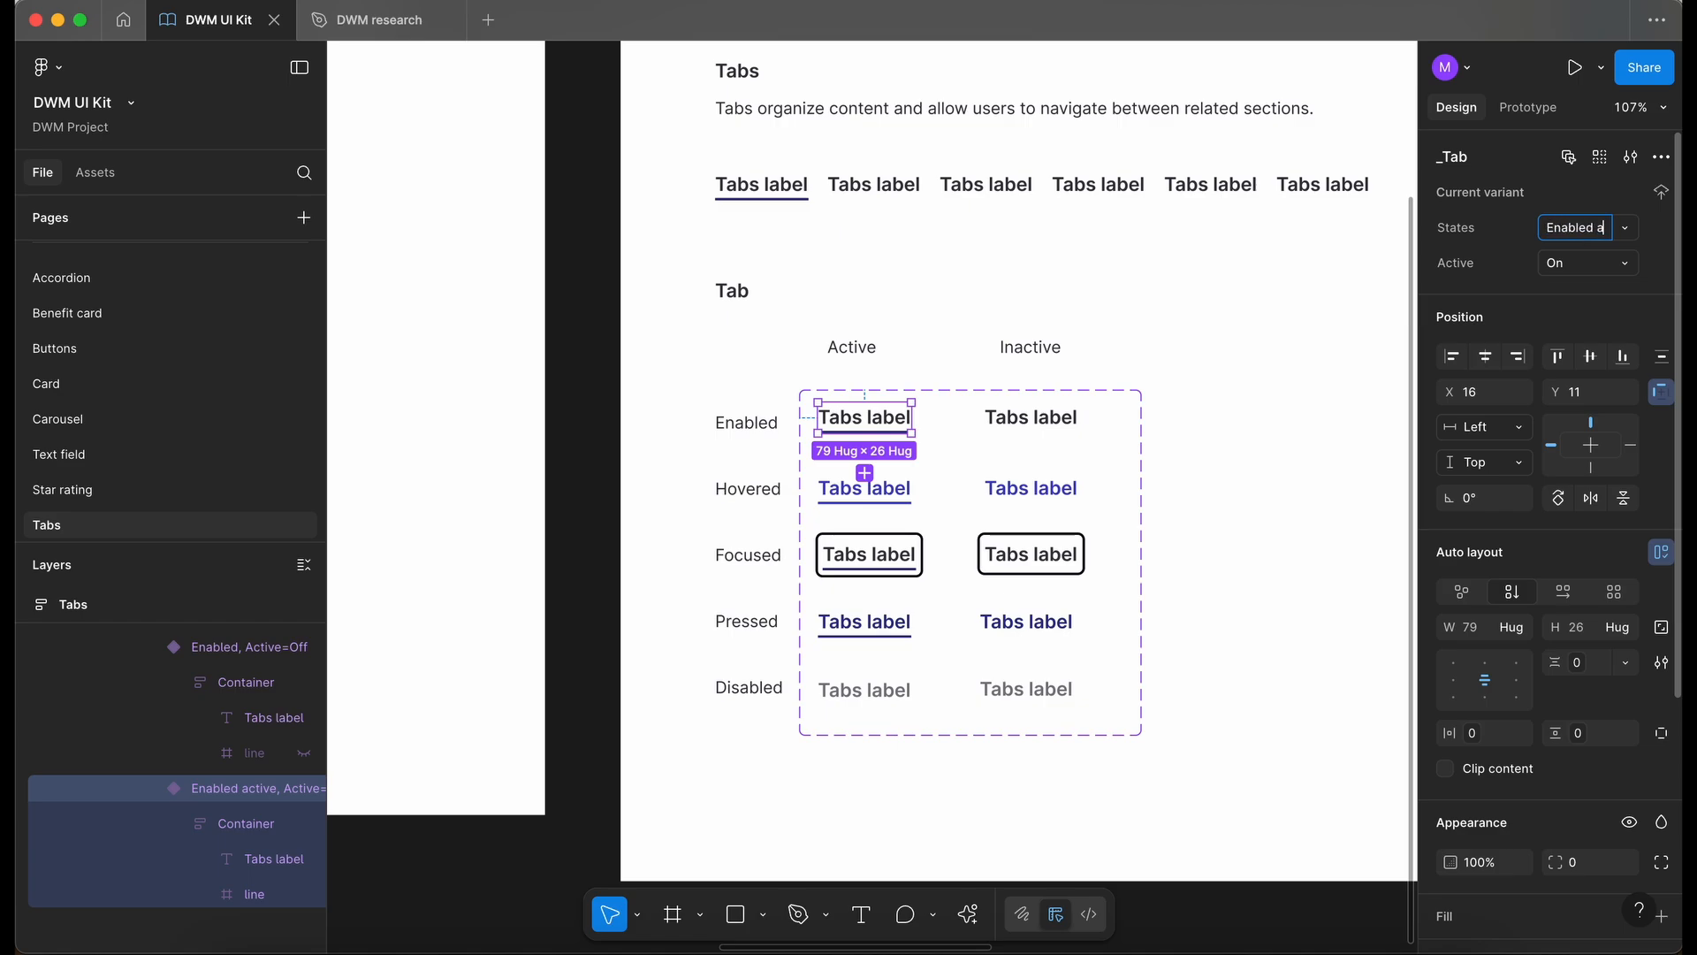
pyautogui.press('Return')
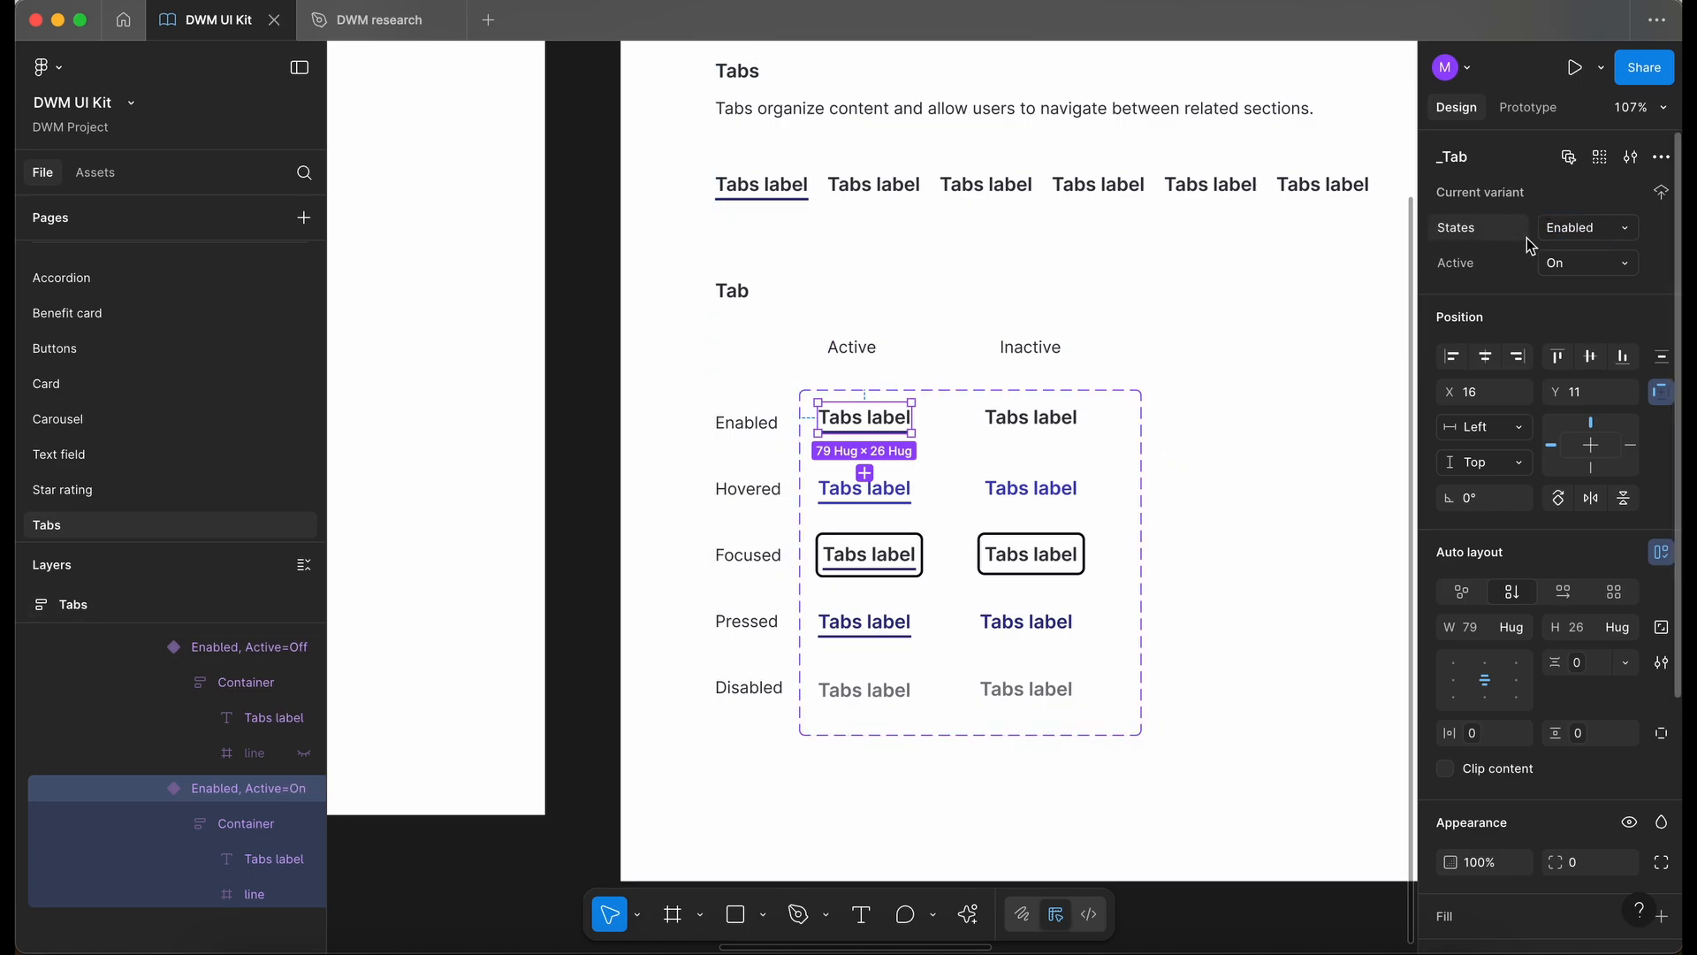
pyautogui.click(896, 489)
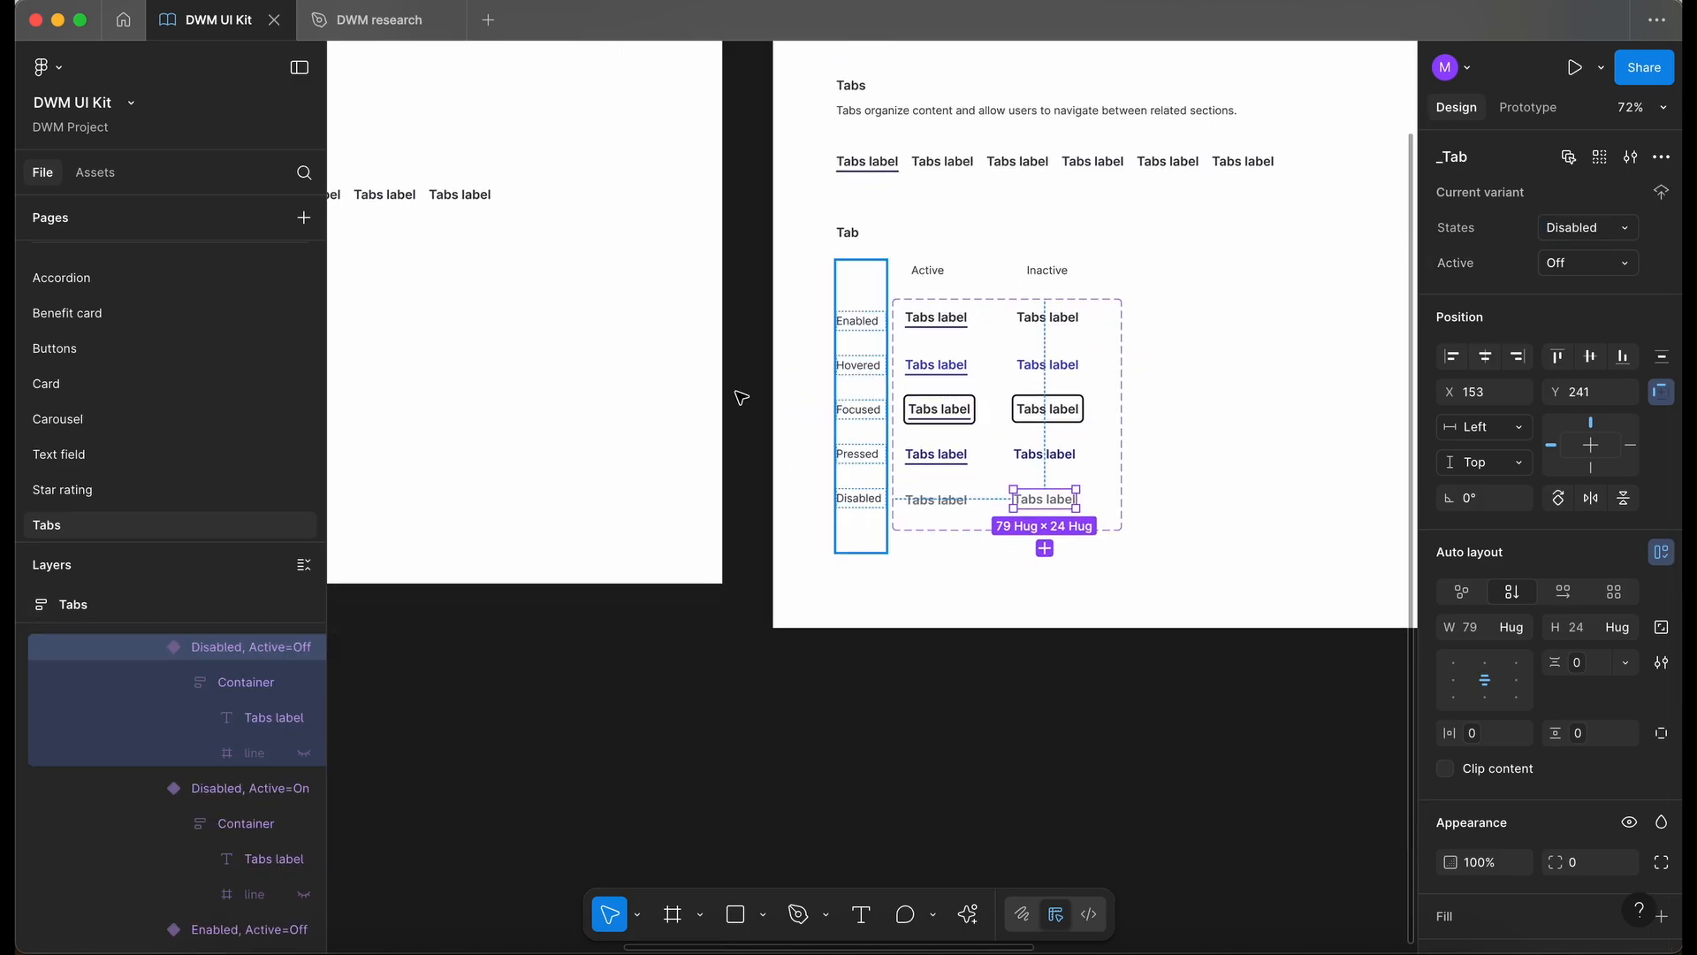
# Review the States options offered for the third tab in the Testing frame's Tabs instance.
pyautogui.click(634, 364)
pyautogui.hscroll(-5, 631, 355)
pyautogui.doubleClick(682, 251)
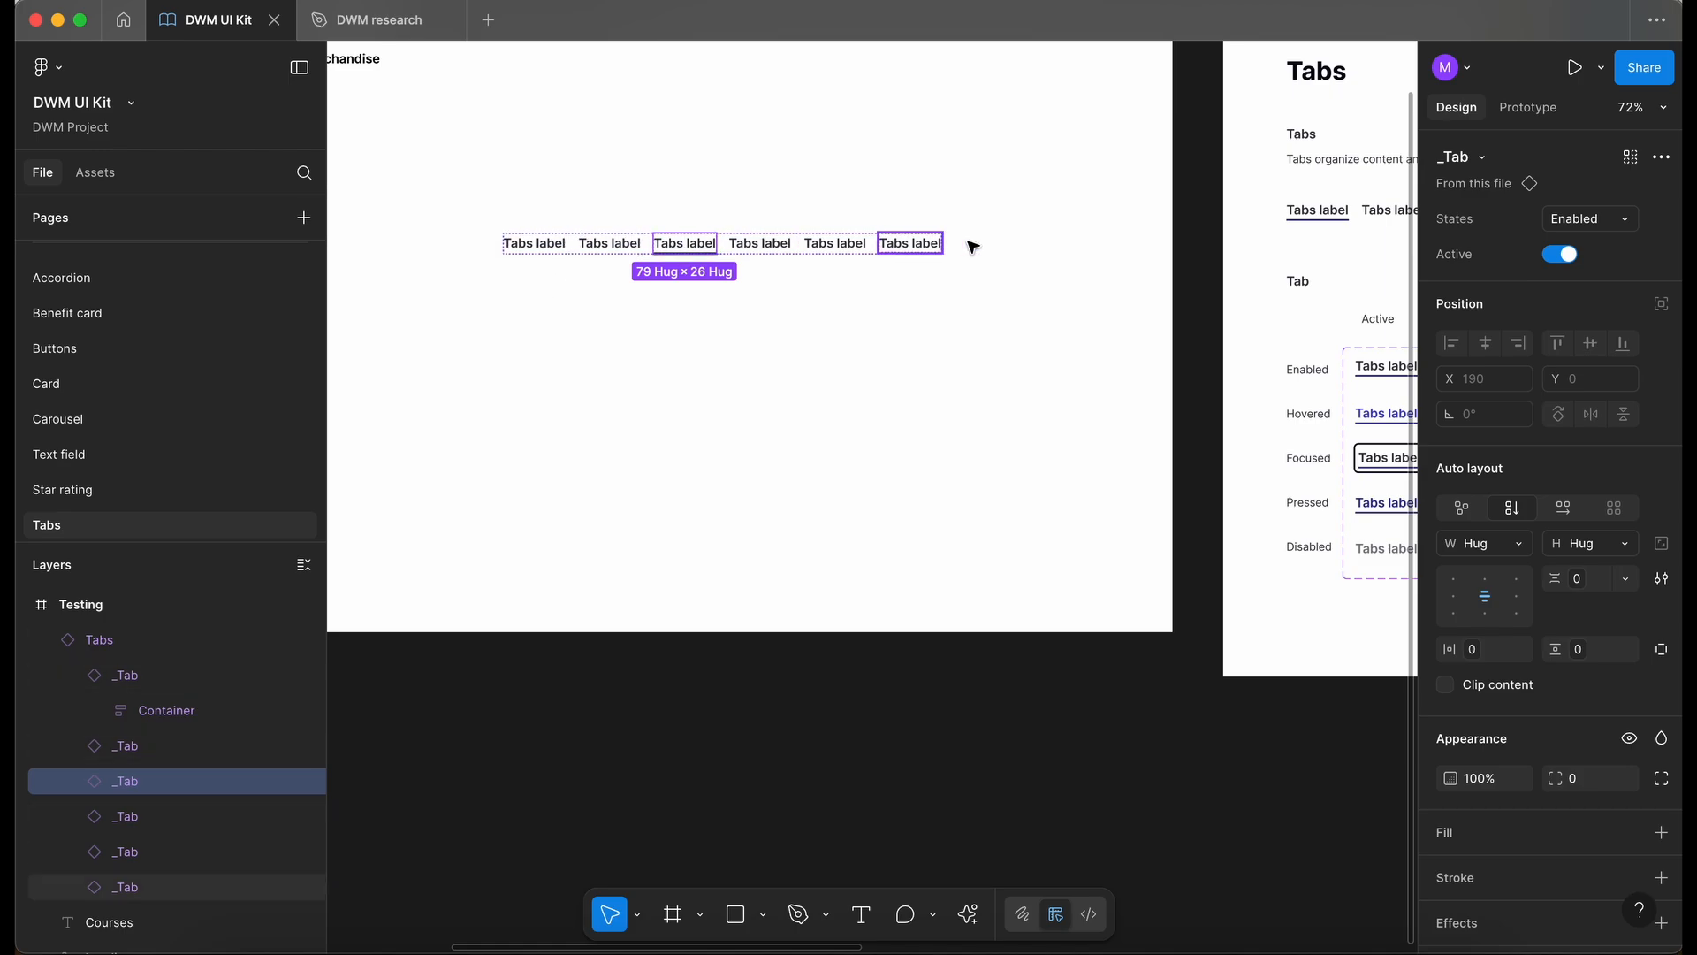
pyautogui.scroll(5, 669, 255)
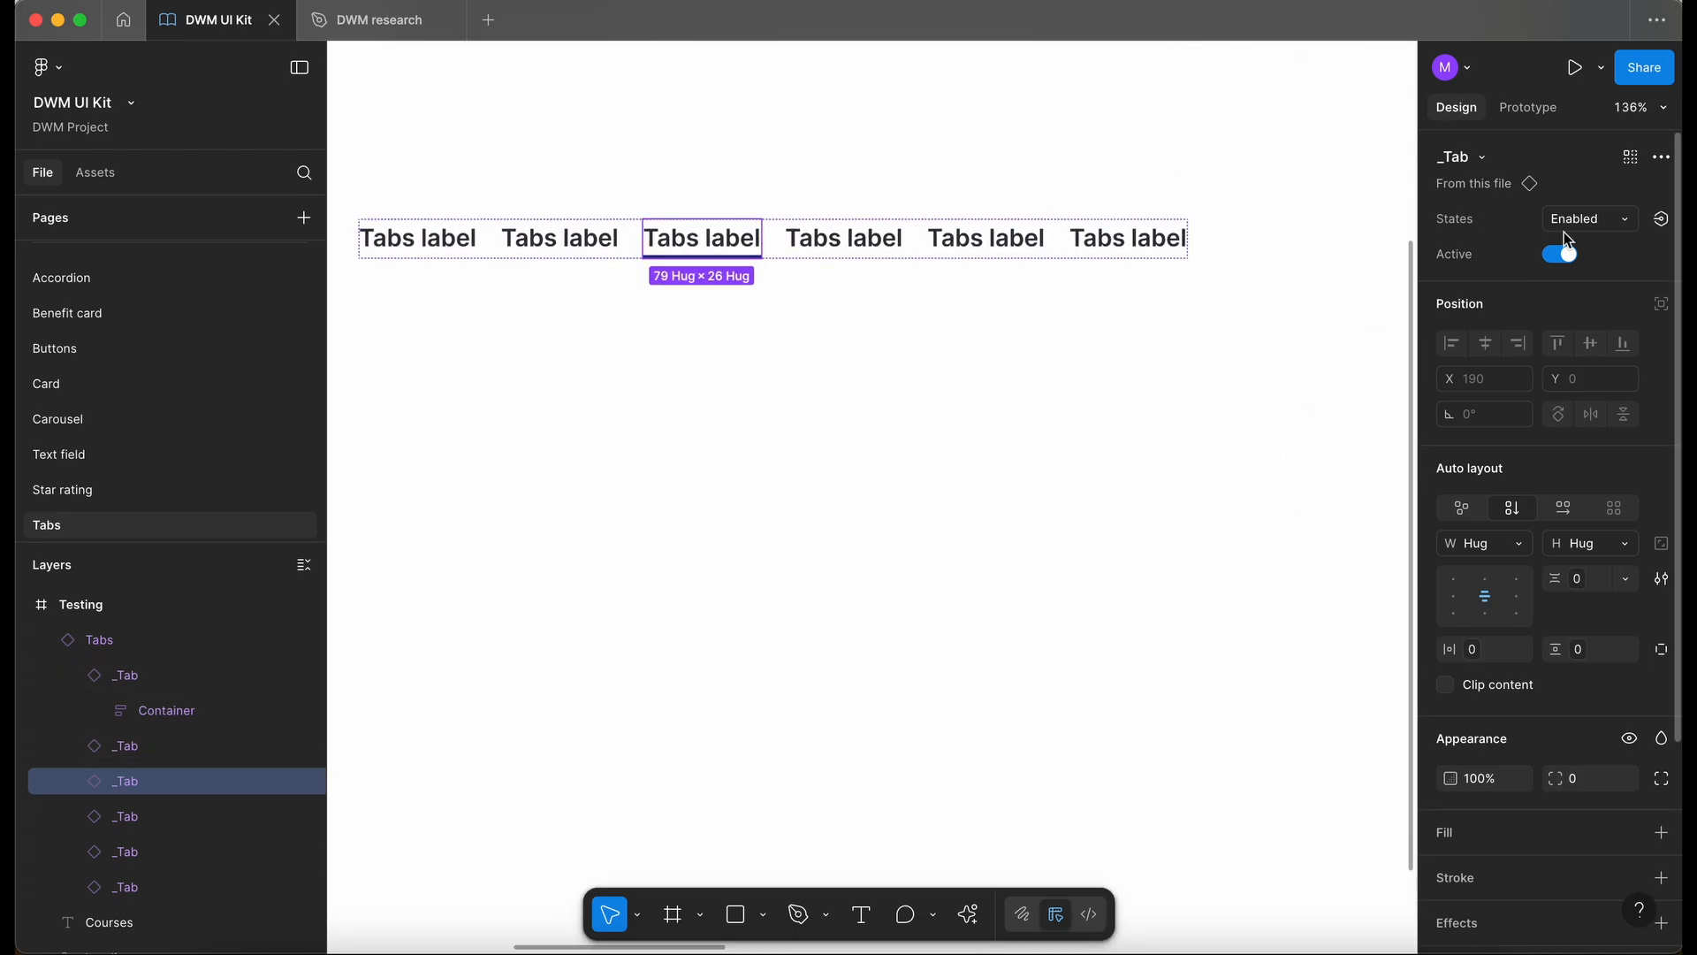
pyautogui.click(1616, 218)
pyautogui.scroll(2, 1560, 185)
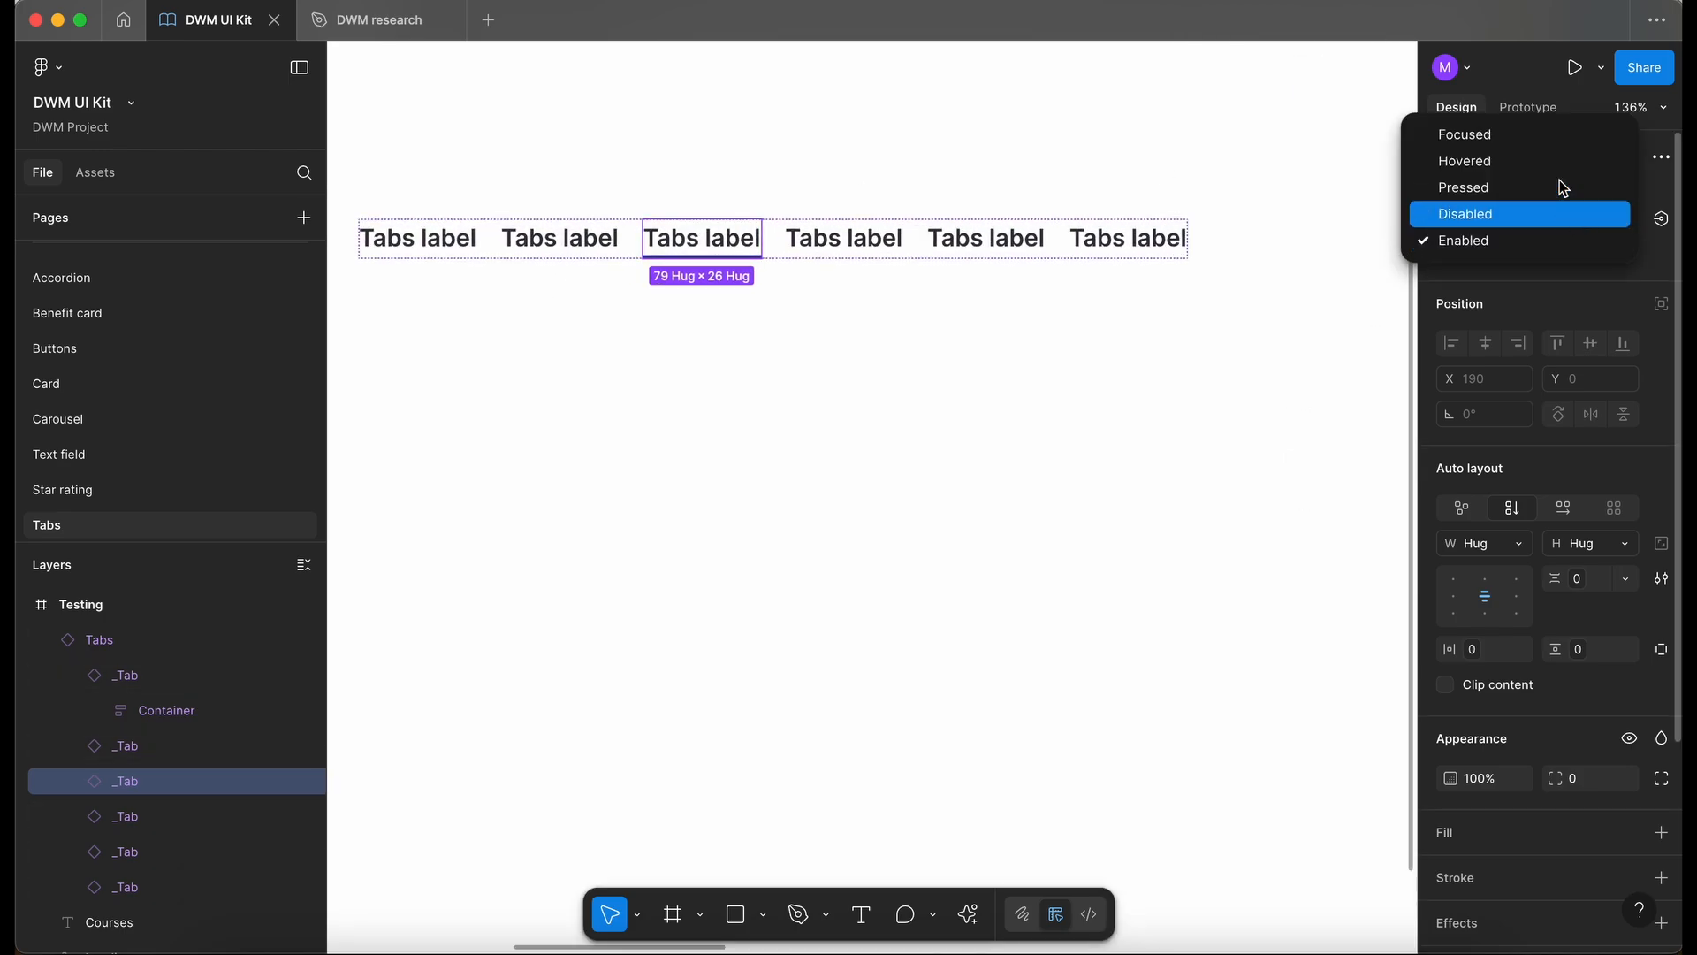
pyautogui.click(1075, 389)
# Reorder the _Tab component set's States values as Enabled, Hovered, Focused, Pressed, Disabled.
pyautogui.scroll(-5, 1074, 389)
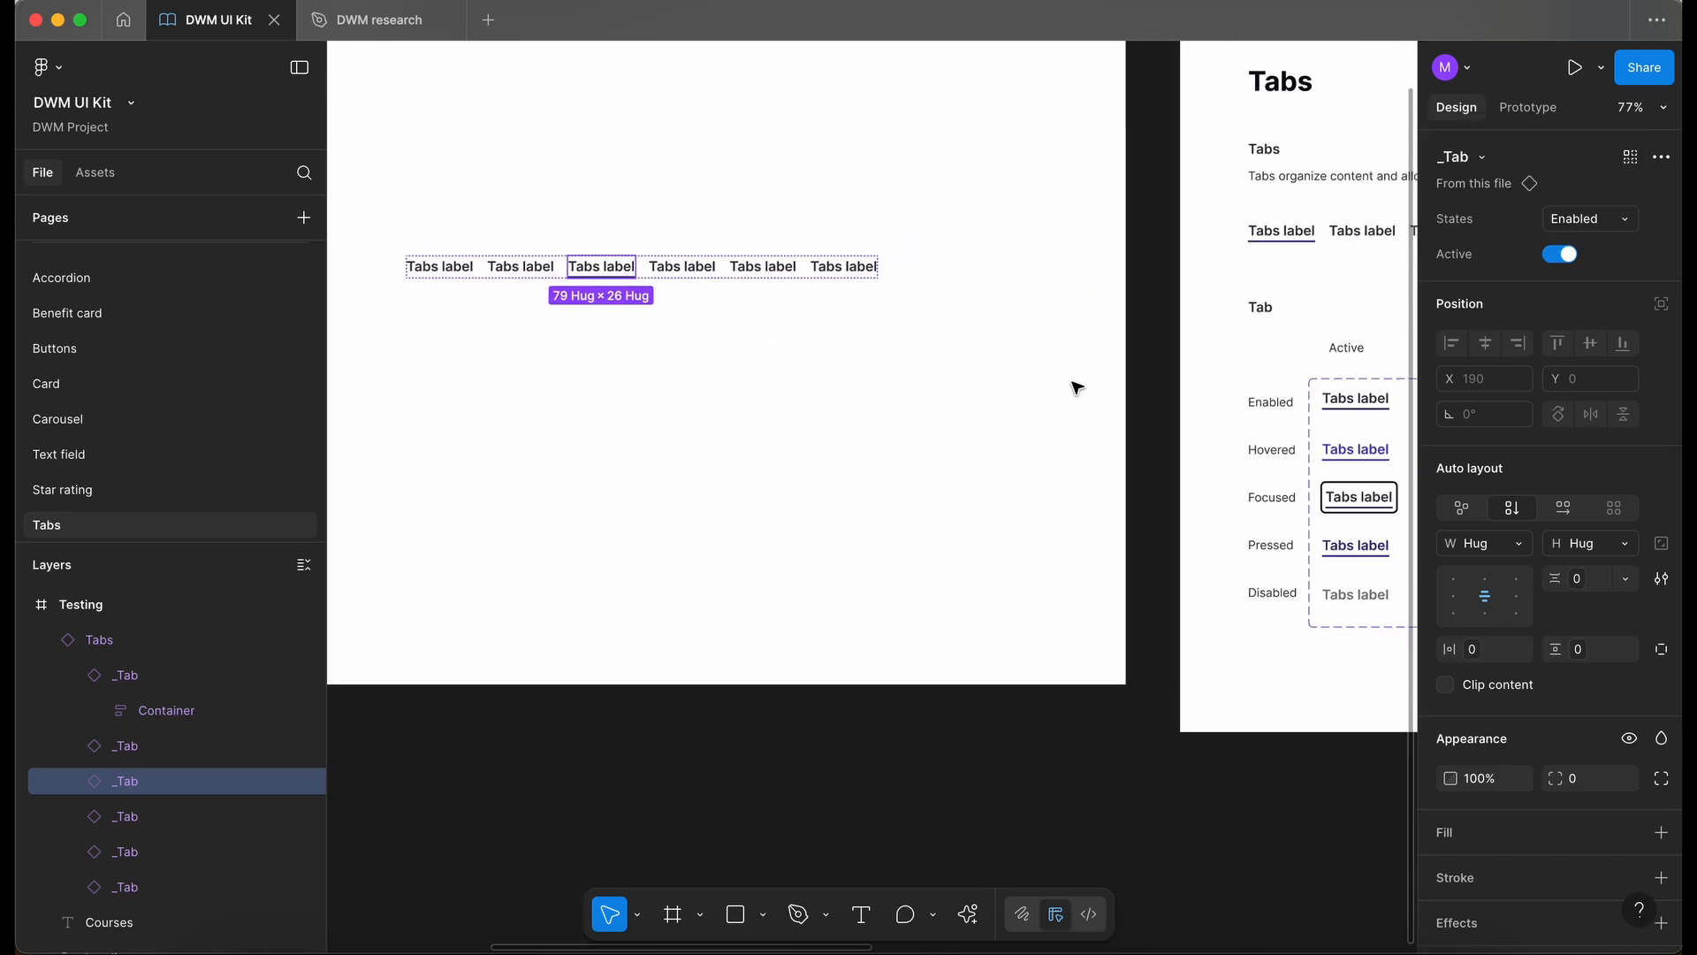
pyautogui.hscroll(5, 1075, 389)
pyautogui.scroll(2, 1075, 389)
pyautogui.click(1140, 417)
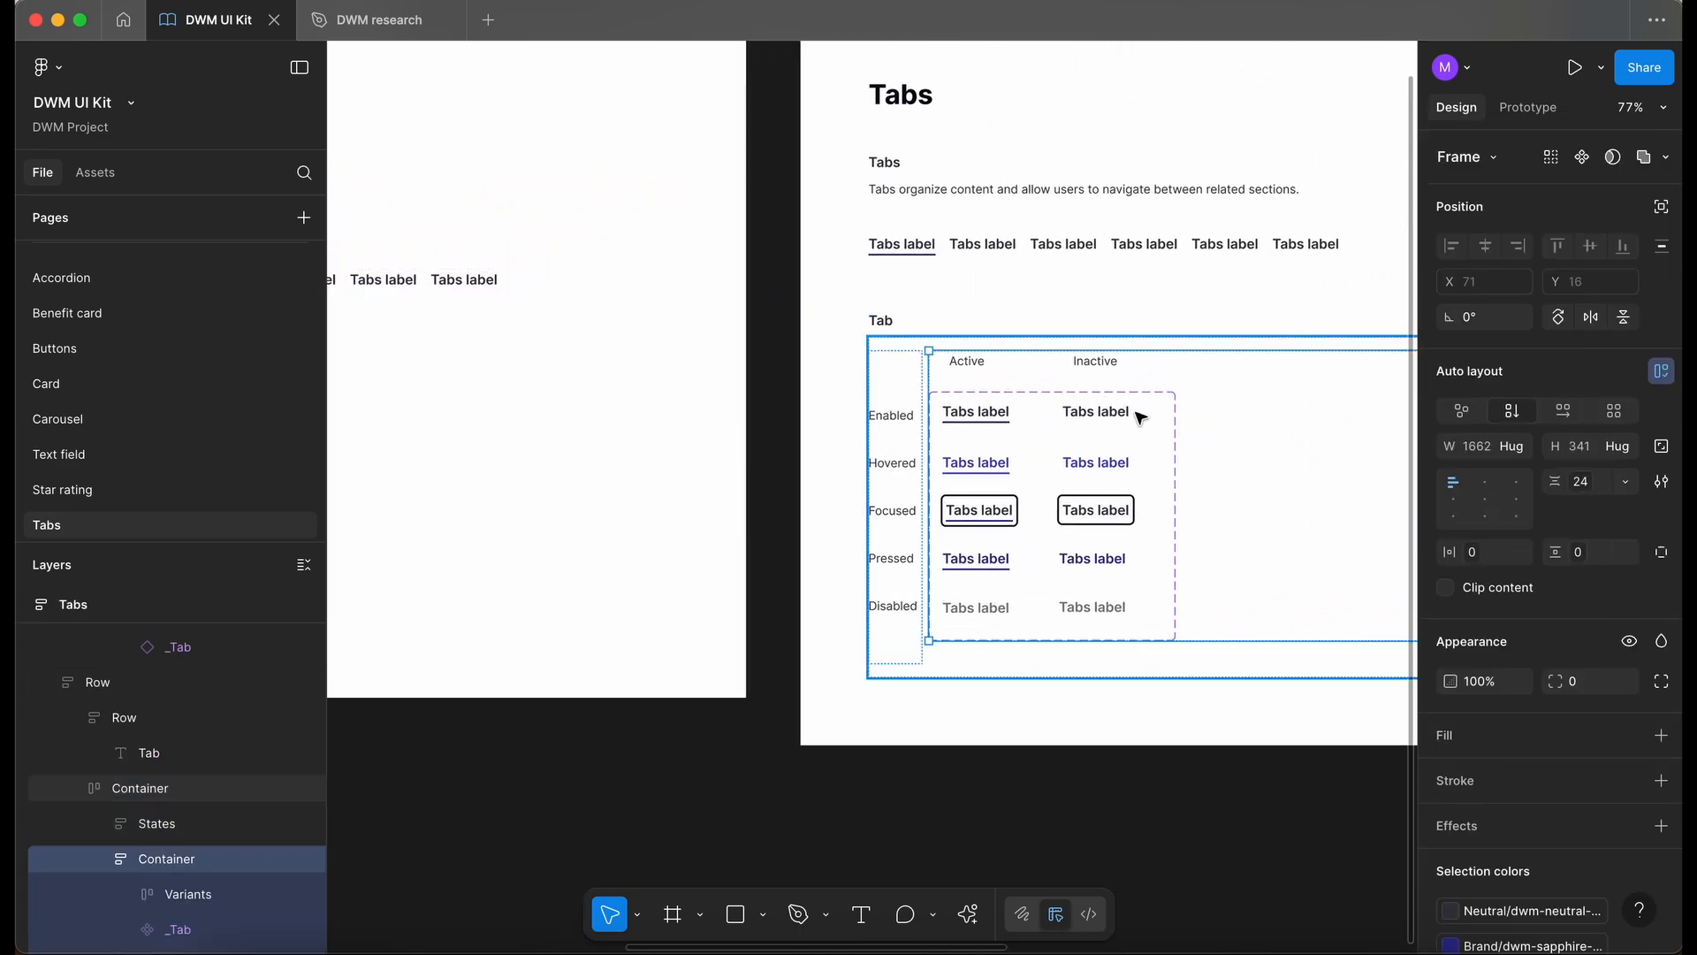
pyautogui.click(1140, 417)
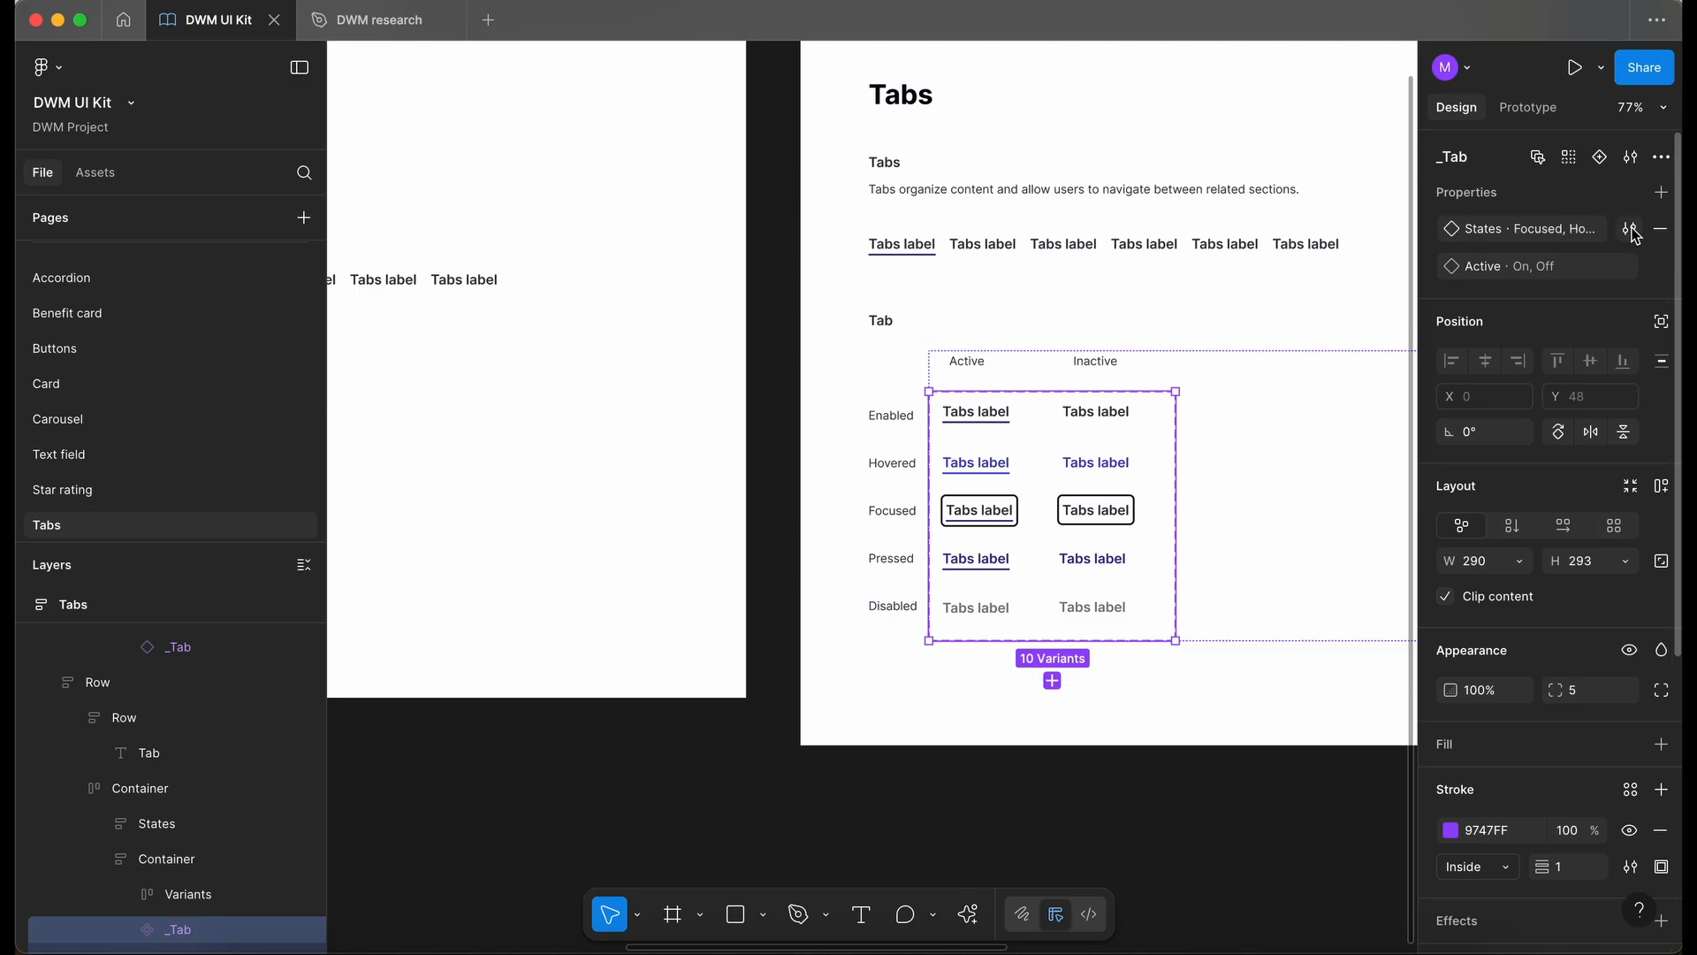
pyautogui.click(1661, 232)
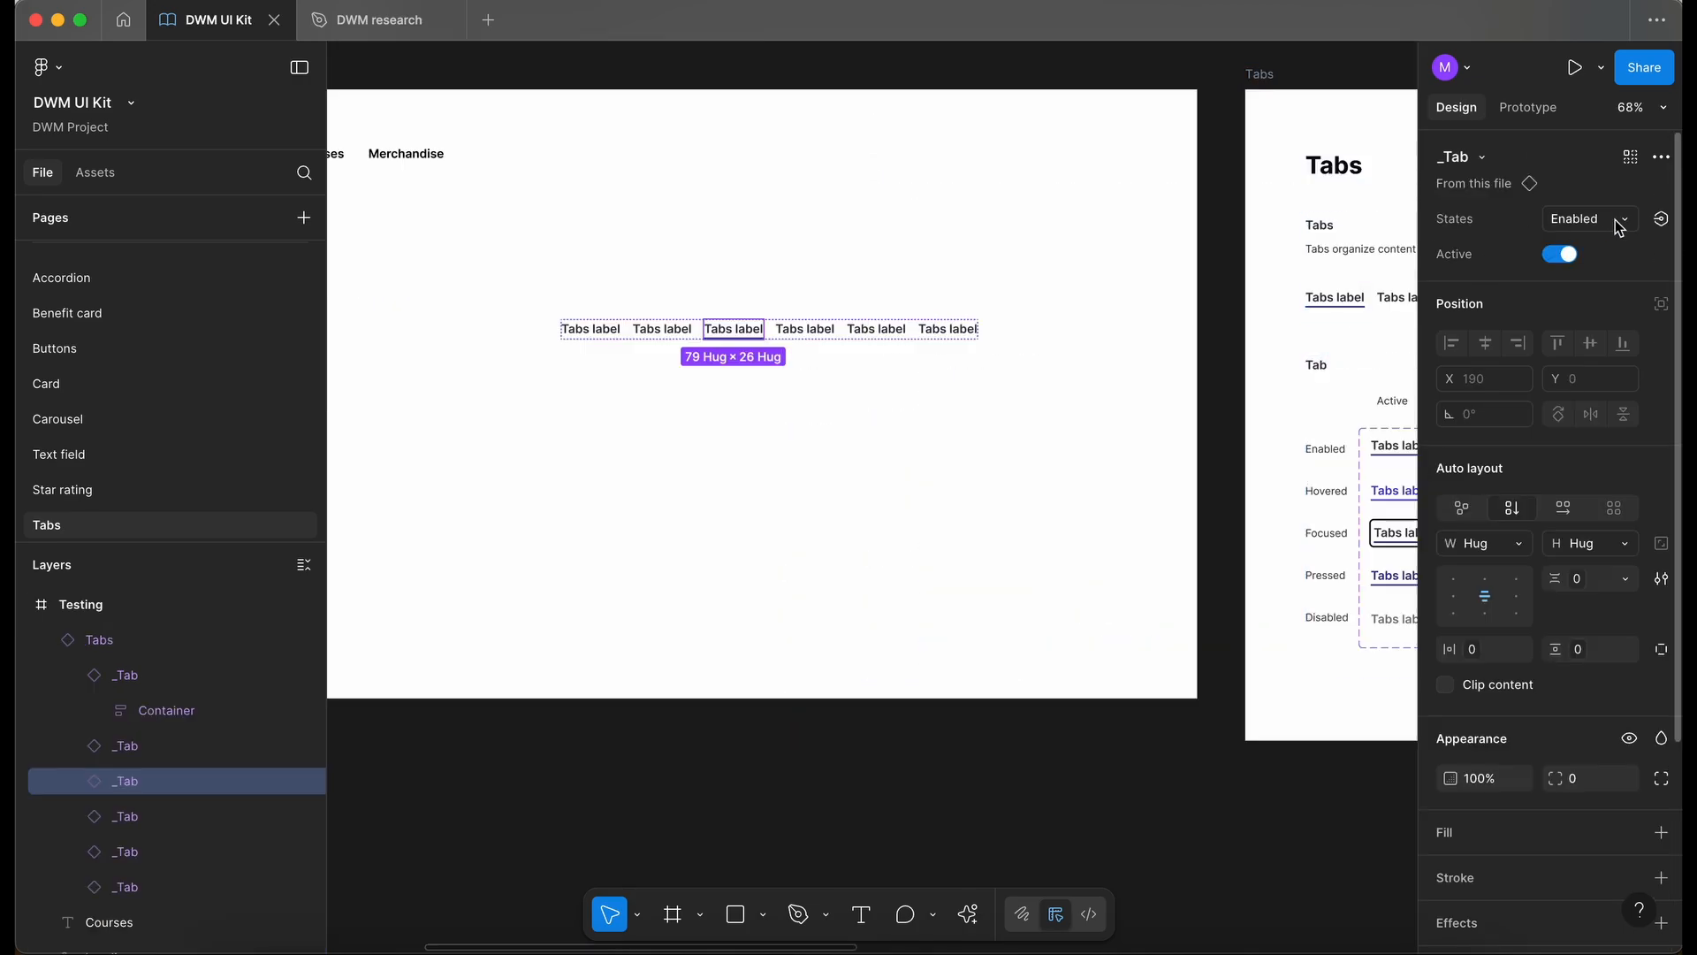
# Check the order of the States options on the Testing instance's third tab against the _Tab variant rows.
pyautogui.click(1614, 221)
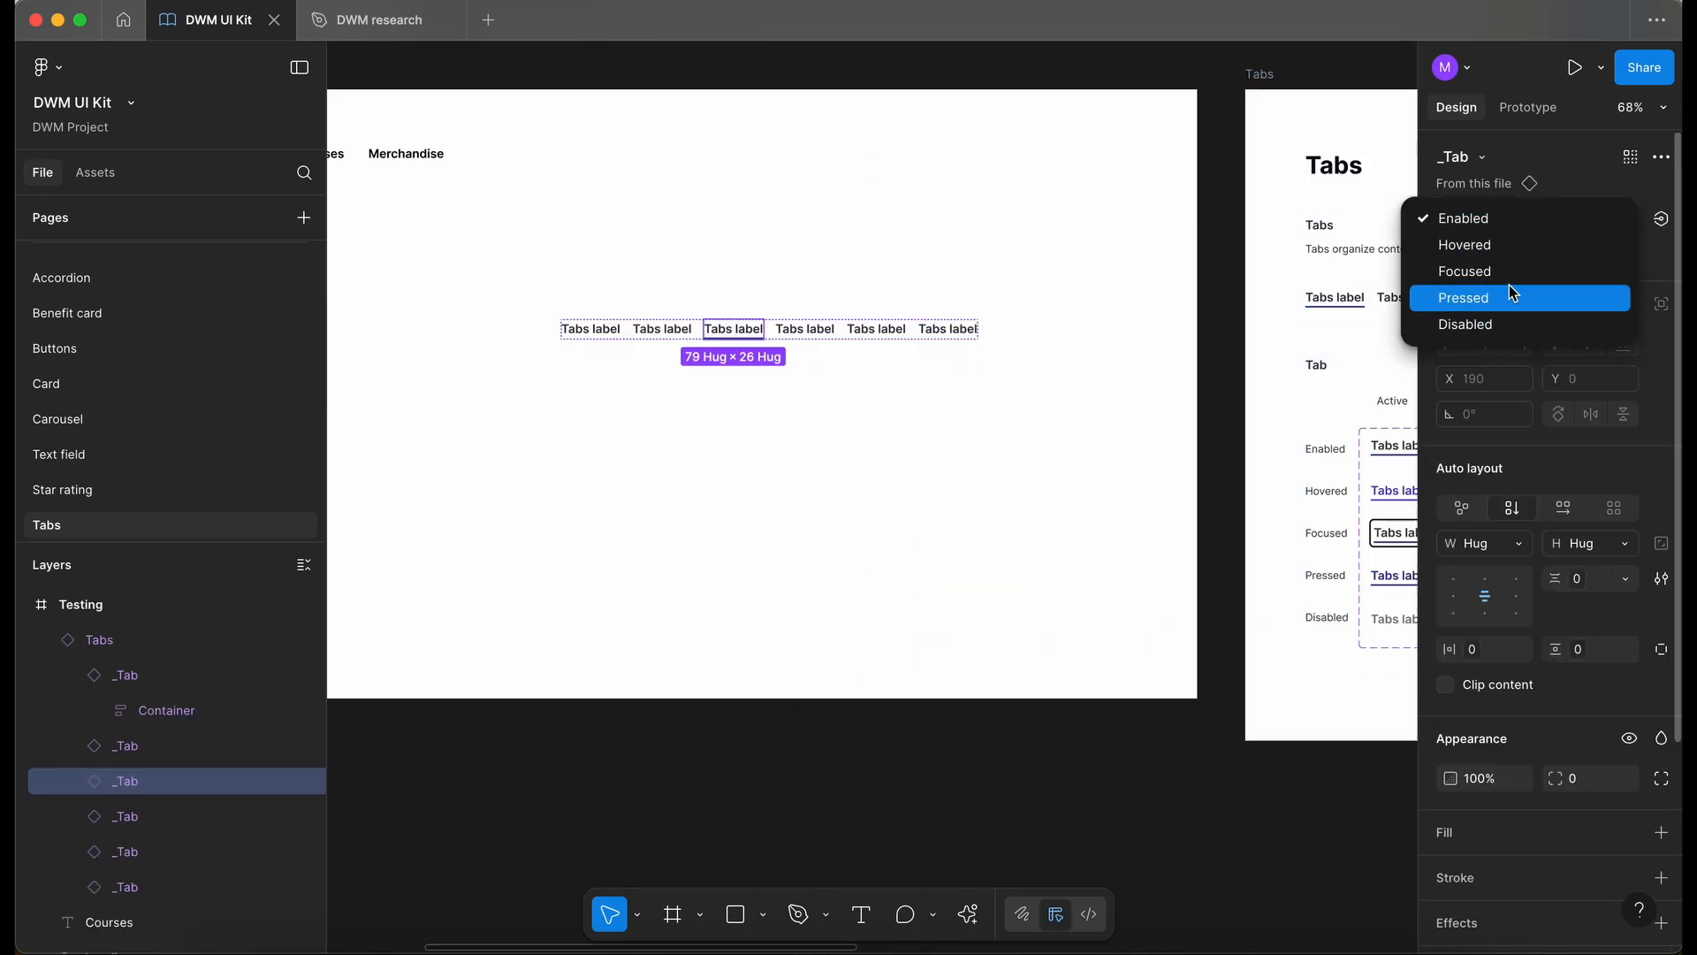
pyautogui.click(819, 423)
pyautogui.hscroll(5, 820, 424)
pyautogui.scroll(-1, 821, 424)
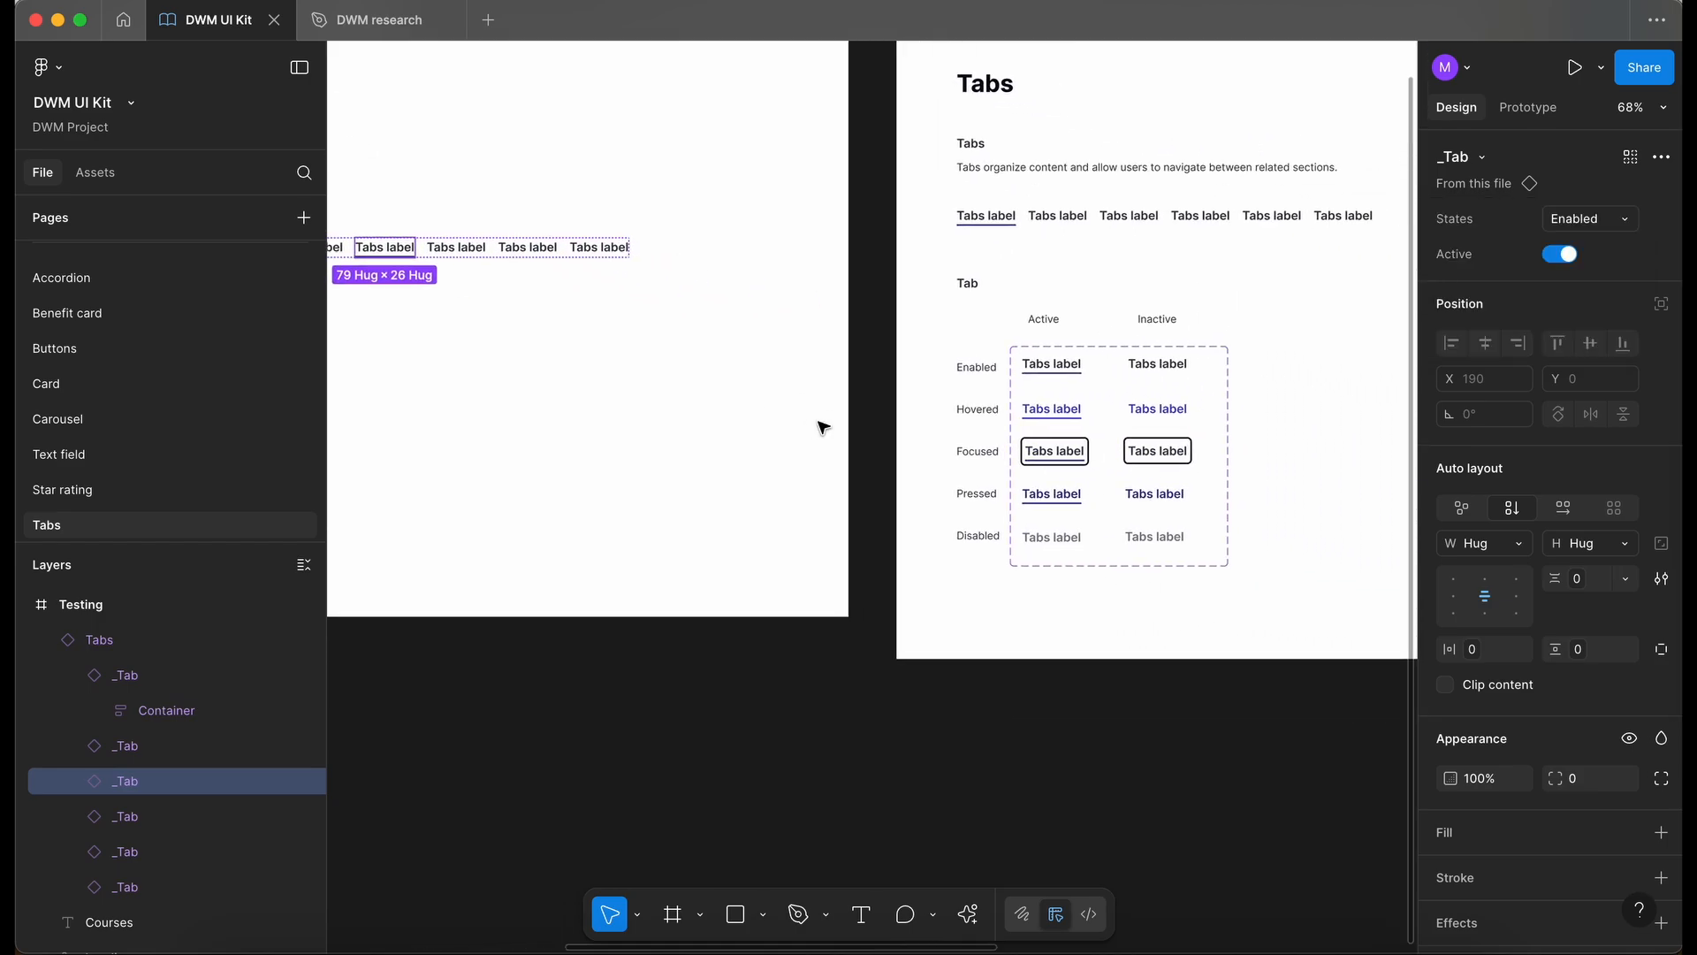
pyautogui.scroll(3, 822, 426)
pyautogui.click(1590, 219)
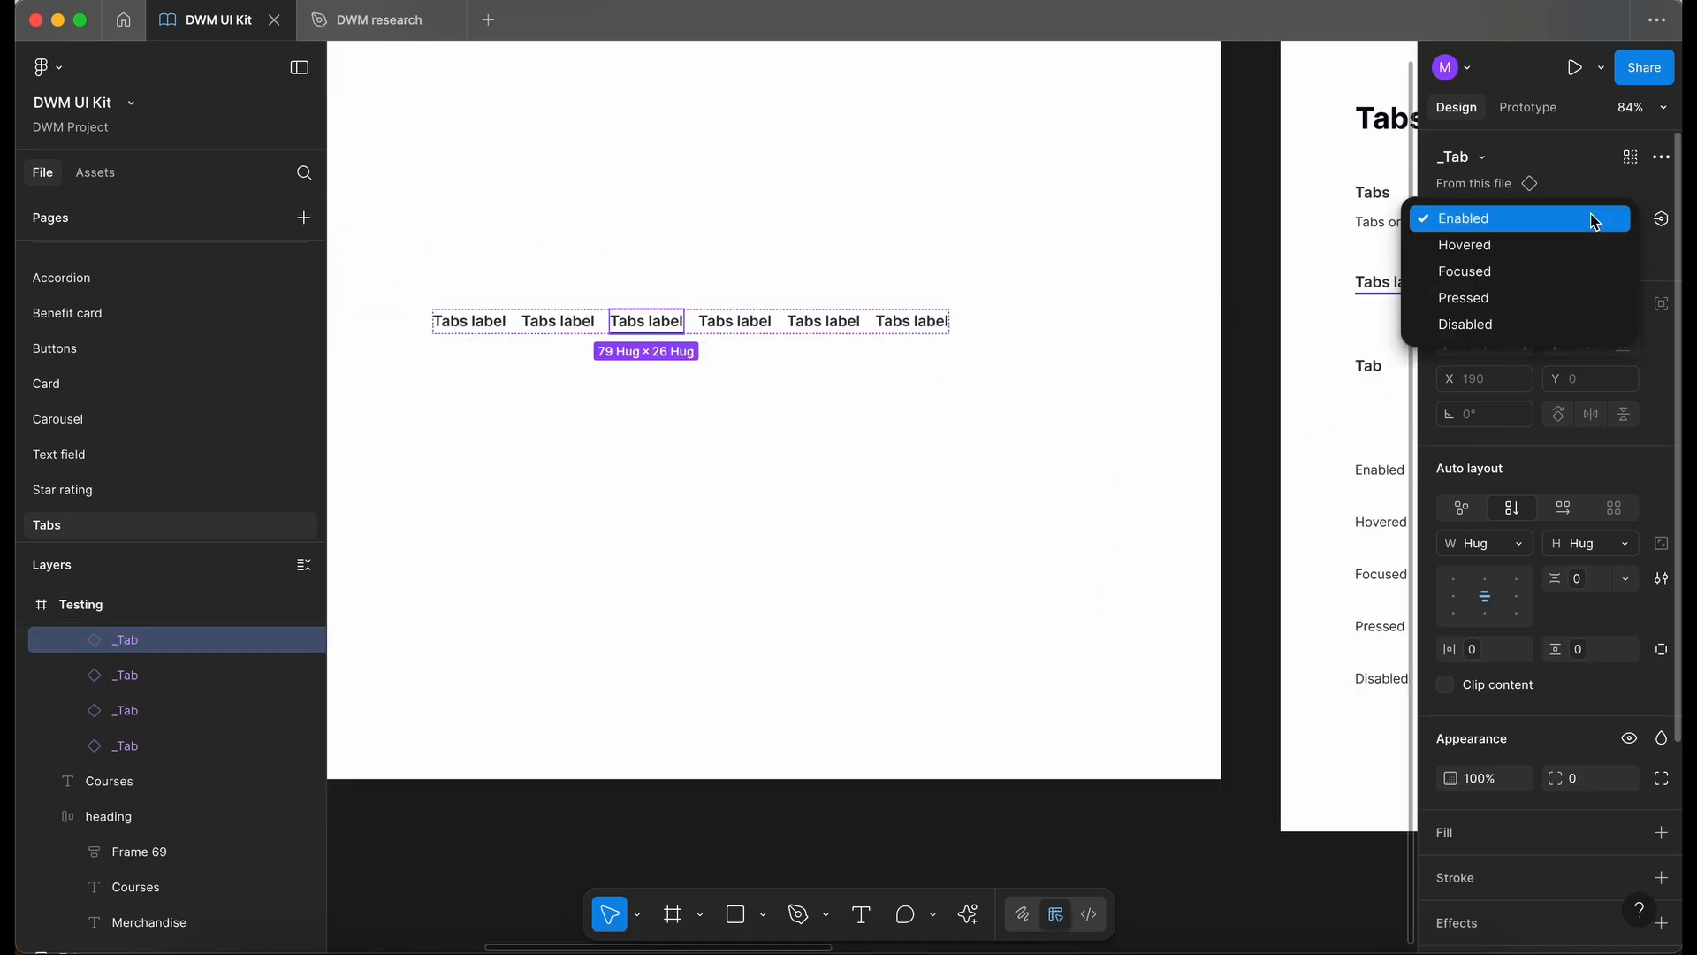
# Set the third tab in the Testing frame's Tabs instance to Focused and compare it with the Focused _Tab variants.
pyautogui.click(1537, 273)
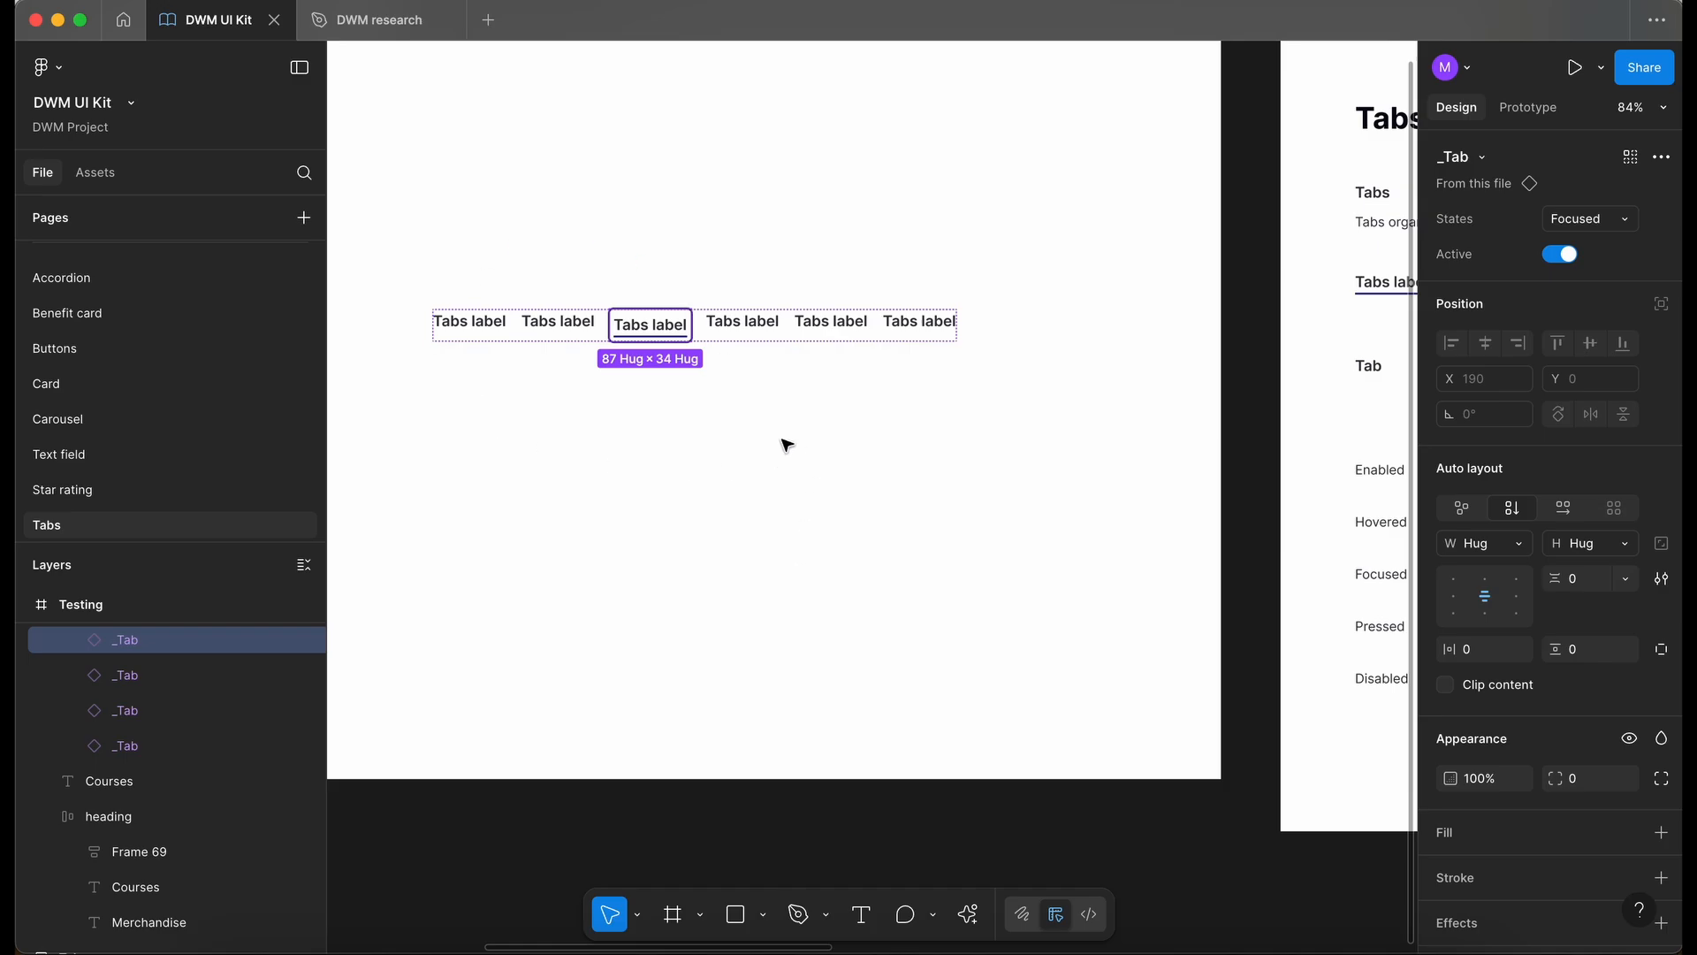
pyautogui.hscroll(5, 787, 445)
pyautogui.scroll(6, 1131, 541)
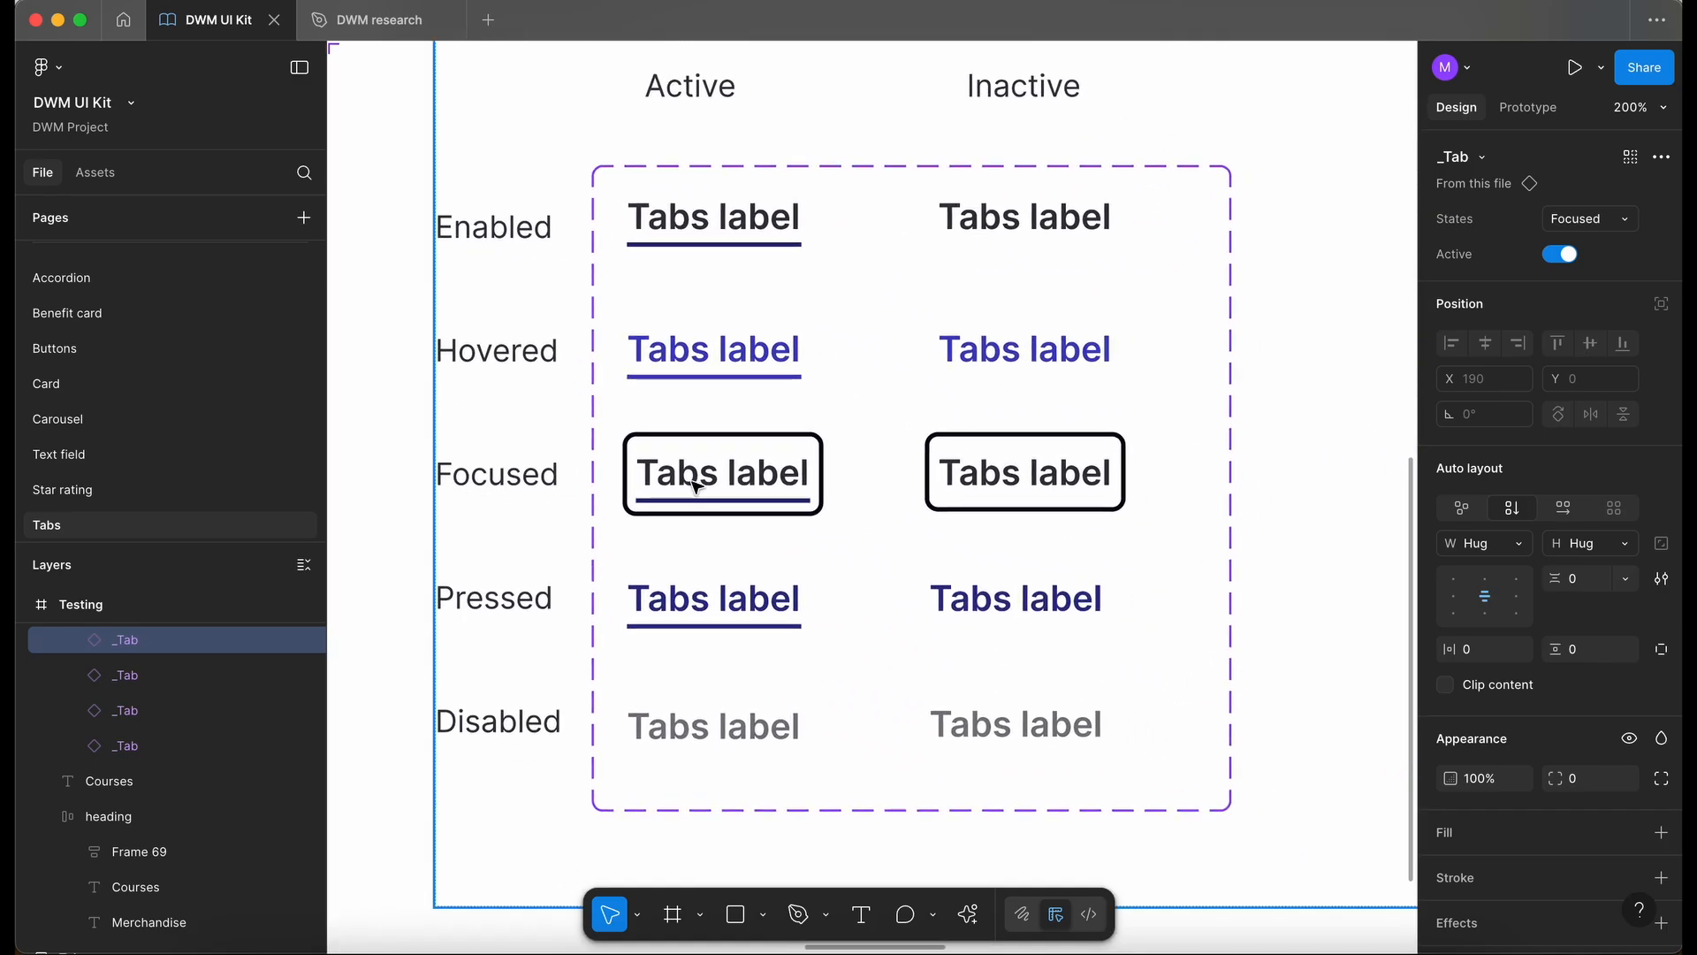
# Set the horizontal and vertical padding of both Focused variants' Container frames to 0, and select the active variant's line layer.
pyautogui.click(697, 485)
pyautogui.doubleClick(728, 477)
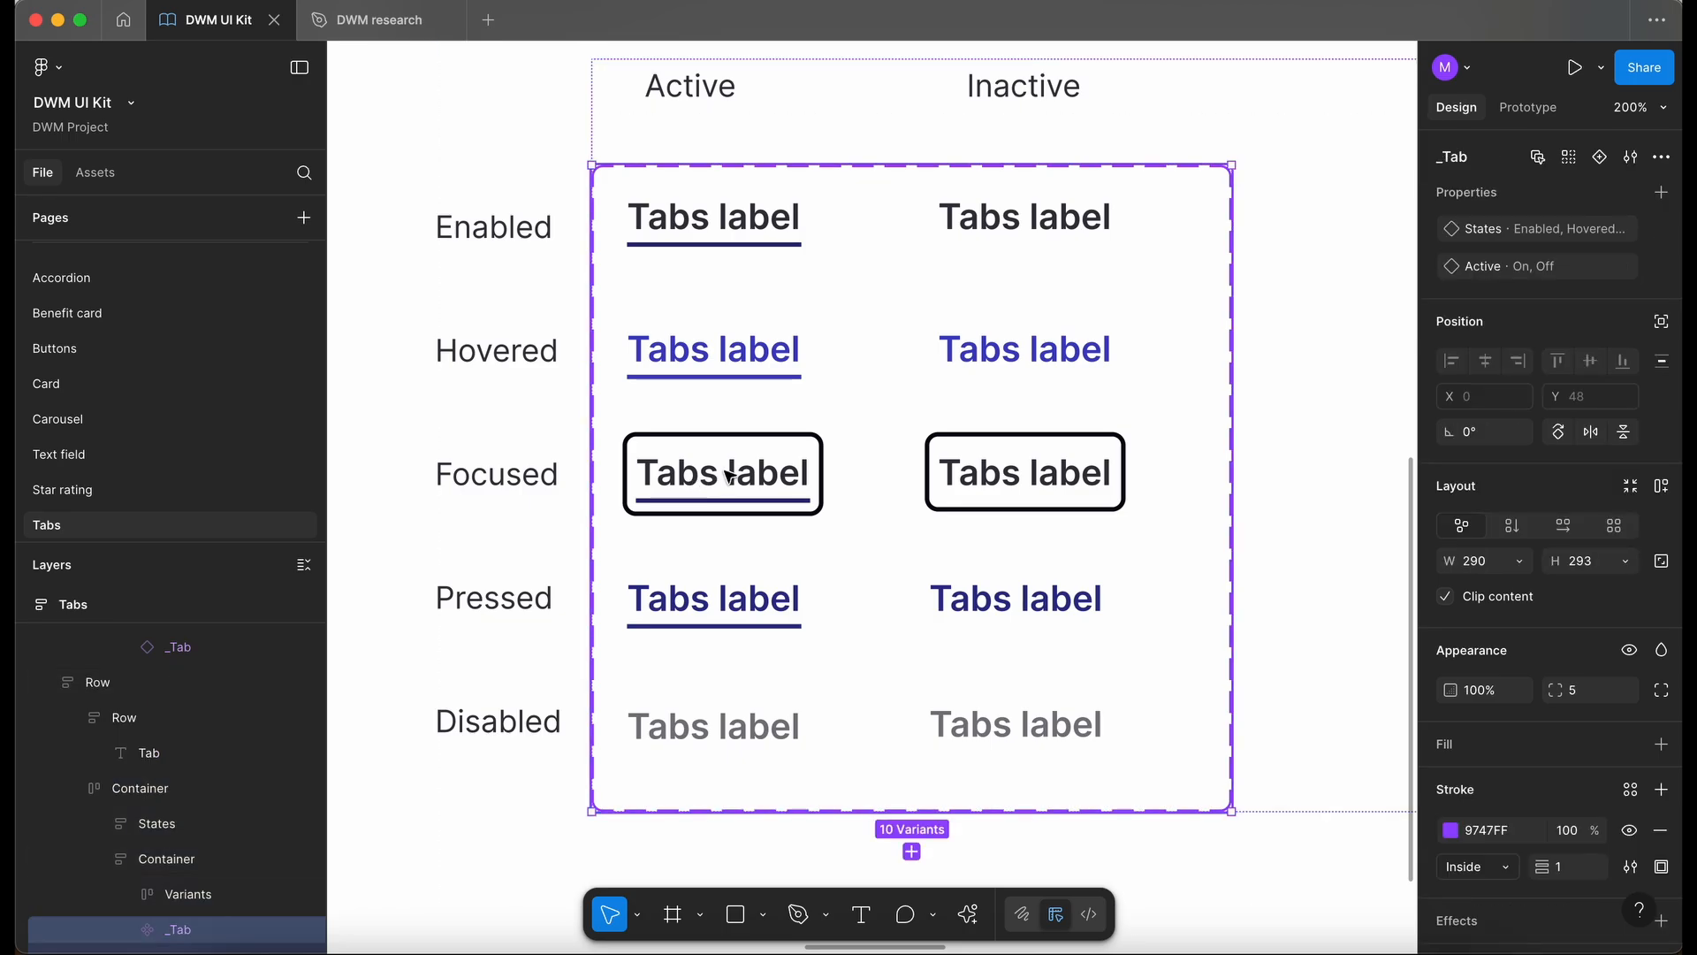
pyautogui.doubleClick(729, 477)
pyautogui.keyDown('shift'); pyautogui.click(1027, 469); pyautogui.keyUp('shift')
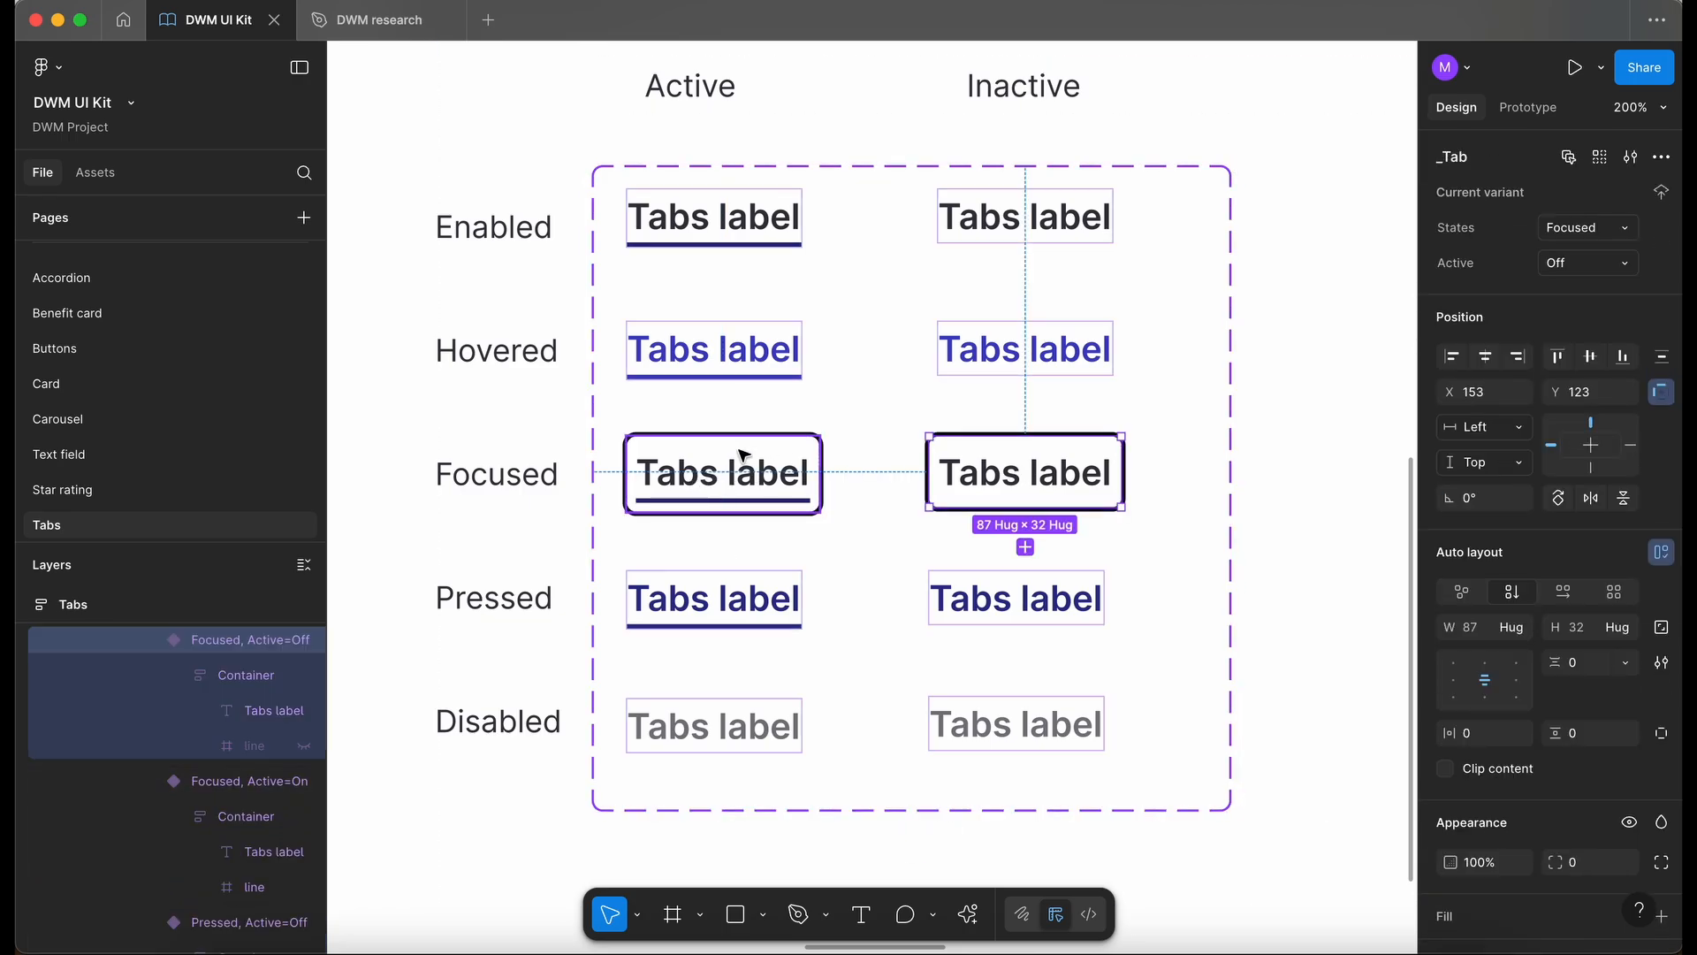
pyautogui.keyDown('shift'); pyautogui.click(740, 466); pyautogui.keyUp('shift')
pyautogui.press('Return')
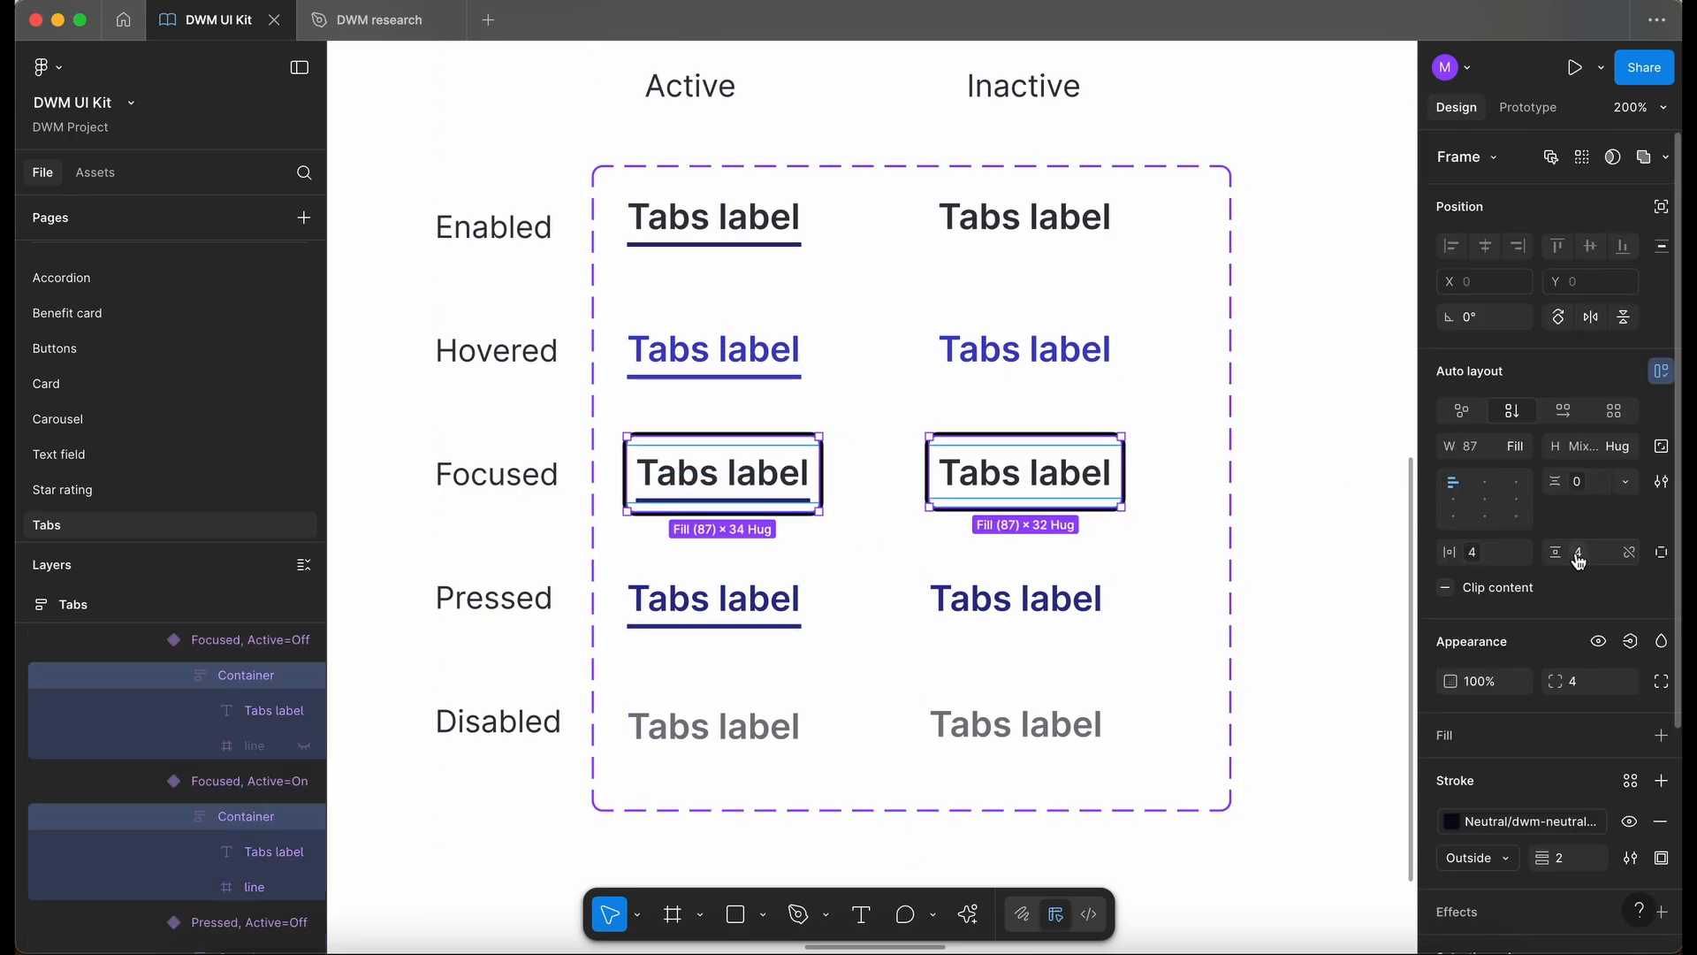
pyautogui.click(1578, 555)
pyautogui.click(1477, 663)
pyautogui.click(1474, 557)
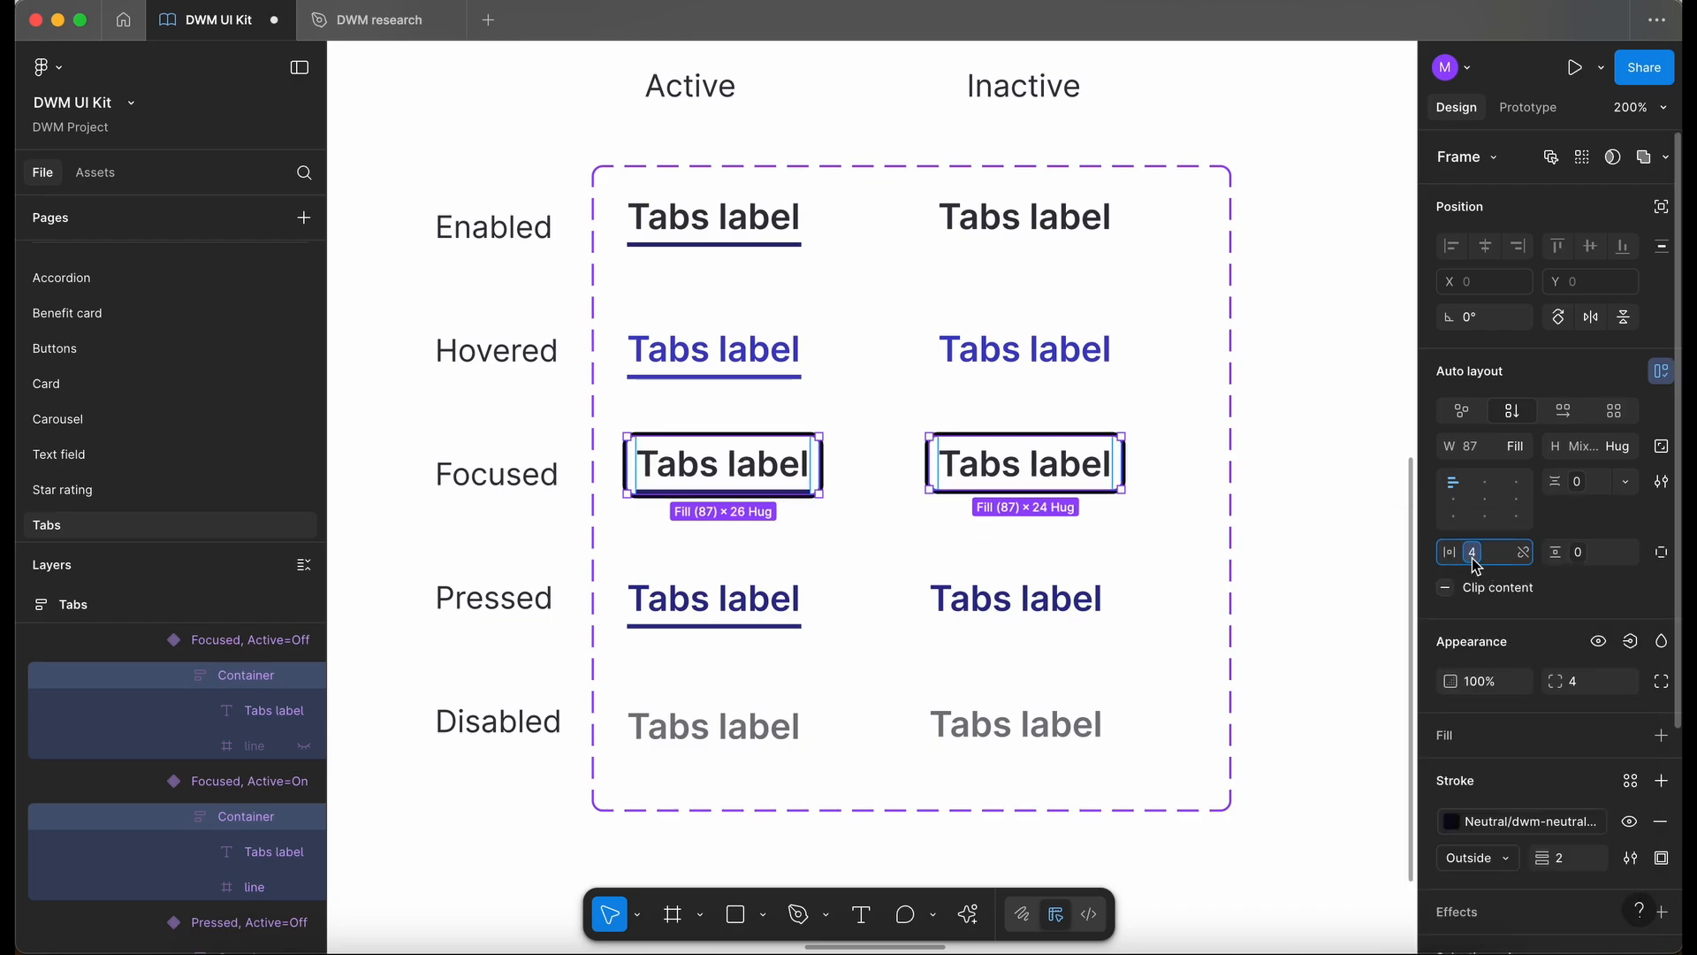
pyautogui.click(1381, 662)
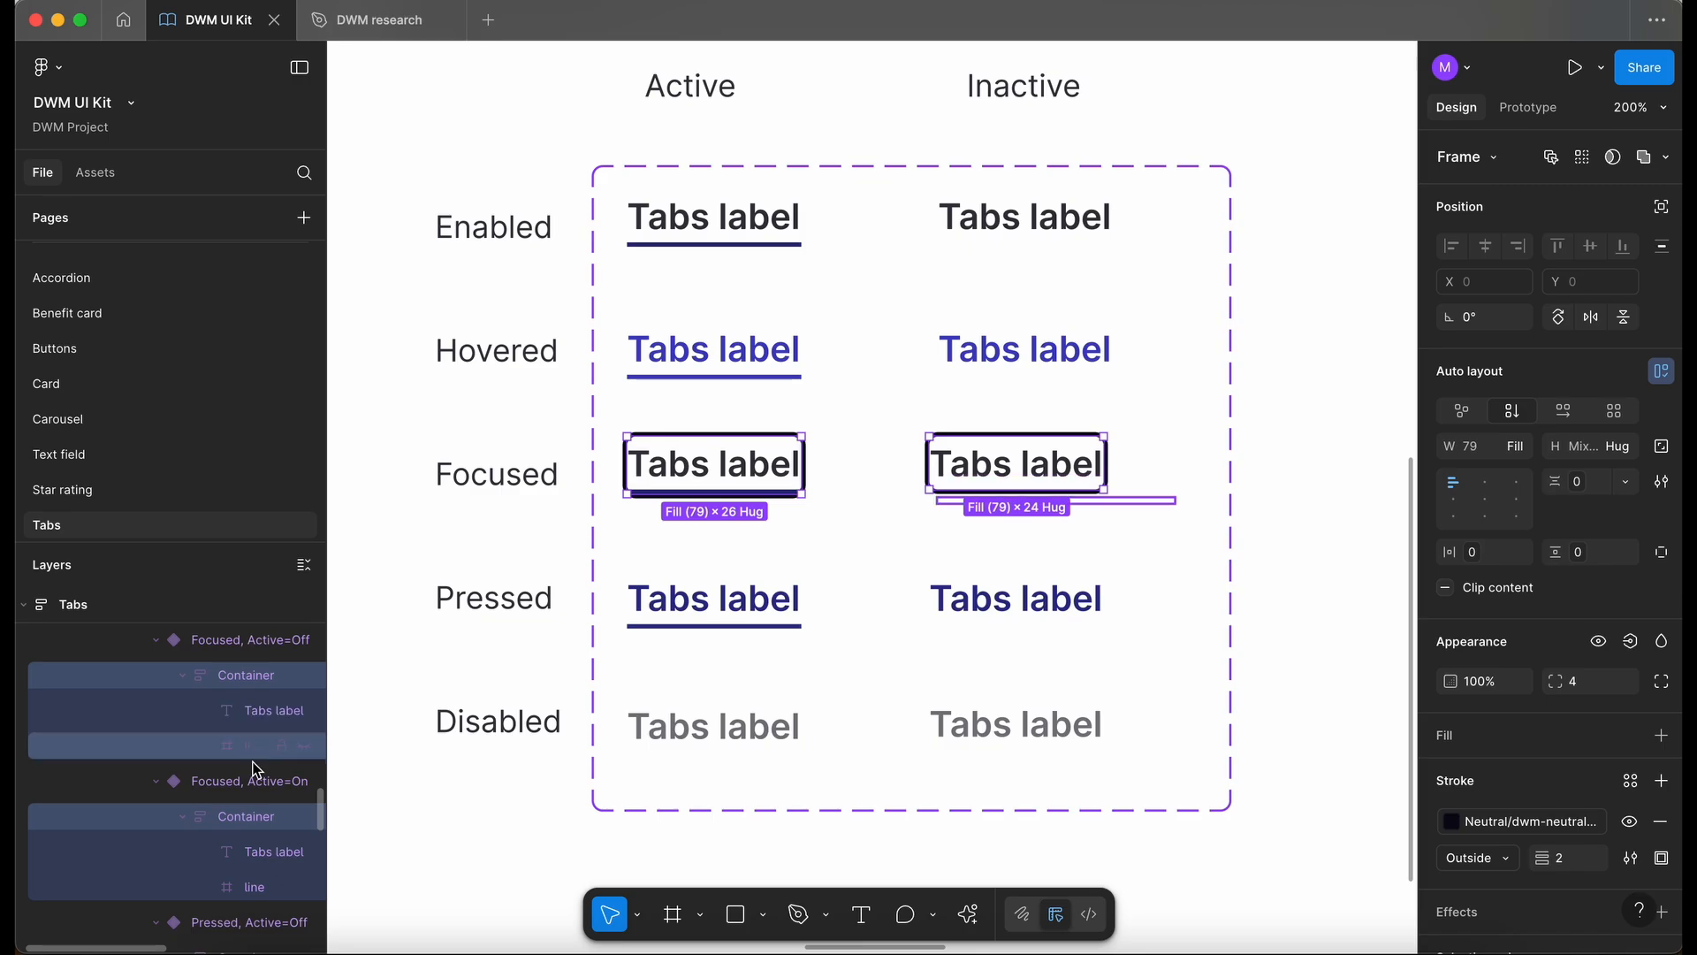
pyautogui.click(256, 884)
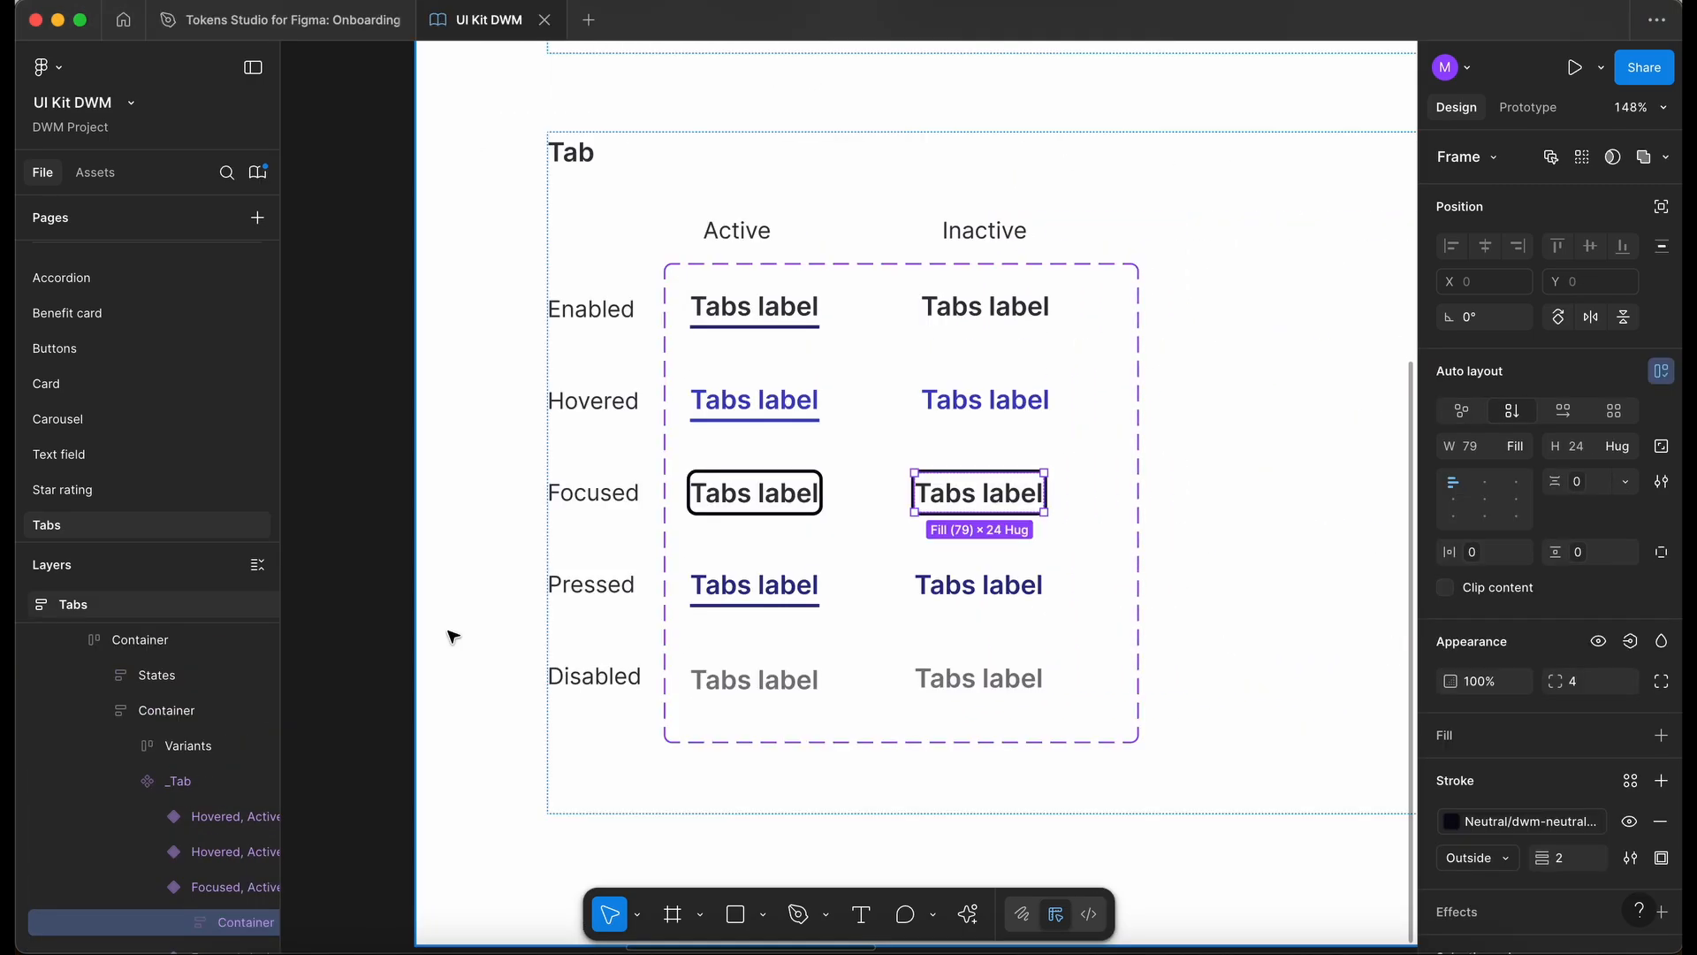
# In Frame 1 of the UI Kit DWM file, set the third, fourth and fifth tabs' states to Focused, Pressed and Disabled.
pyautogui.hscroll(-8, 451, 645)
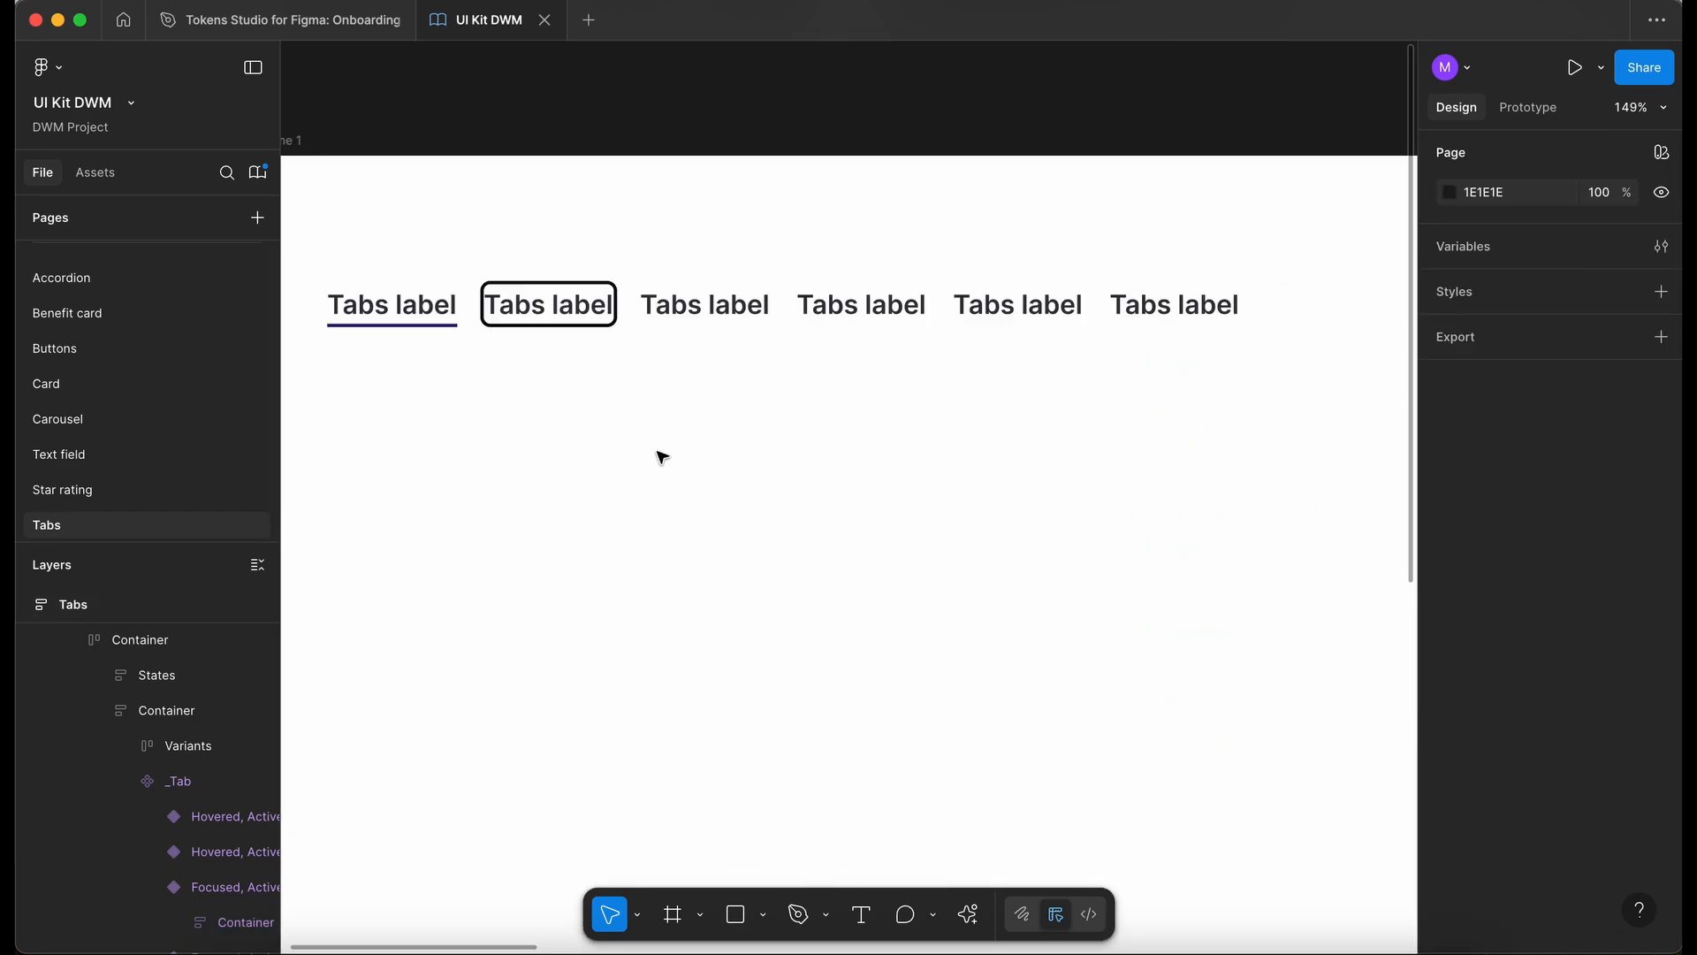
pyautogui.click(717, 321)
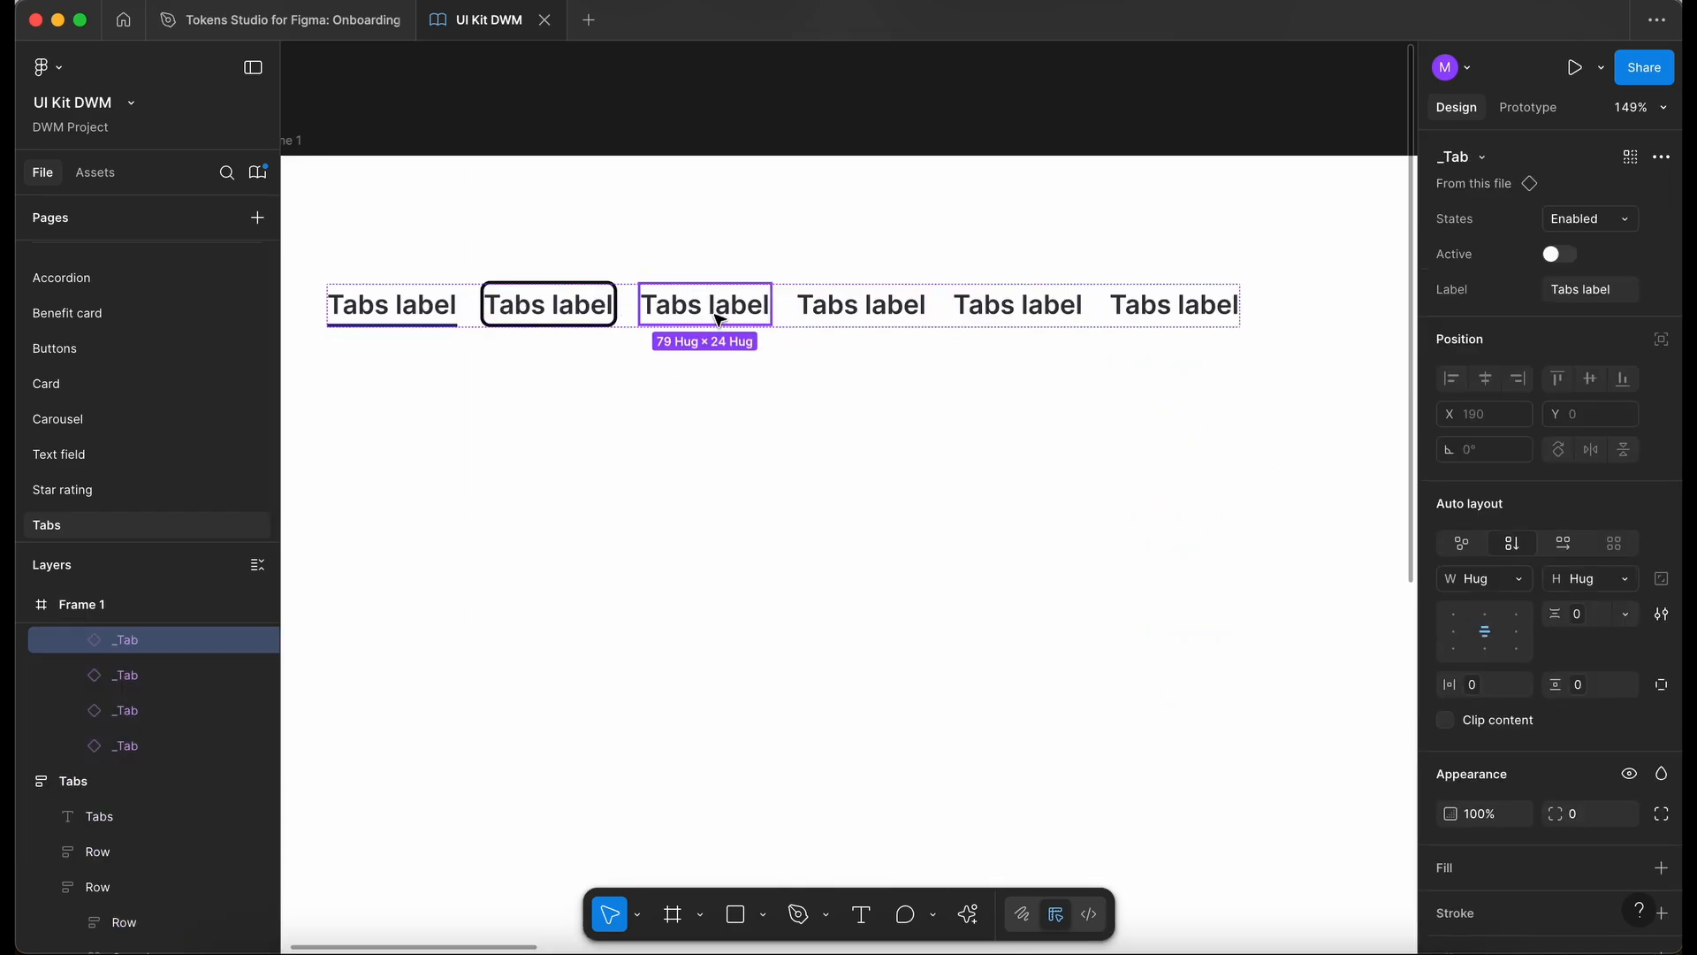
pyautogui.click(1582, 219)
pyautogui.click(1559, 270)
pyautogui.click(878, 303)
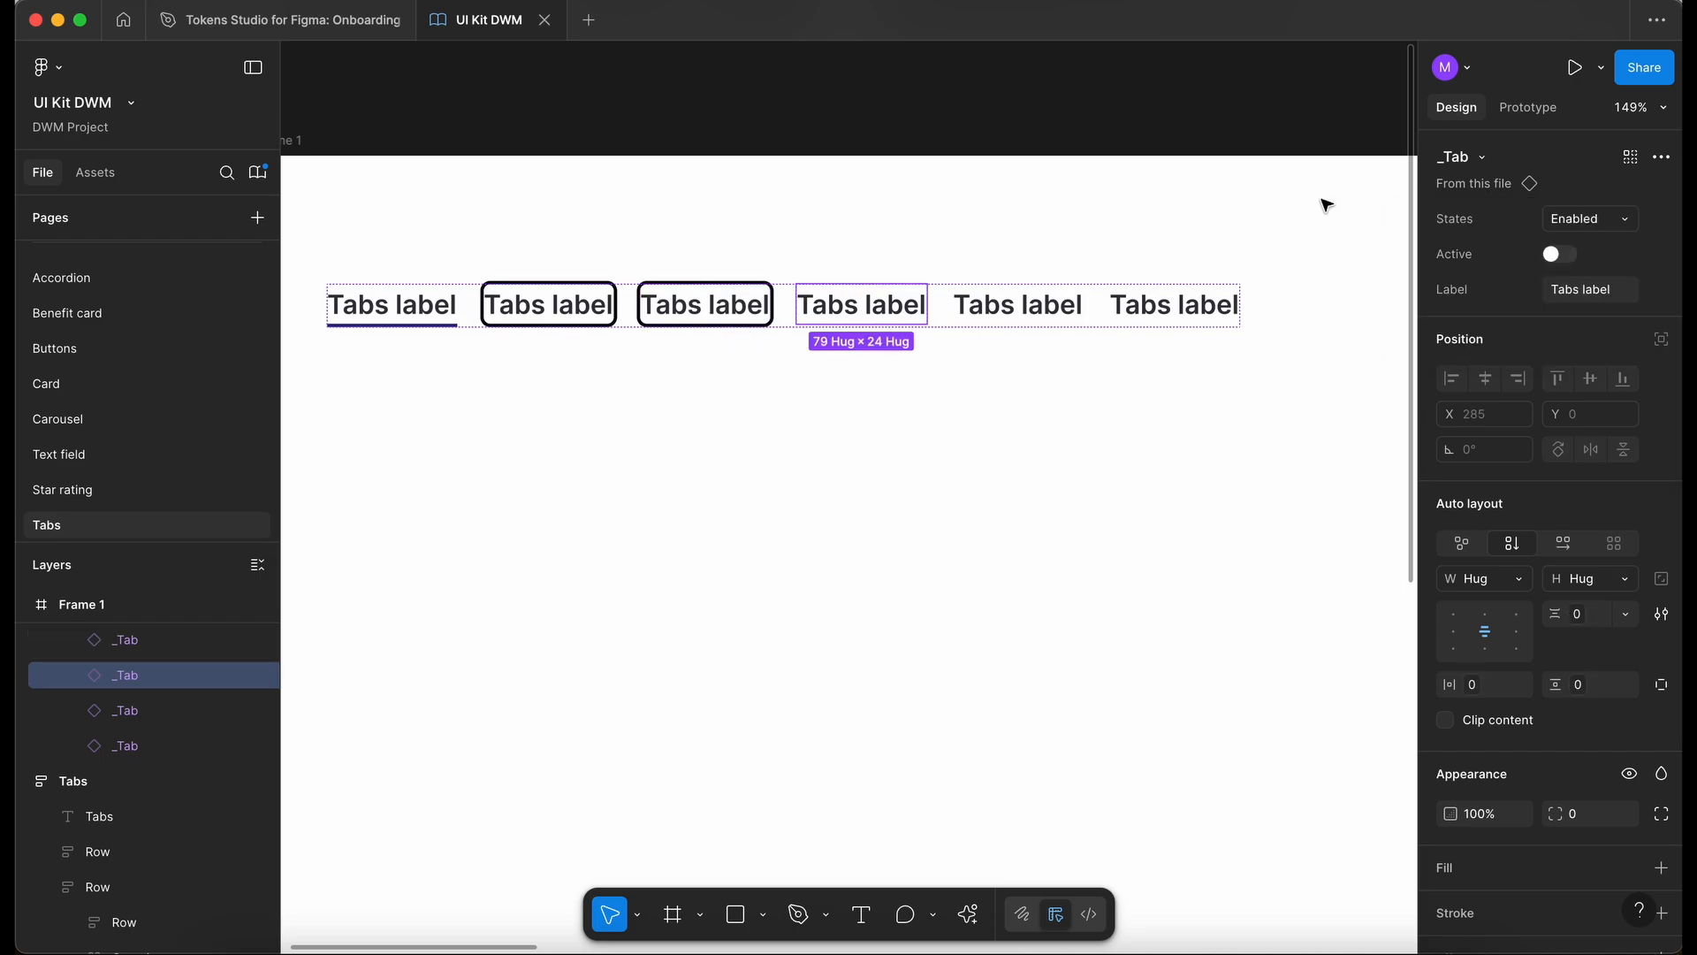
pyautogui.click(1588, 219)
pyautogui.click(1560, 297)
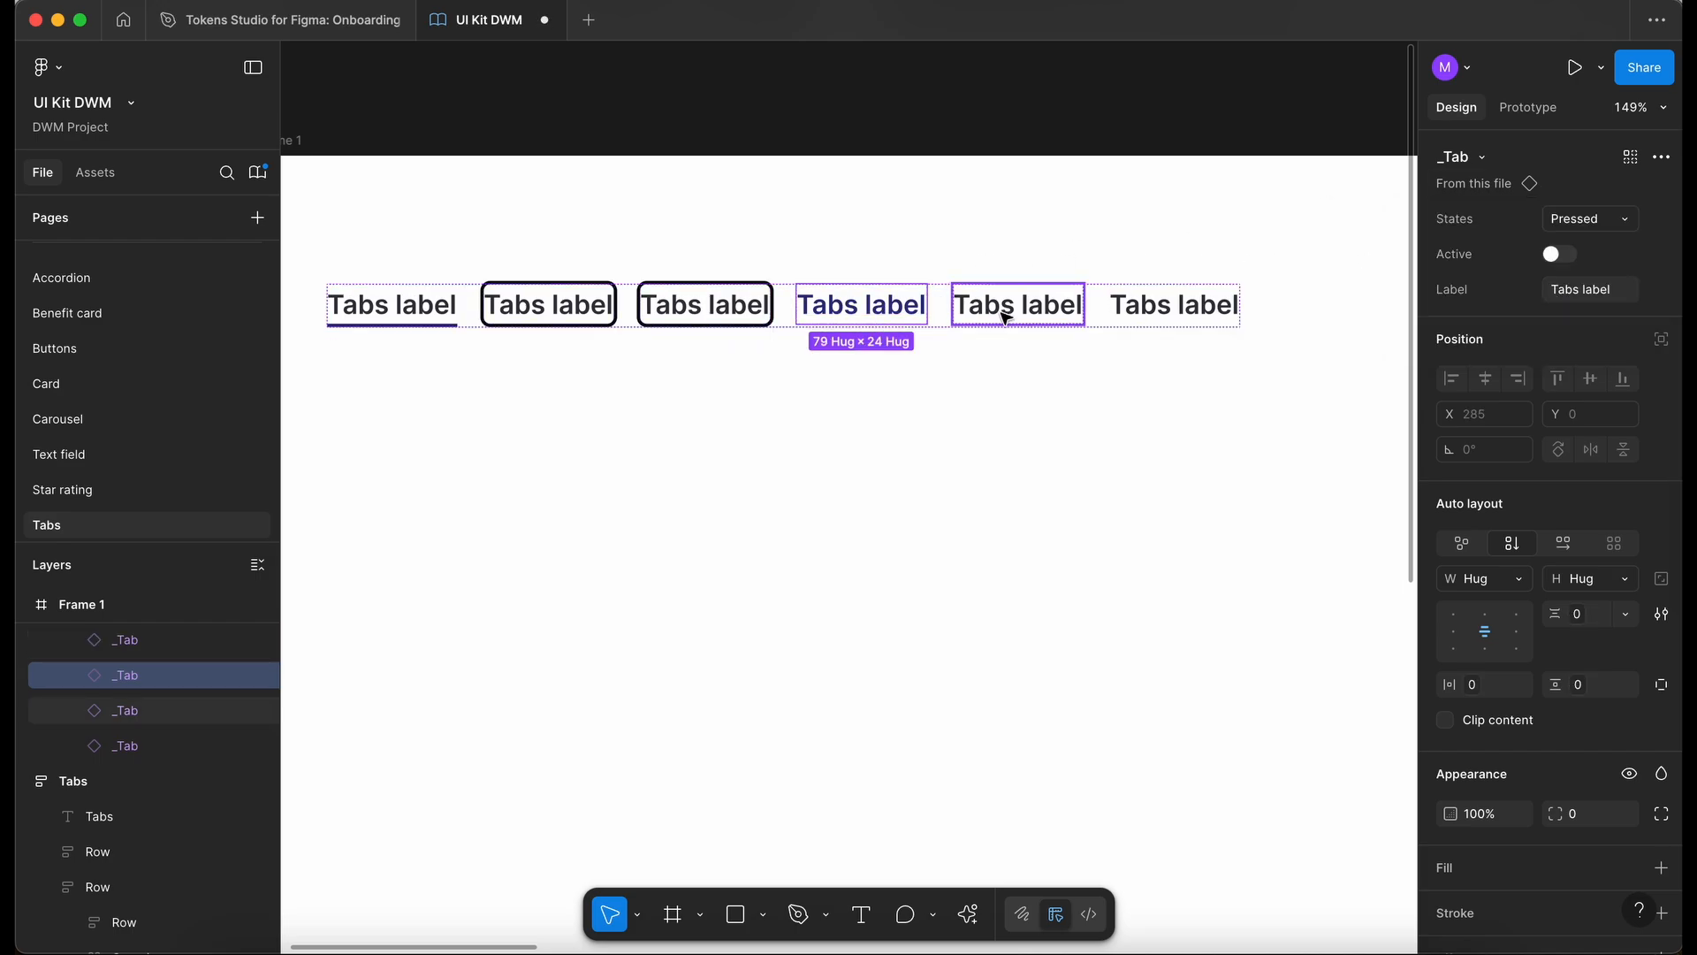
pyautogui.click(1008, 306)
pyautogui.click(1589, 219)
pyautogui.click(1564, 324)
# In the DWM UI Kit file, create a text property named Label with the value Tabs label across all ten _Tab variants' texts.
pyautogui.hscroll(-2, 725, 459)
pyautogui.scroll(1, 724, 459)
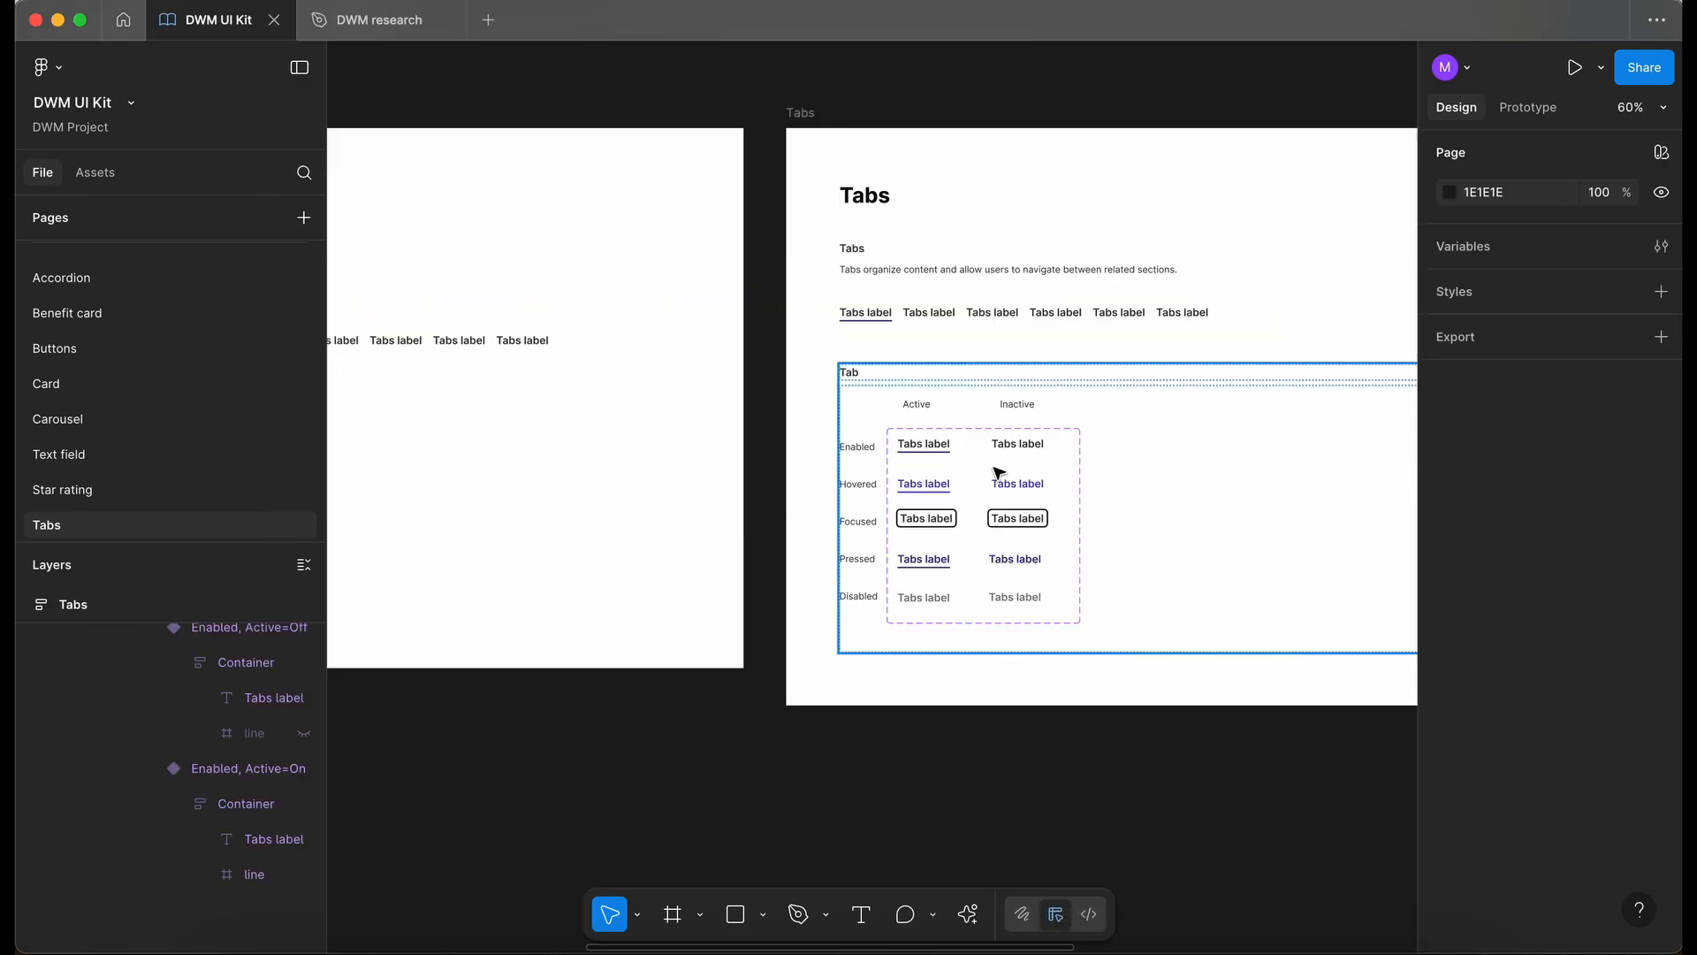
pyautogui.scroll(5, 999, 471)
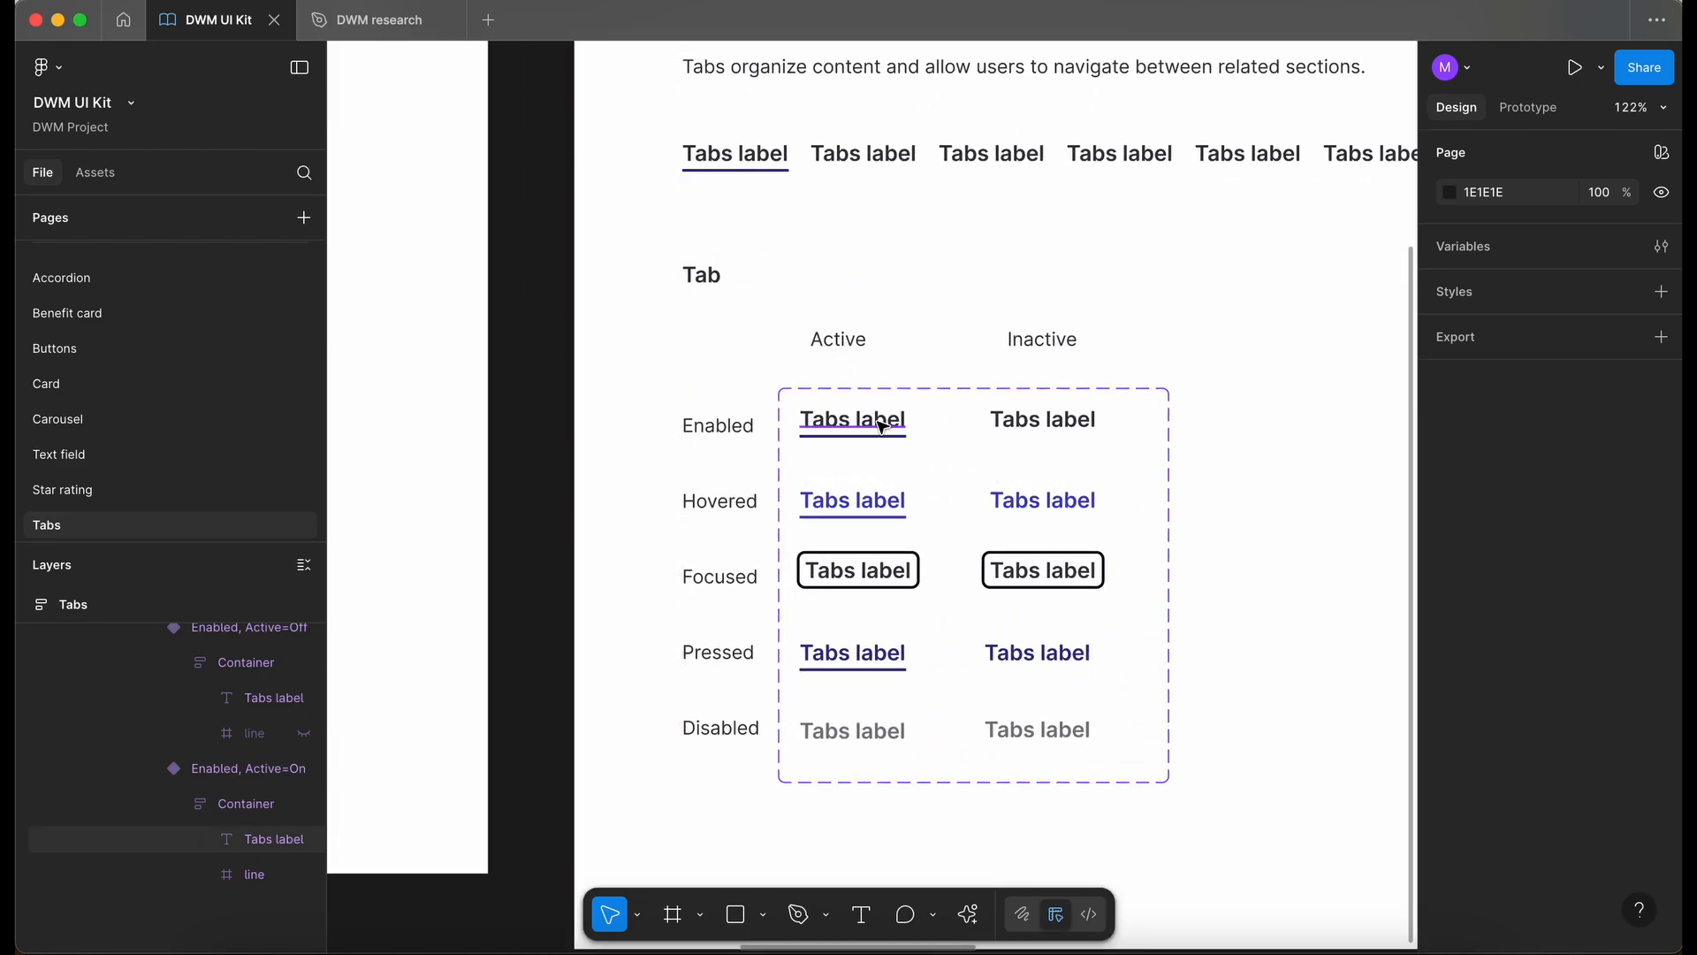
pyautogui.click(881, 427)
pyautogui.scroll(-3, 1096, 419)
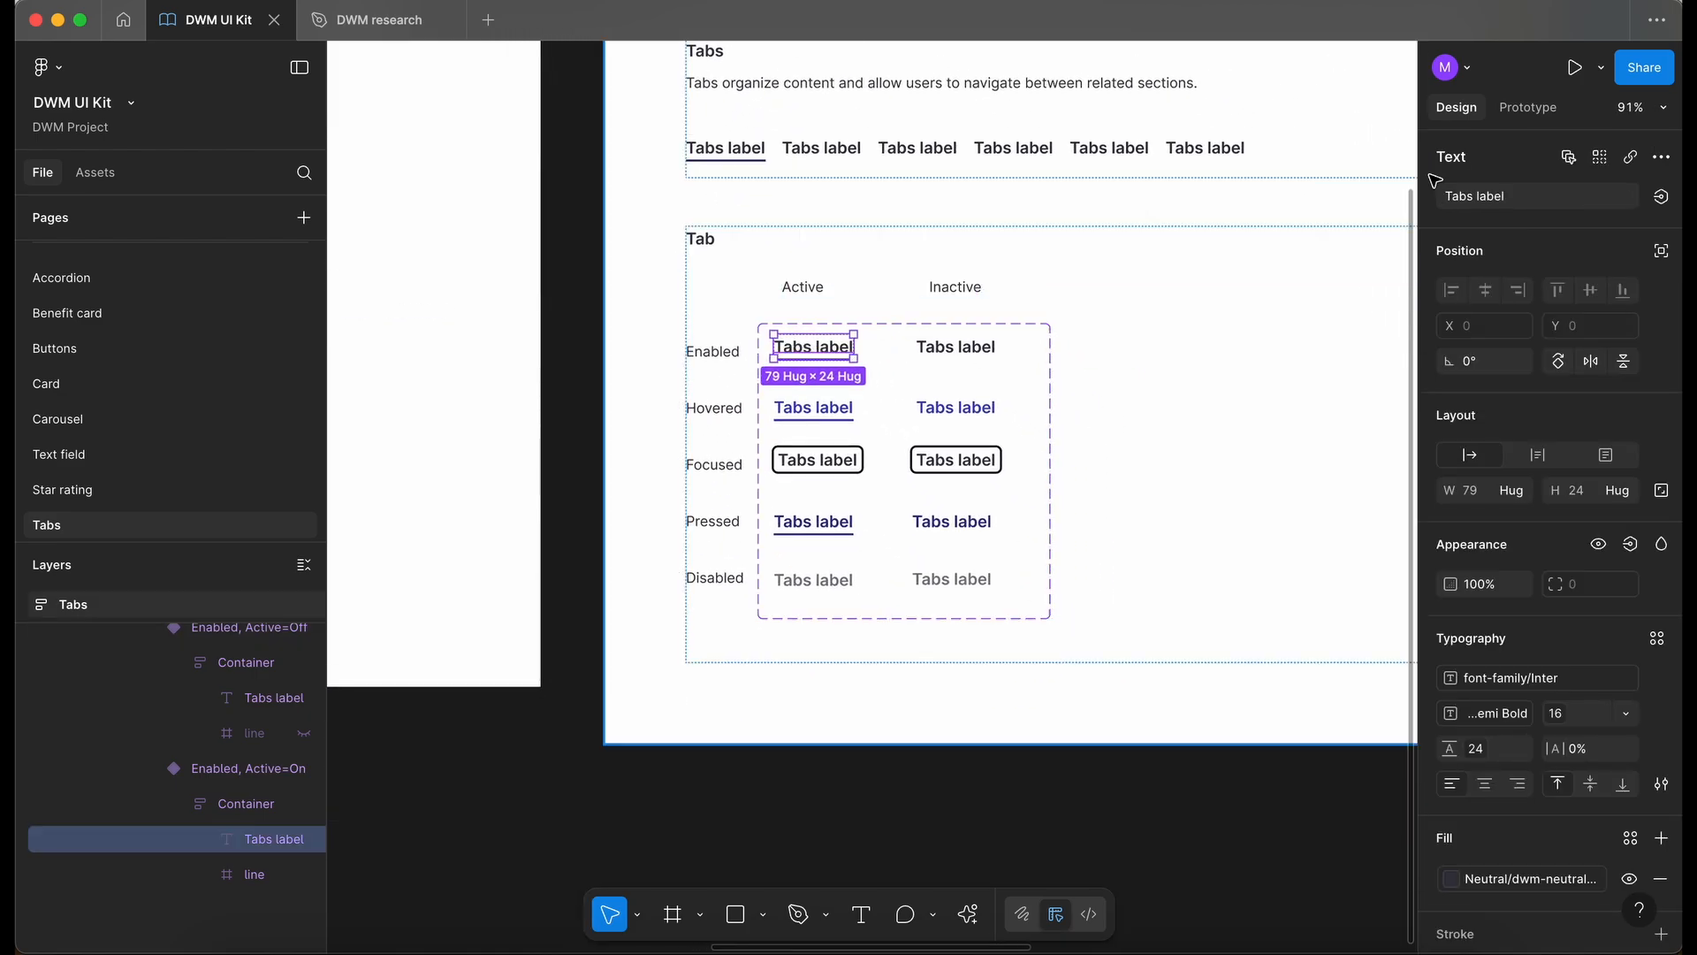
pyautogui.click(1571, 159)
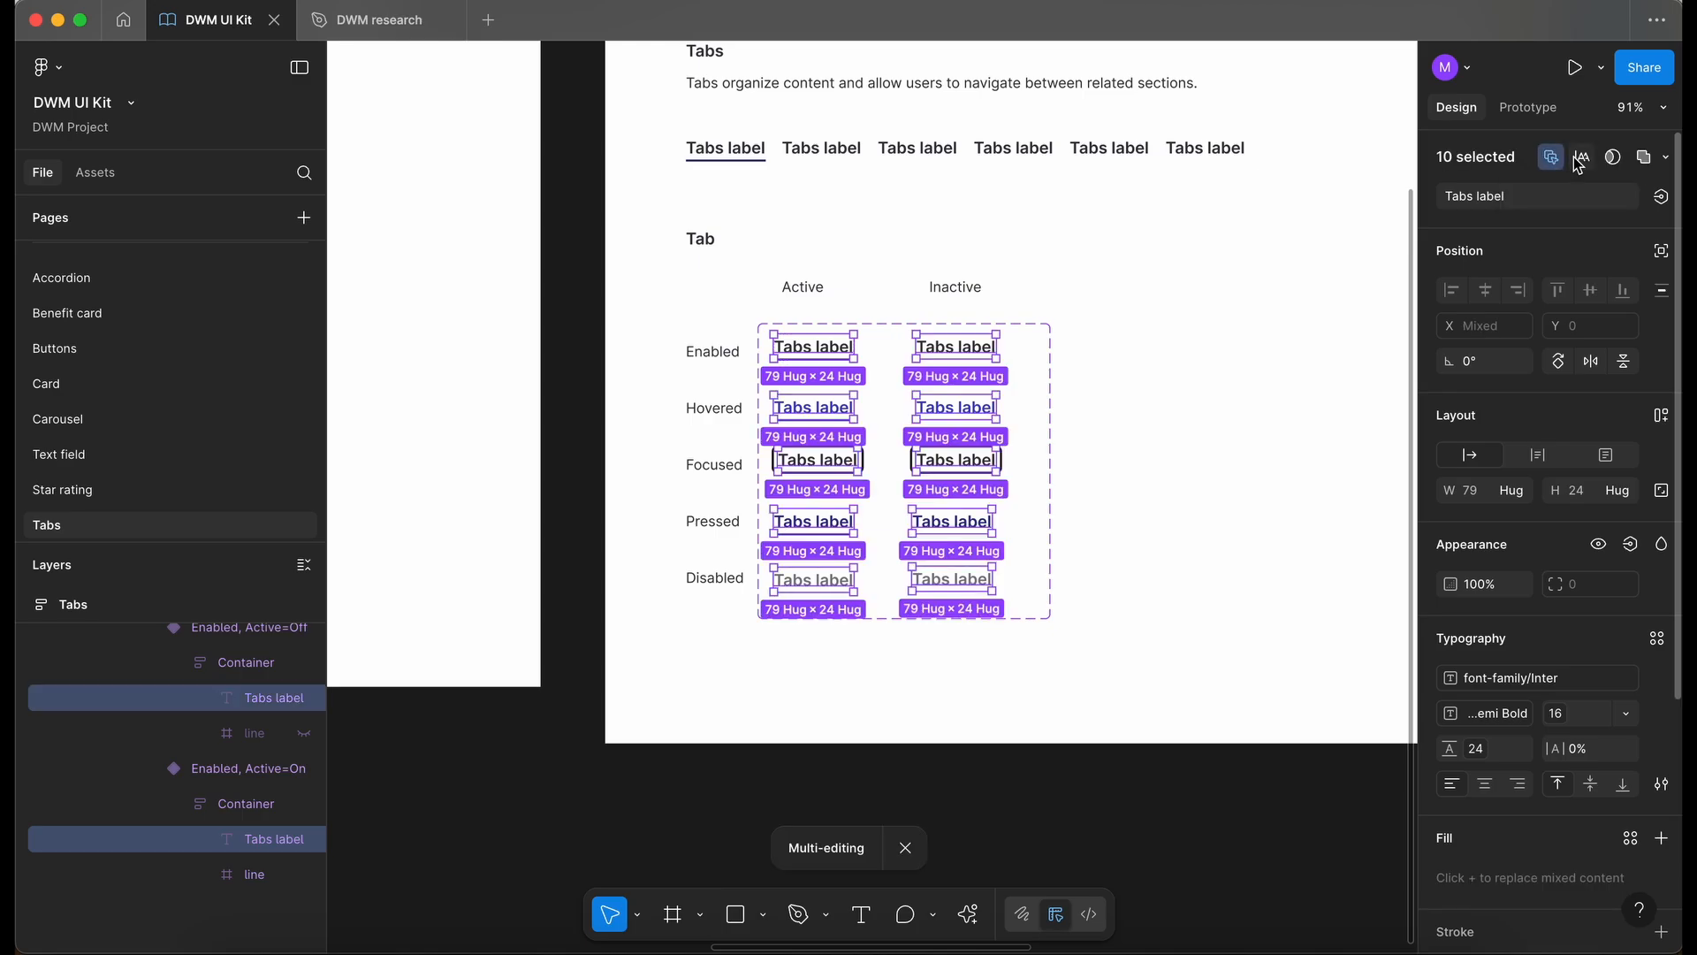
pyautogui.click(1665, 202)
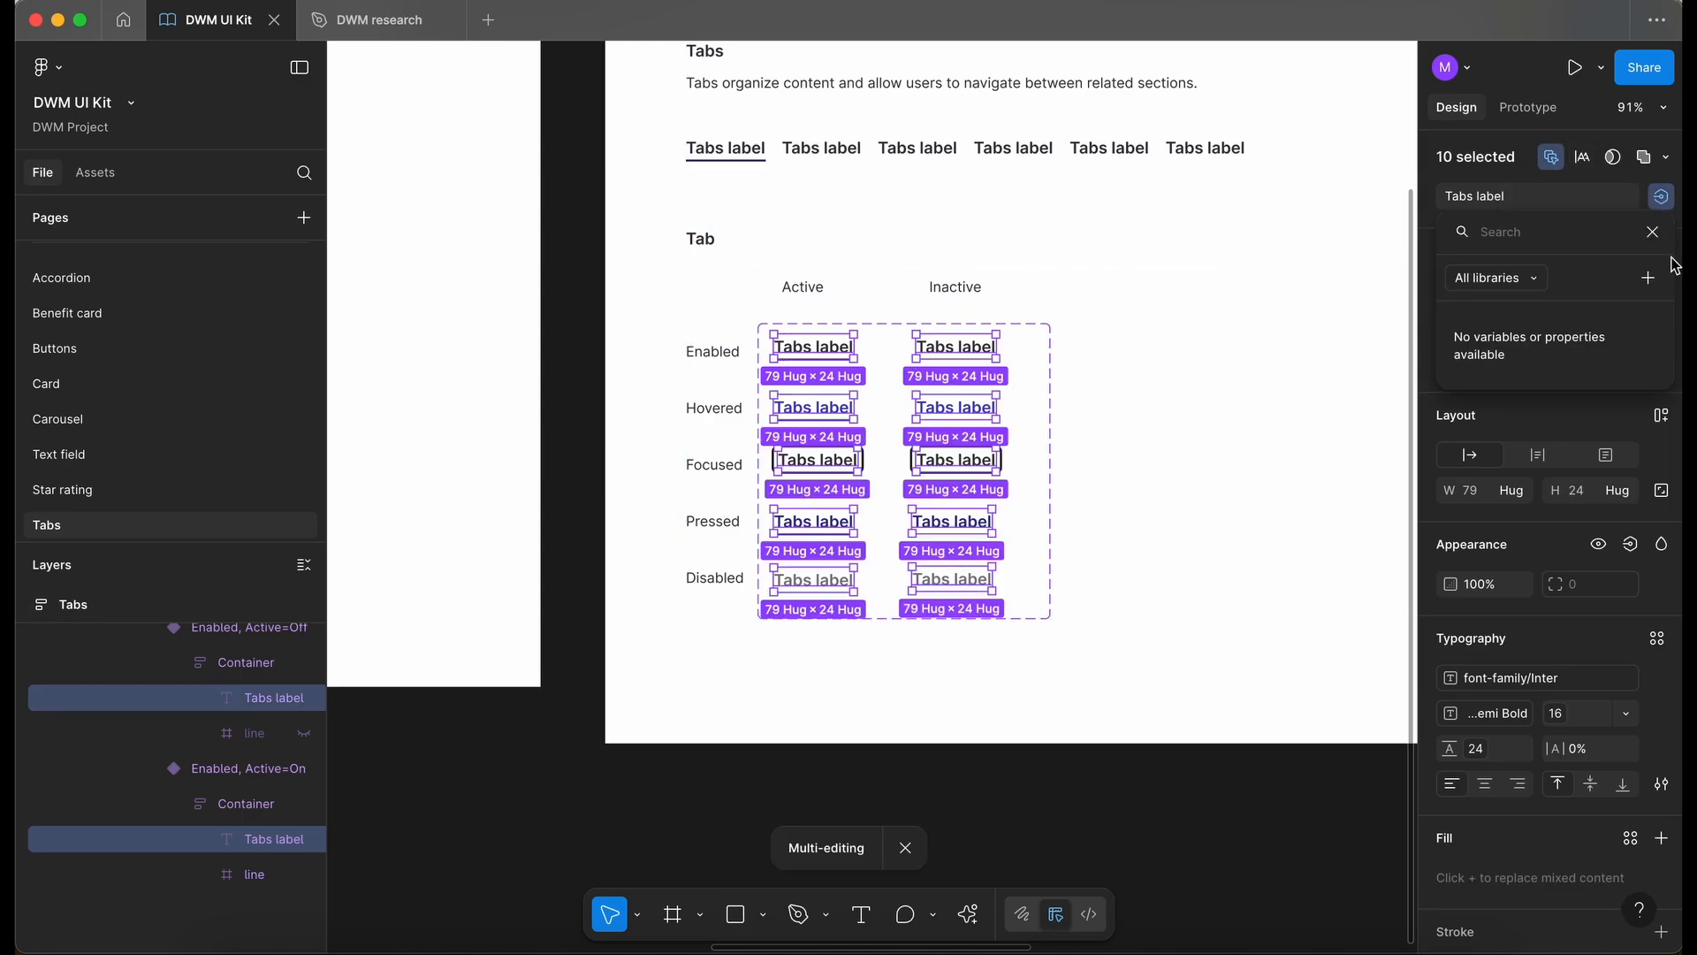
pyautogui.click(1643, 281)
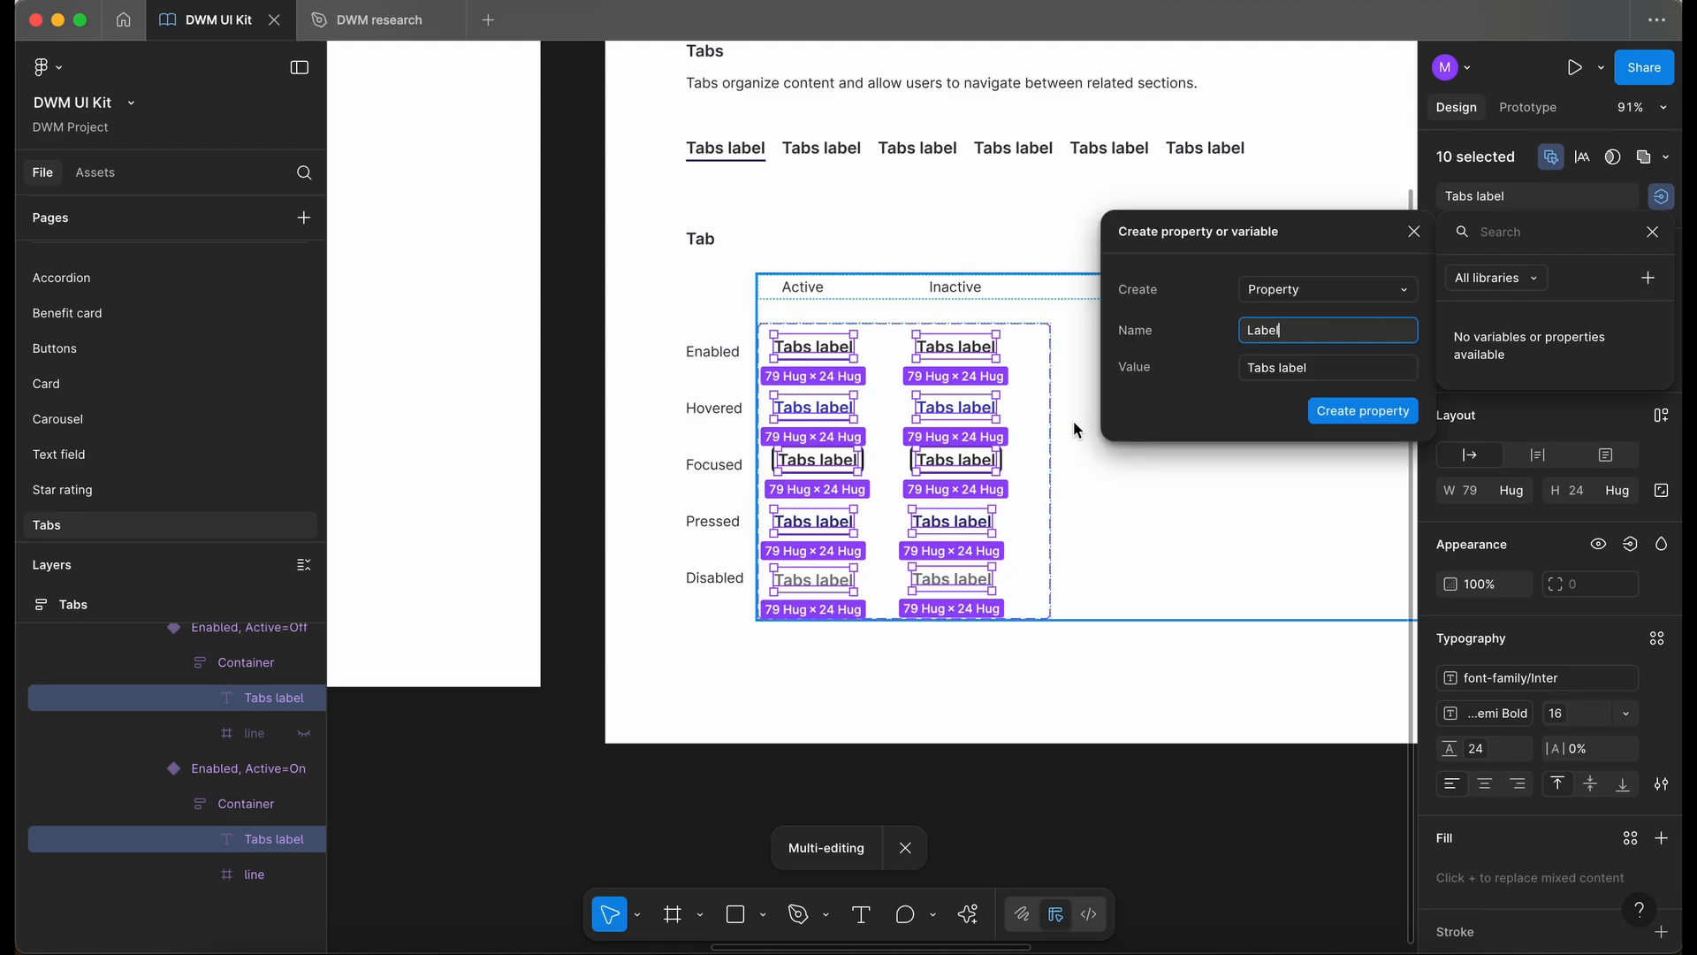
pyautogui.click(1361, 411)
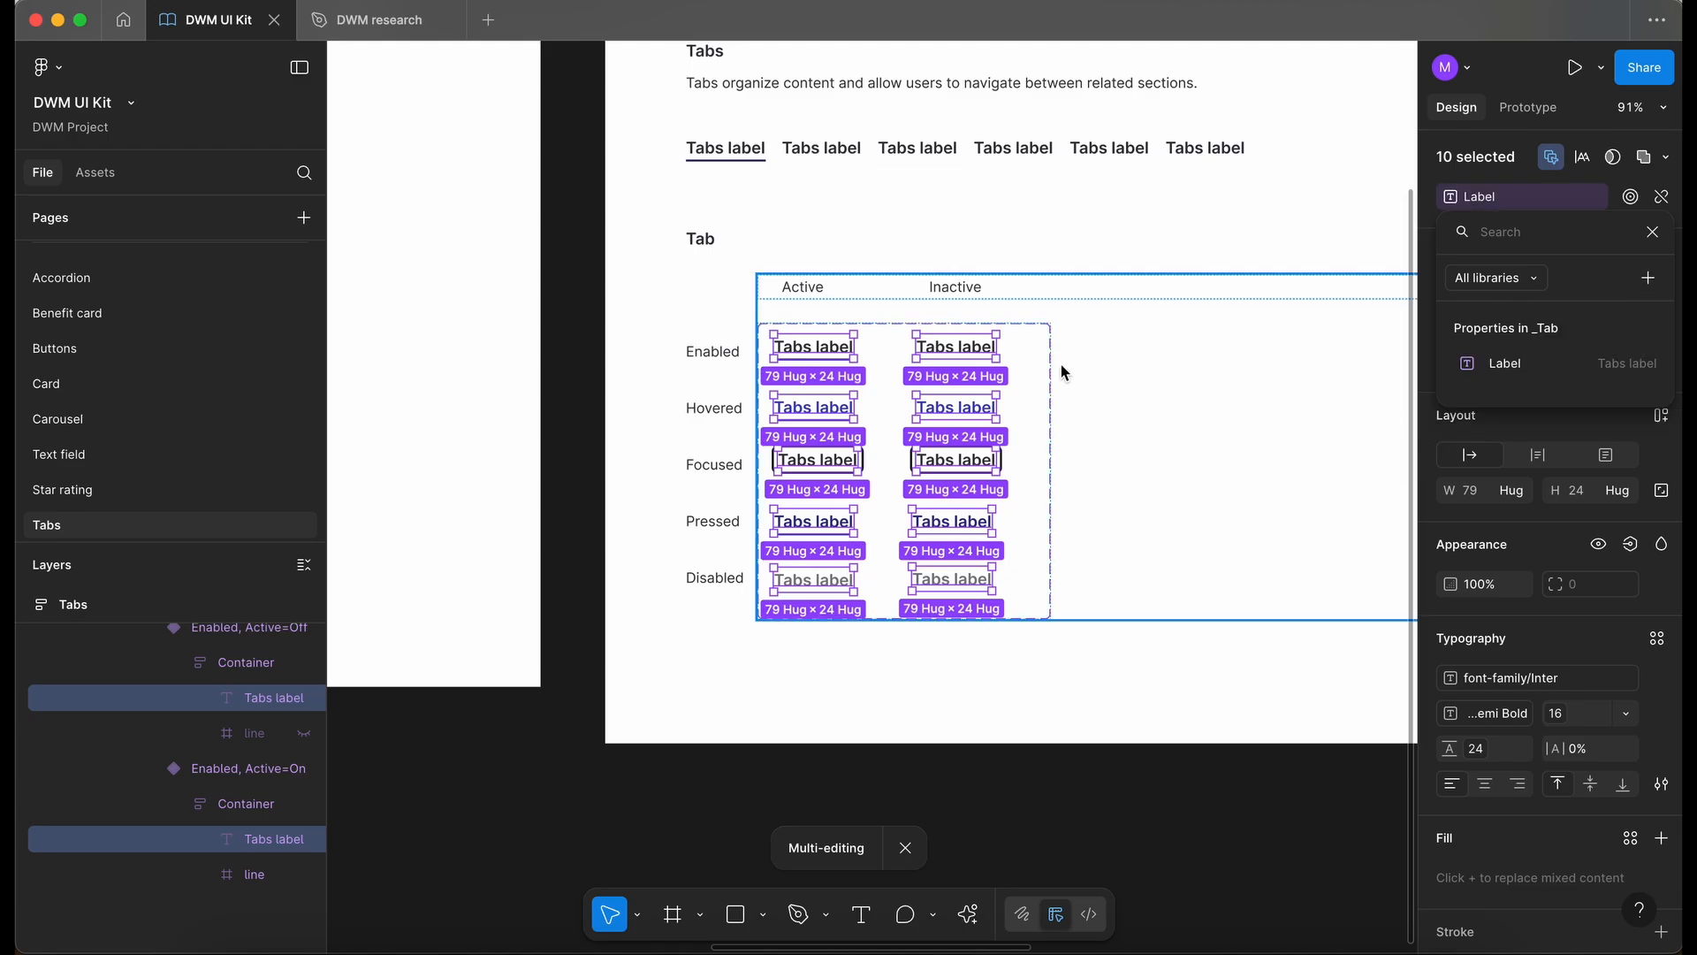
# Test the Active property of the third tab in the Testing frame's Tabs instance by switching it on and off.
pyautogui.hscroll(-7, 1061, 364)
pyautogui.scroll(2, 1061, 364)
pyautogui.hscroll(-1, 939, 368)
pyautogui.click(938, 367)
pyautogui.click(767, 385)
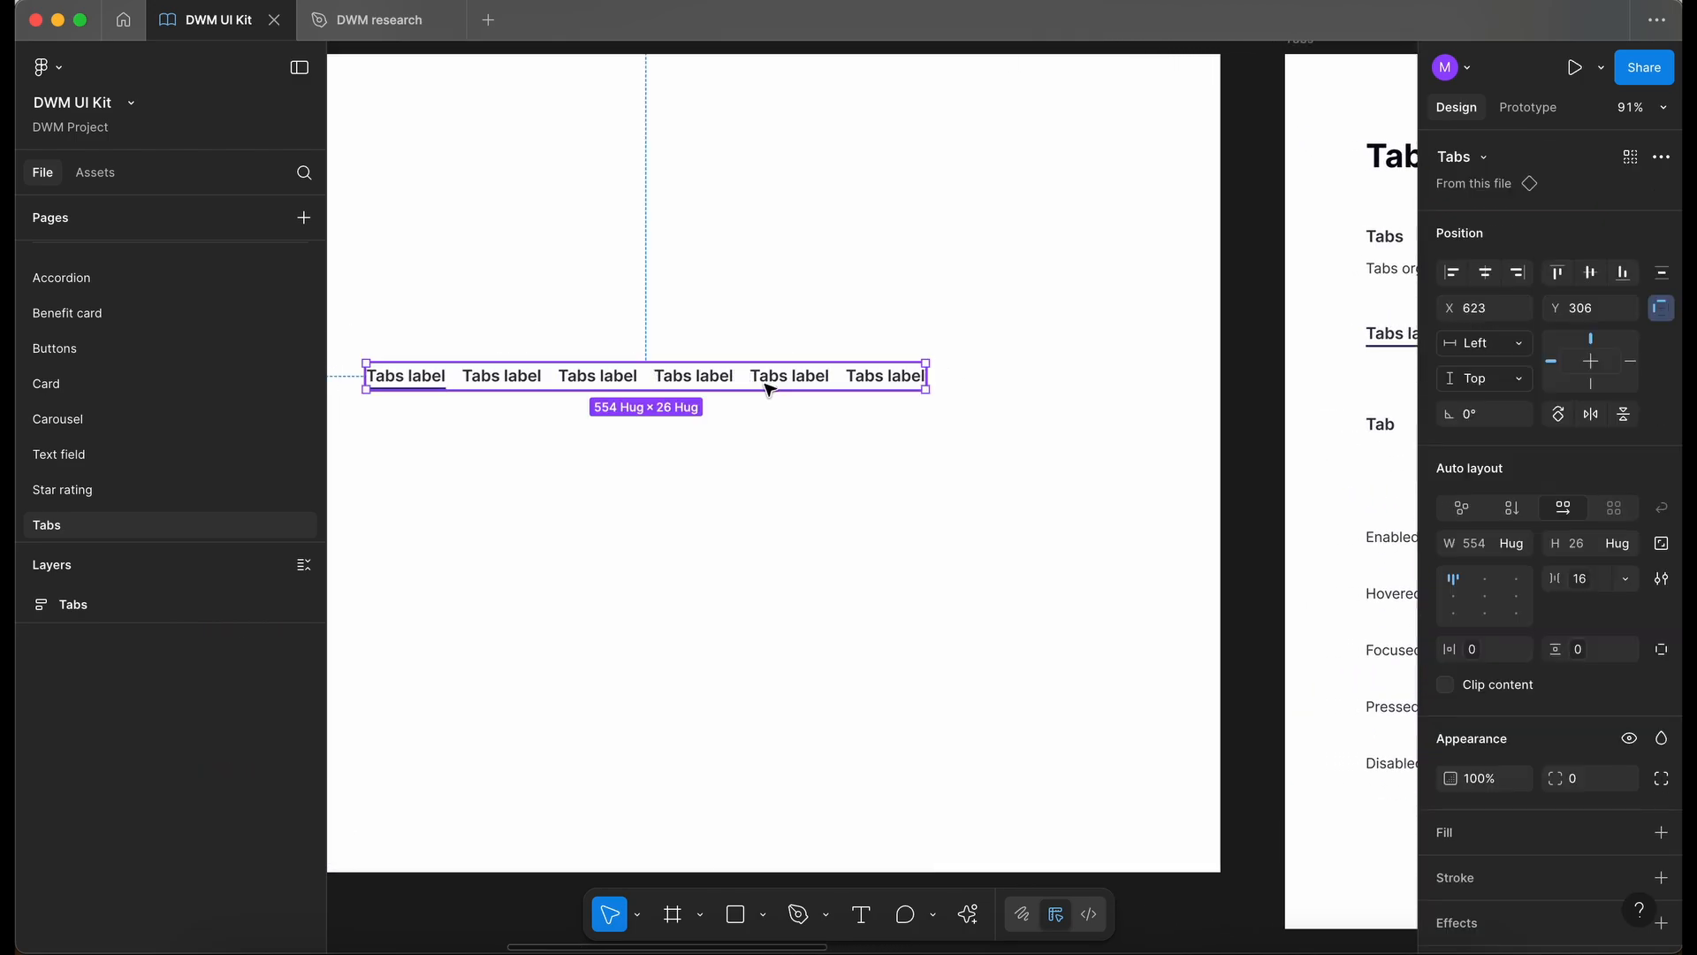
pyautogui.hscroll(-3, 767, 386)
pyautogui.scroll(-1, 767, 386)
pyautogui.click(787, 354)
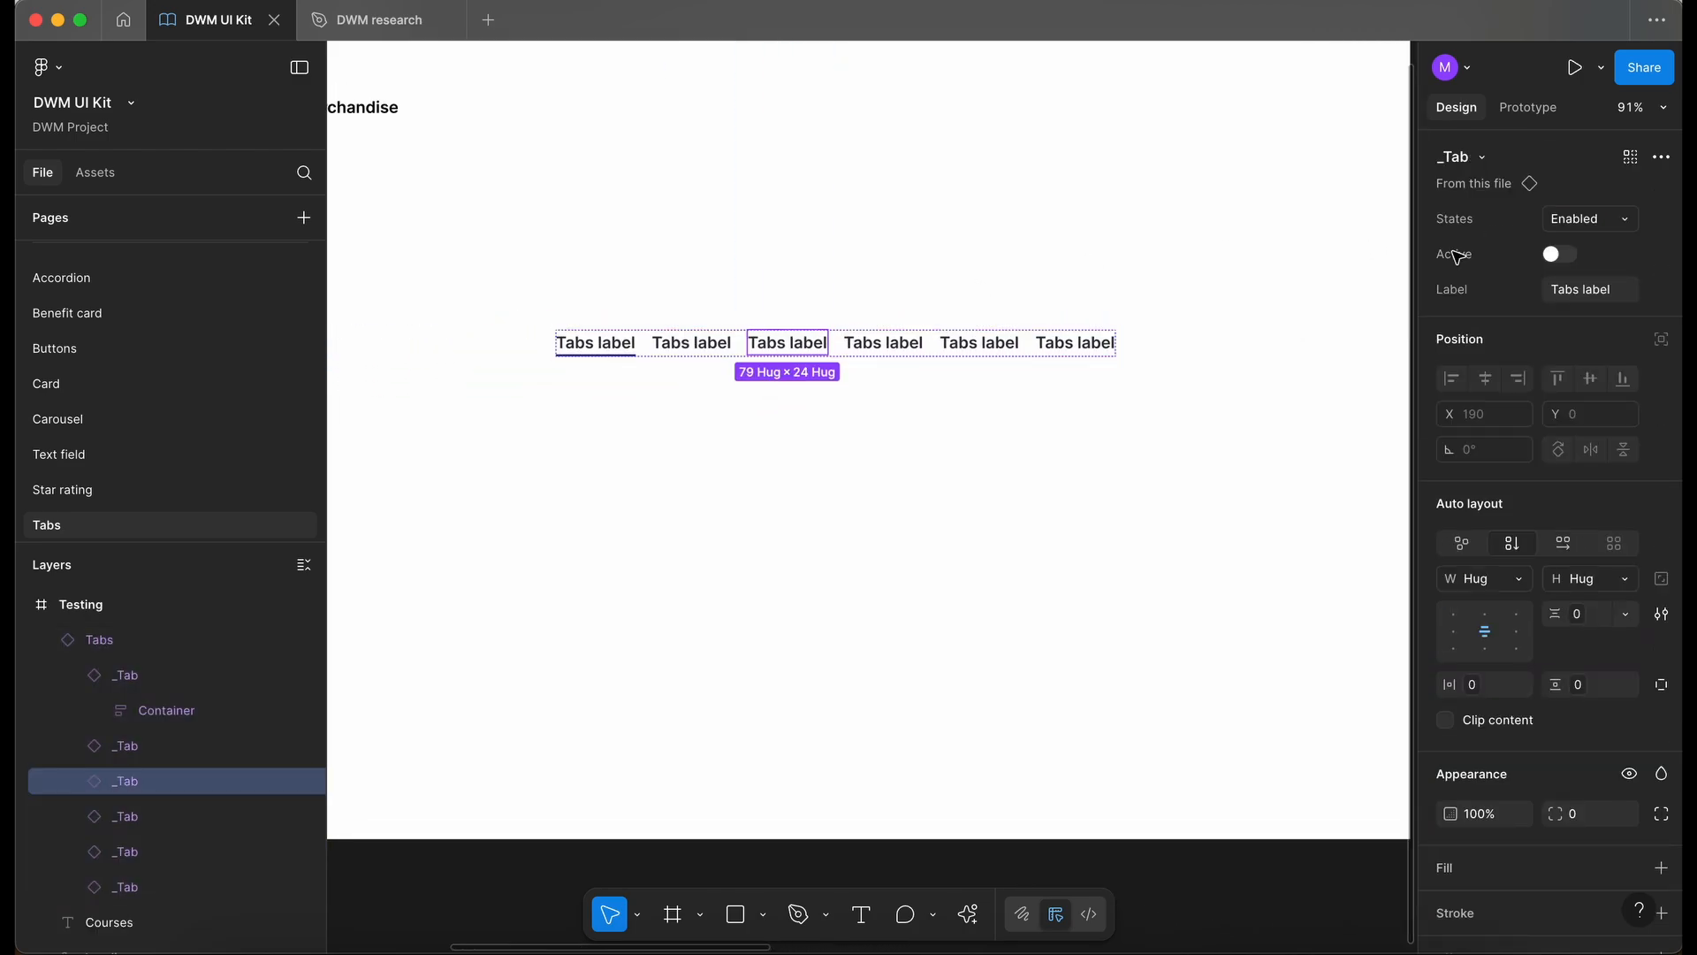
pyautogui.click(1555, 256)
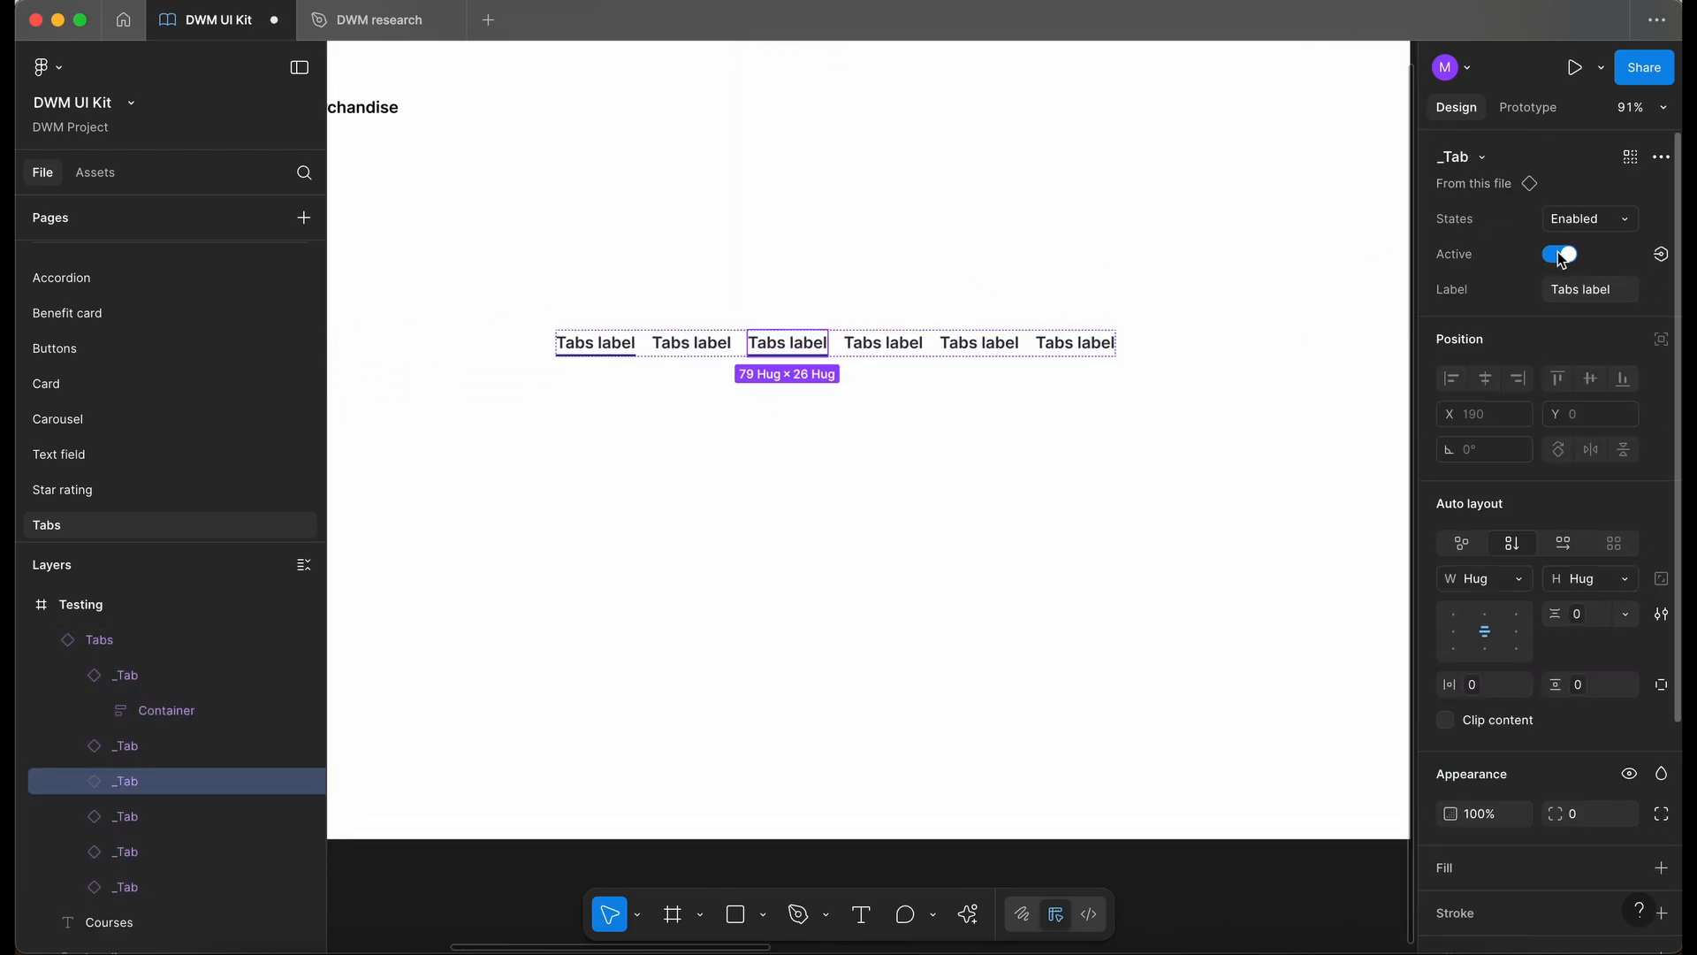
pyautogui.click(1560, 255)
pyautogui.click(1561, 256)
pyautogui.click(1562, 256)
# Set the third tab's state to Disabled and its label to "Disabled tab".
pyautogui.click(1591, 219)
pyautogui.click(1516, 332)
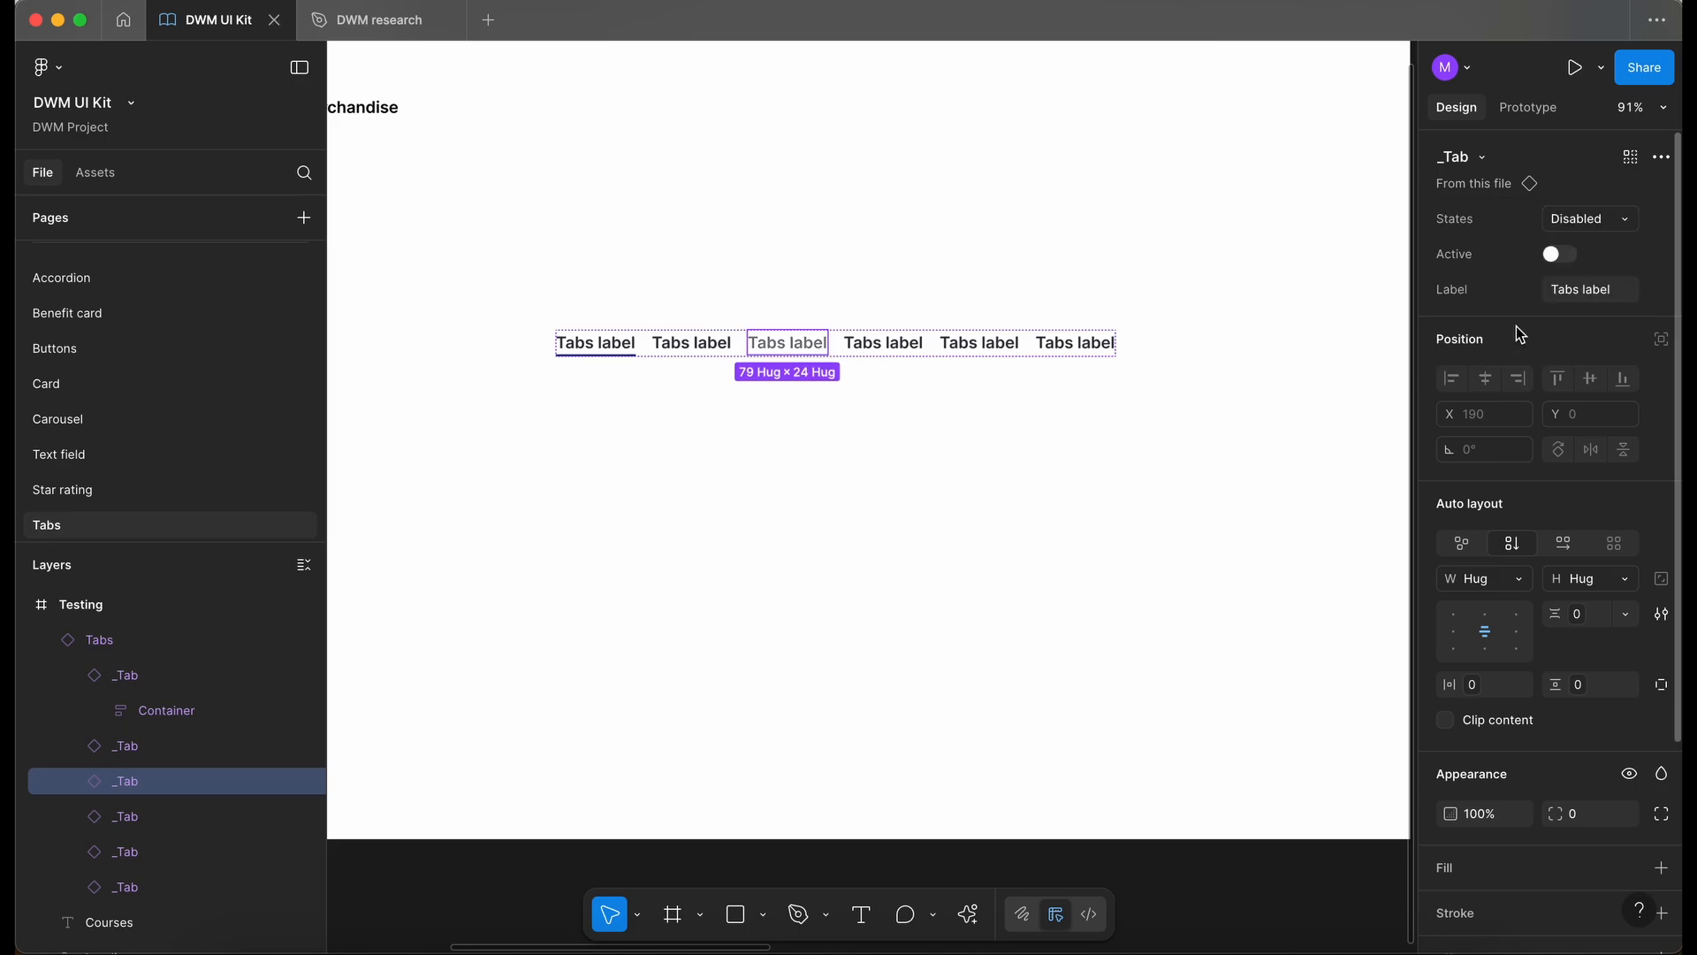
pyautogui.moveTo(1616, 298); pyautogui.dragTo(1490, 299)
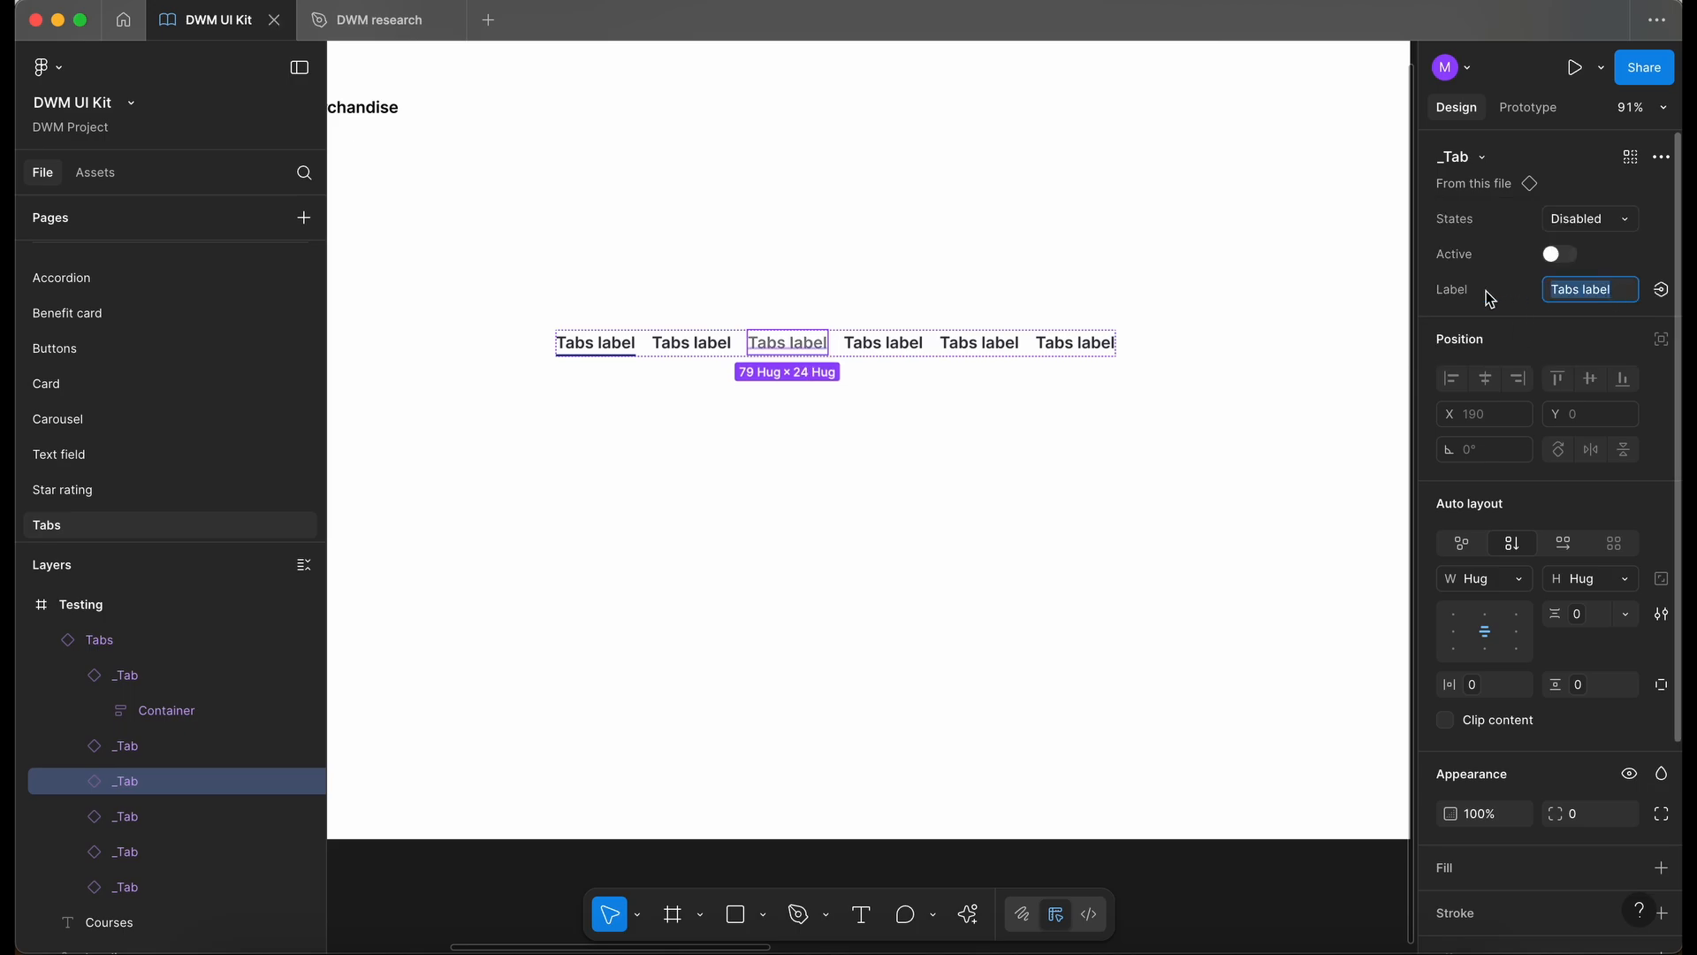
pyautogui.write('Disabled')
pyautogui.press('Return')
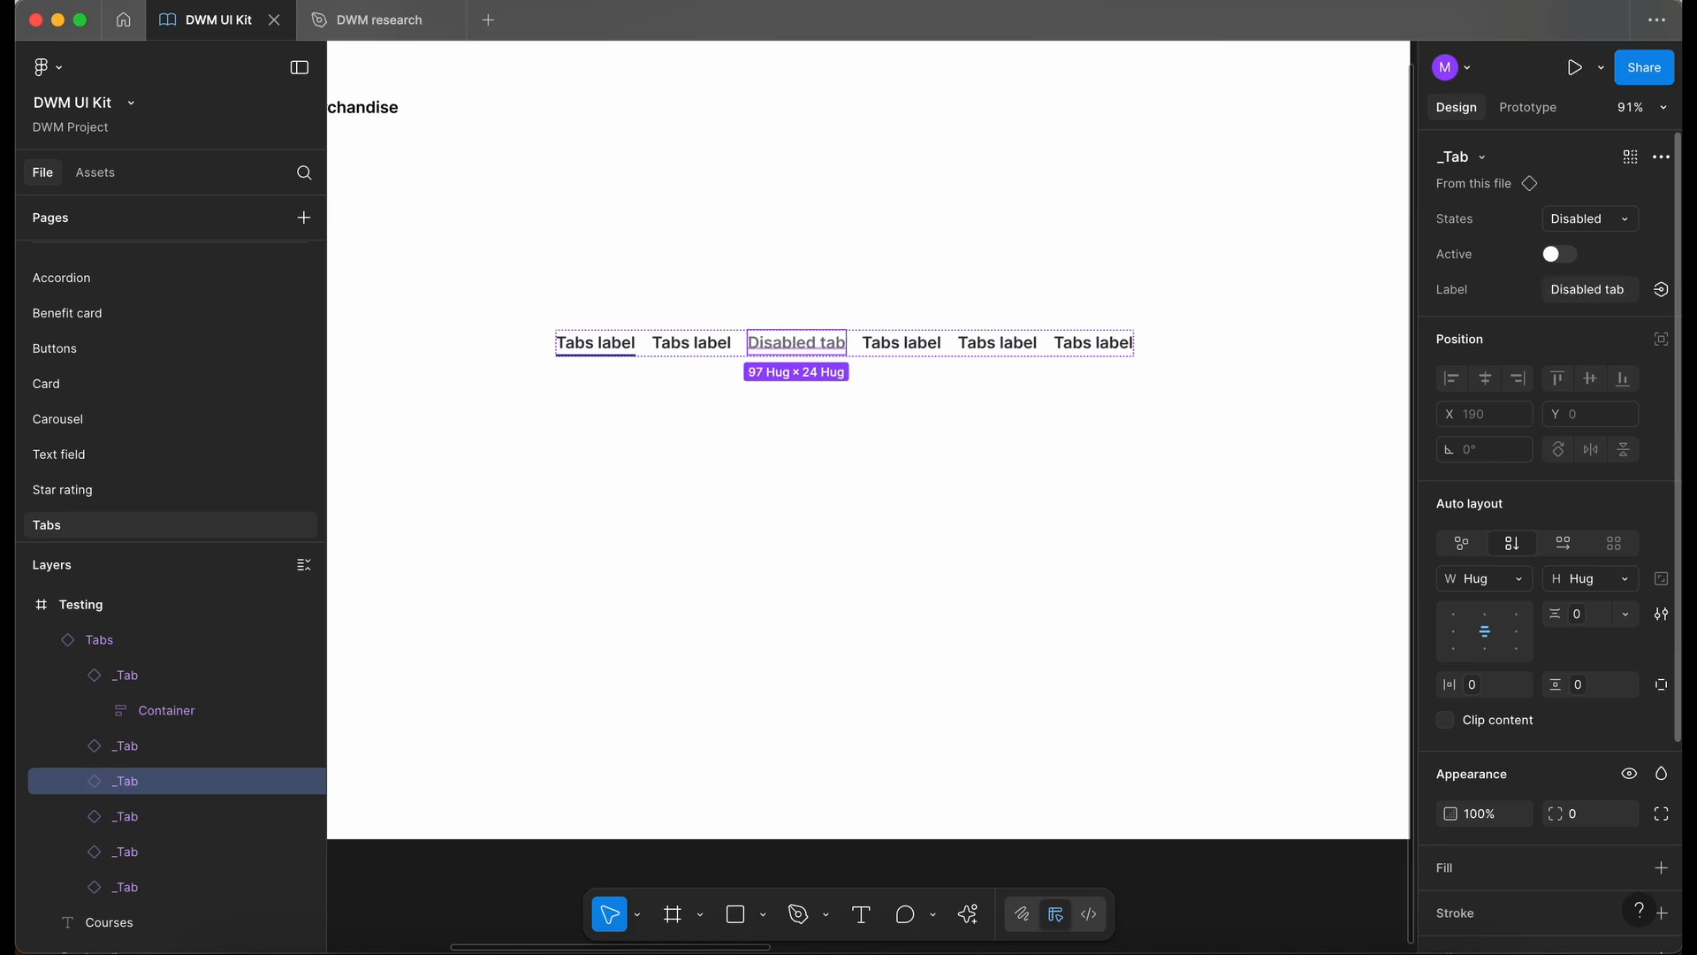
# Compare the Testing frame's Tabs instance with the Tabs documentation and examine the properties of its second, third and fourth tabs.
pyautogui.scroll(3, 800, 402)
pyautogui.click(838, 451)
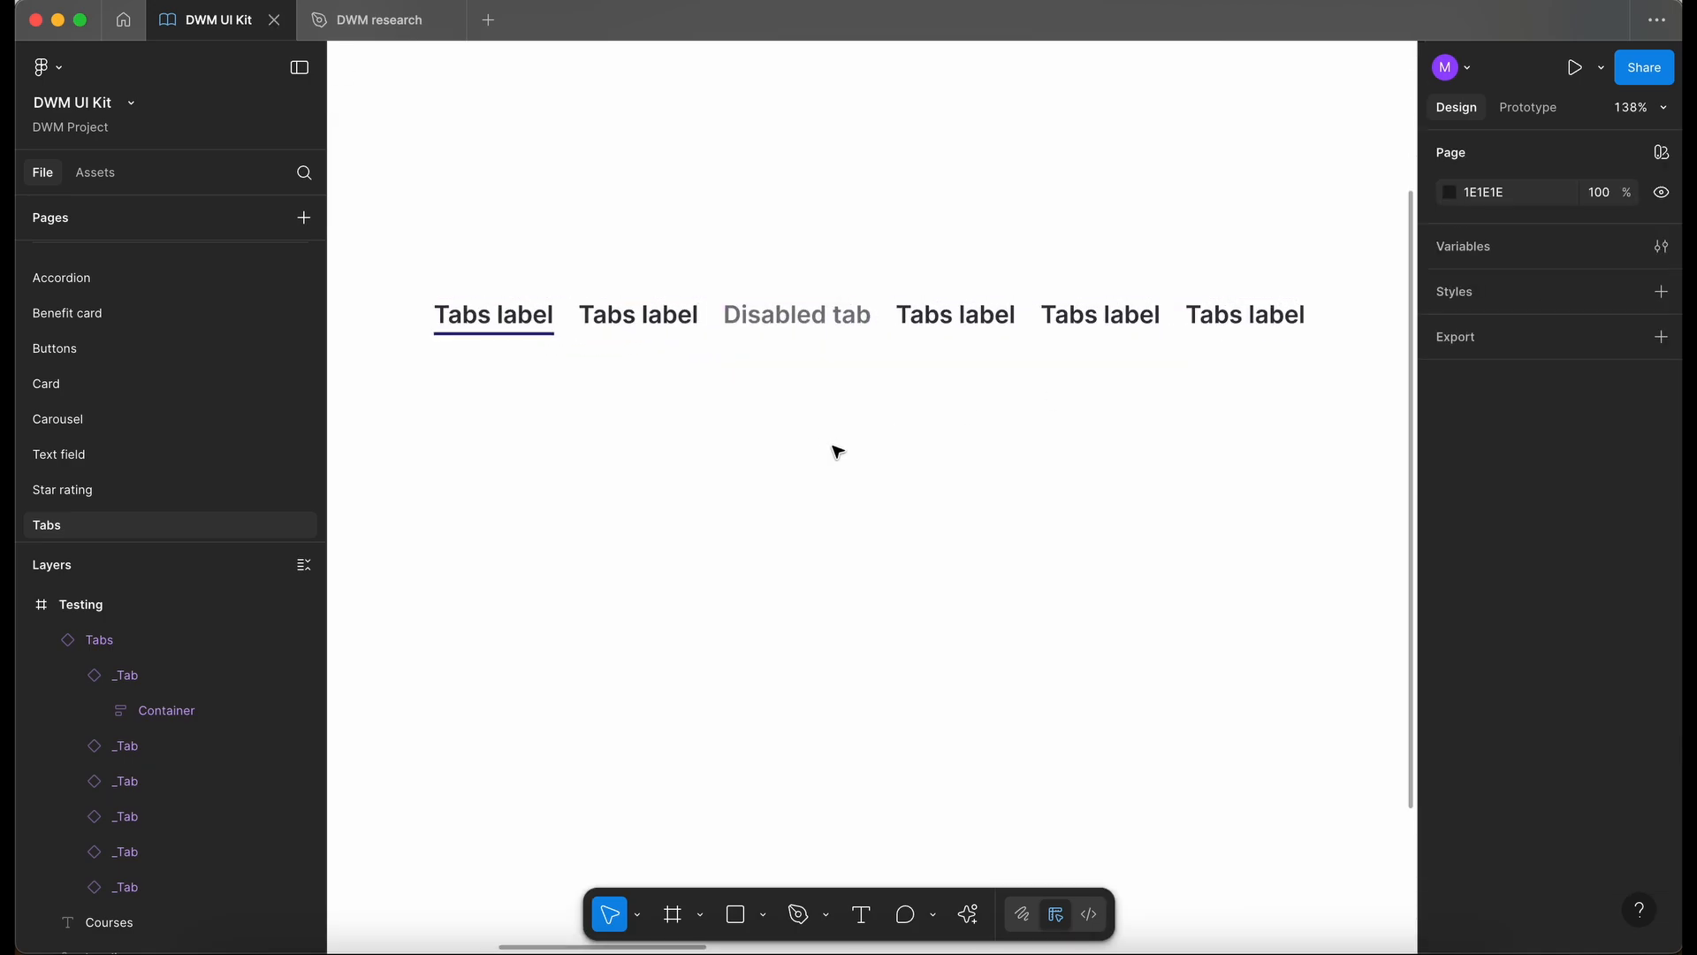
pyautogui.scroll(-5, 837, 451)
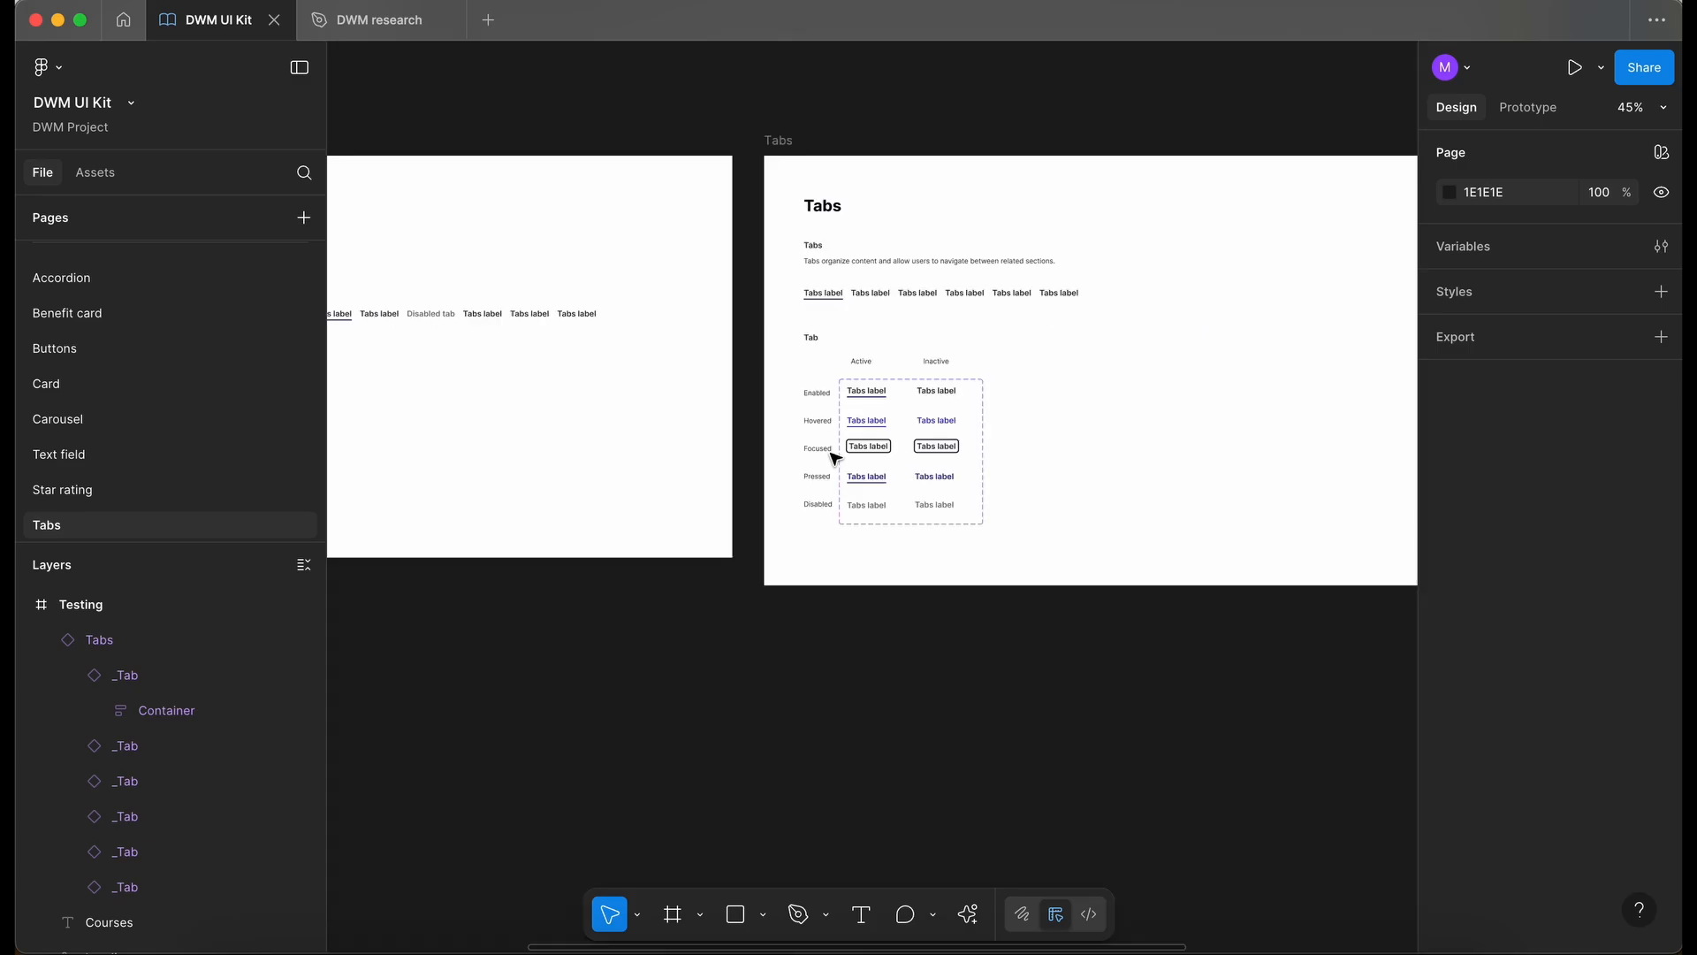
pyautogui.scroll(5, 835, 455)
pyautogui.scroll(-2, 837, 455)
pyautogui.hscroll(-5, 837, 455)
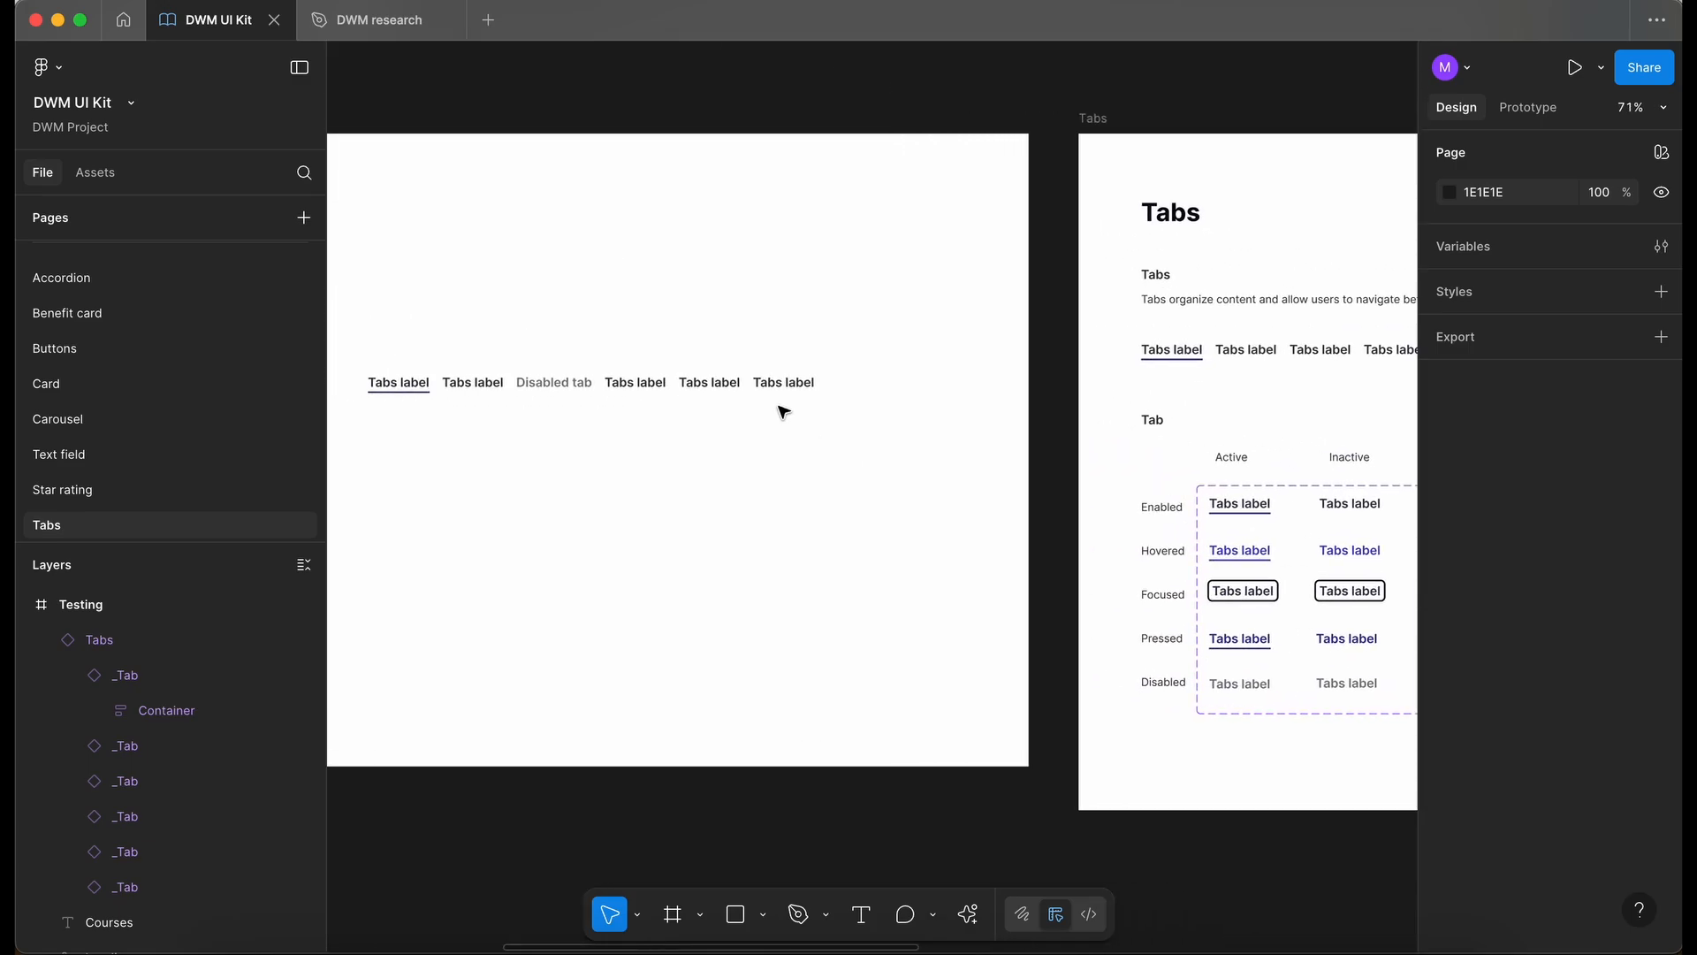
pyautogui.click(775, 386)
pyautogui.hscroll(-4, 711, 399)
pyautogui.scroll(-3, 712, 400)
pyautogui.scroll(2, 712, 402)
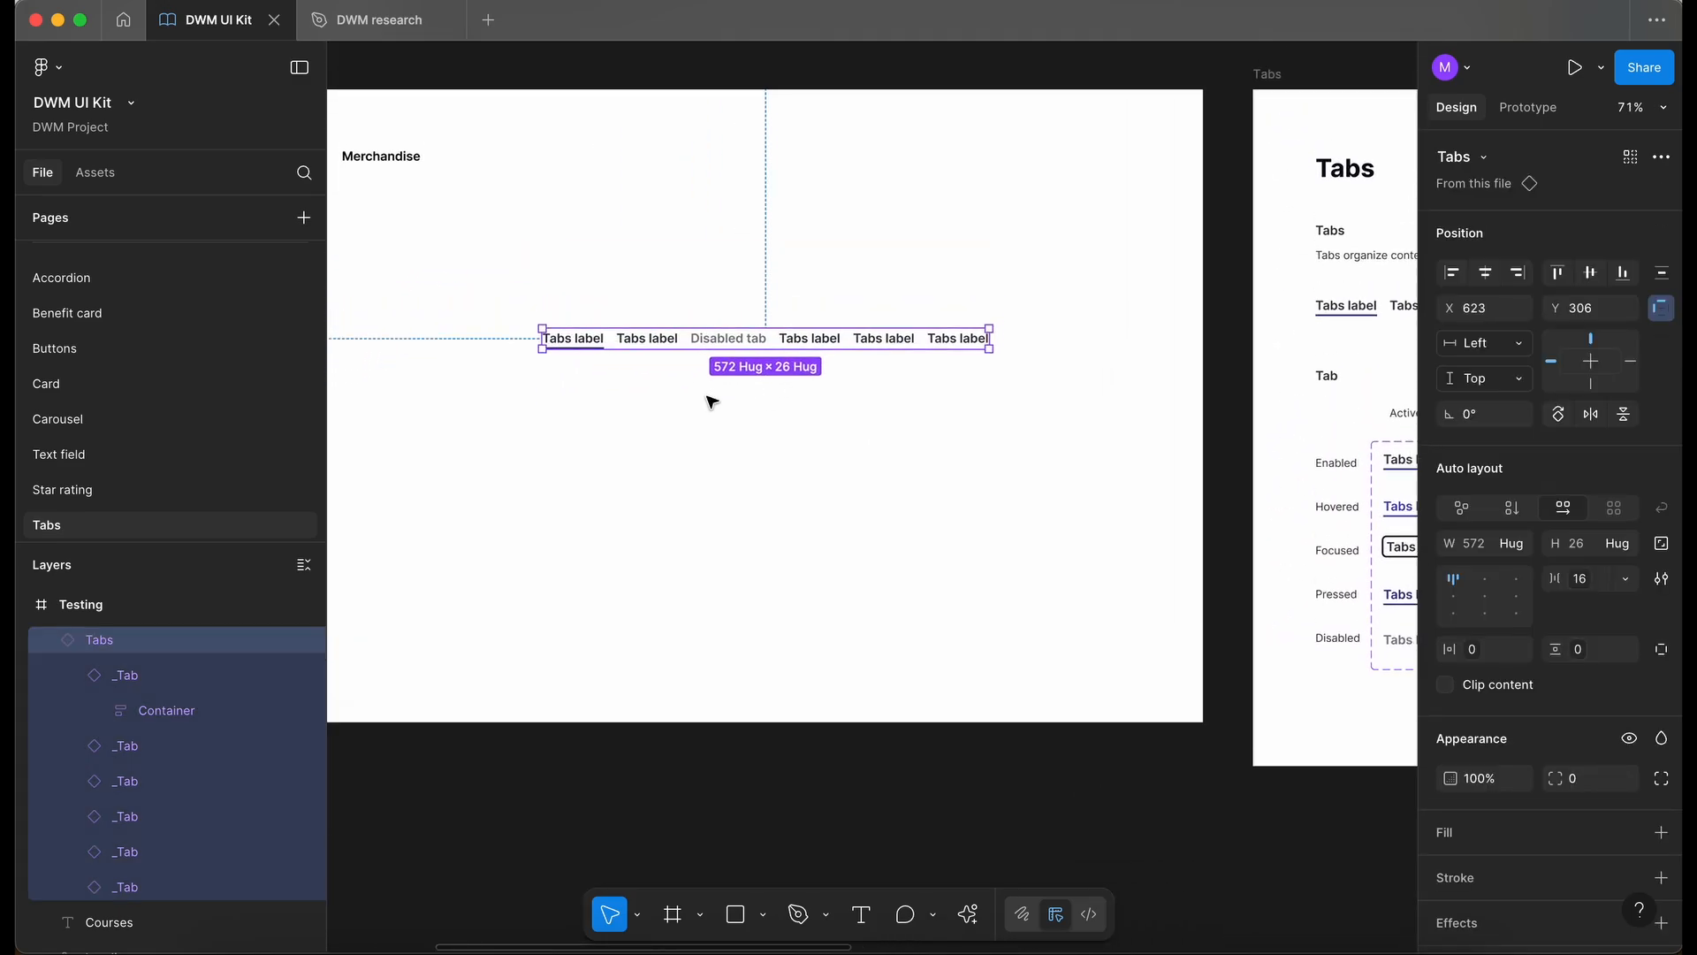
pyautogui.scroll(4, 643, 343)
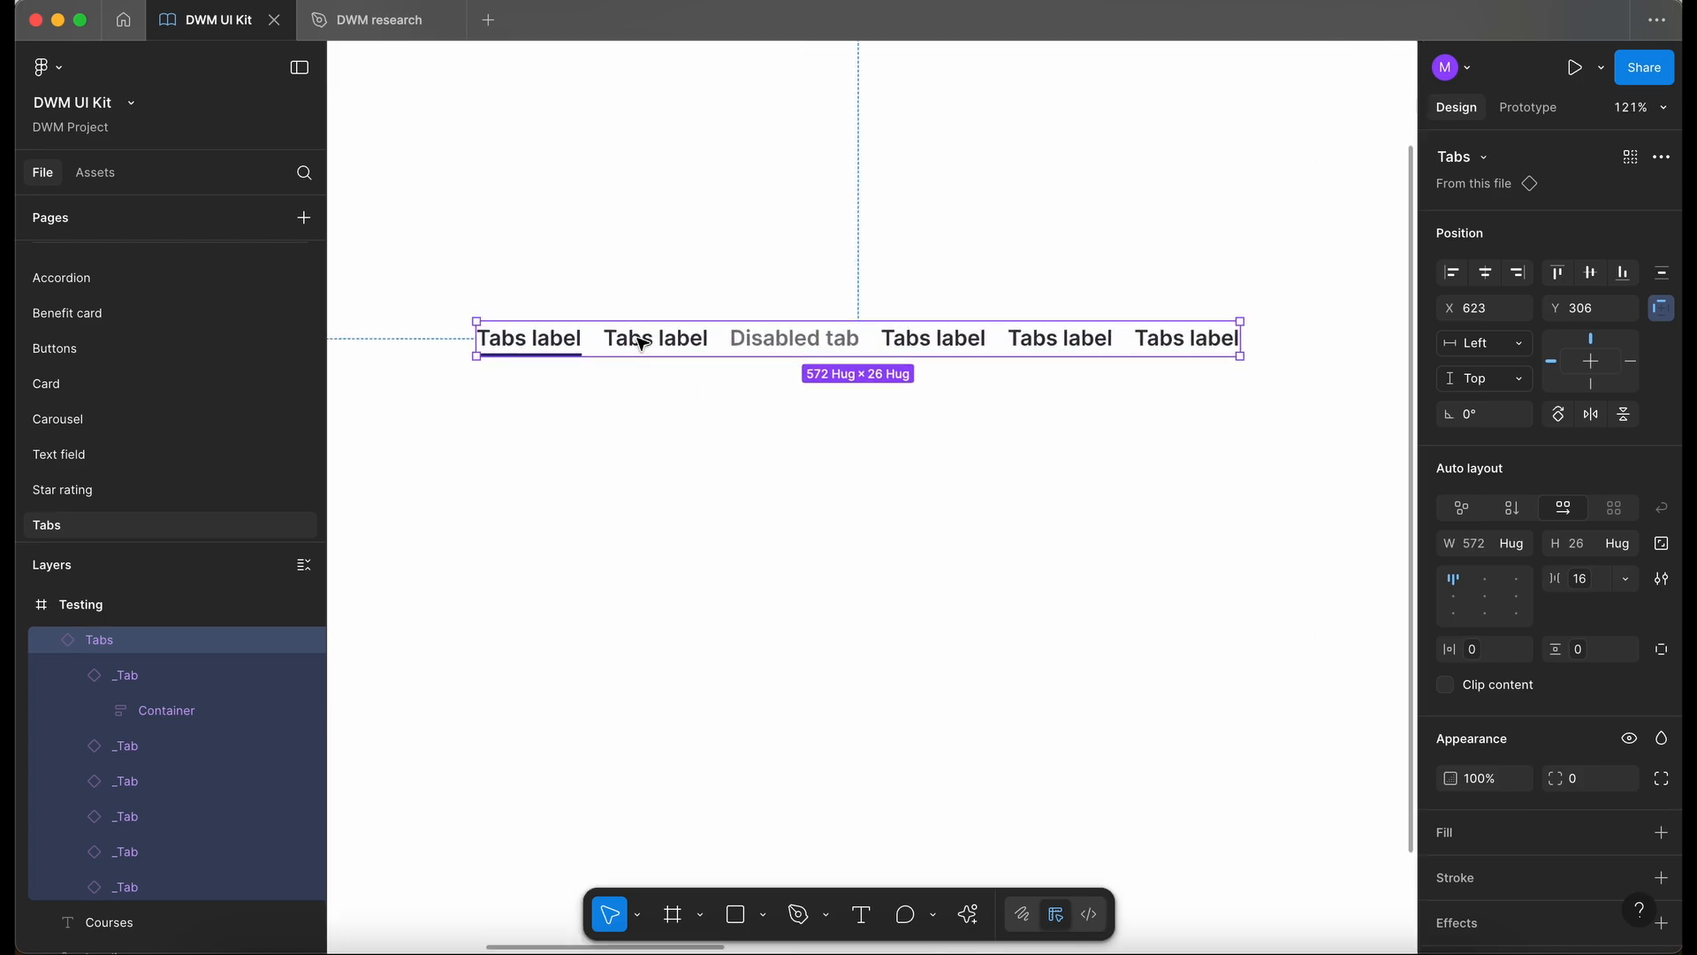
pyautogui.click(641, 341)
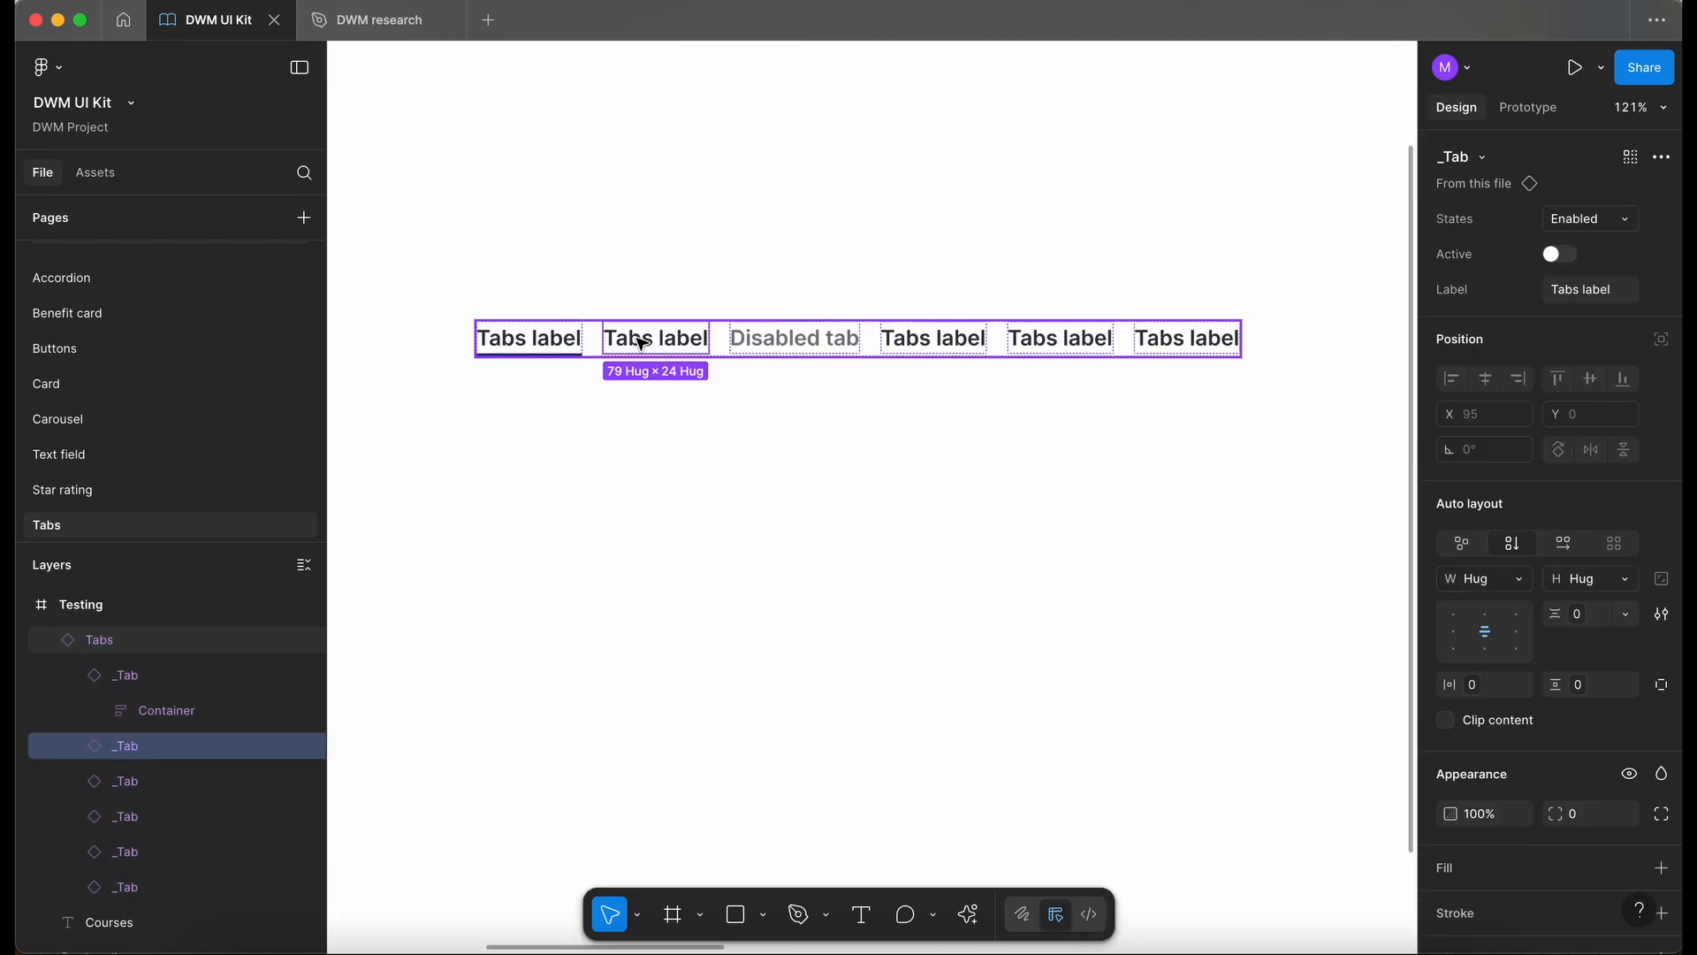
pyautogui.click(797, 342)
pyautogui.click(936, 346)
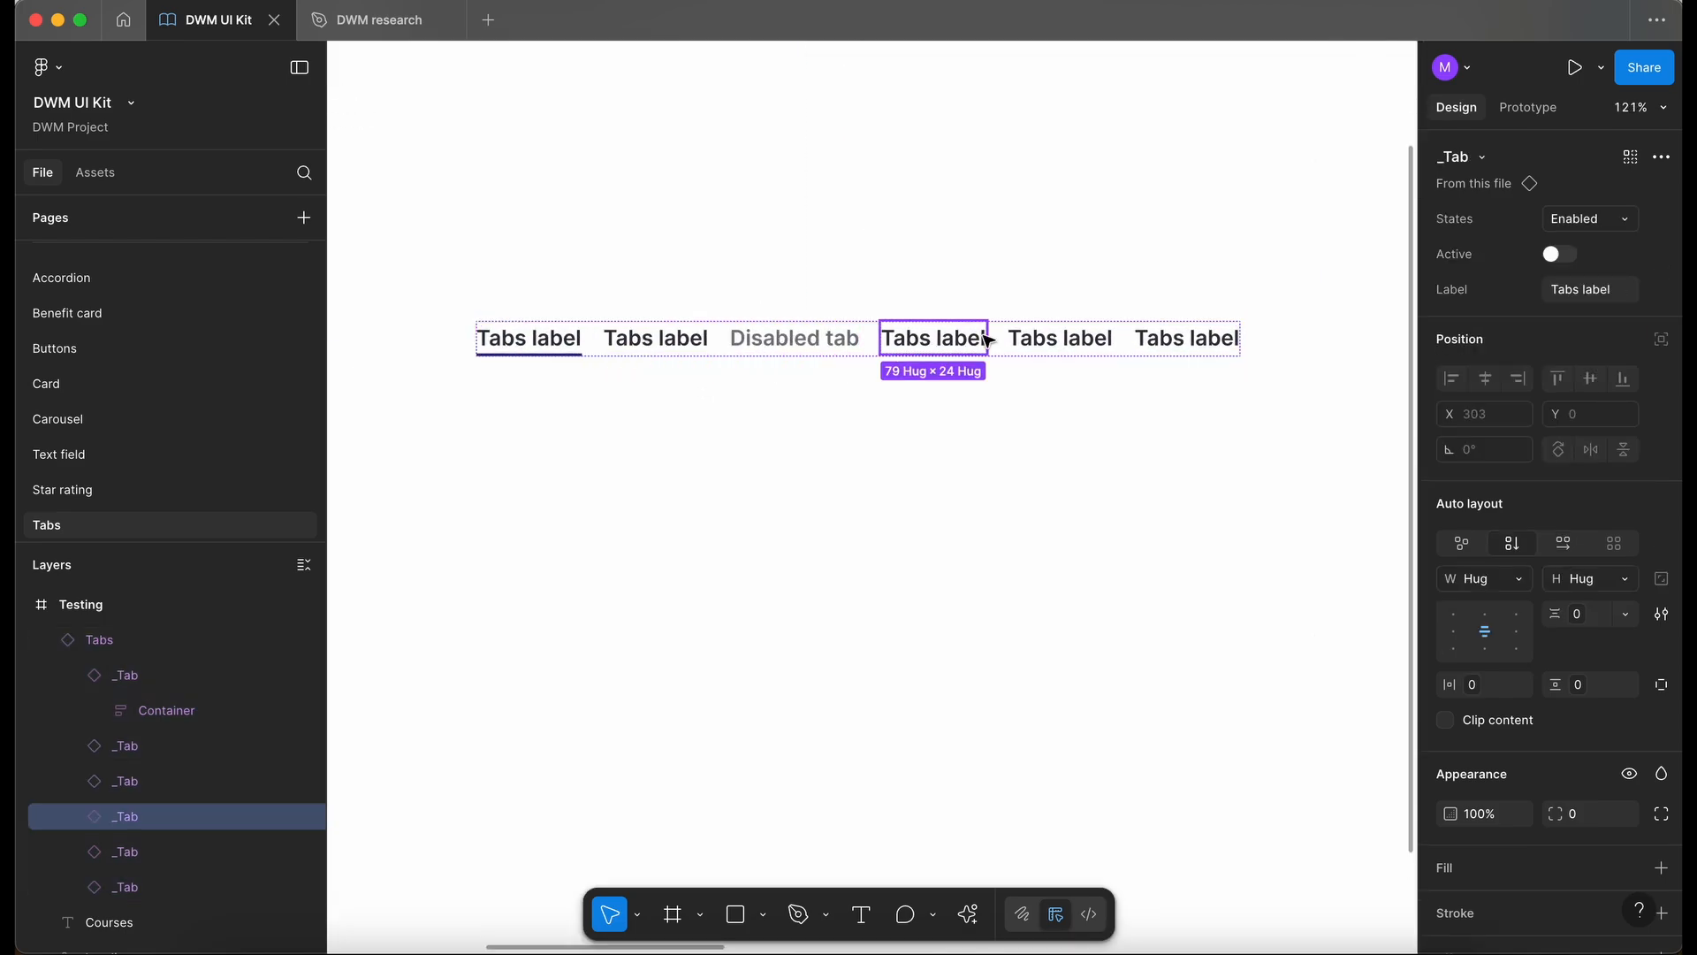
pyautogui.press('Escape')
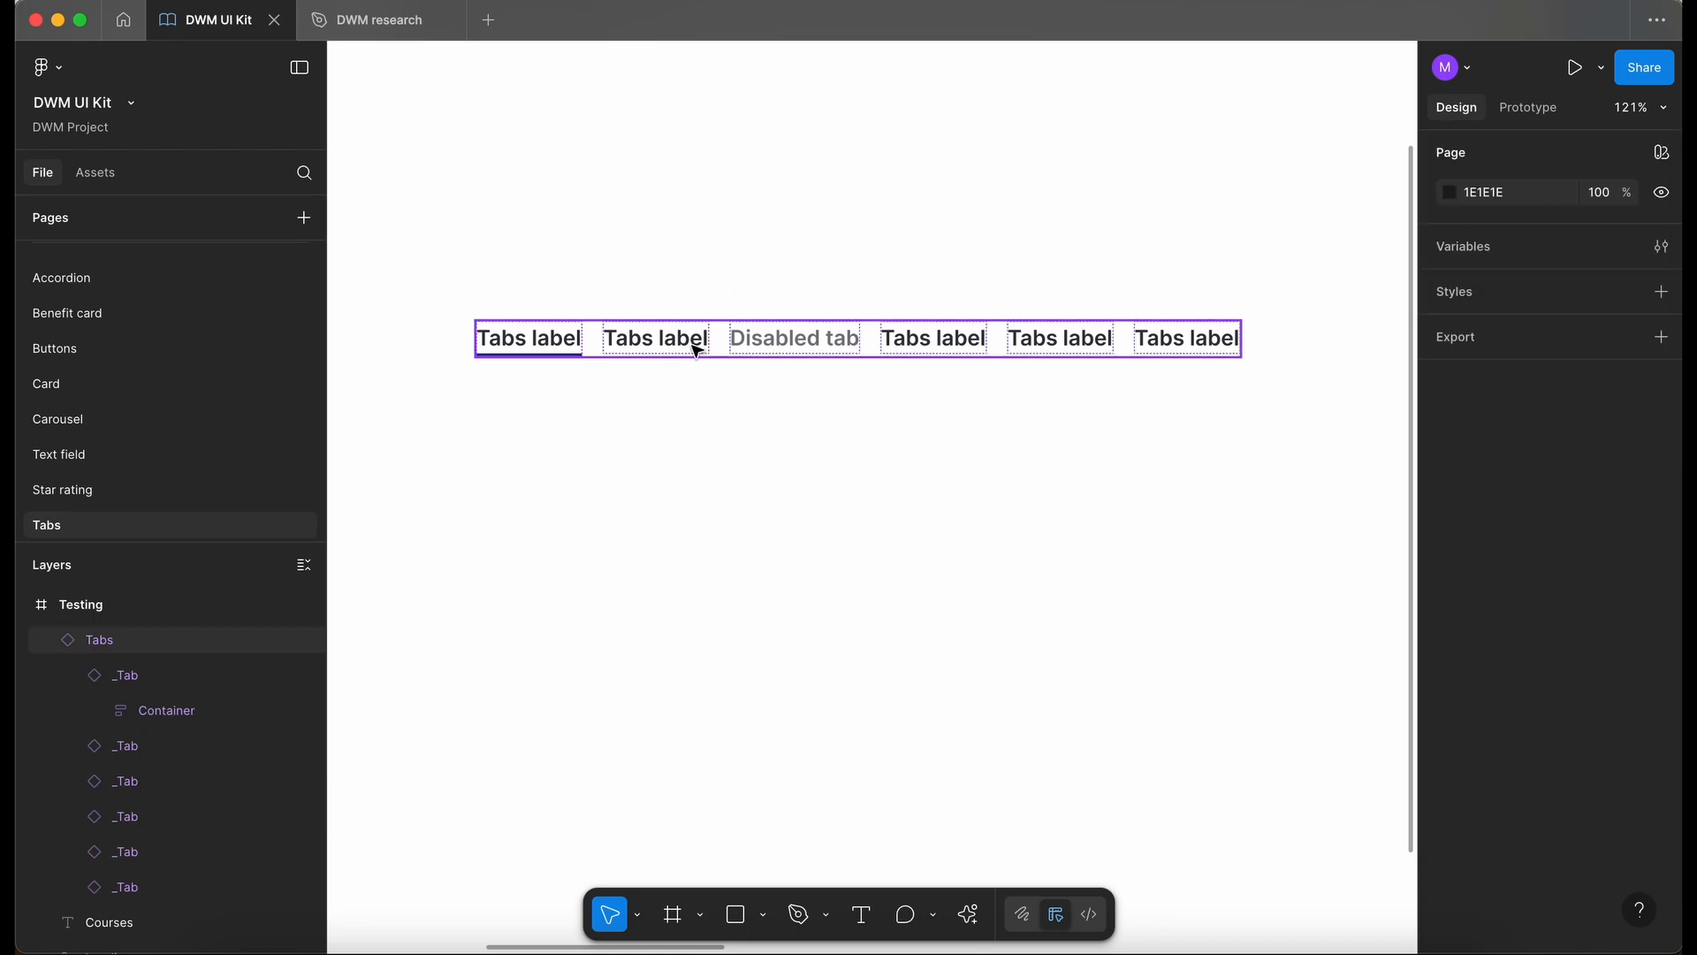
# Test the third tab in the Testing frame with the Hovered state, the Active switch on and off, and the label "Update tab".
pyautogui.click(697, 351)
pyautogui.click(783, 347)
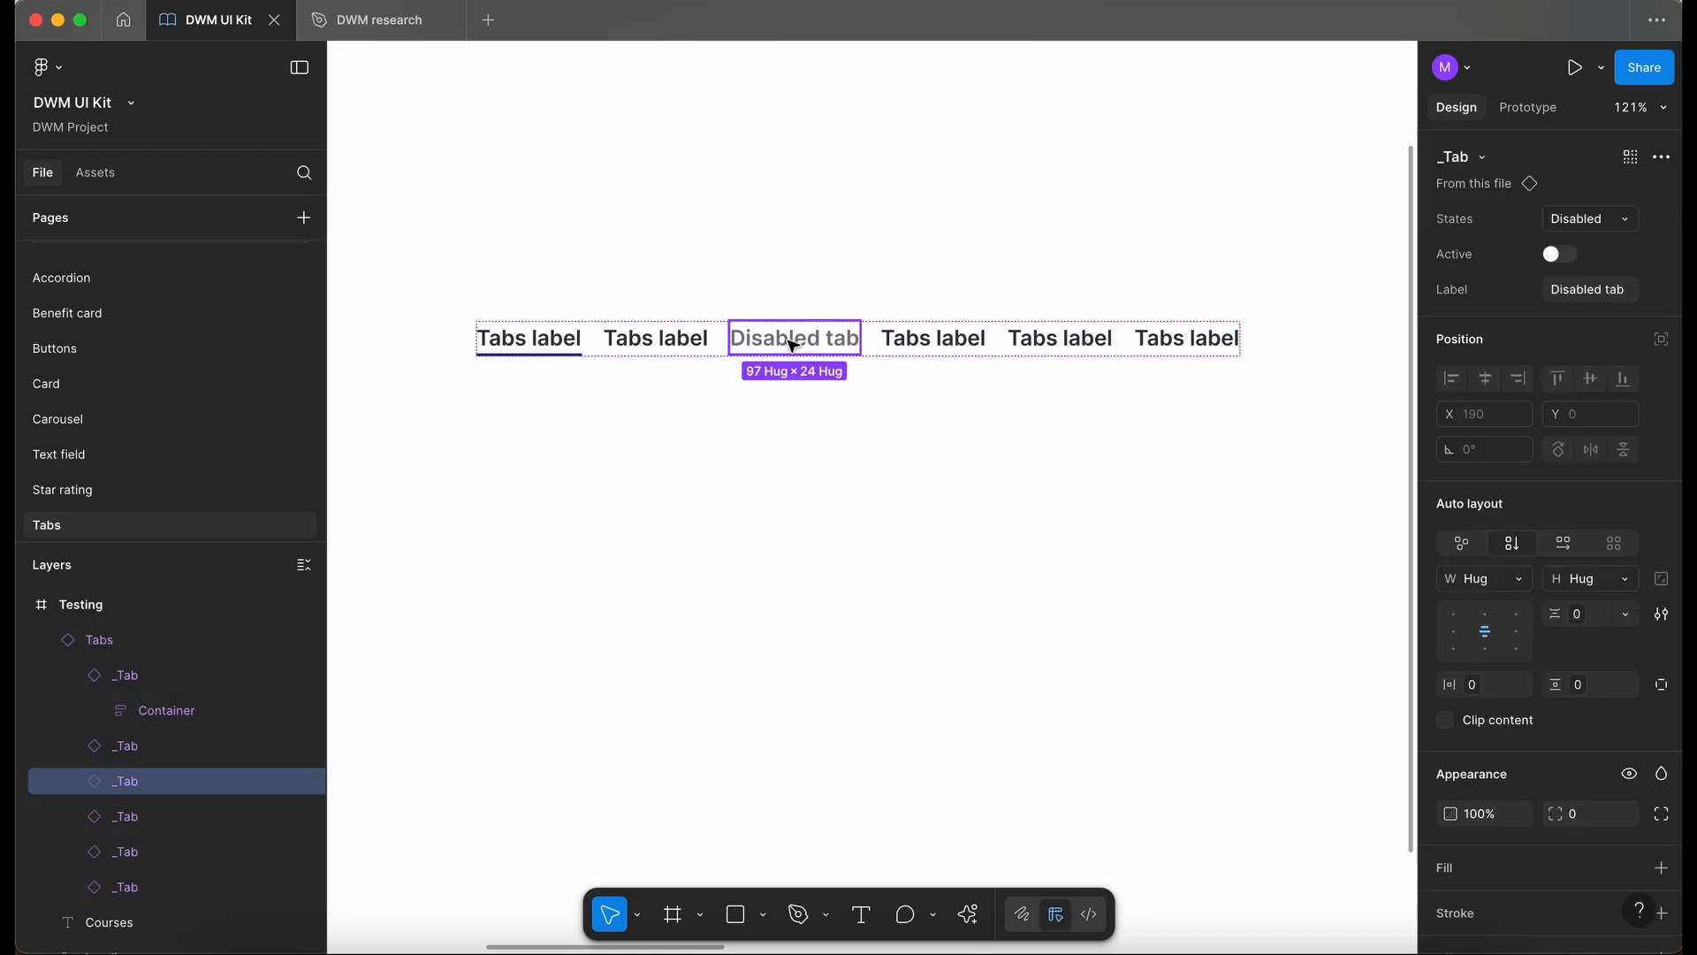
pyautogui.click(1624, 224)
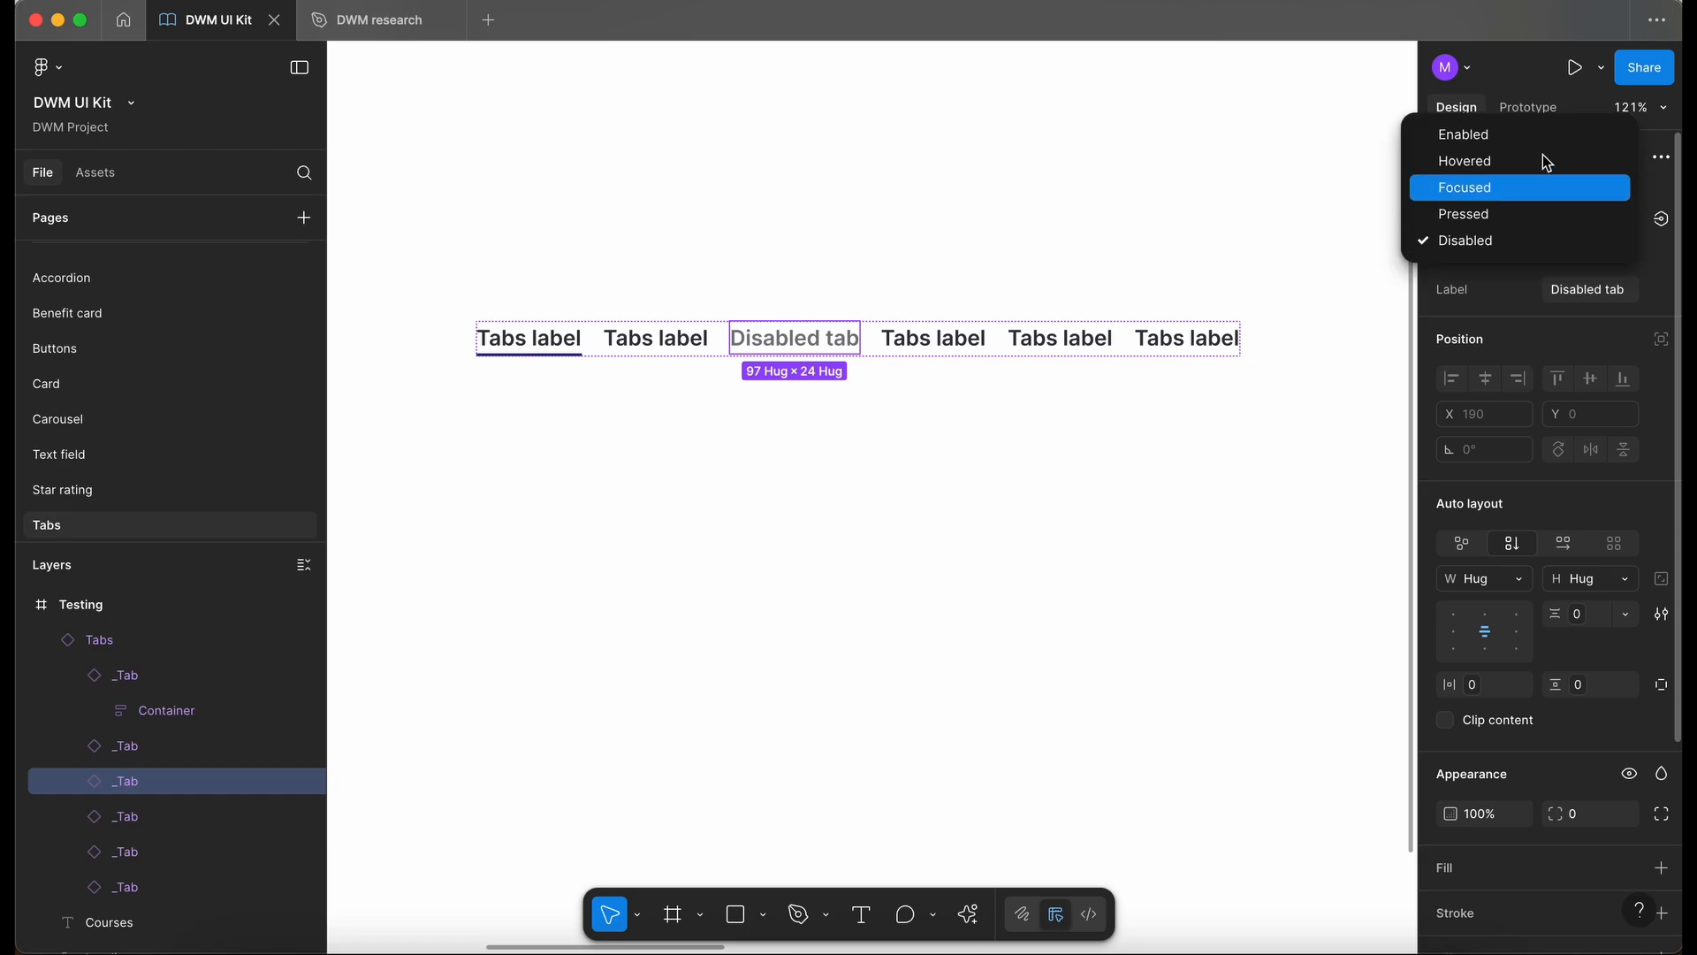
pyautogui.click(1521, 161)
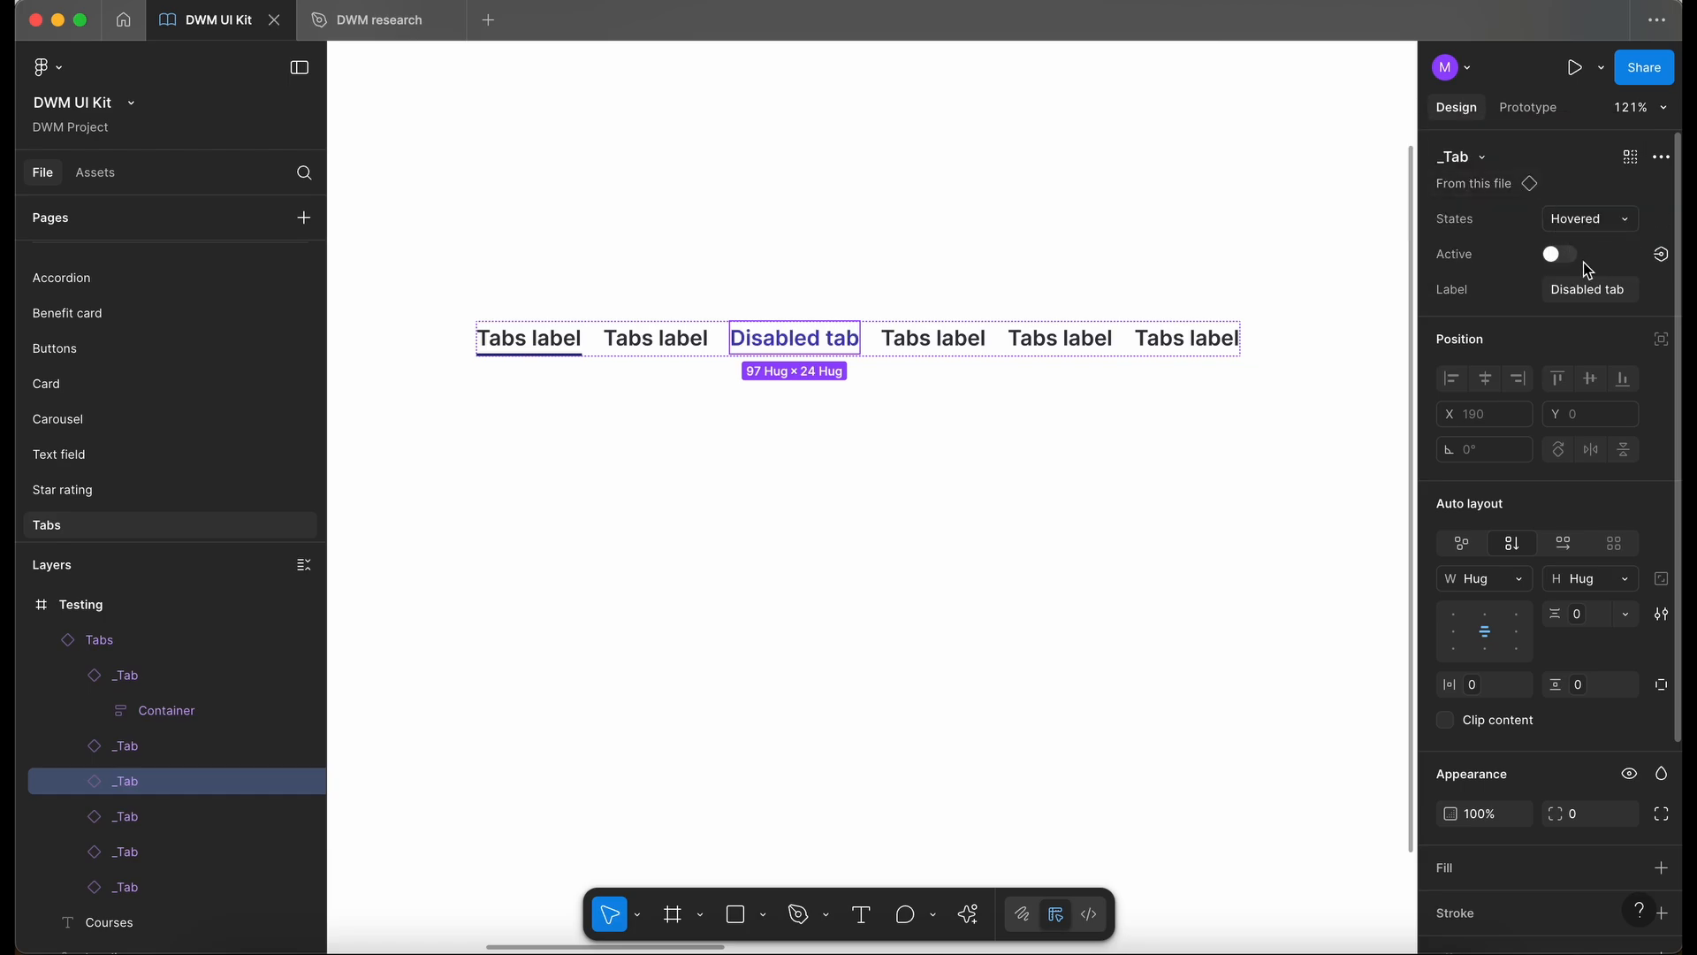
pyautogui.click(1561, 255)
pyautogui.click(1561, 255)
pyautogui.click(1598, 298)
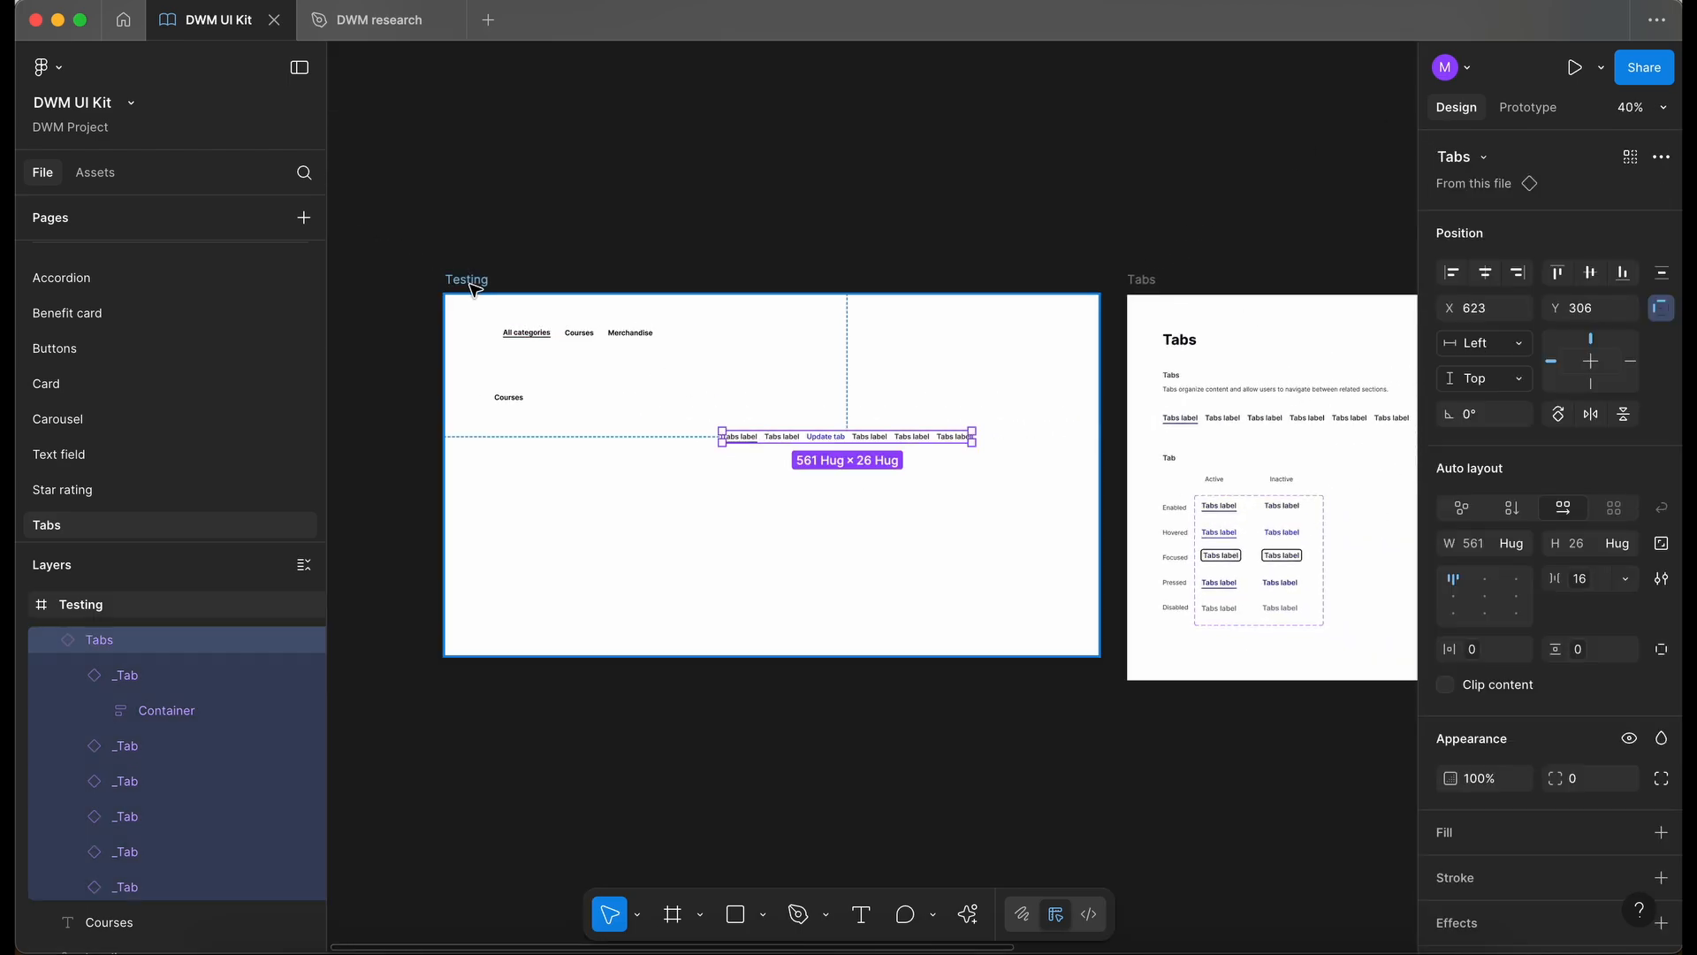
# Delete the Testing frame with its contents from the Tabs page.
pyautogui.click(466, 281)
pyautogui.press('Delete')
# Look over the Tabs documentation frame, then collapse it in the layer list and lock it.
pyautogui.hscroll(7, 473, 289)
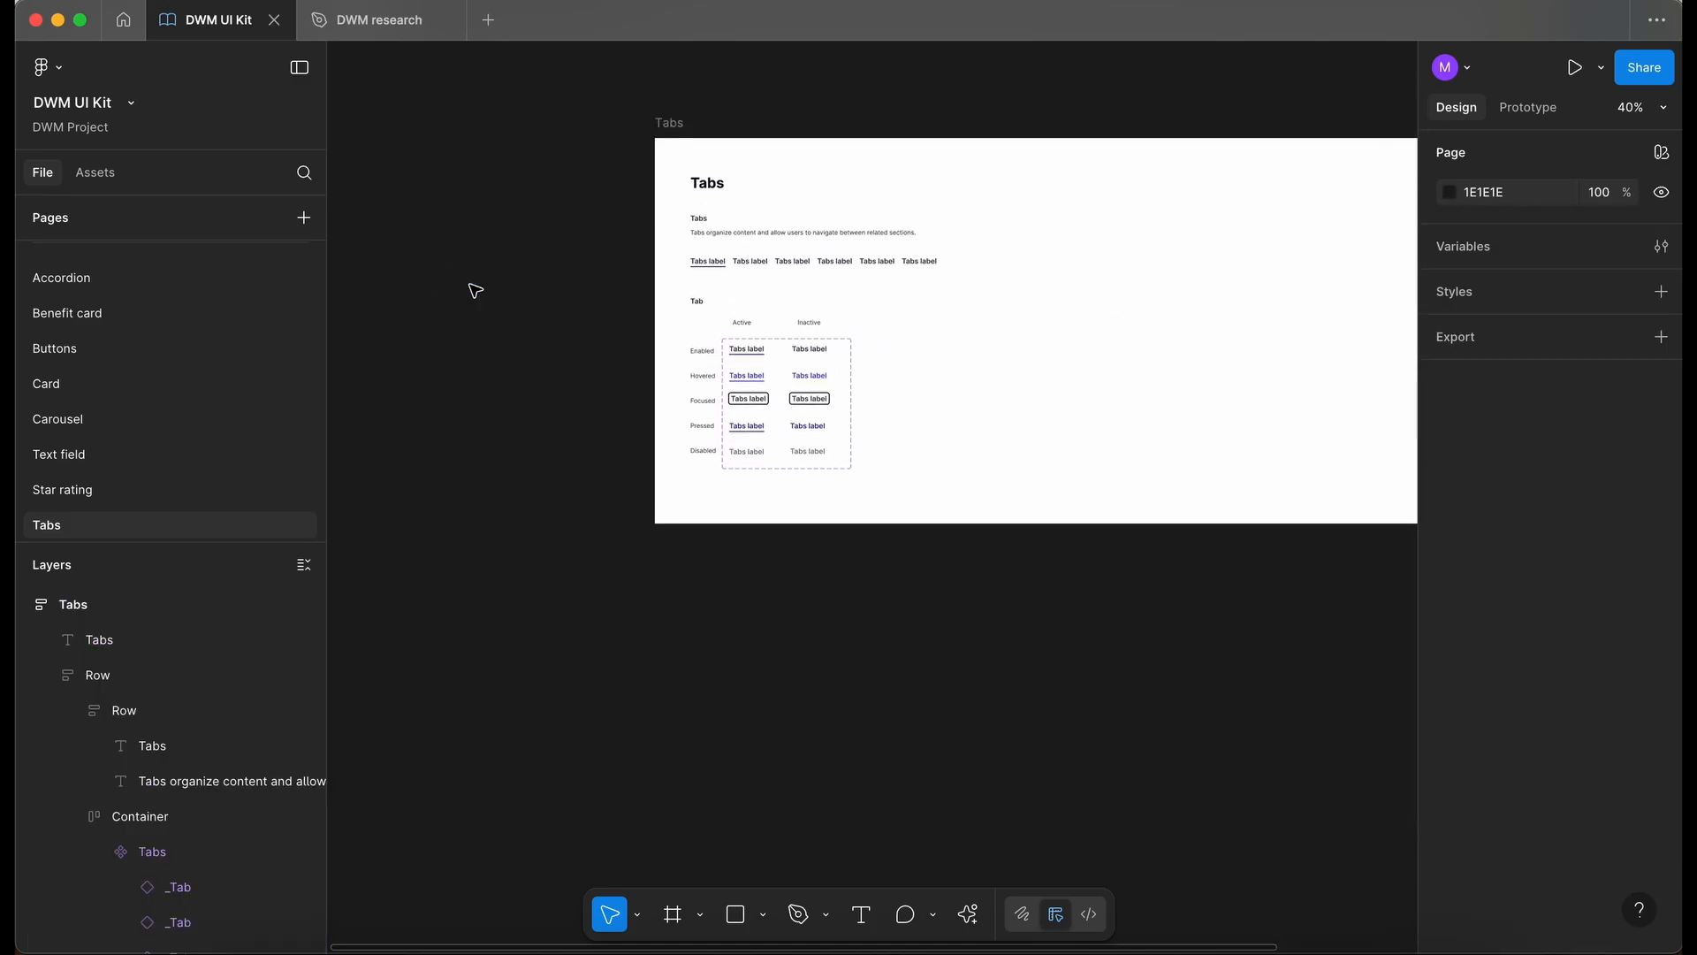
pyautogui.scroll(5, 576, 311)
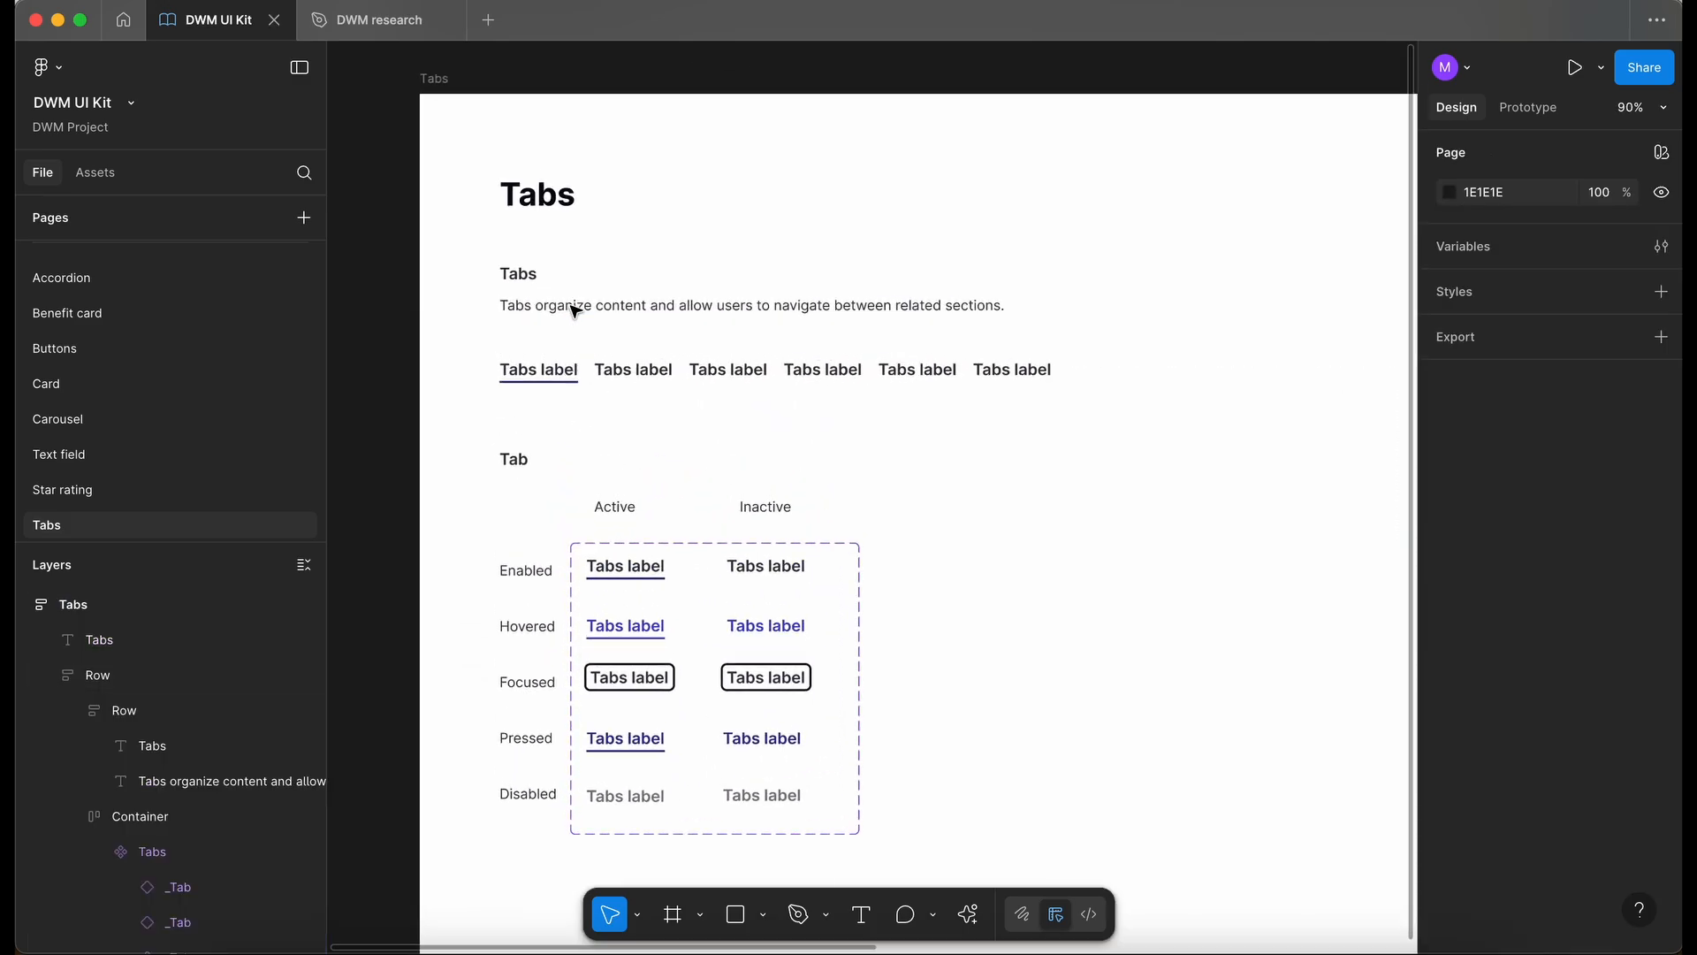
pyautogui.scroll(-5, 576, 312)
pyautogui.scroll(2, 576, 311)
pyautogui.scroll(5, 575, 312)
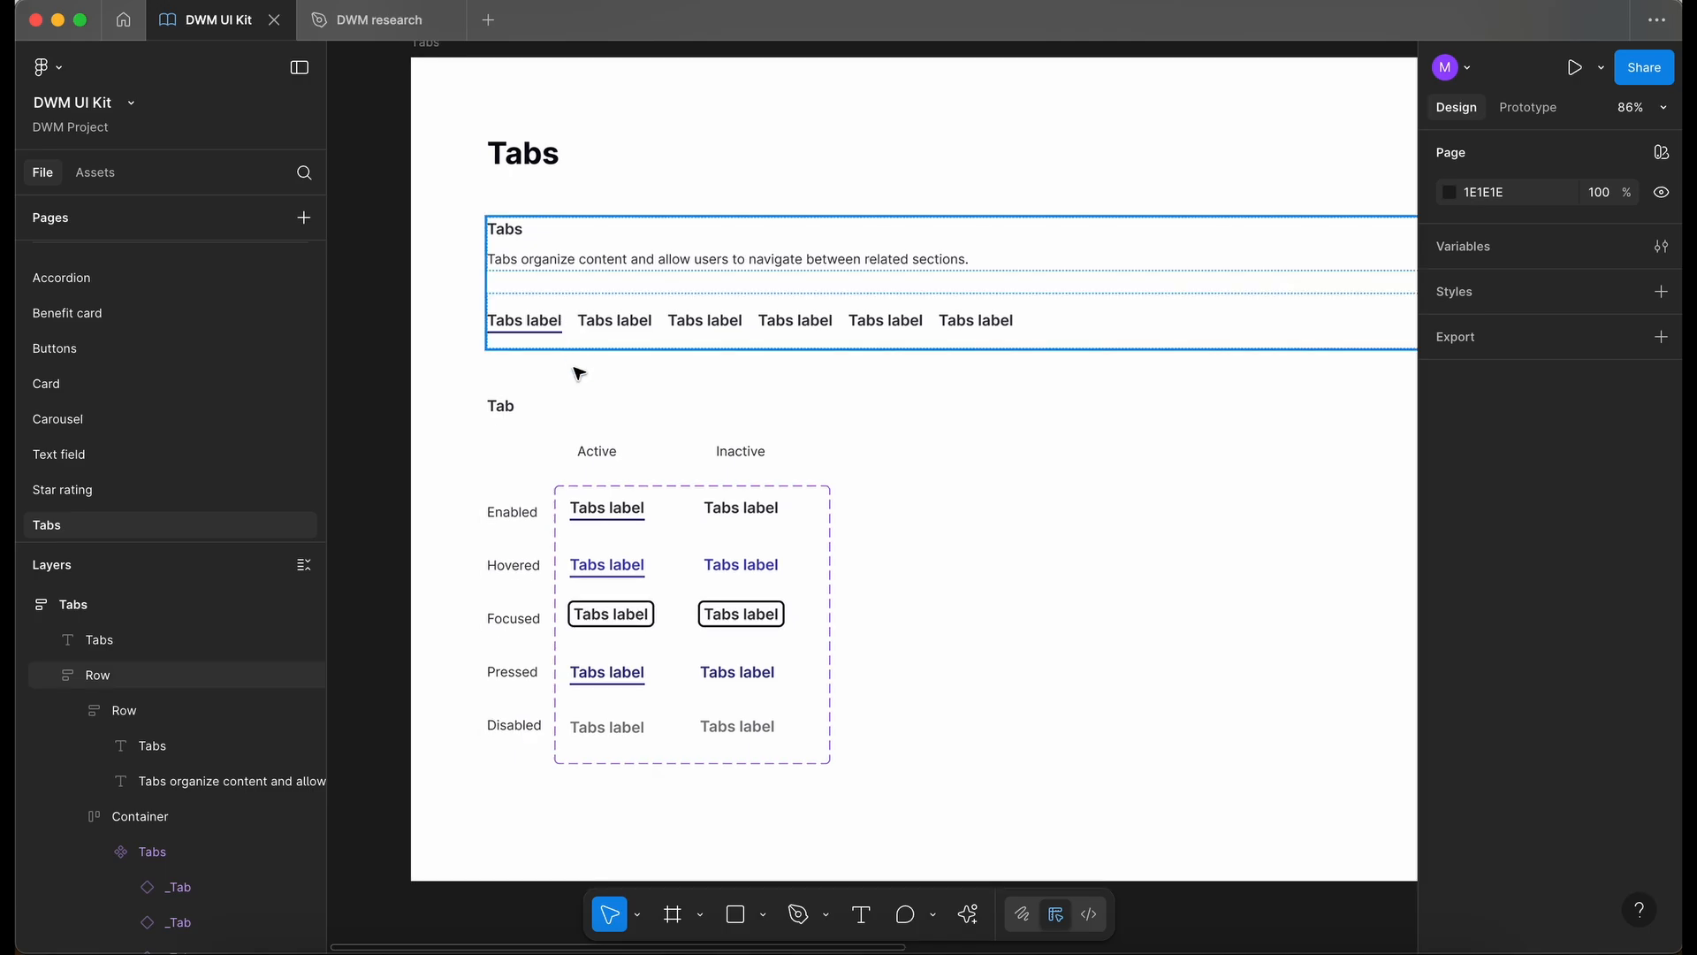
pyautogui.hscroll(-5, 609, 398)
pyautogui.scroll(-3, 392, 341)
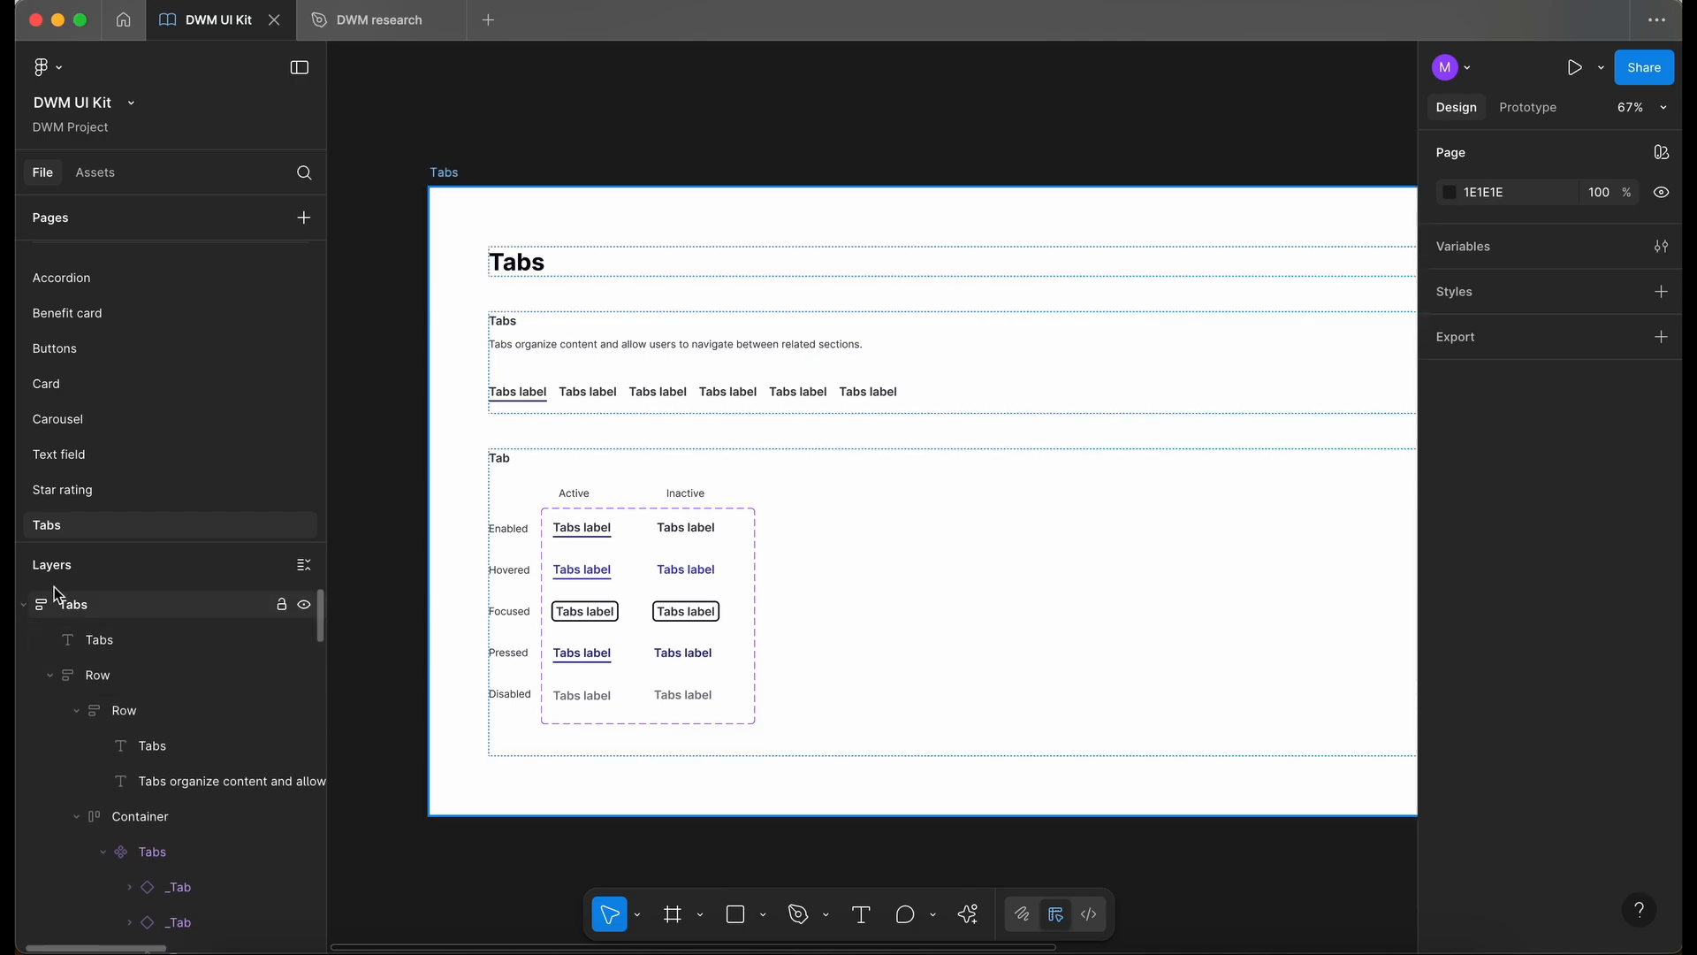
pyautogui.click(25, 604)
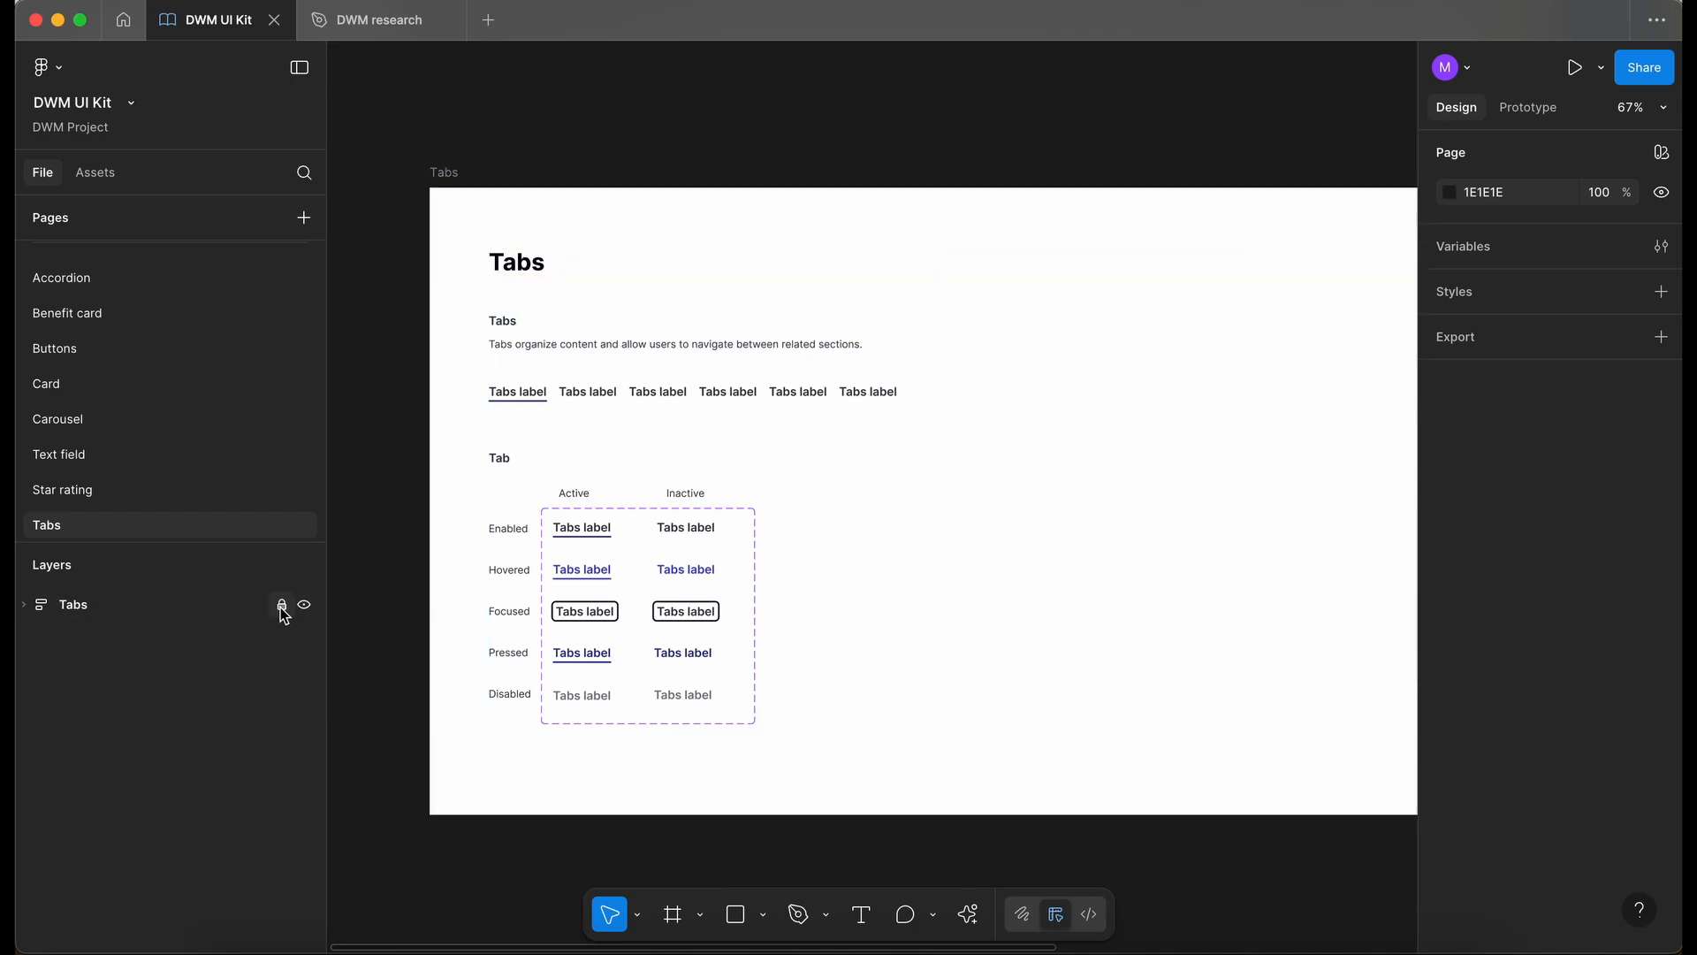
# Publish the added Tabs component to the DWM UI Kit library with the description "Created new tabs component.".
pyautogui.click(97, 173)
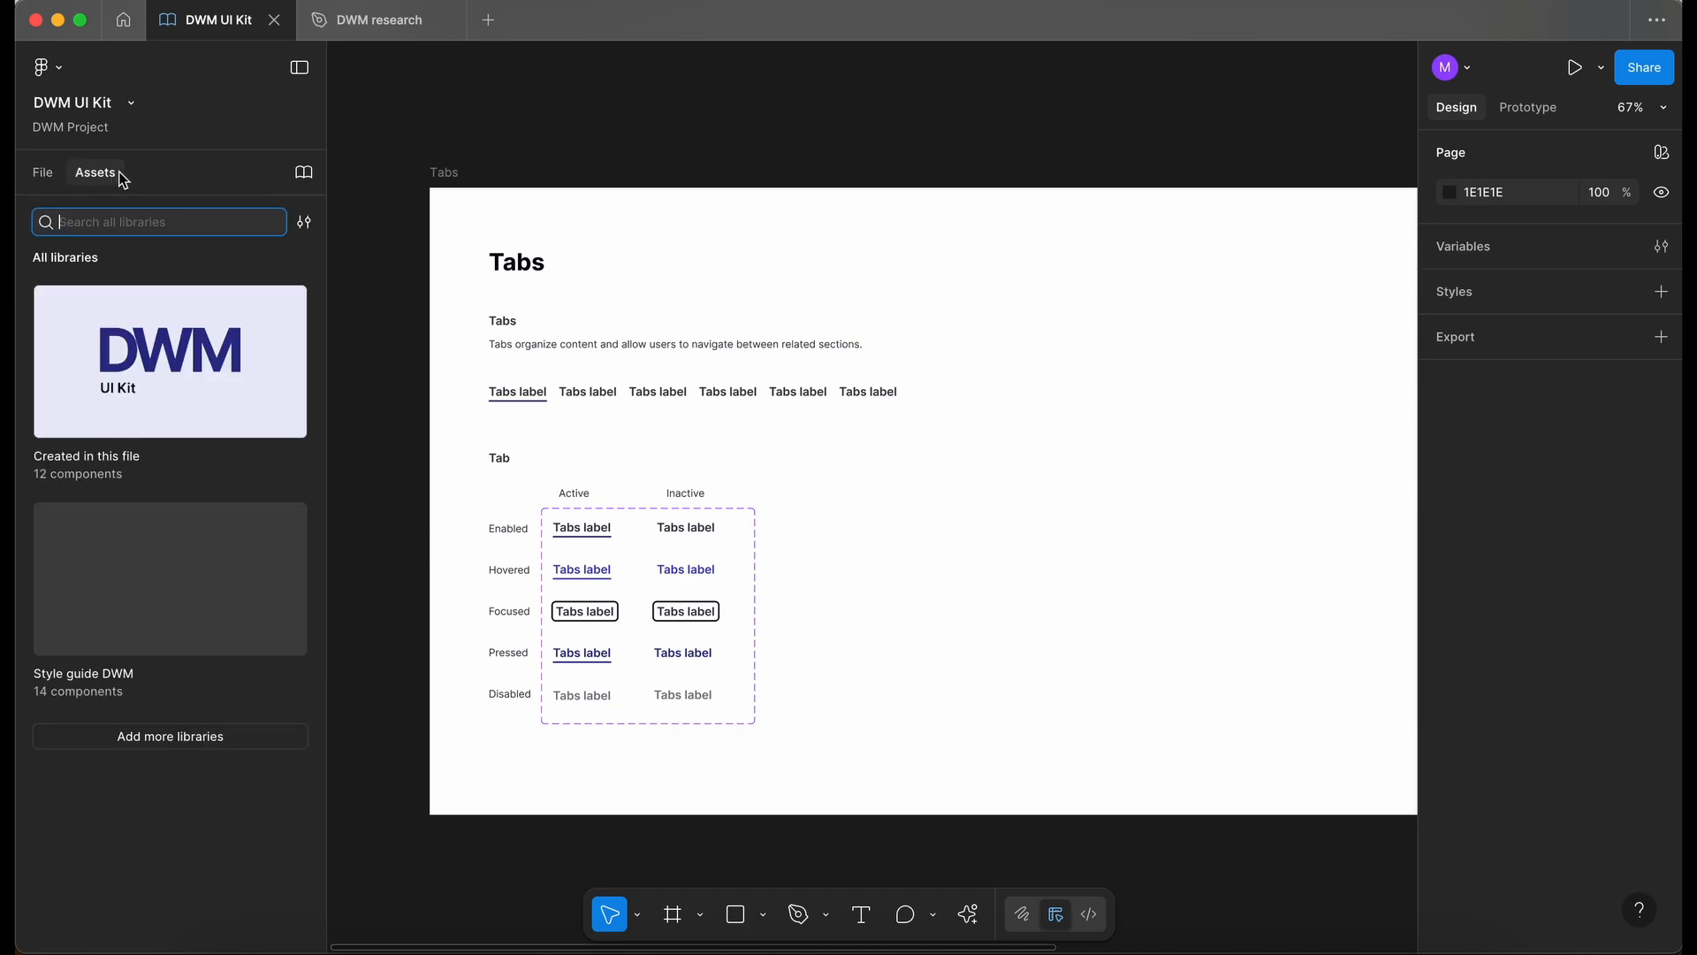
pyautogui.click(304, 173)
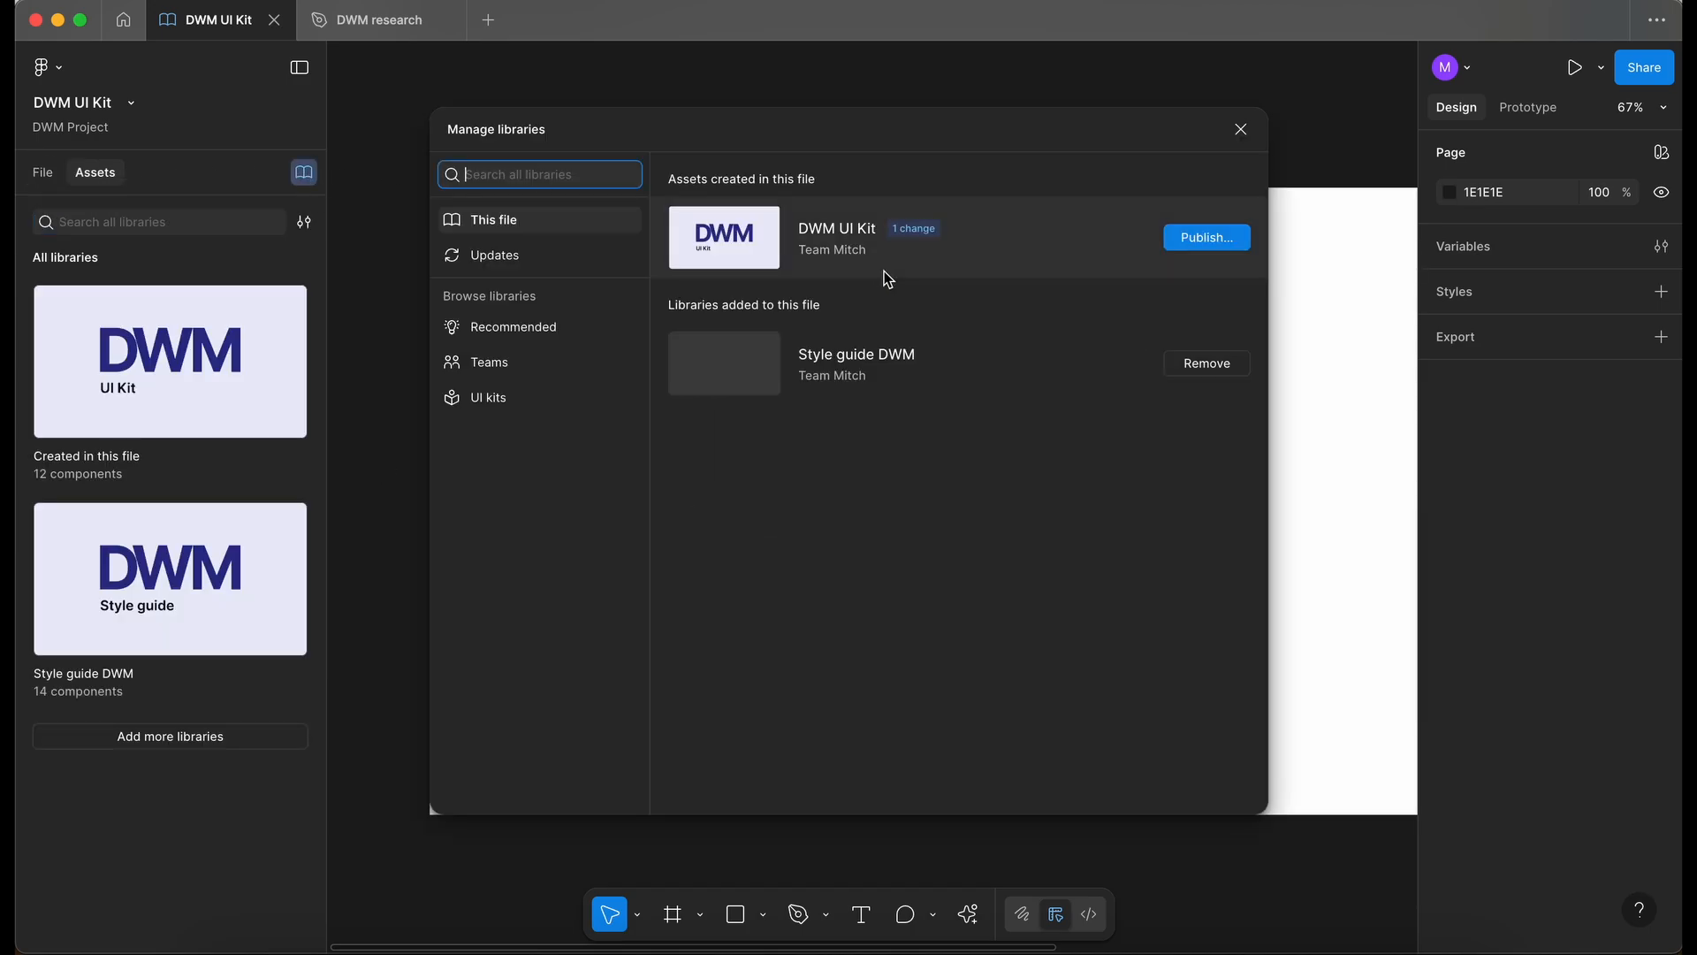
pyautogui.click(1220, 238)
pyautogui.click(663, 387)
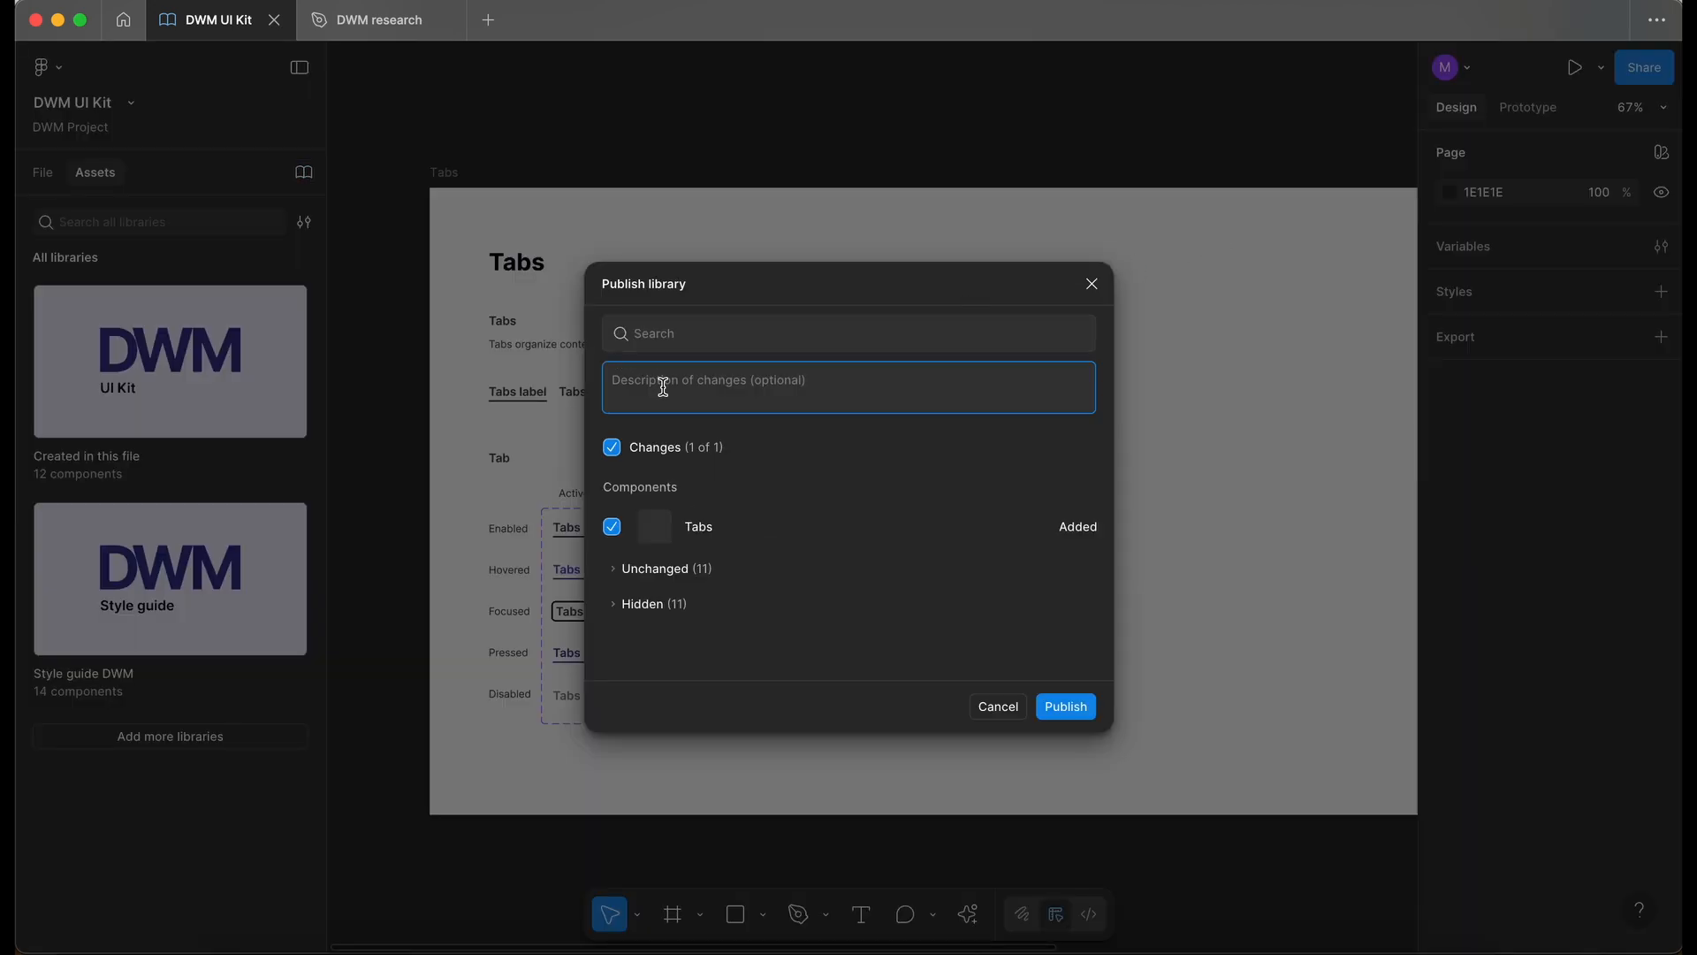
pyautogui.write('Created new tabs component.')
pyautogui.click(1070, 707)
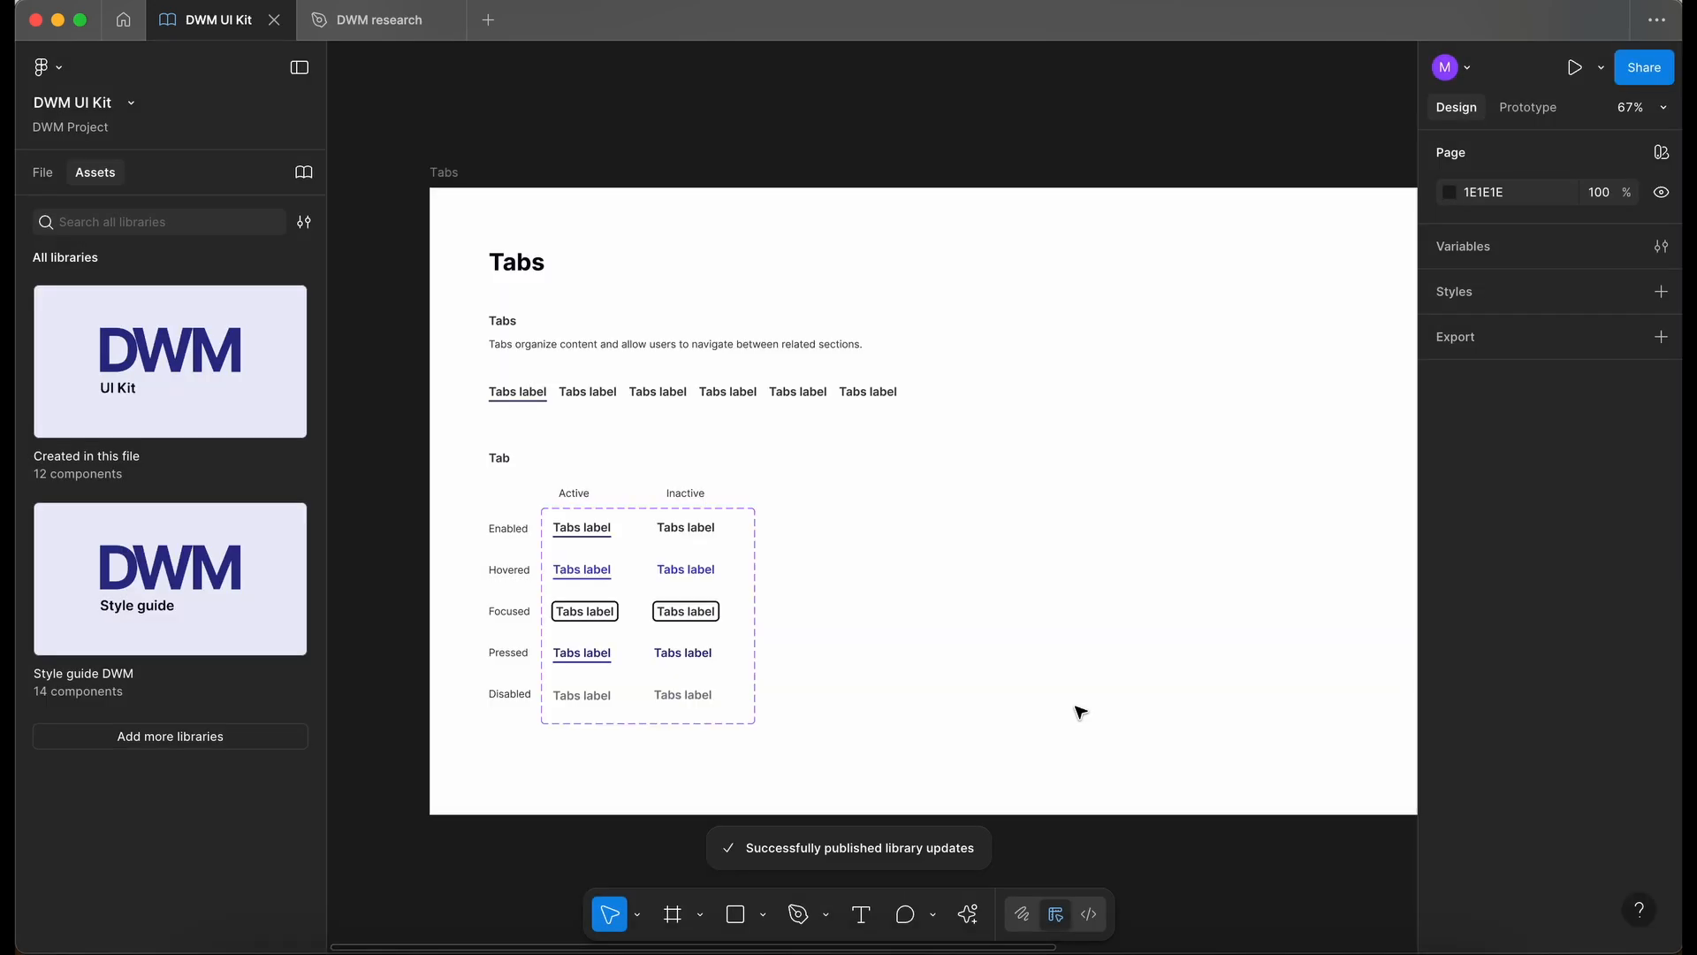
pyautogui.click(44, 173)
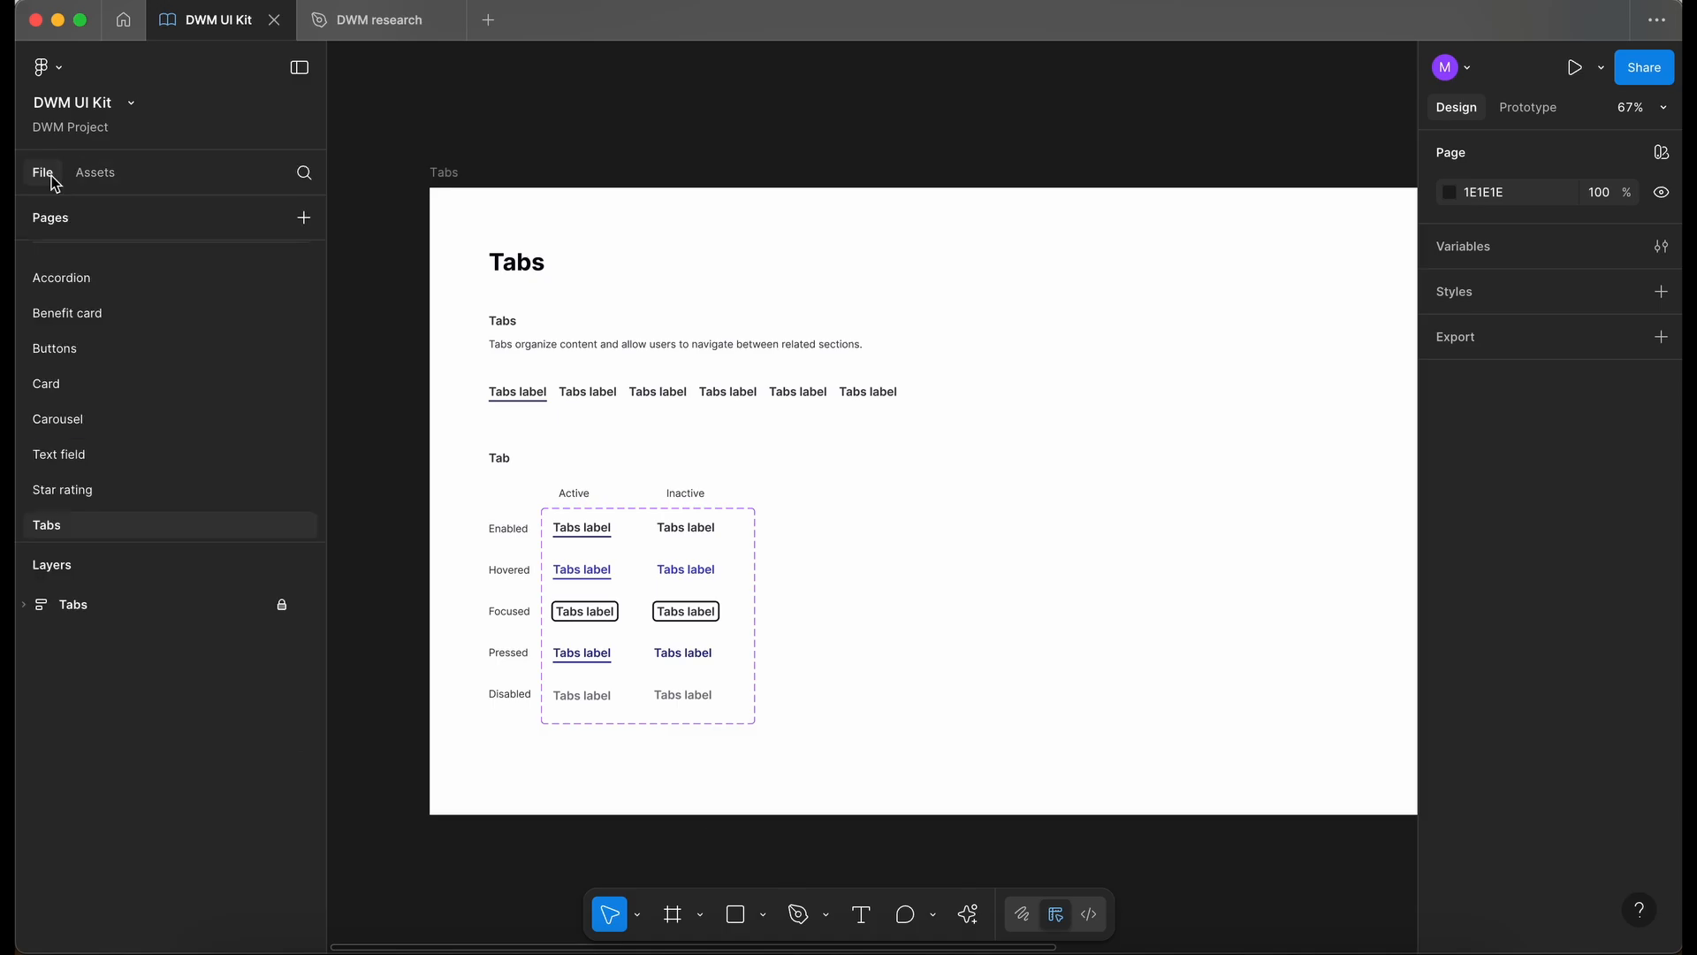
# Switch to the DWM research file and examine the Courses/Merch wireframe from its hero section through to the footer.
pyautogui.click(400, 27)
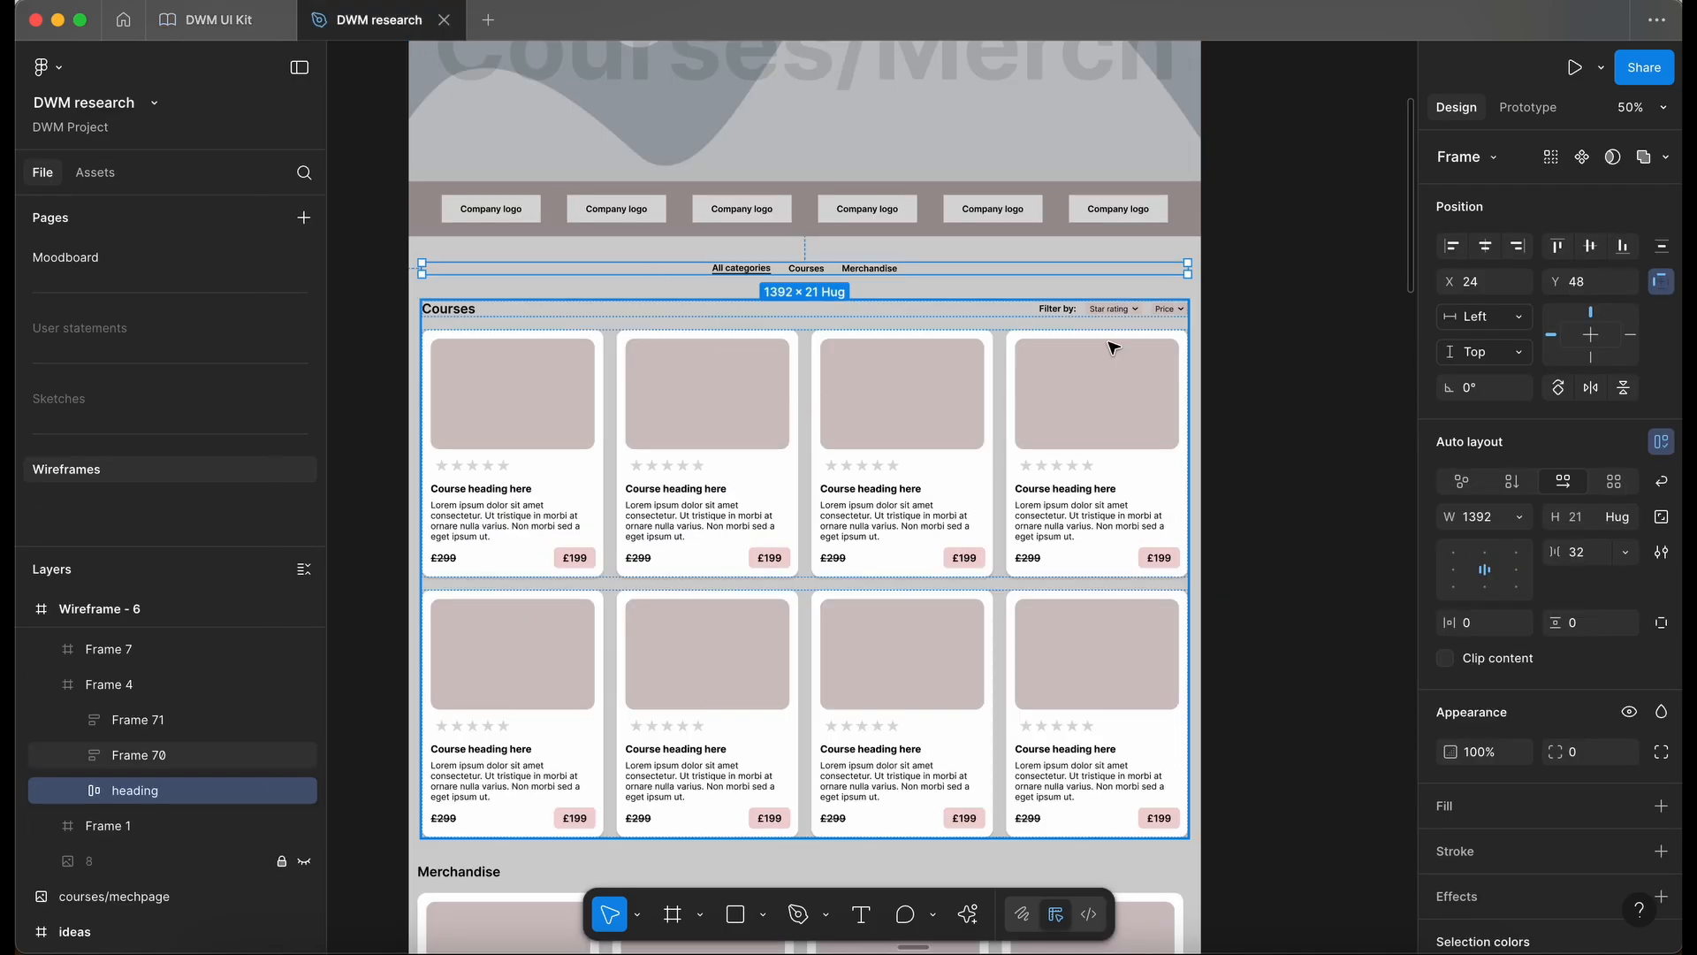
pyautogui.click(1261, 348)
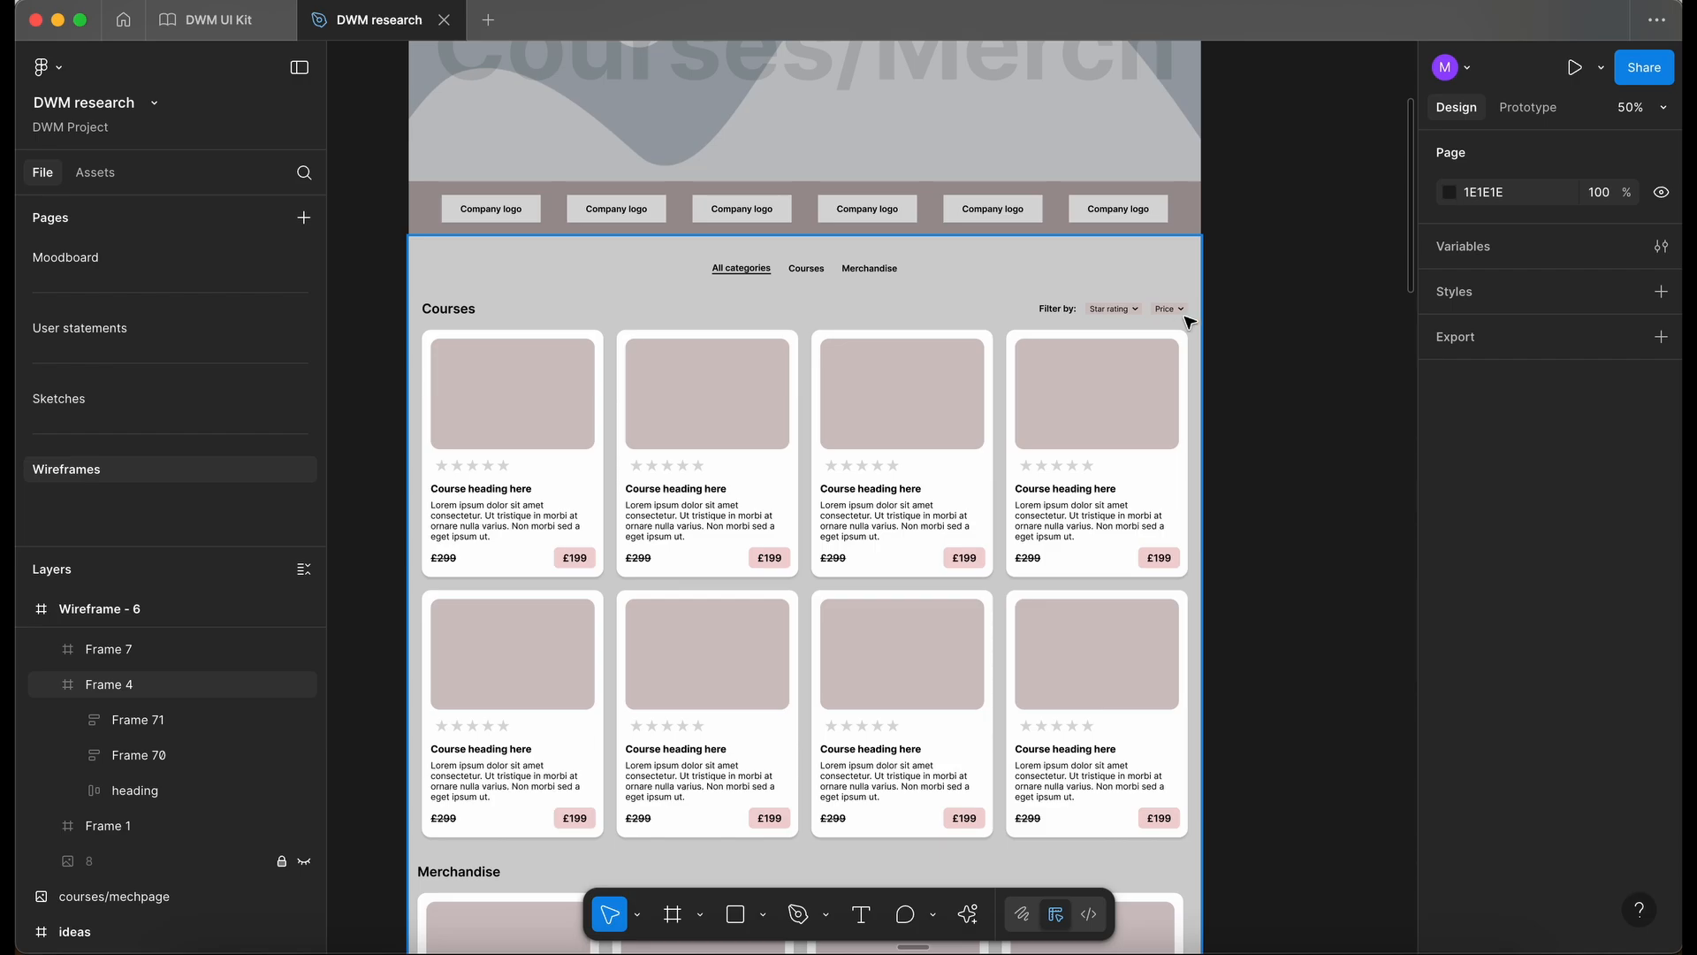
pyautogui.scroll(5, 1231, 356)
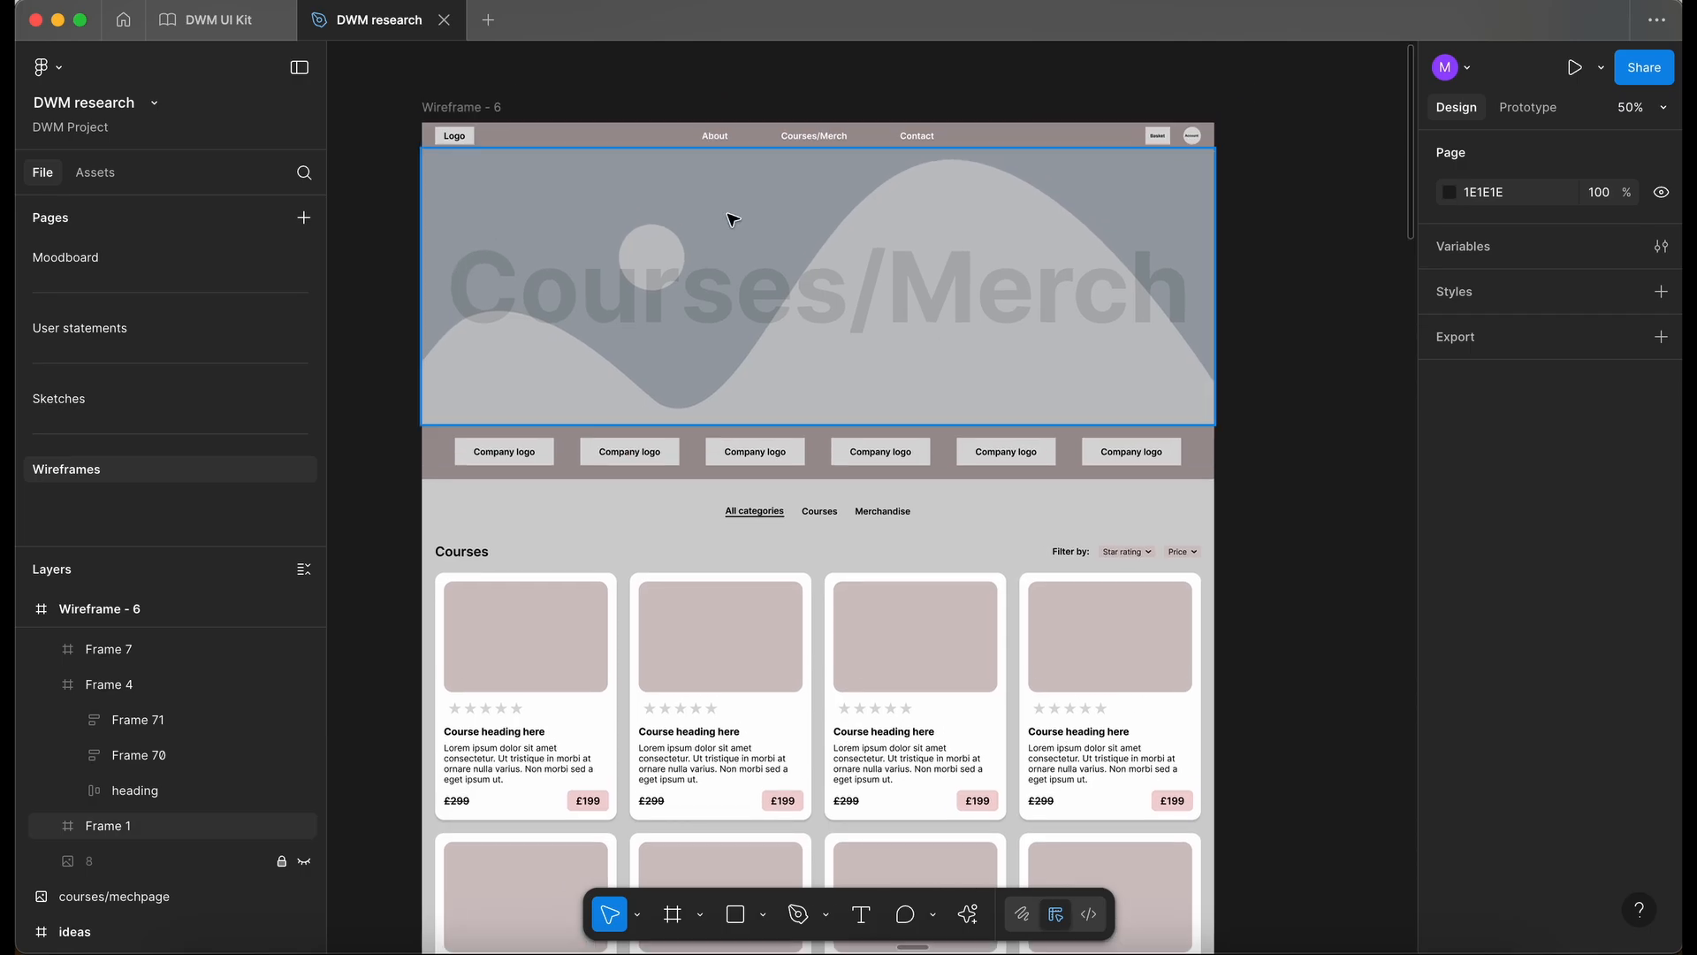
pyautogui.scroll(-2, 731, 217)
pyautogui.scroll(-5, 766, 288)
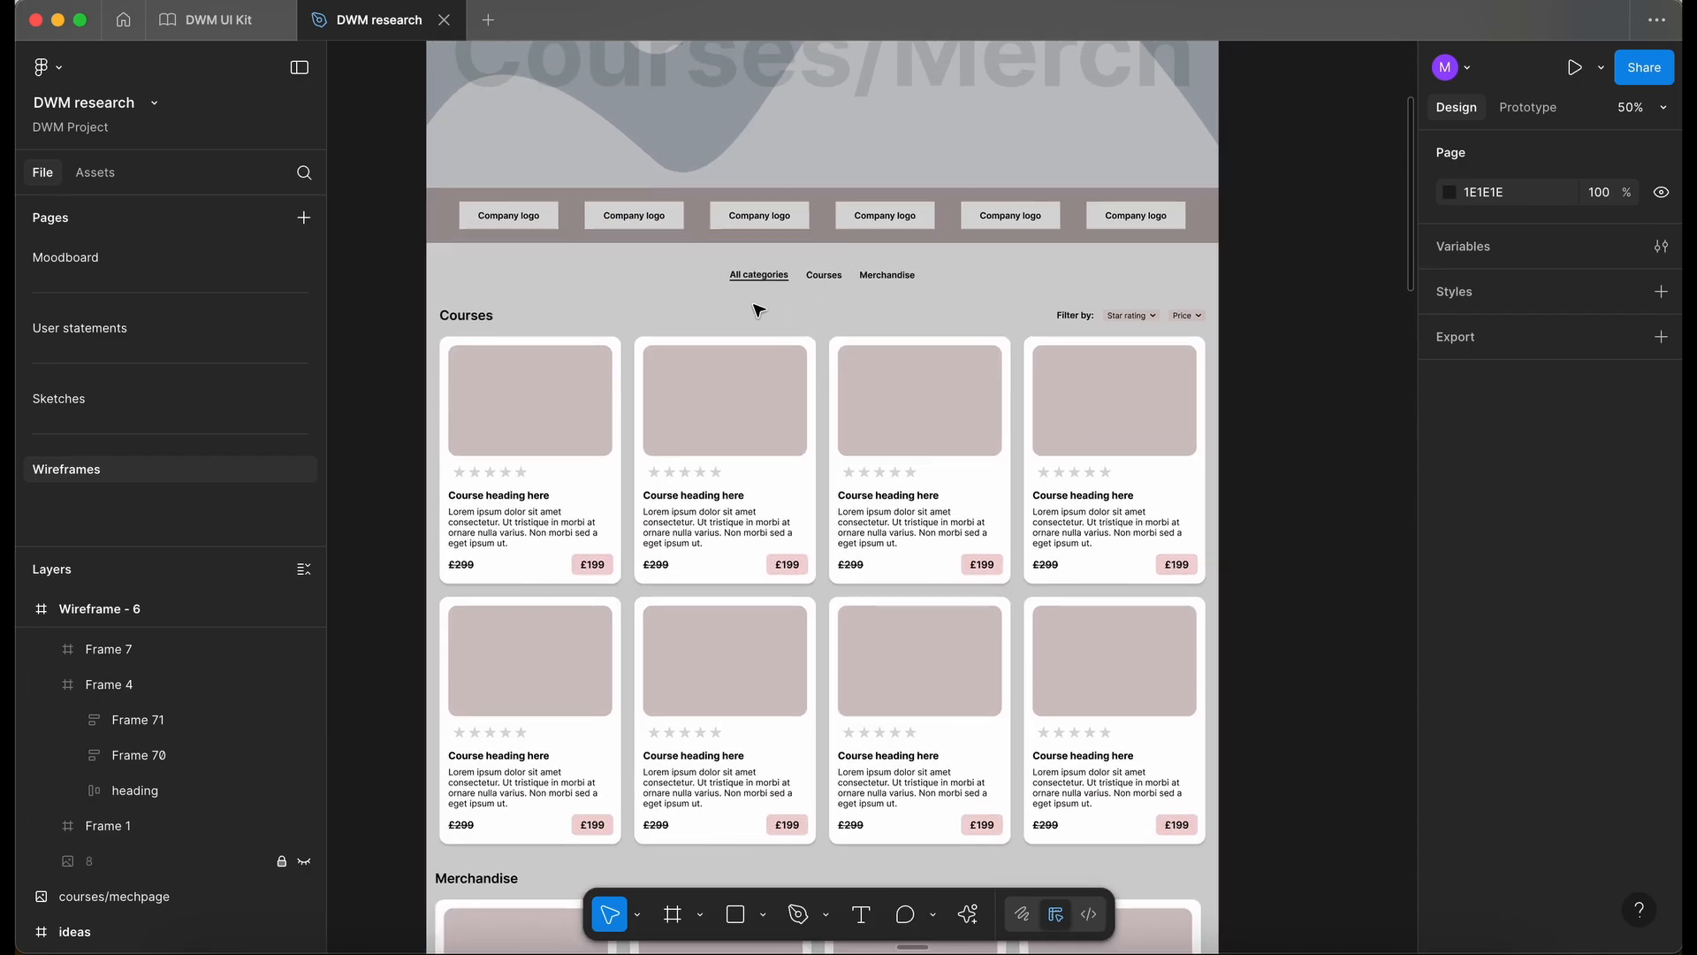
pyautogui.scroll(-4, 758, 311)
pyautogui.scroll(3, 845, 354)
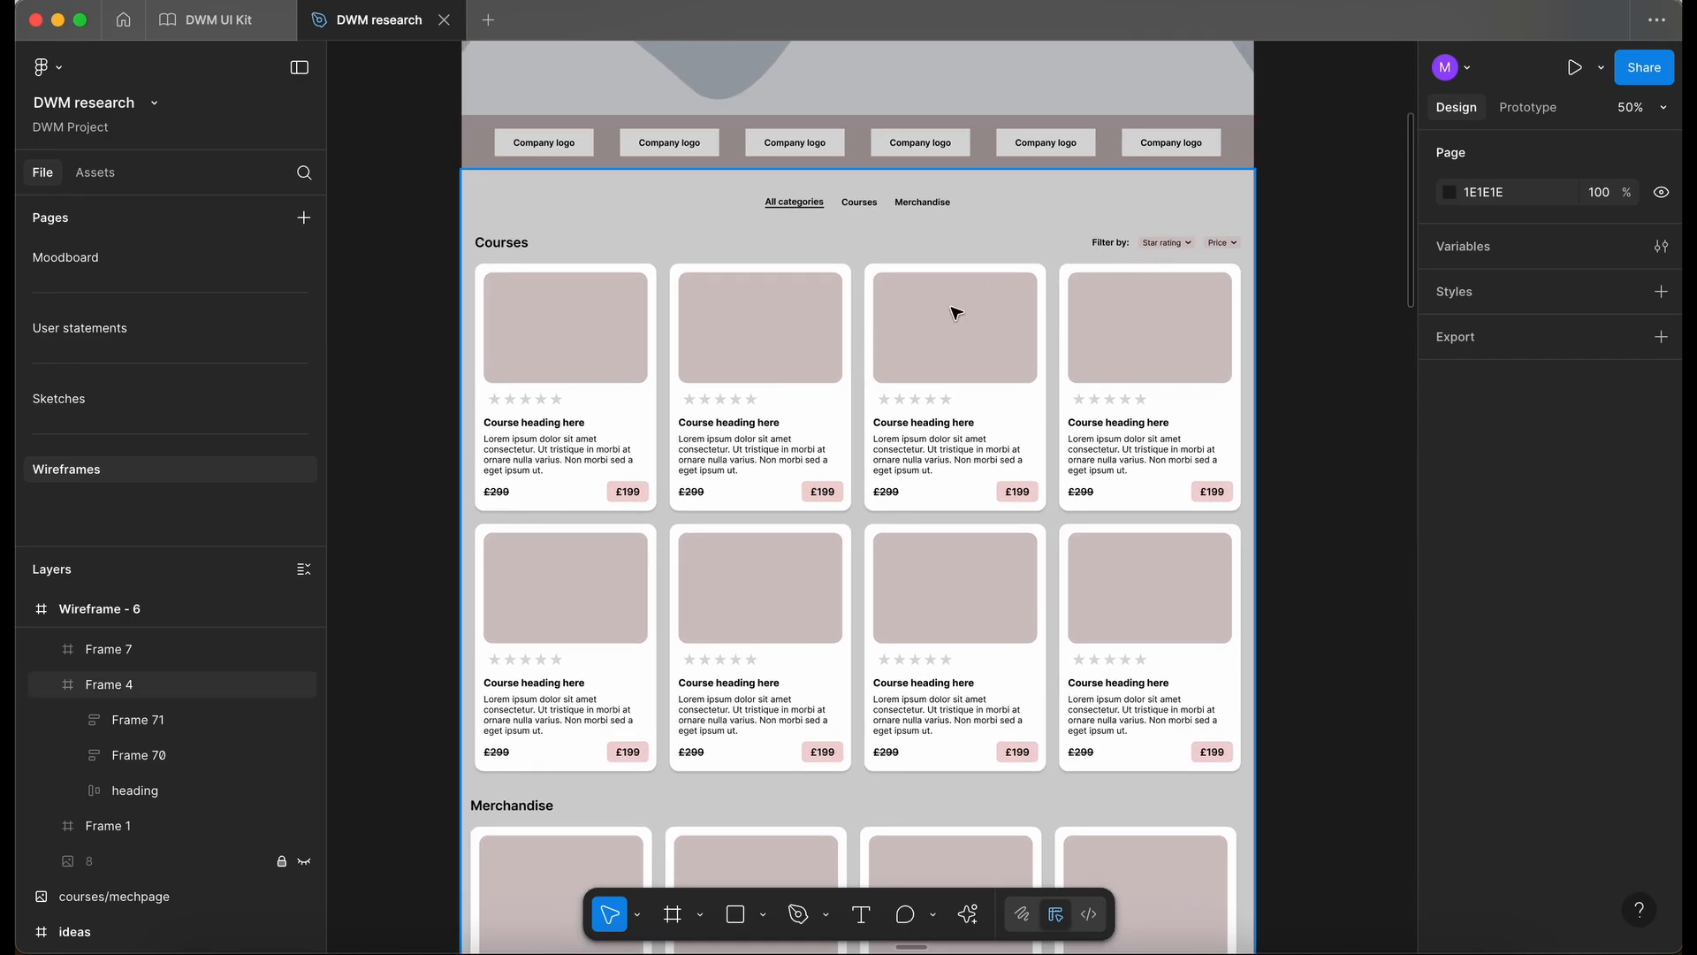
pyautogui.scroll(-10, 956, 312)
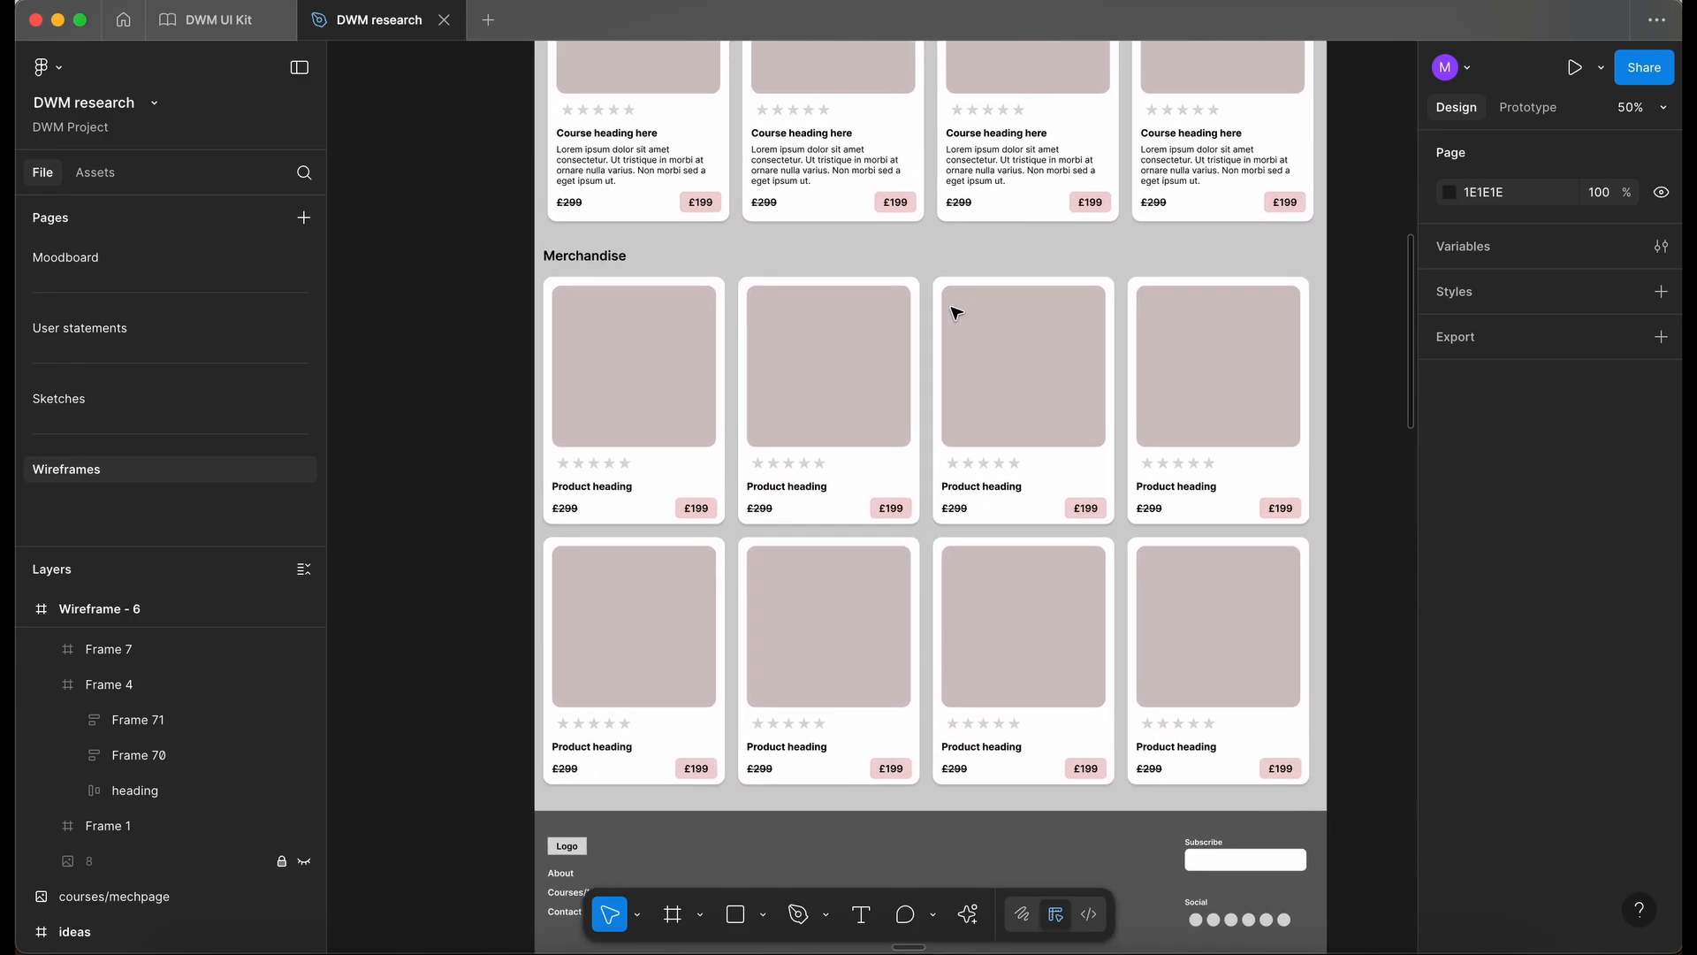
pyautogui.scroll(-5, 956, 312)
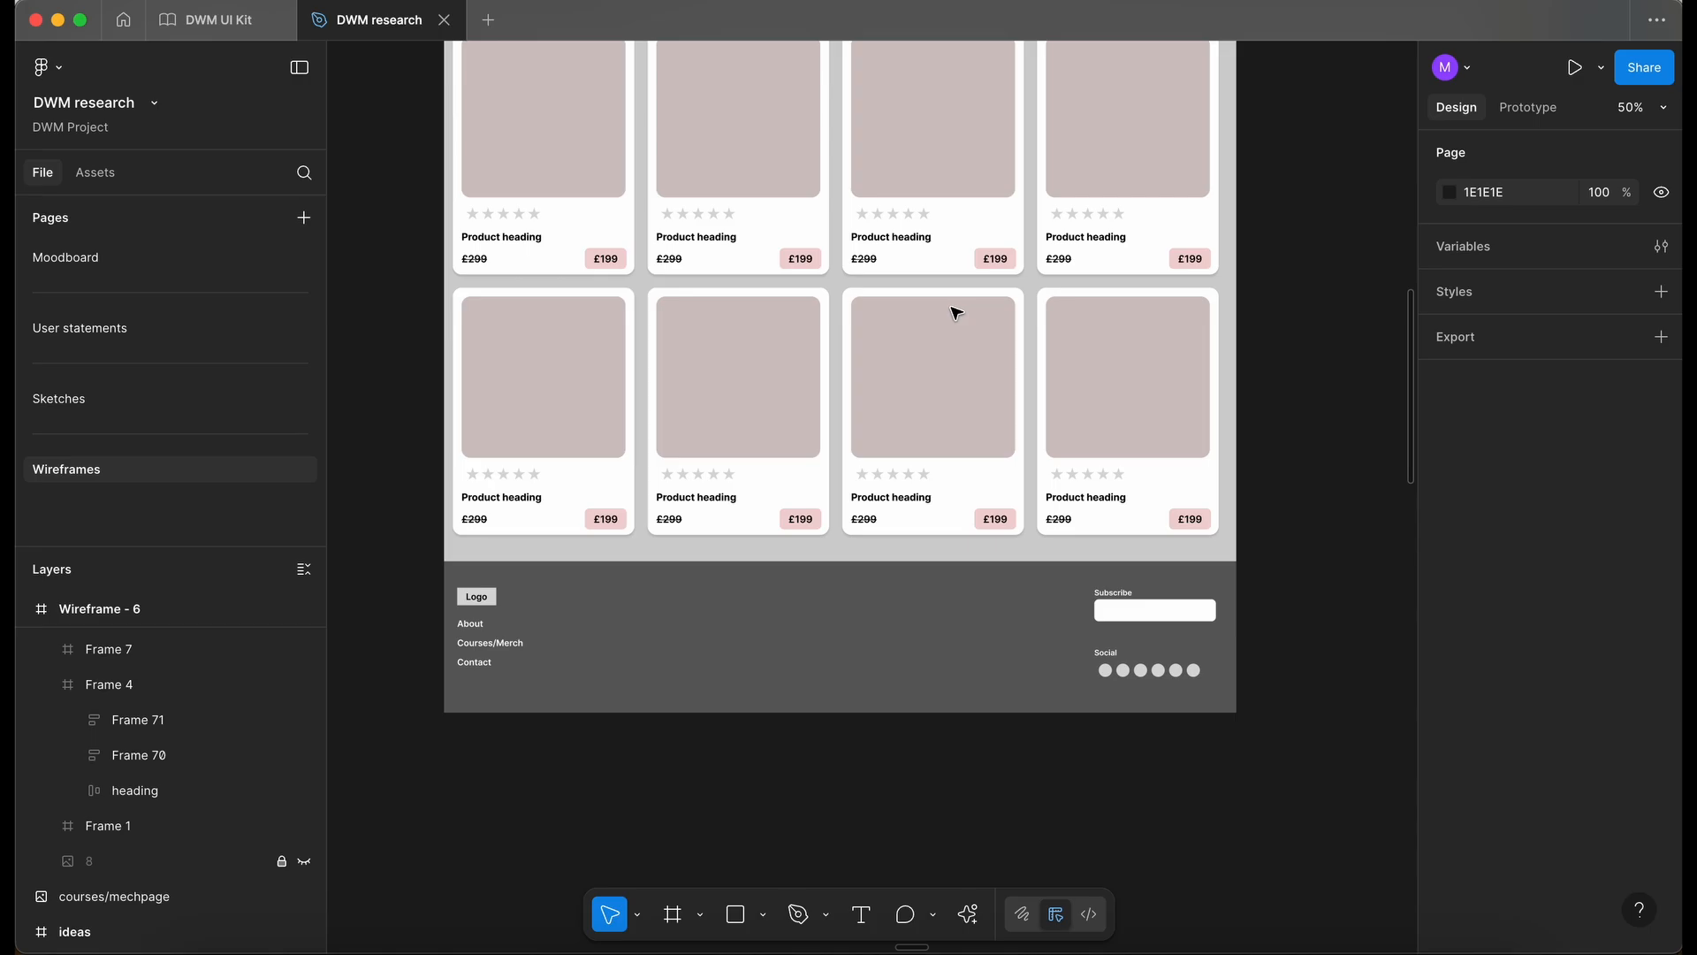
pyautogui.scroll(15, 955, 312)
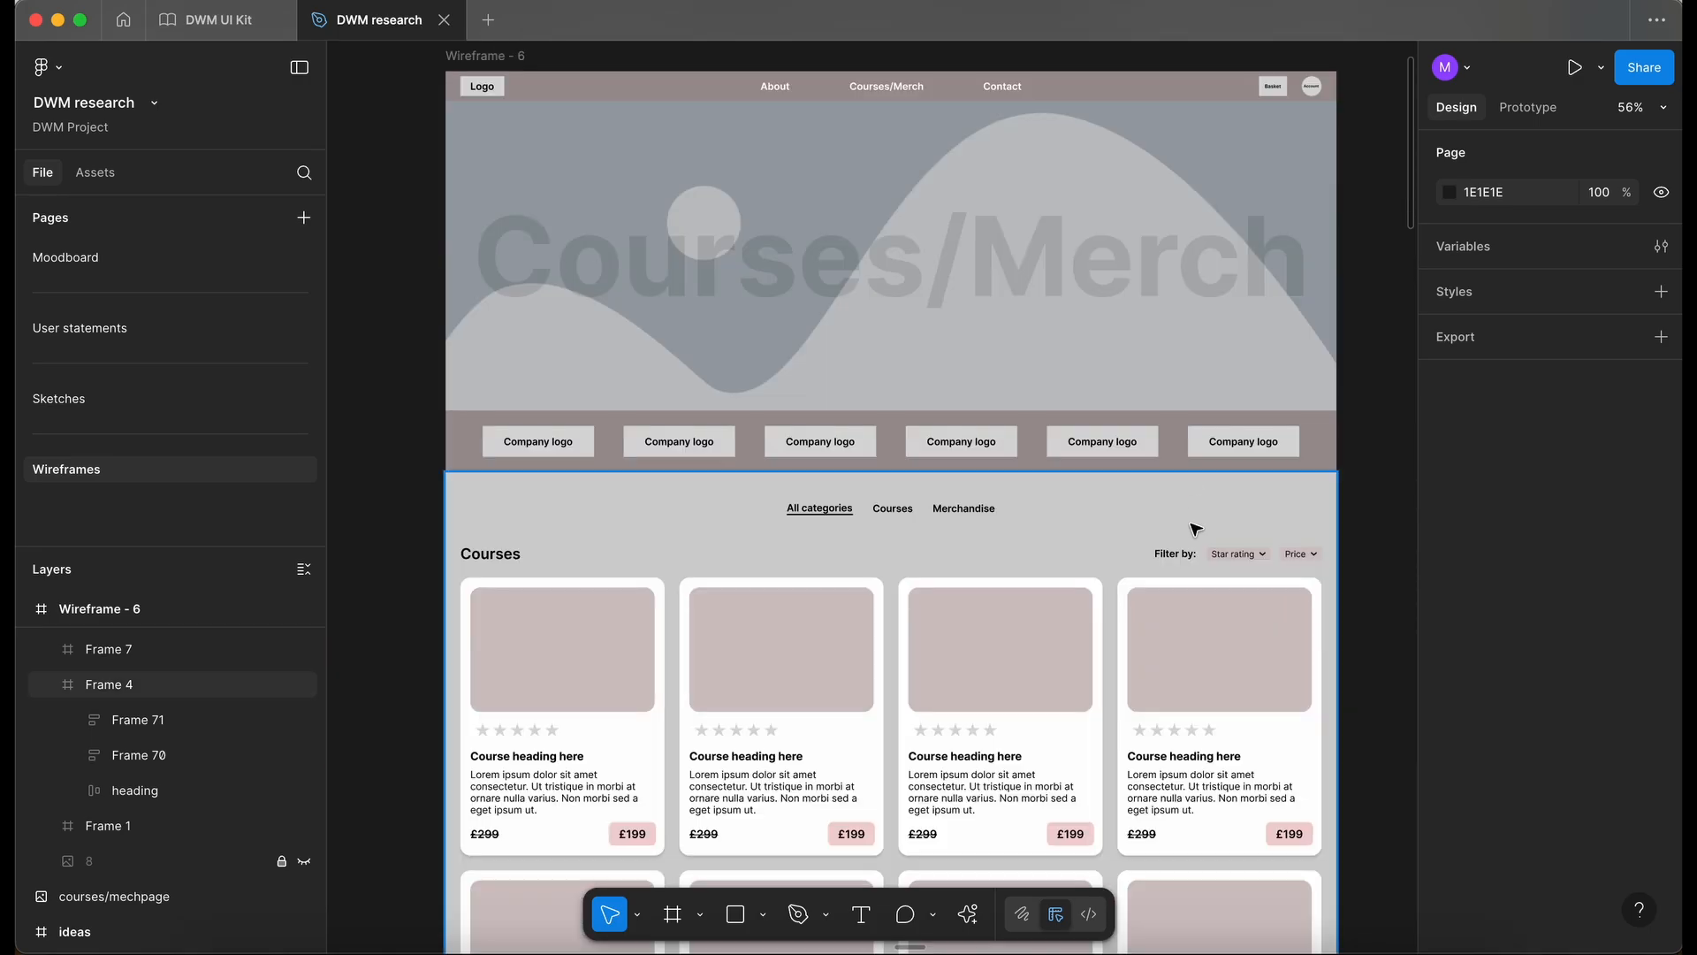
# Examine Wireframe - 6's category tabs, filter controls, and its course and merchandise card grids for components.
pyautogui.scroll(-2, 1207, 540)
pyautogui.hscroll(2, 1207, 541)
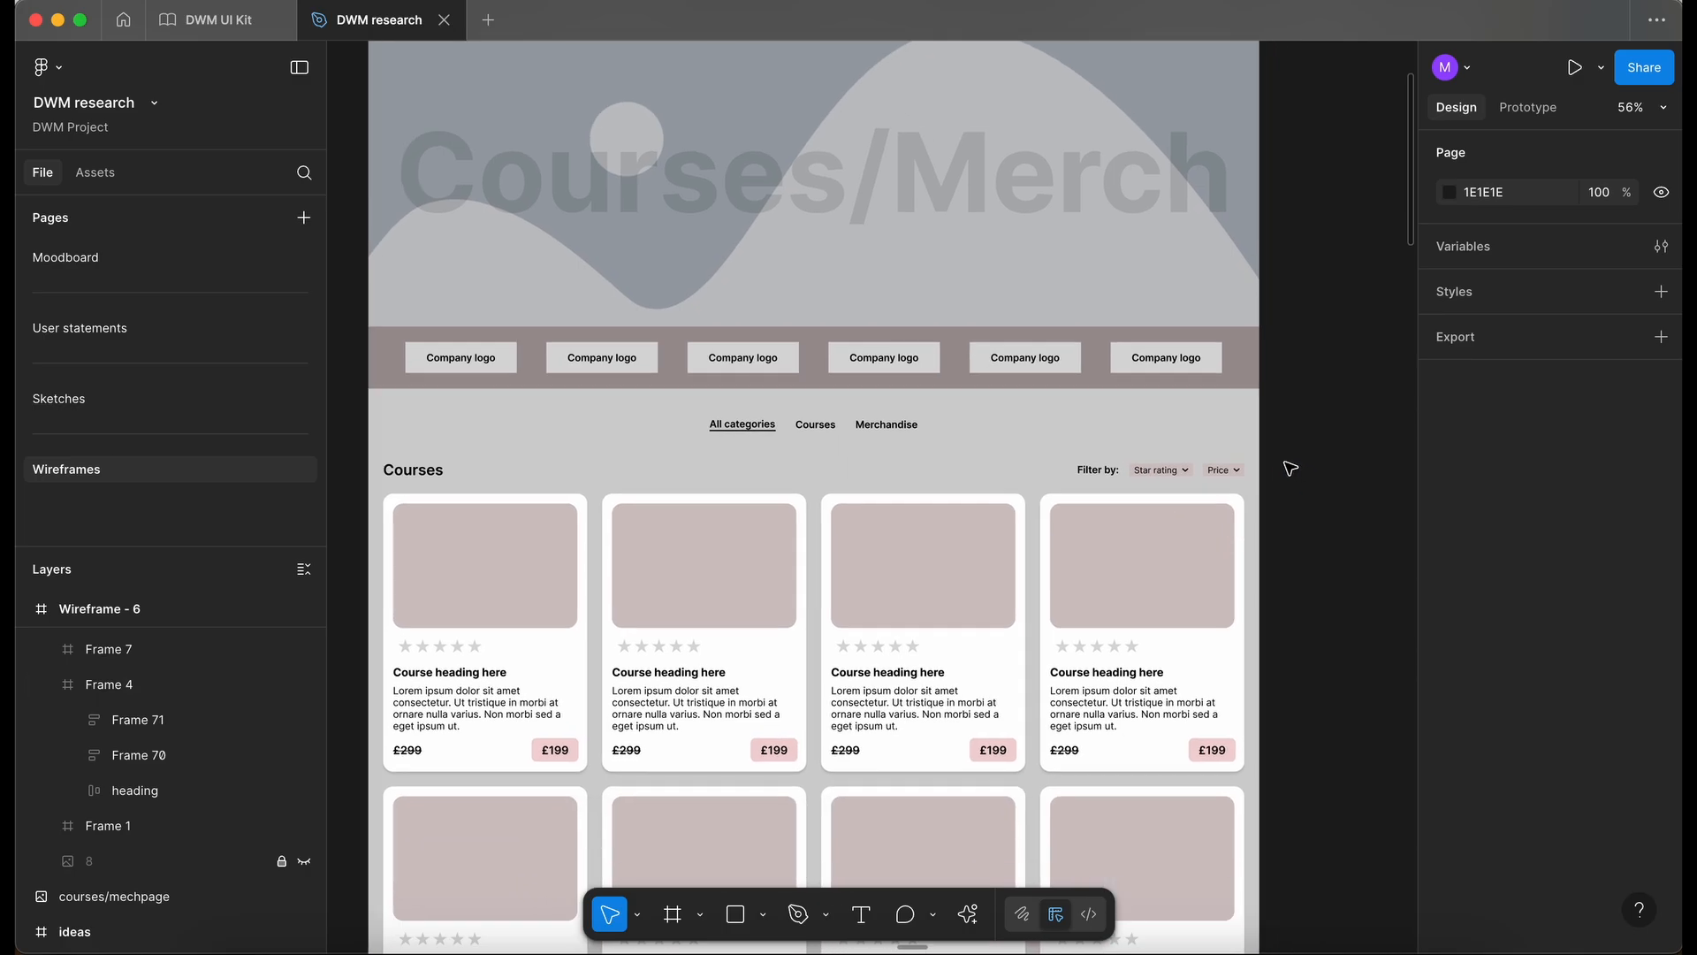
pyautogui.keyDown('ctrl'); pyautogui.scroll(-3, 1068, 466); pyautogui.keyUp('ctrl')
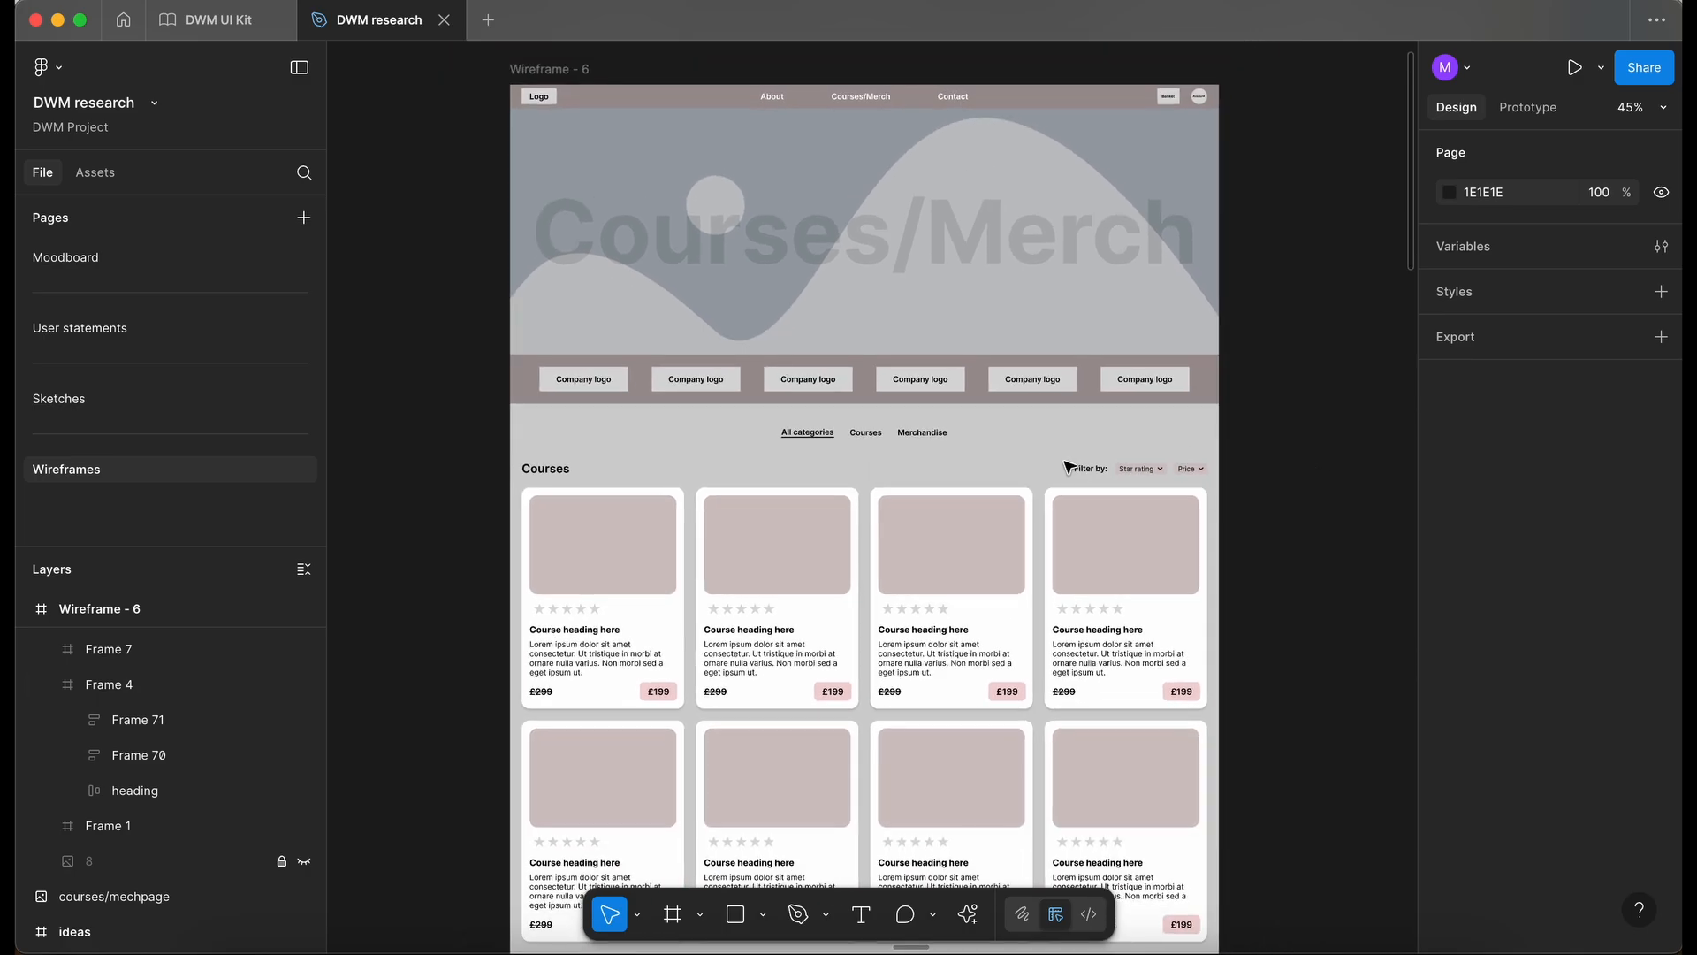
pyautogui.scroll(-1, 1096, 459)
pyautogui.hscroll(-1, 1096, 459)
pyautogui.scroll(-2, 741, 542)
pyautogui.hscroll(1, 741, 541)
pyautogui.scroll(-3, 741, 541)
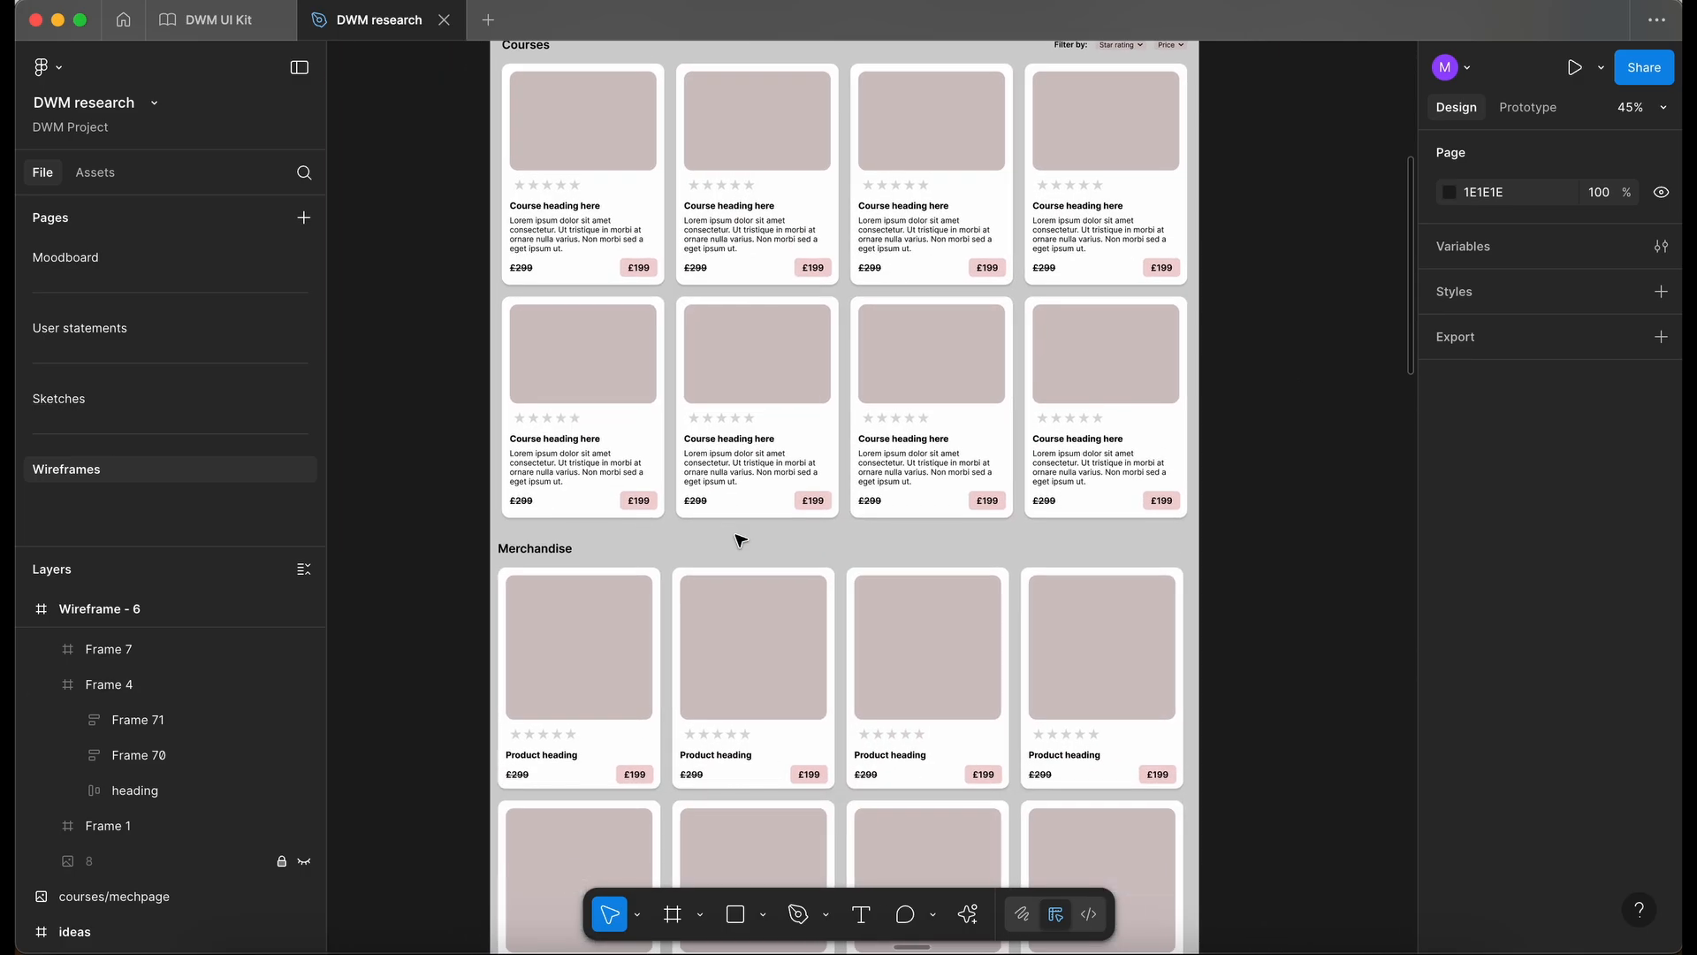
pyautogui.scroll(-4, 736, 542)
pyautogui.hscroll(1, 735, 542)
pyautogui.scroll(3, 738, 552)
pyautogui.hscroll(-1, 738, 552)
pyautogui.scroll(4, 739, 559)
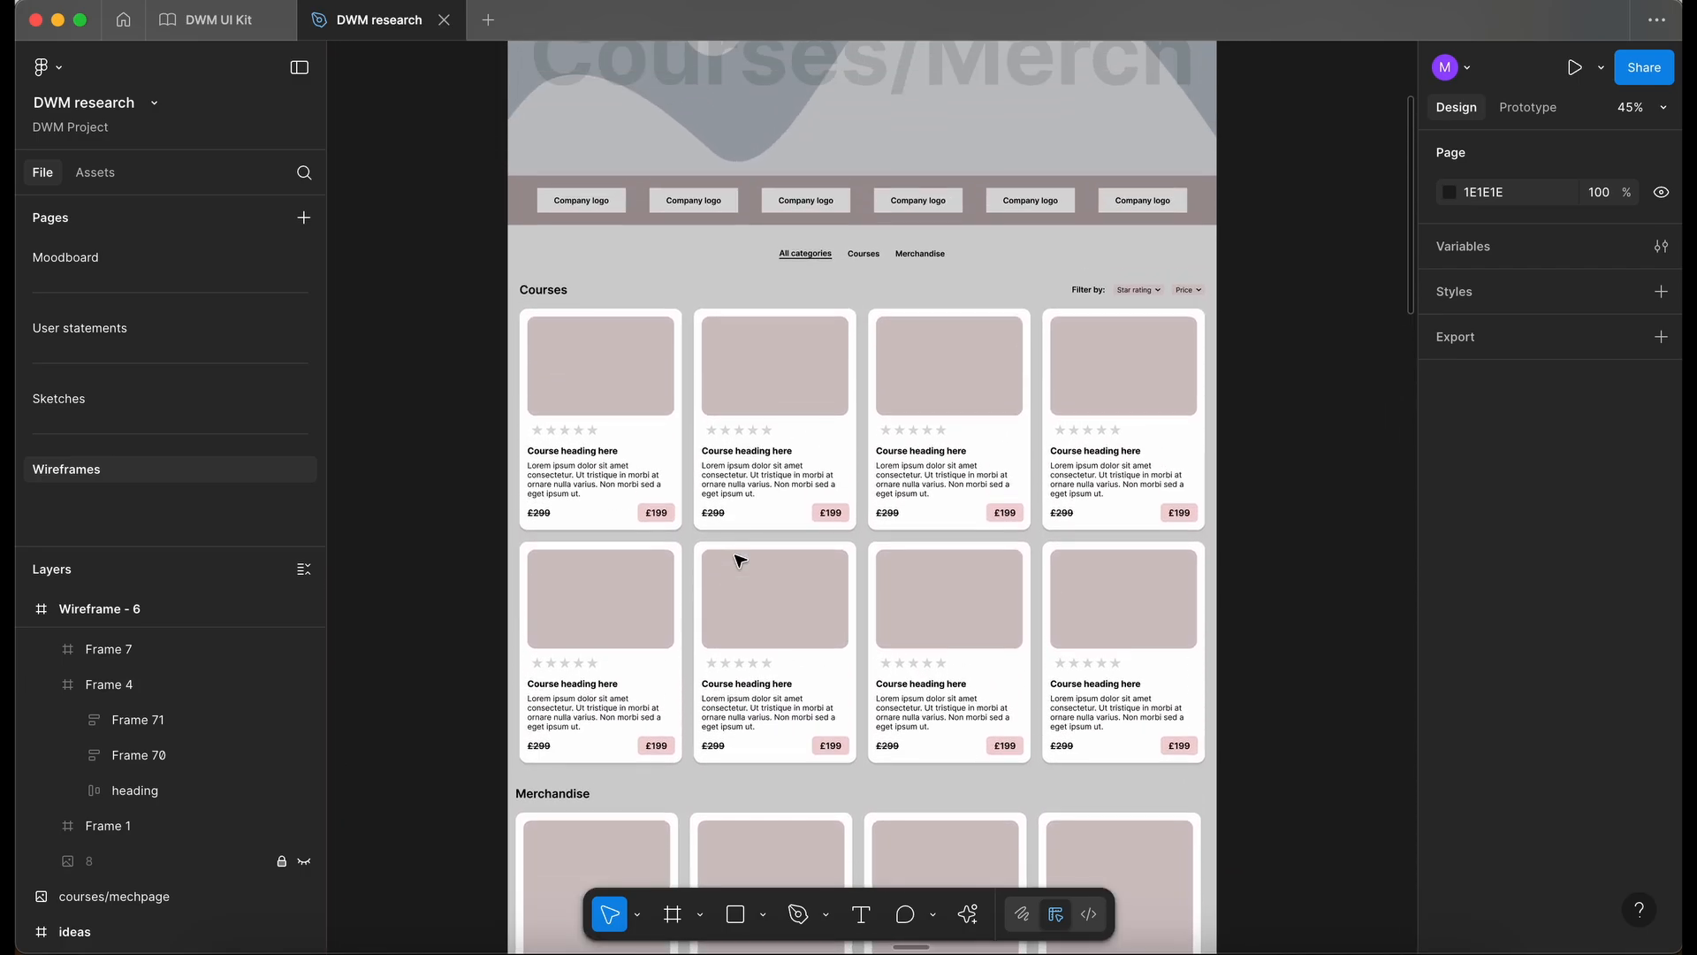
pyautogui.scroll(1, 803, 416)
pyautogui.keyDown('ctrl'); pyautogui.scroll(3, 804, 417); pyautogui.keyUp('ctrl')
pyautogui.scroll(1, 825, 380)
pyautogui.hscroll(2, 824, 380)
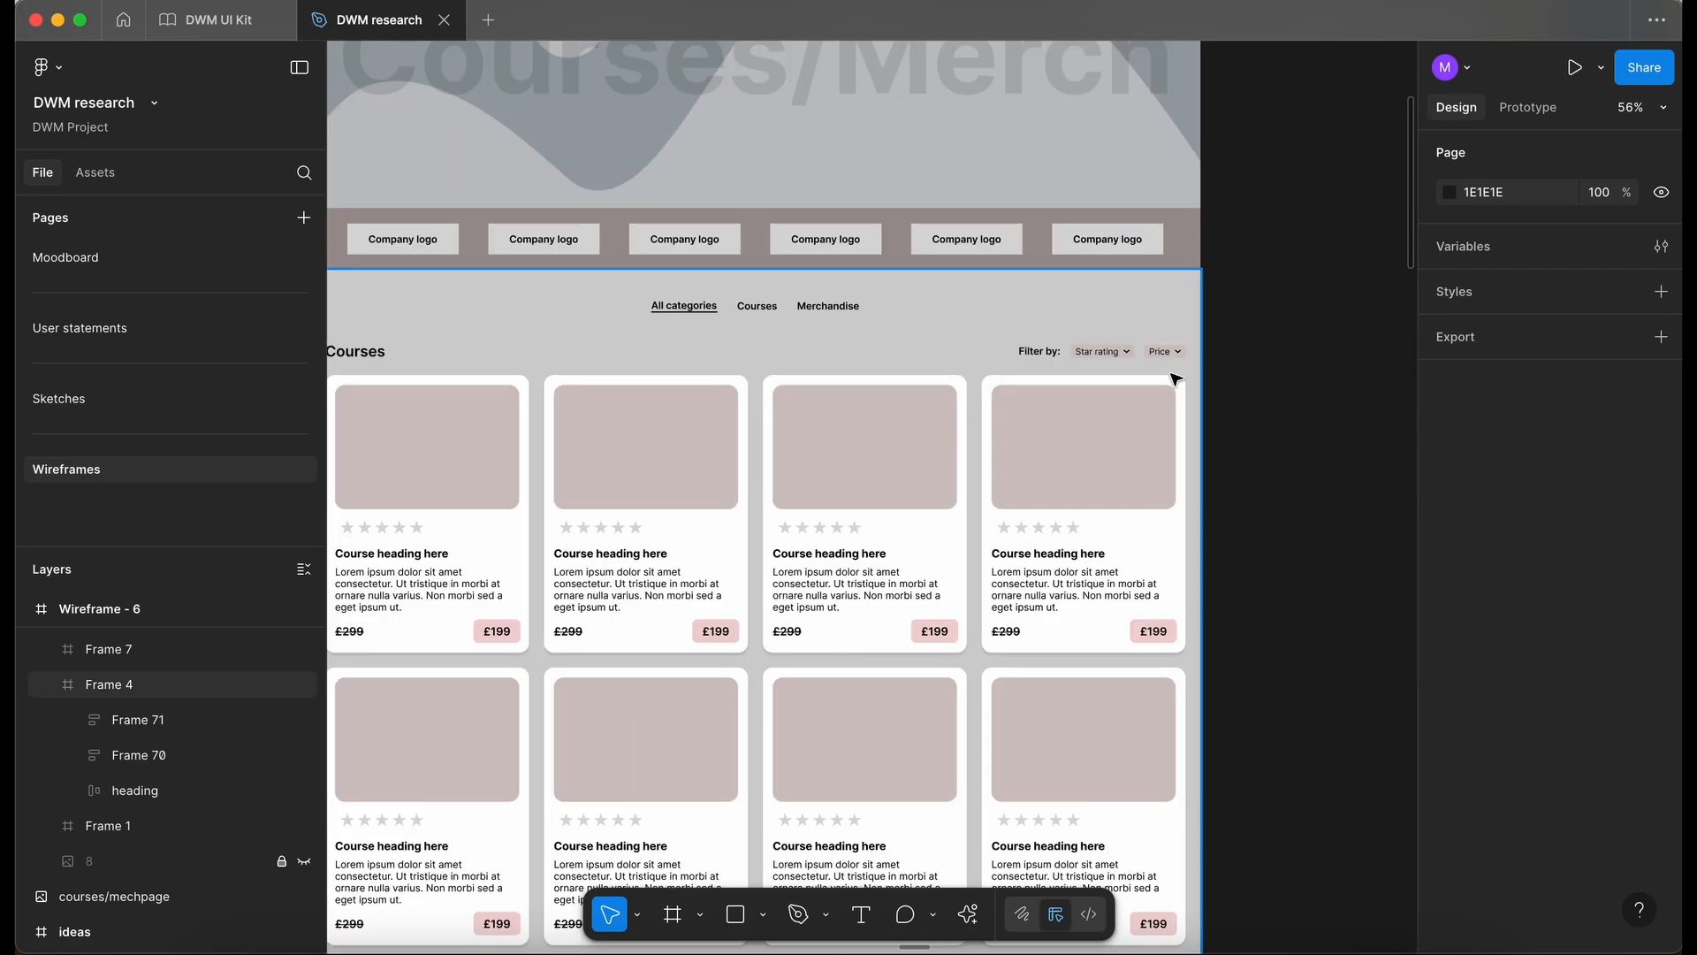